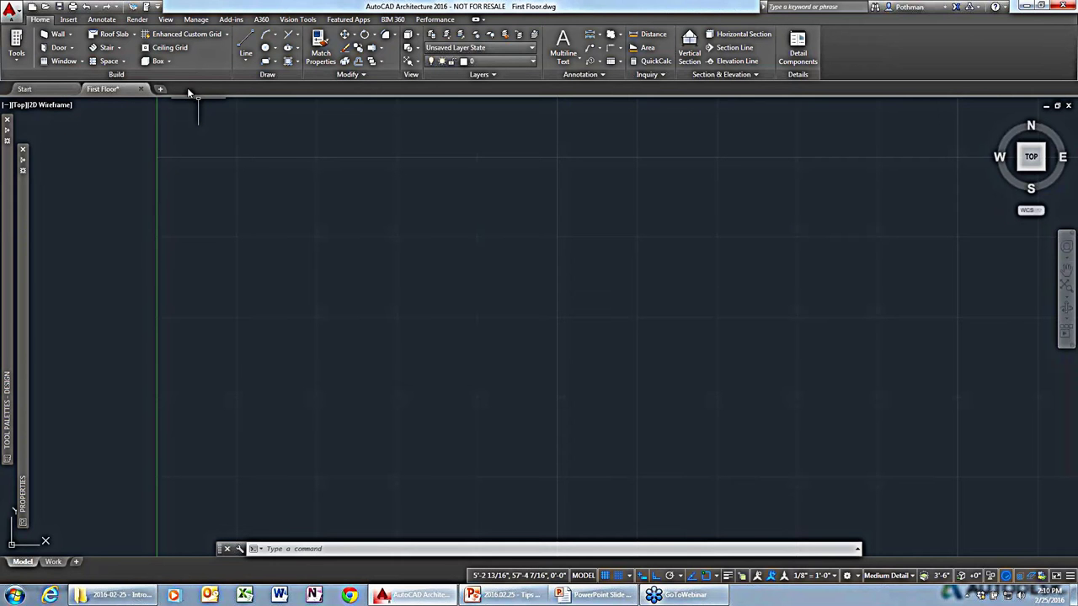
# Draw one short horizontal straight wall segment in the empty plan with the Wall tool.
pyautogui.click(55, 34)
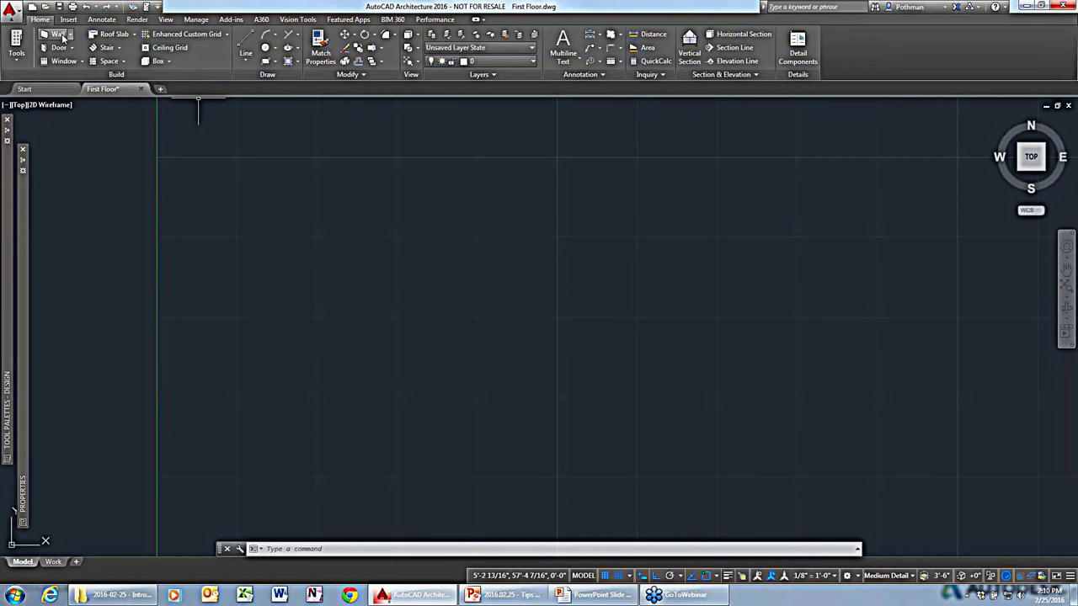
pyautogui.click(237, 278)
pyautogui.click(293, 278)
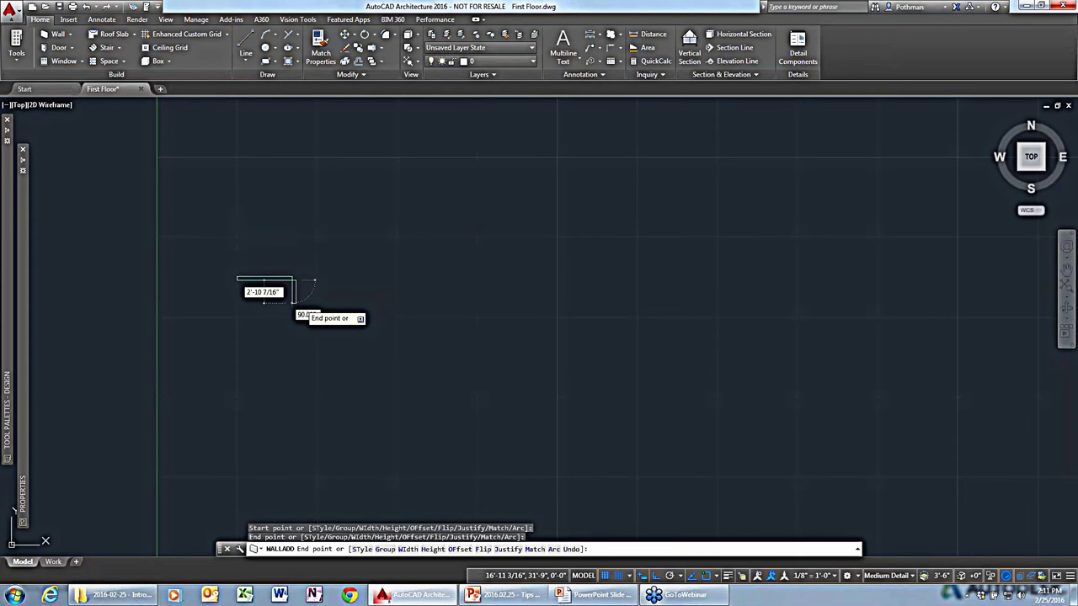
pyautogui.press('Escape')
# Select the new wall to review its wall-specific editing commands, and clear the selection.
pyautogui.click(300, 308)
pyautogui.click(234, 251)
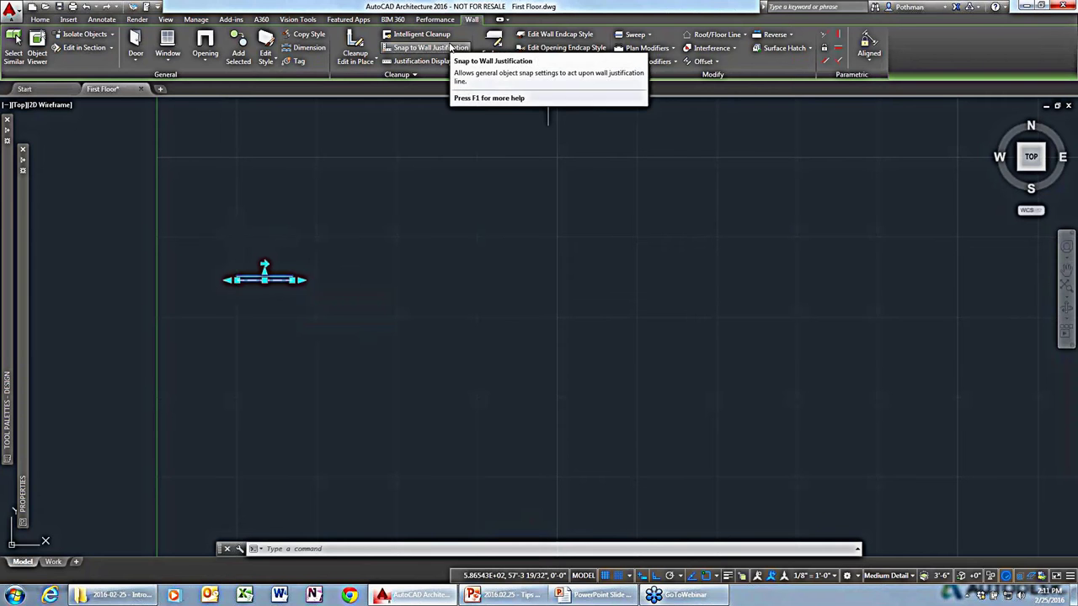
pyautogui.click(636, 222)
pyautogui.press('Escape')
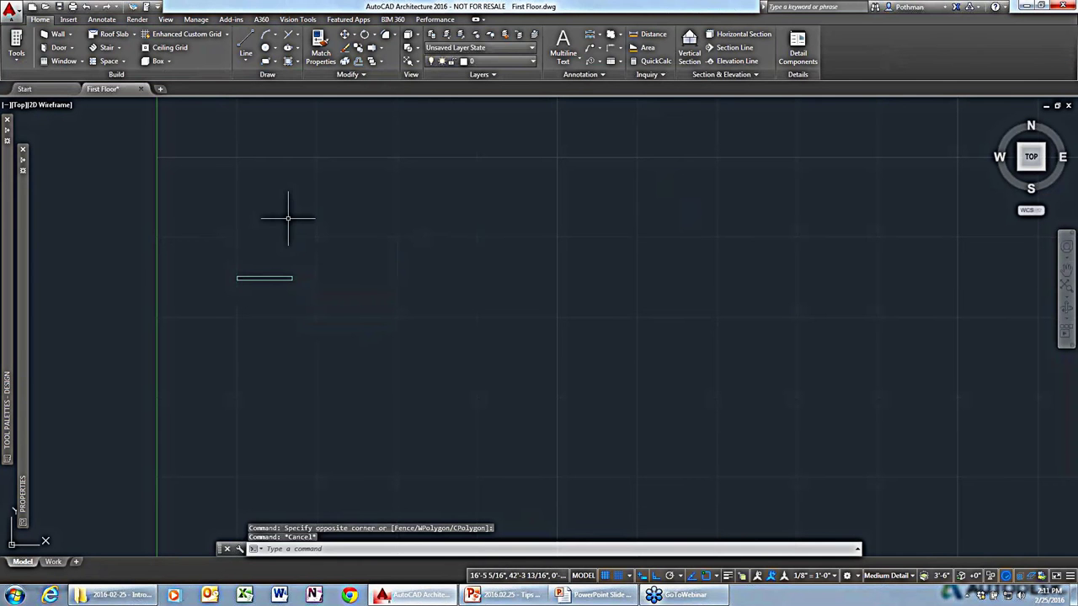
# Draw an L-shaped wall with the Concrete-8 wall tool below the first wall, one horizontal and one vertical segment.
pyautogui.moveTo(9, 164)
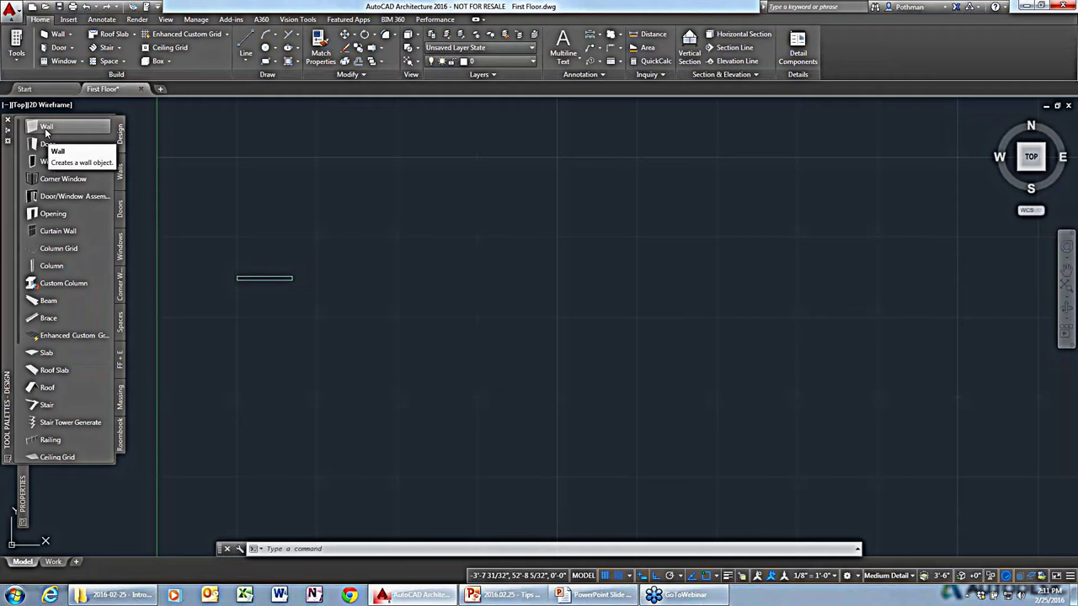
pyautogui.click(120, 174)
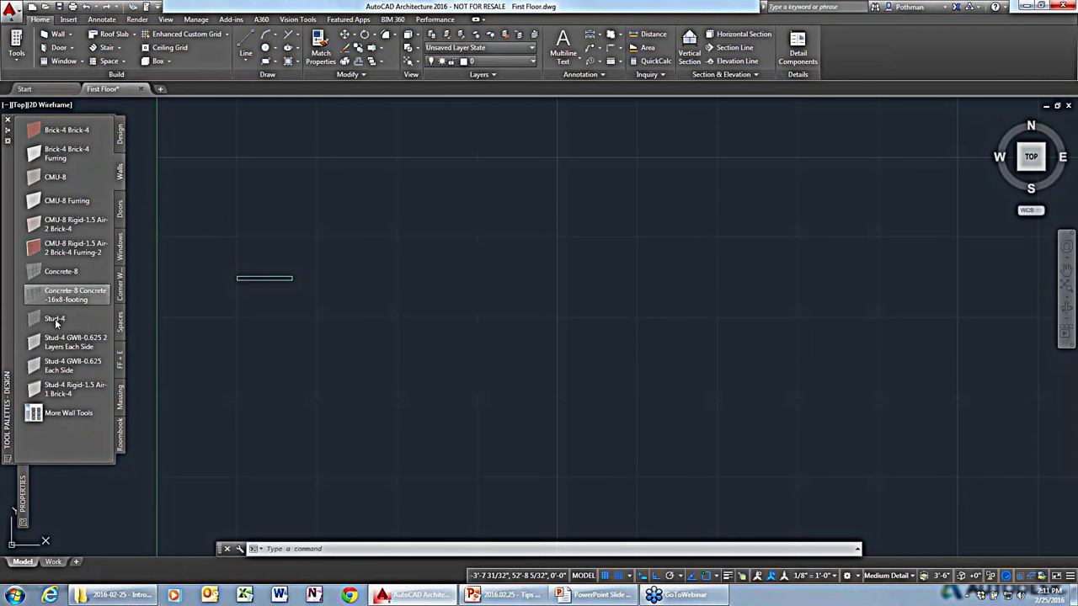
pyautogui.click(54, 274)
pyautogui.click(267, 313)
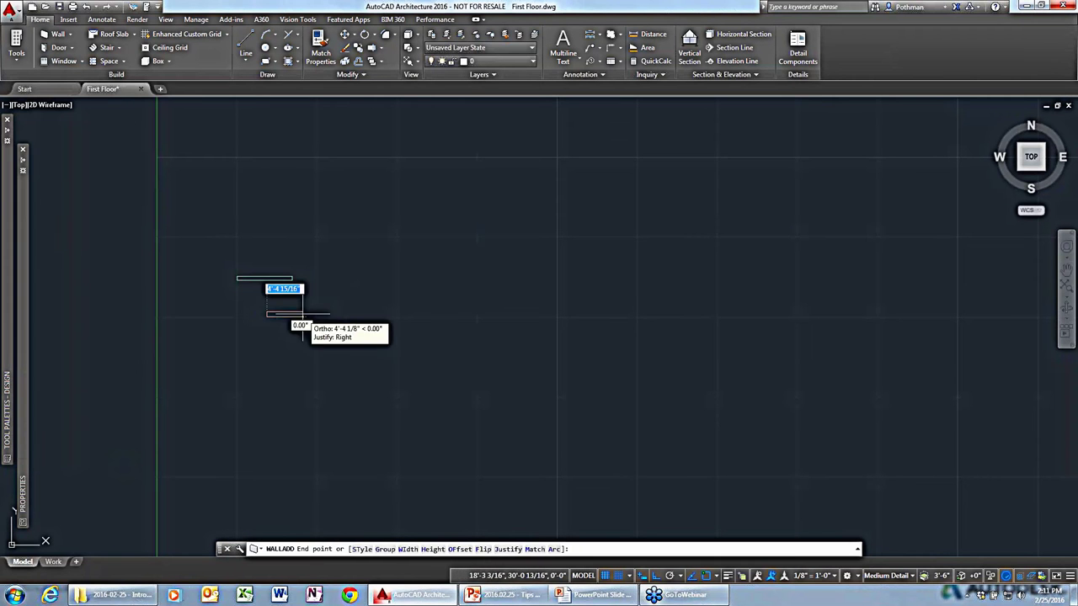
pyautogui.click(336, 313)
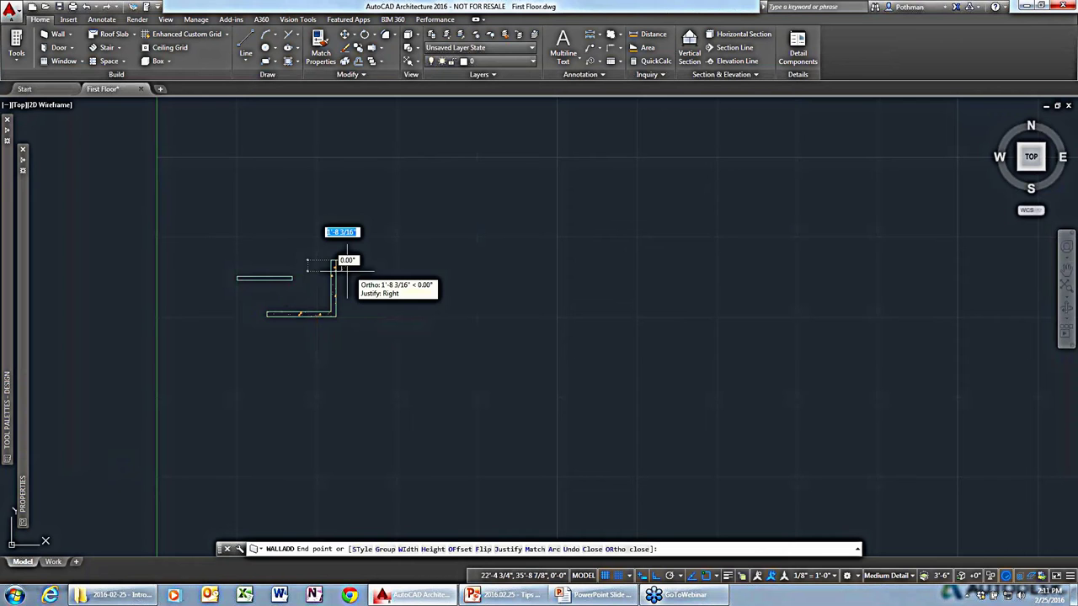
pyautogui.scroll(3, 343, 272)
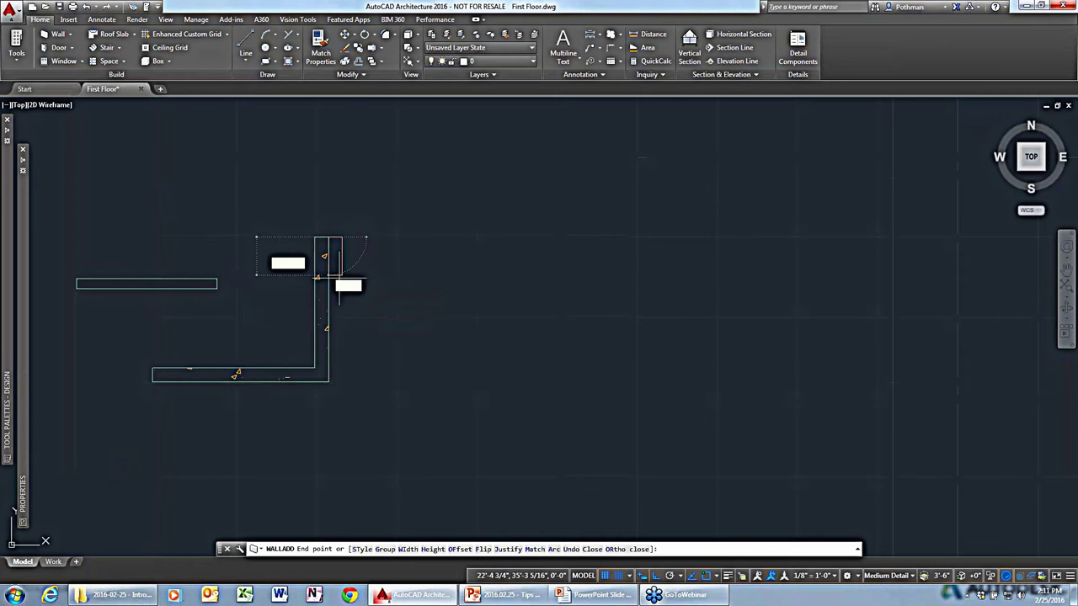
pyautogui.press('Return')
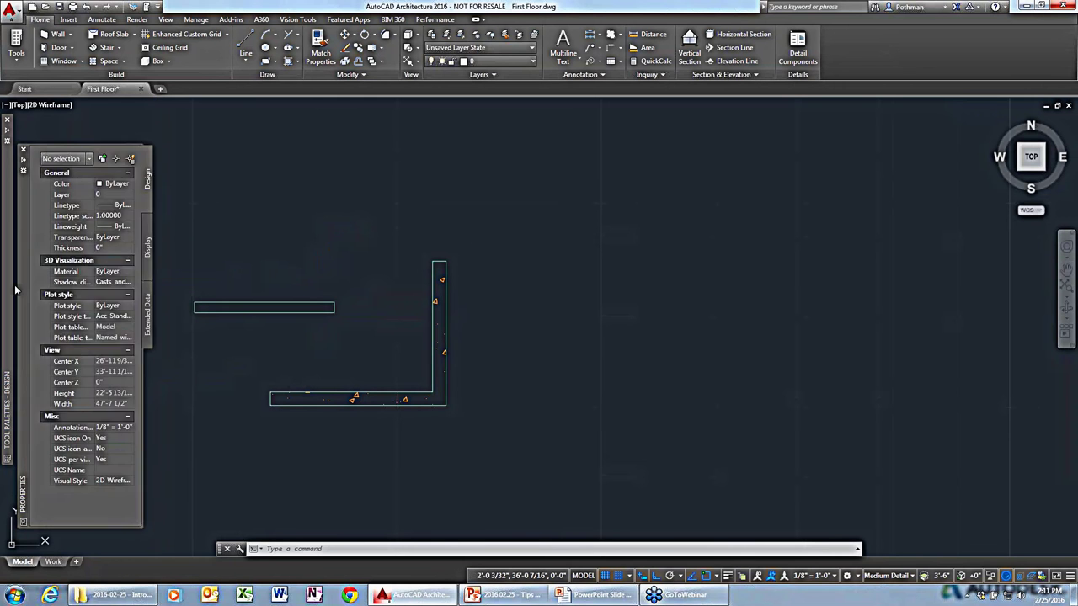
# Browse the furniture and fixture tools and the massing shapes in the Design tool palettes.
pyautogui.moveTo(6, 278)
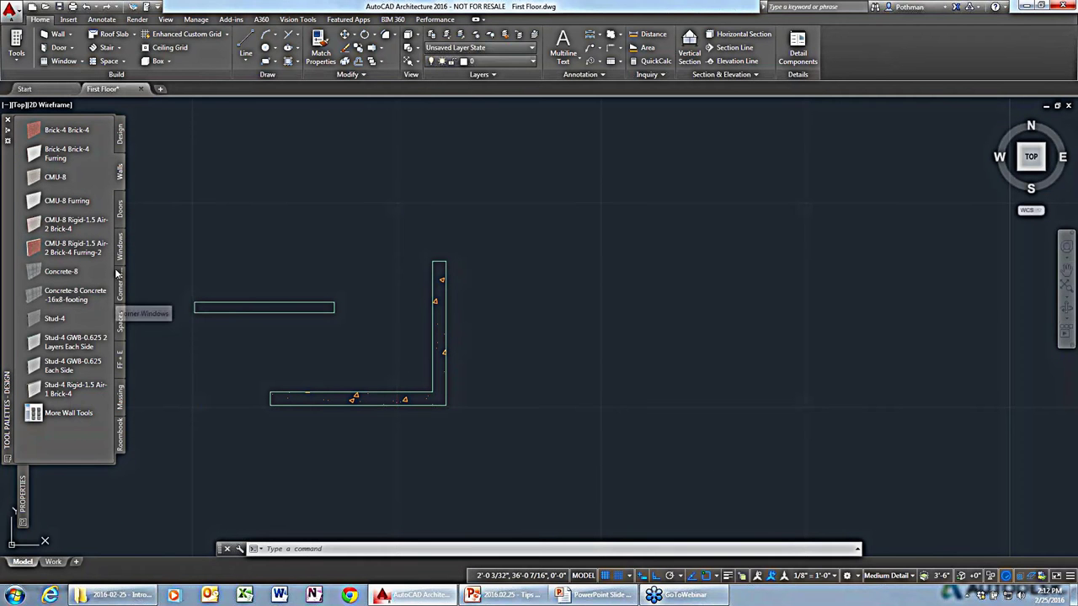
pyautogui.click(120, 329)
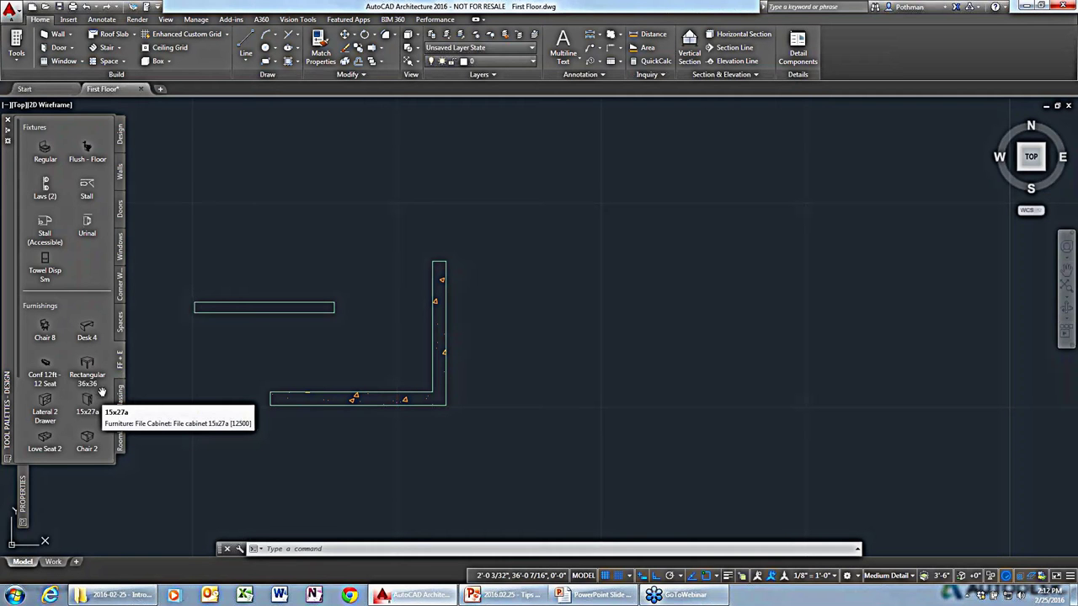
pyautogui.click(121, 403)
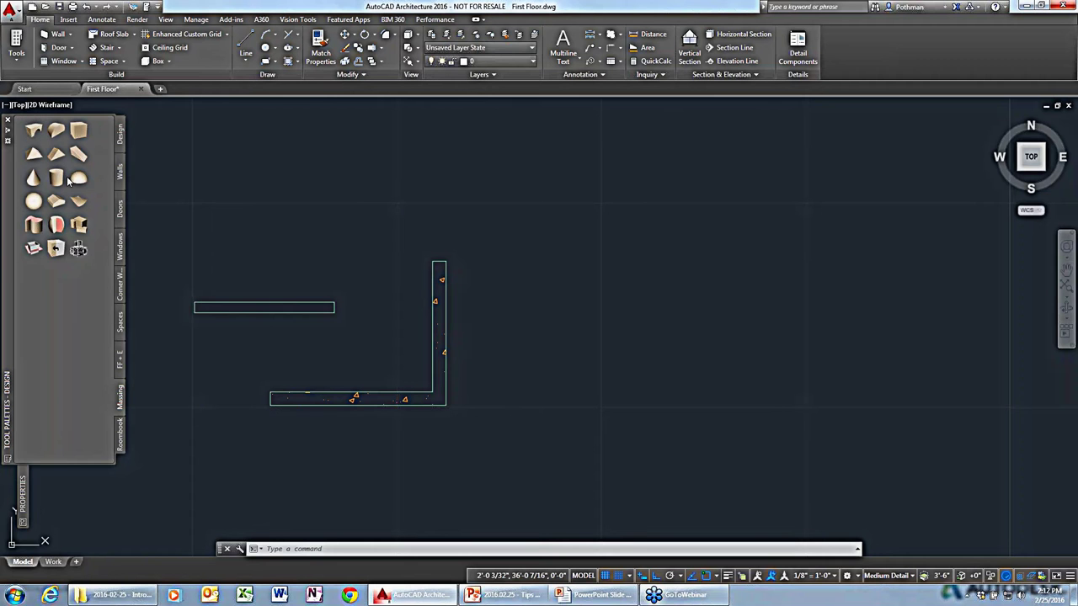
# Switch the tool palettes to the Document set and review its annotation, callout, tag, scheduling and theme tools.
pyautogui.rightClick(8, 285)
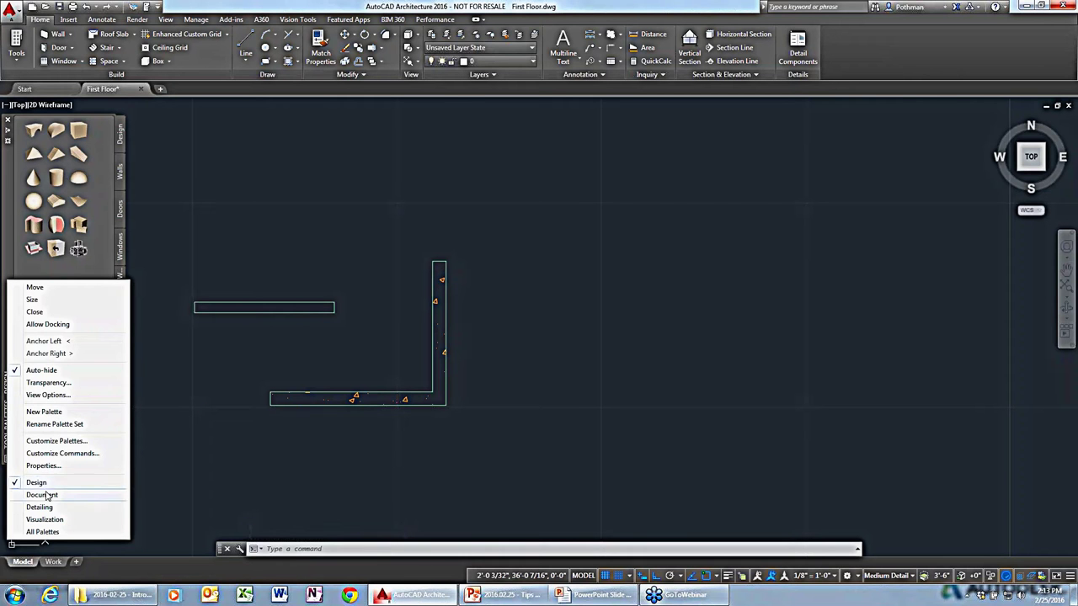
pyautogui.click(45, 496)
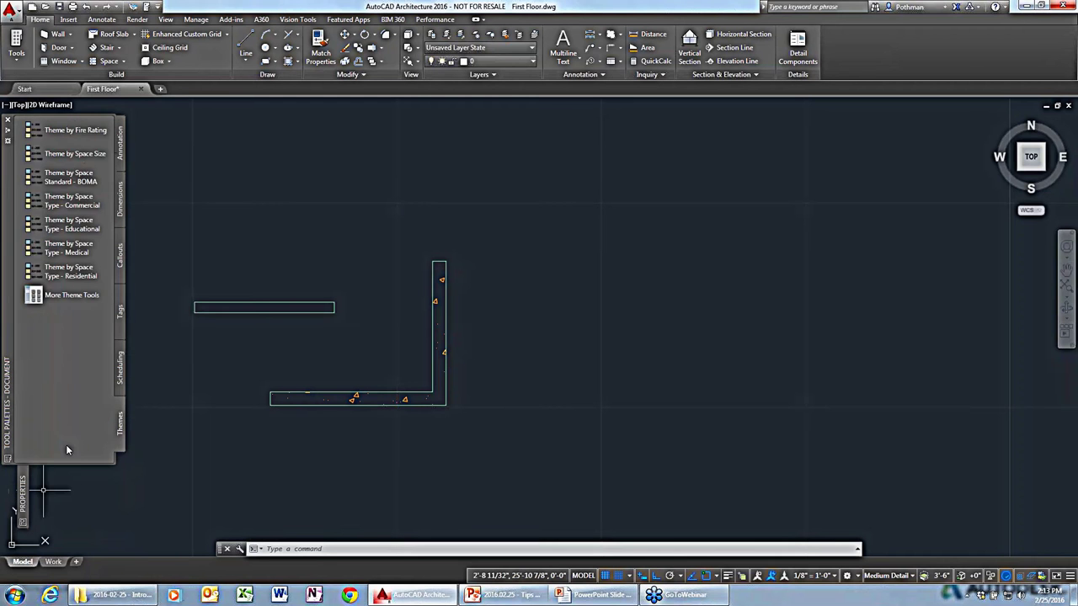
pyautogui.moveTo(7, 421)
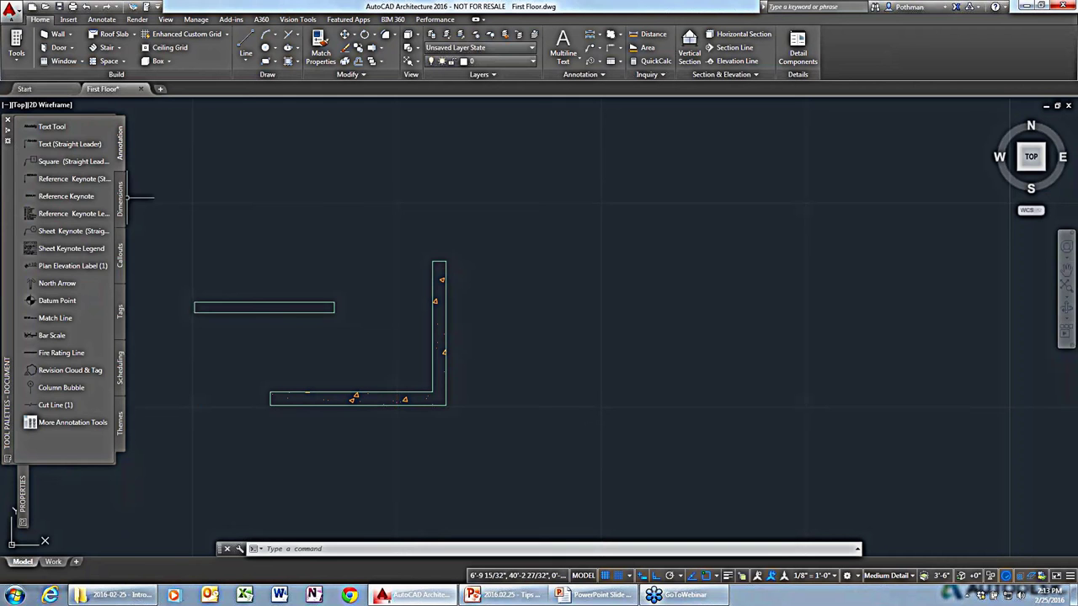
pyautogui.click(122, 269)
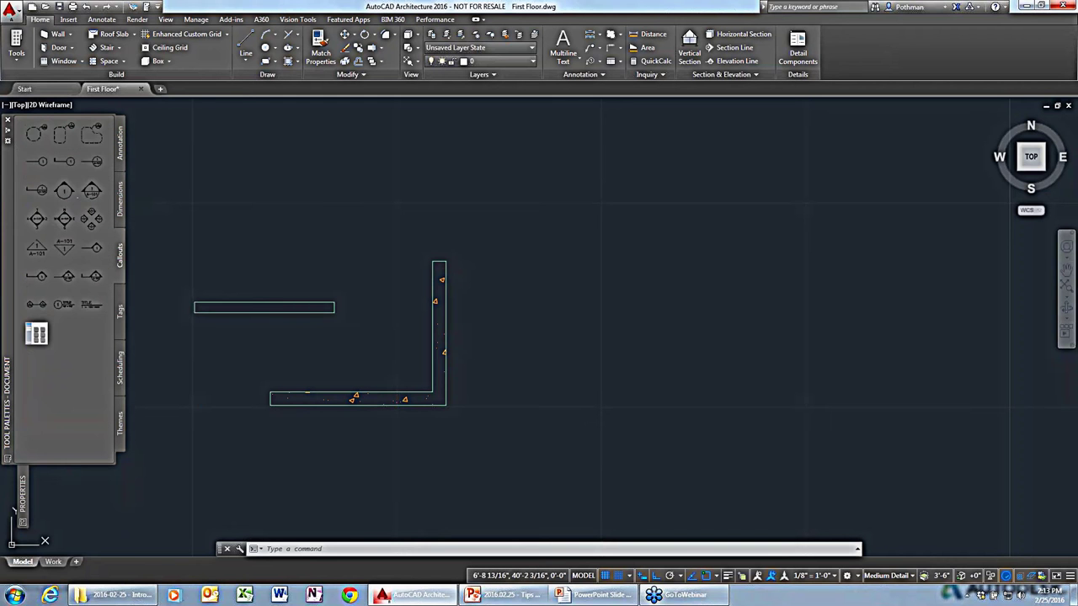
pyautogui.click(119, 310)
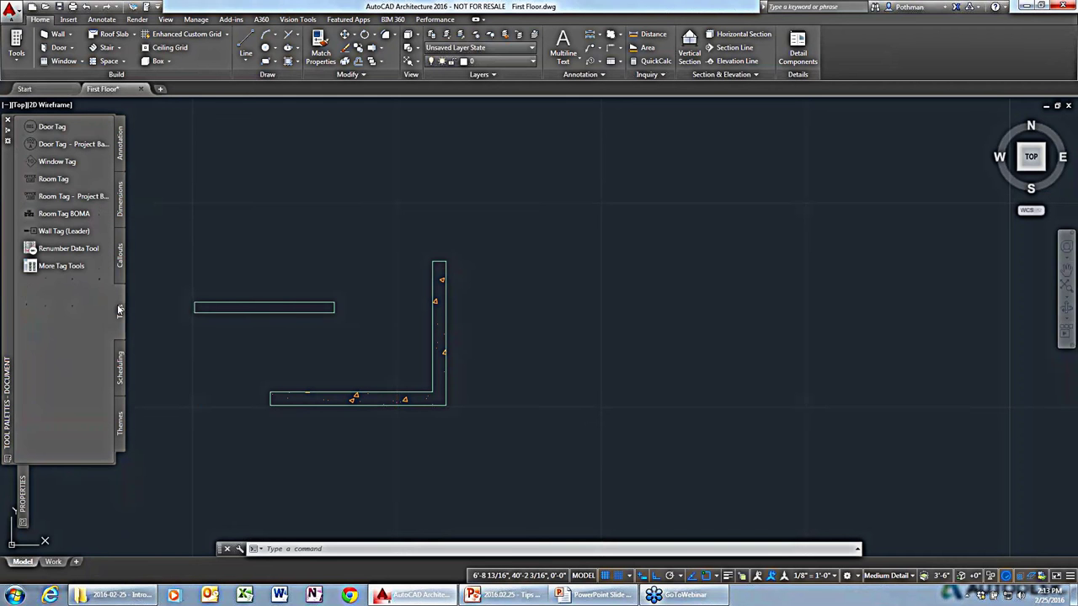
pyautogui.click(117, 359)
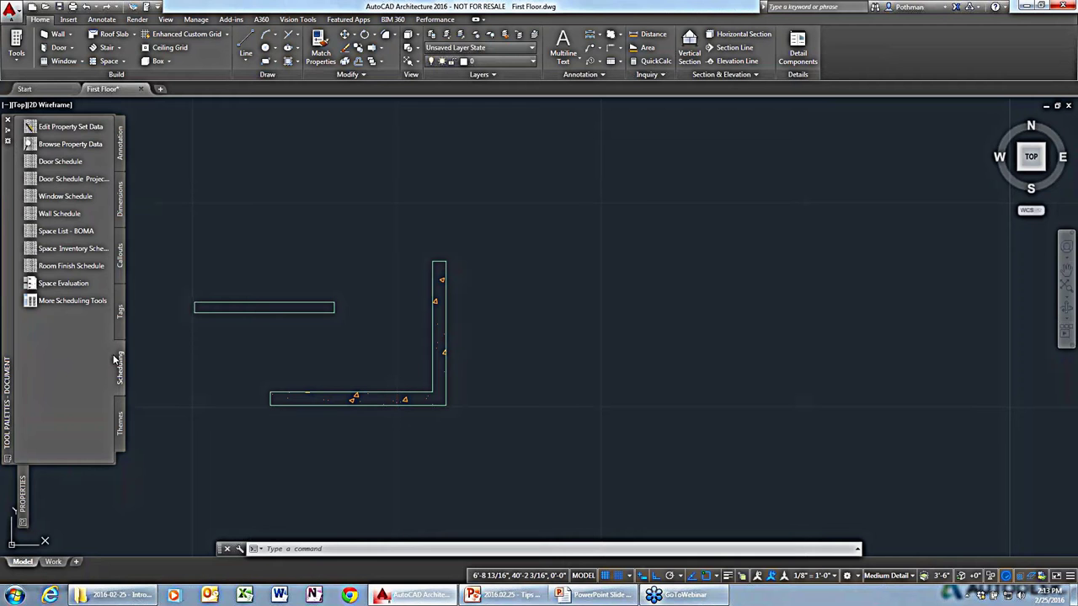
pyautogui.click(119, 419)
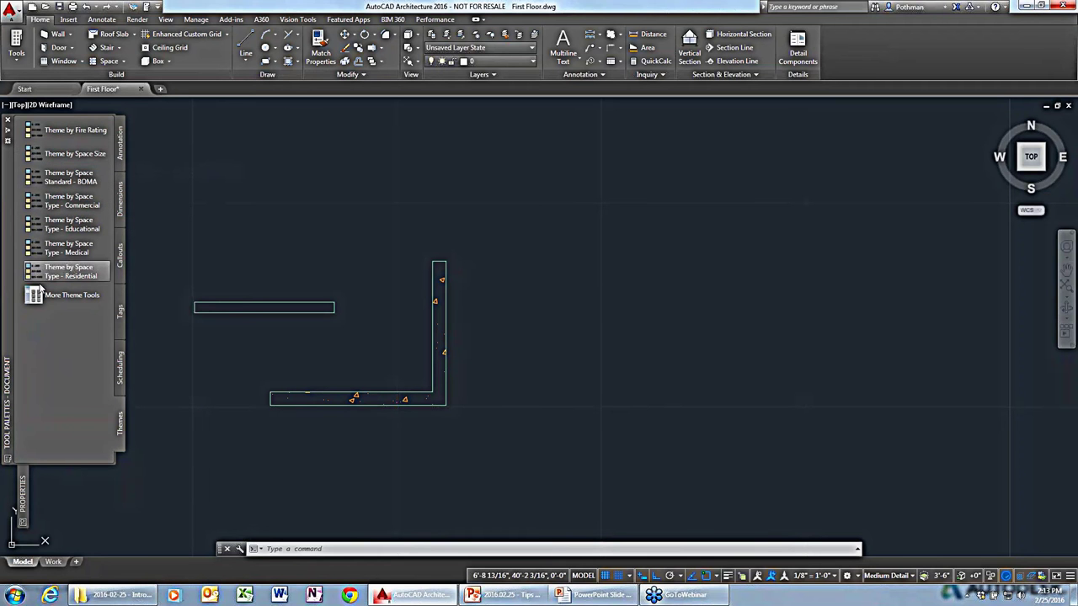
# Switch the tool palettes to the Detailing set and place a vertical stack of 04 - Masonry detail units beside the horizontal wall.
pyautogui.rightClick(8, 336)
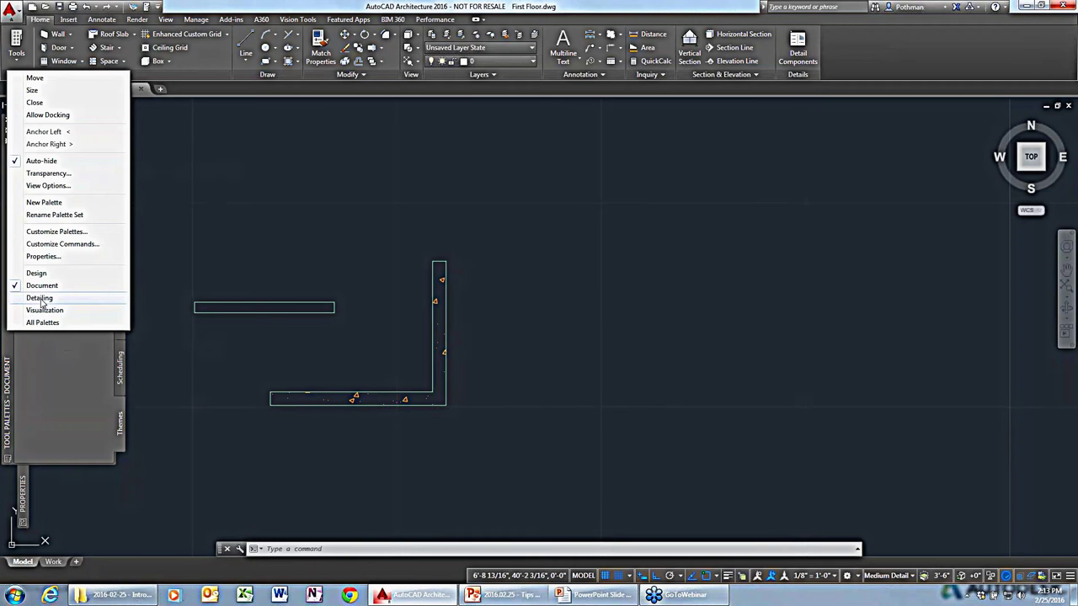
pyautogui.click(40, 298)
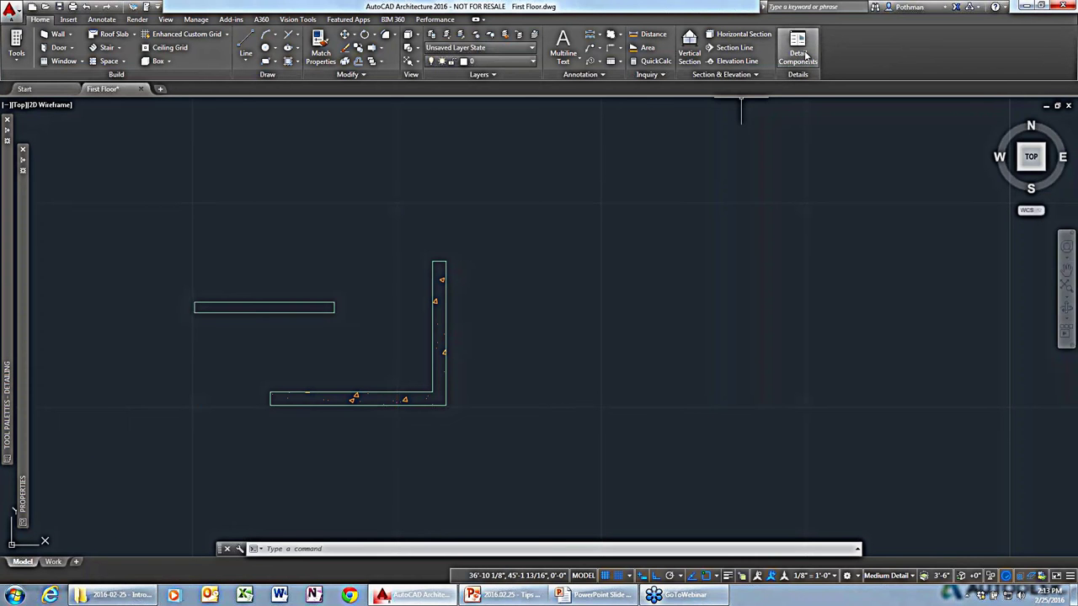
pyautogui.moveTo(12, 265)
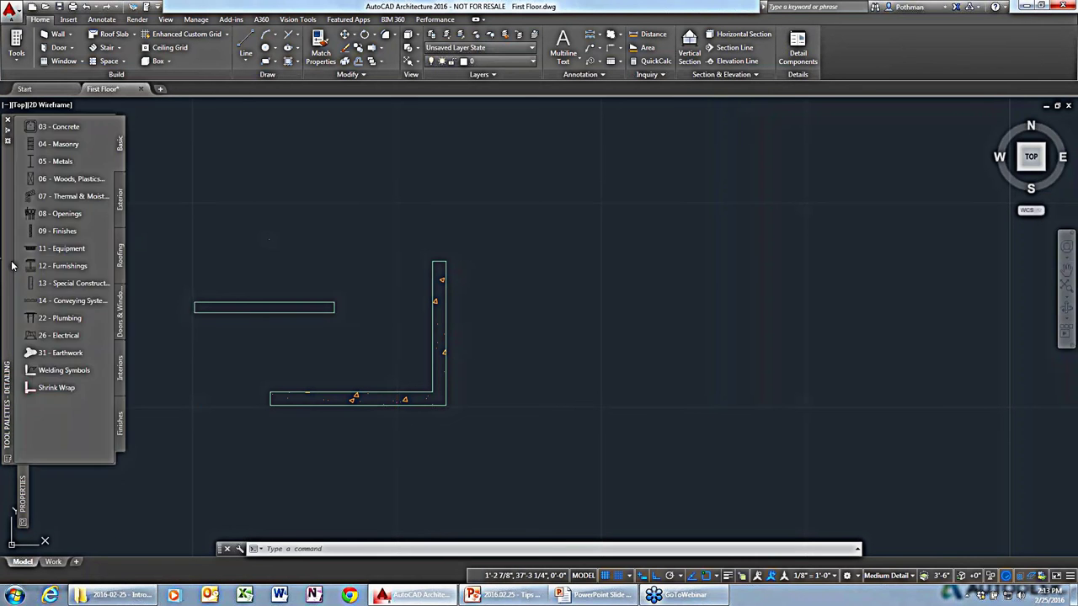
pyautogui.click(69, 151)
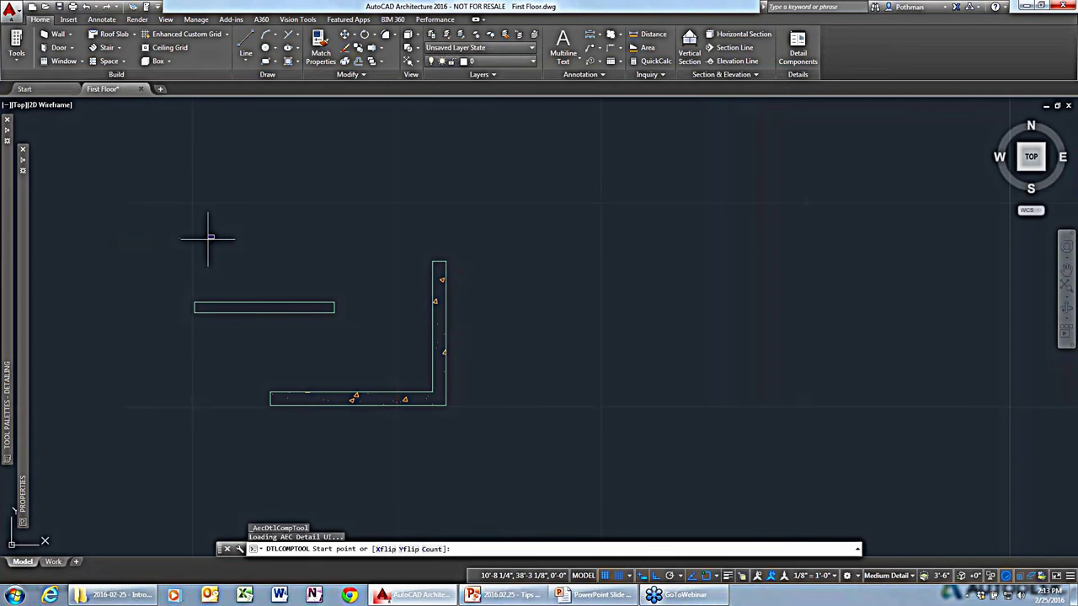
pyautogui.scroll(6, 146, 342)
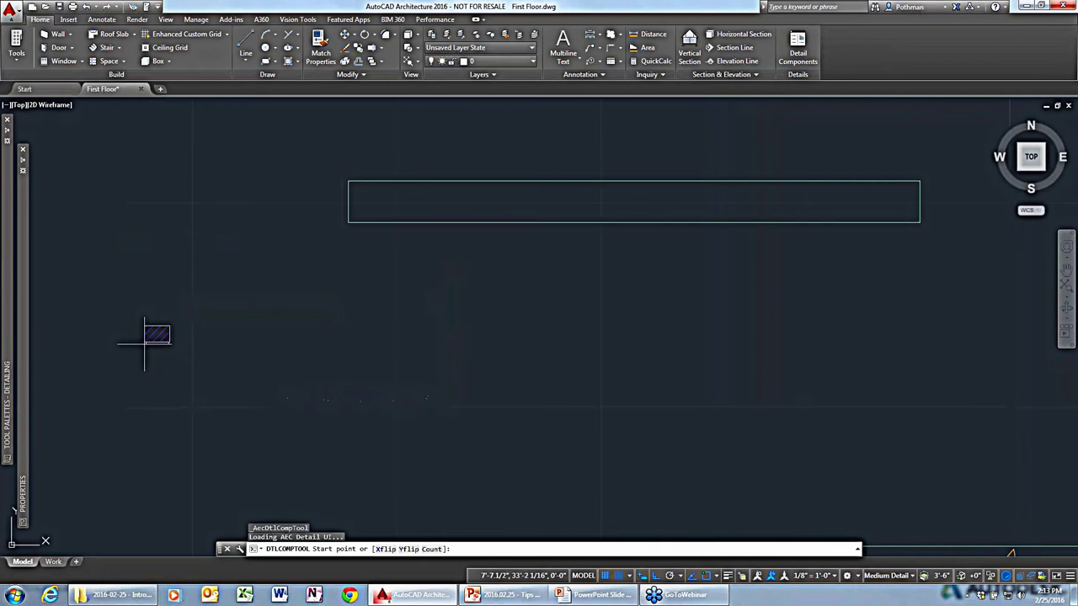
pyautogui.click(157, 347)
pyautogui.click(159, 149)
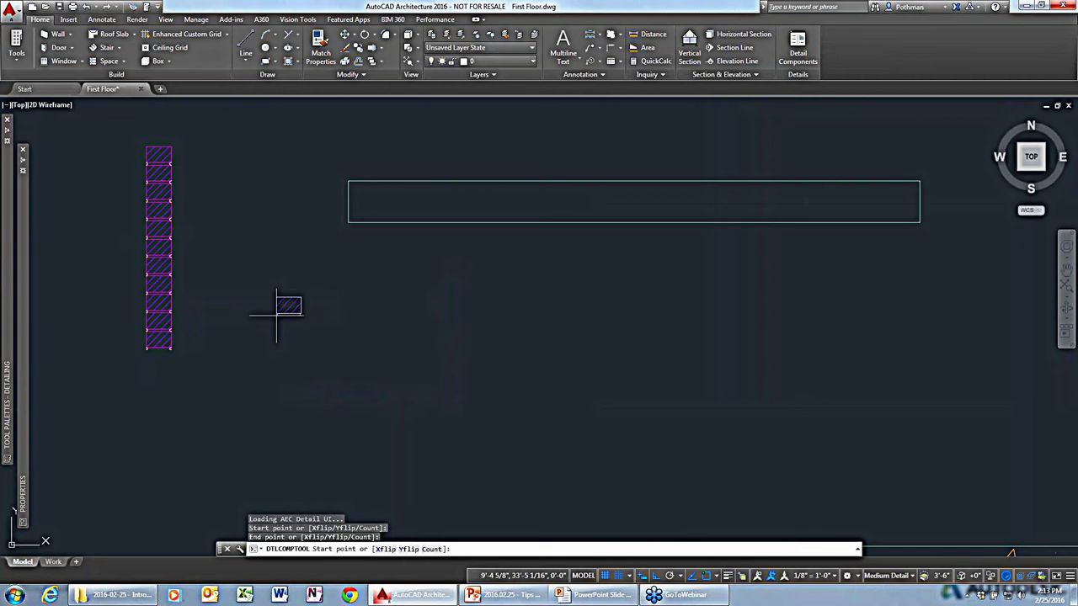
pyautogui.press('Escape')
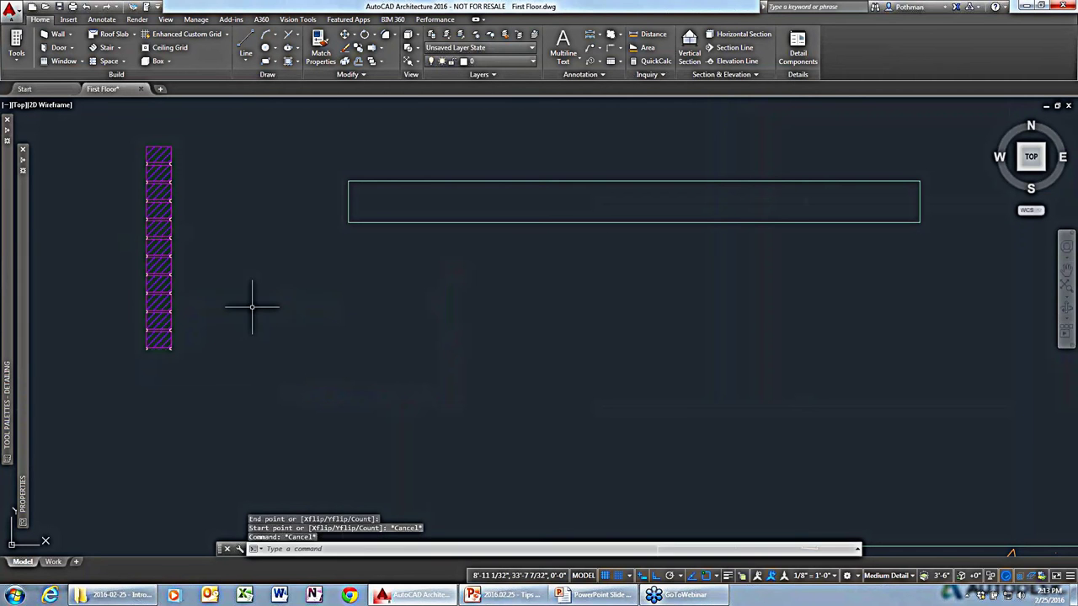
# Erase all the sample walls and the masonry detail from the drawing.
pyautogui.scroll(-5, 253, 308)
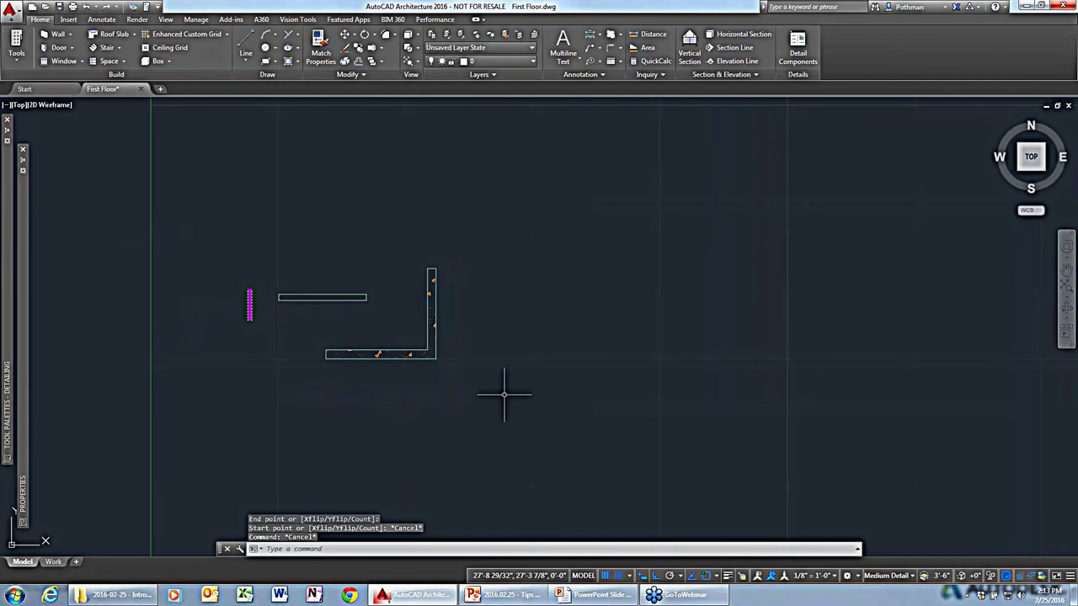
pyautogui.moveTo(504, 393); pyautogui.dragTo(212, 183)
pyautogui.press('Delete')
# Switch the tool palettes back to the Design set.
pyautogui.moveTo(7, 388)
pyautogui.rightClick(7, 231)
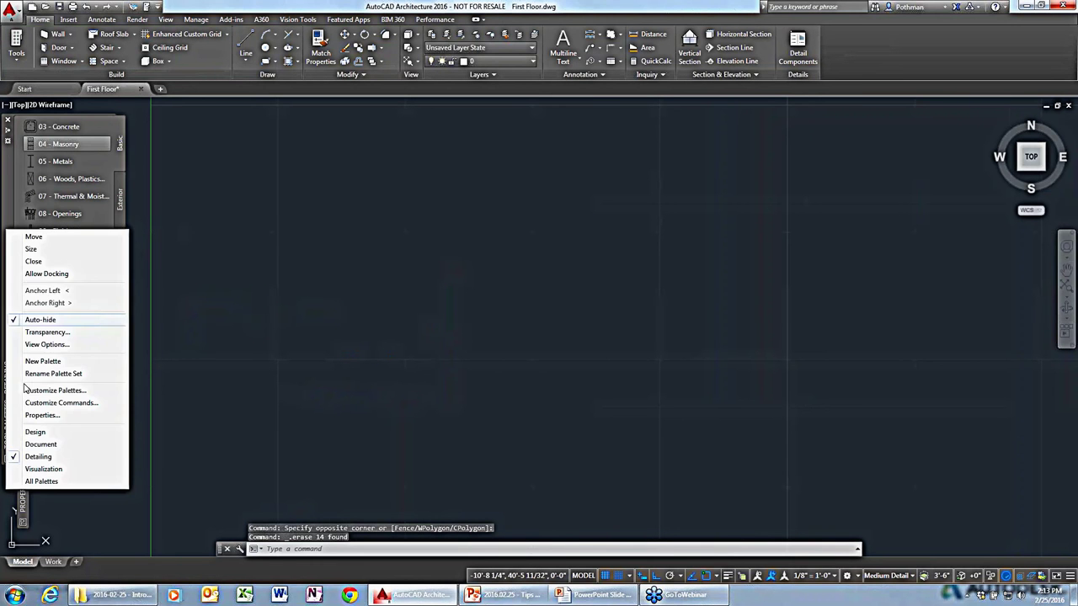
pyautogui.click(46, 433)
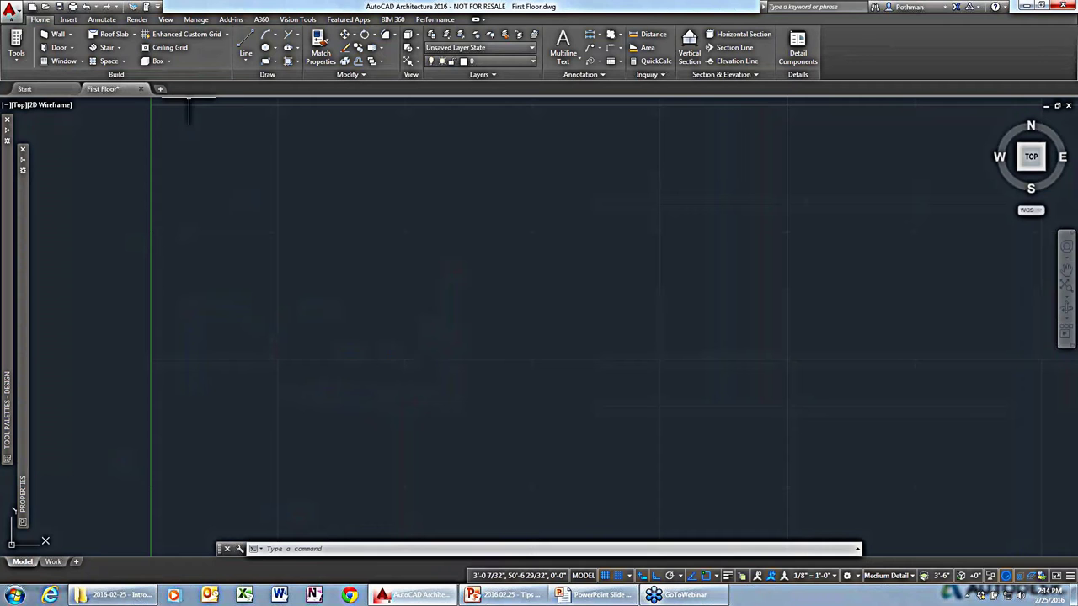
# Open the Style Manager and inspect the components of the Concrete-8 wall style under Architectural Objects.
pyautogui.click(197, 20)
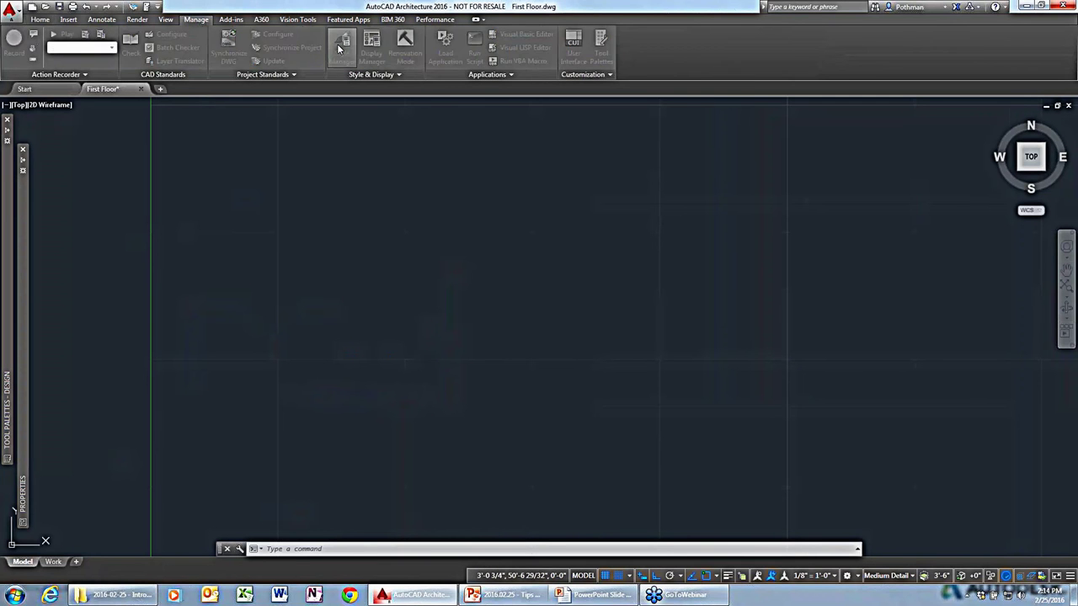
pyautogui.click(341, 44)
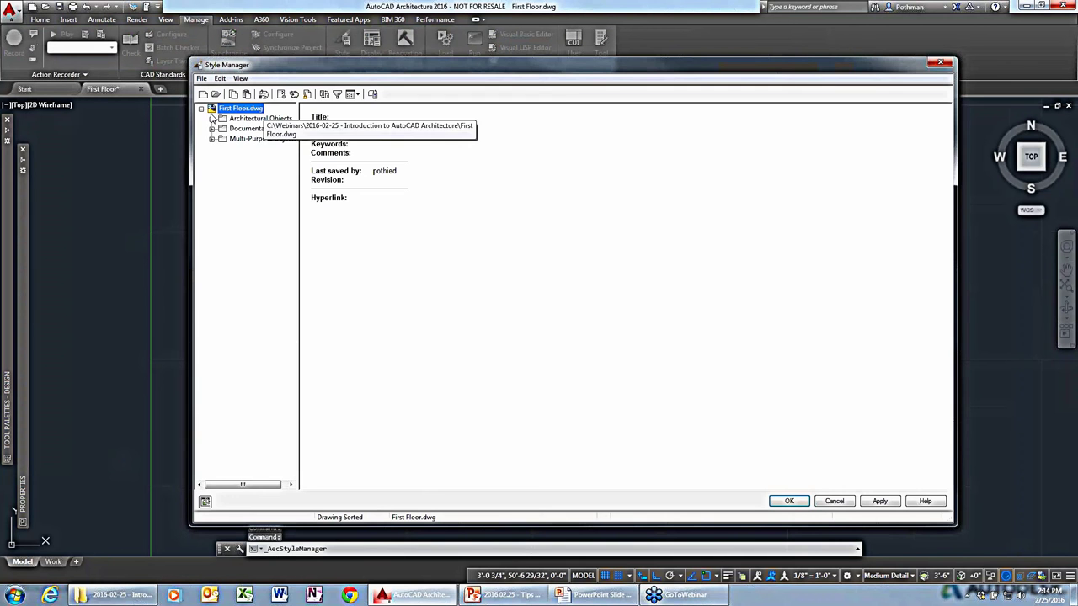
pyautogui.click(212, 118)
pyautogui.click(223, 311)
pyautogui.click(268, 323)
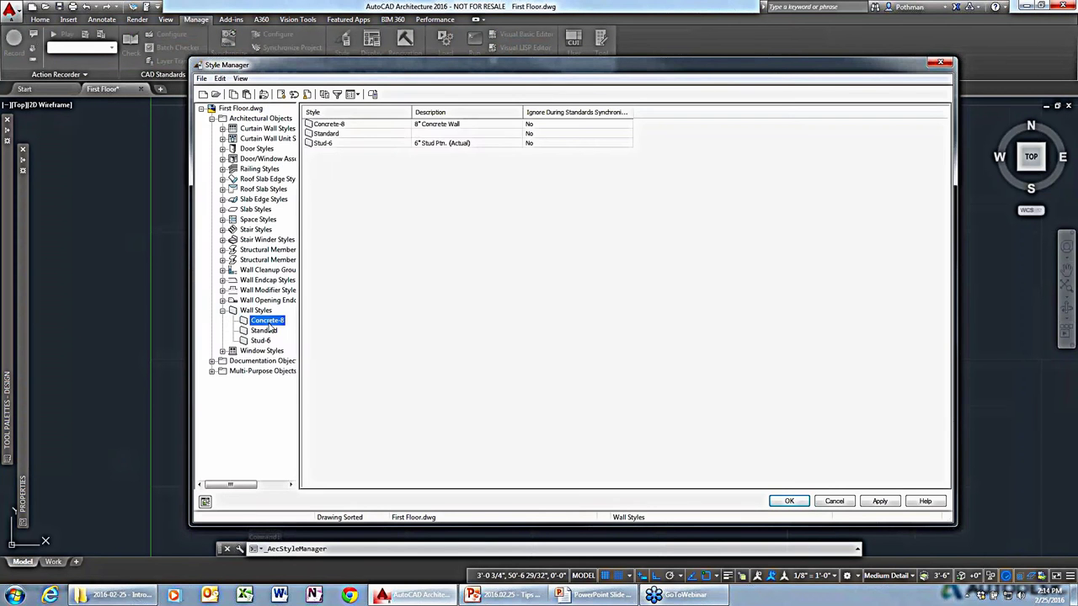
pyautogui.doubleClick(268, 322)
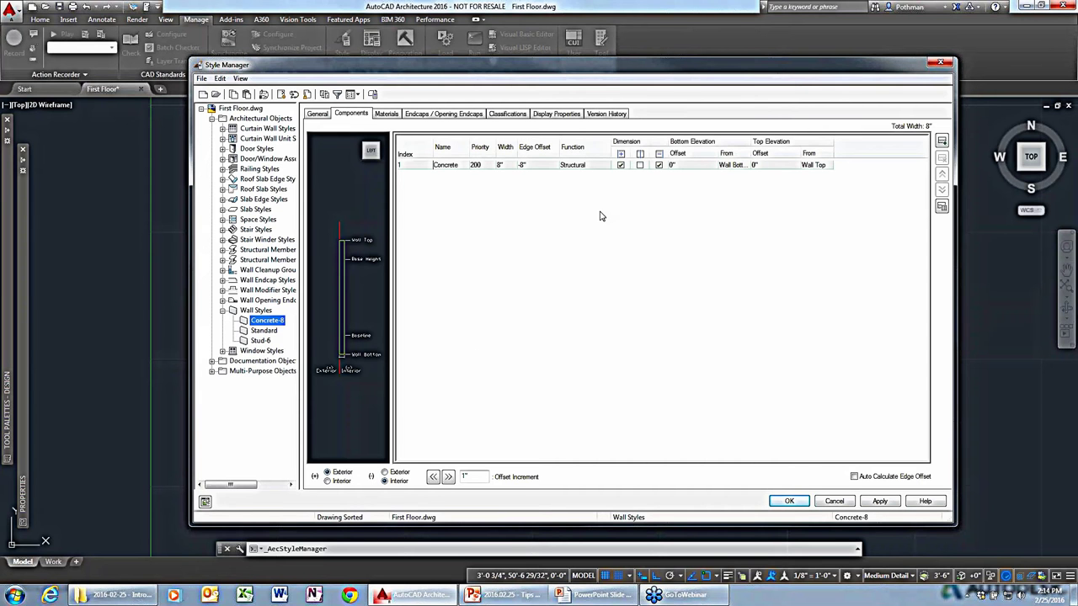
# Review the Concrete-8 style's materials, endcaps and general settings, view the Door Styles list, and close the Style Manager.
pyautogui.click(393, 118)
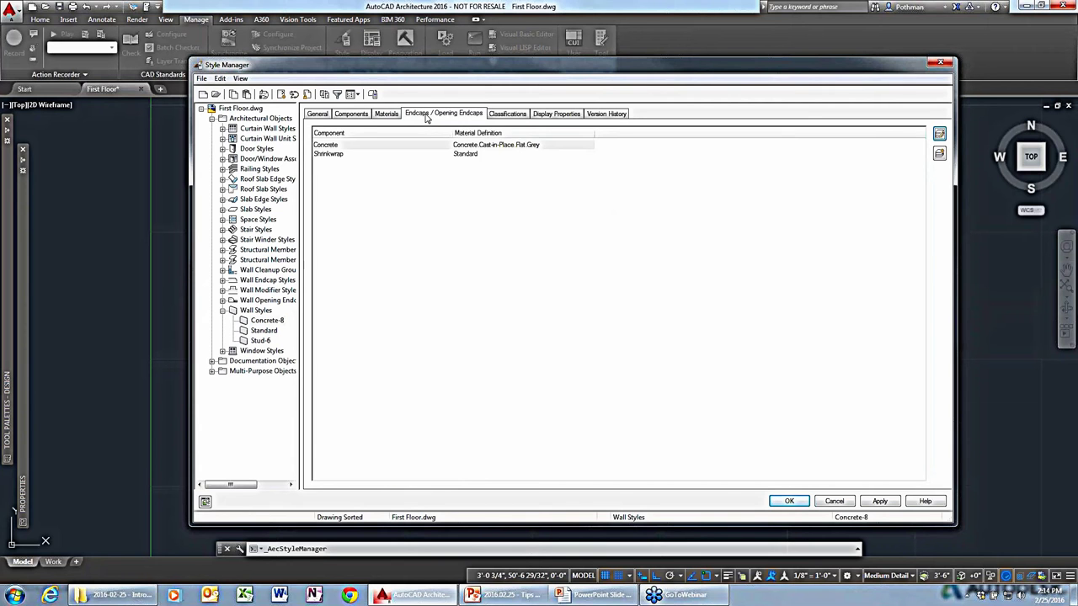
pyautogui.click(427, 118)
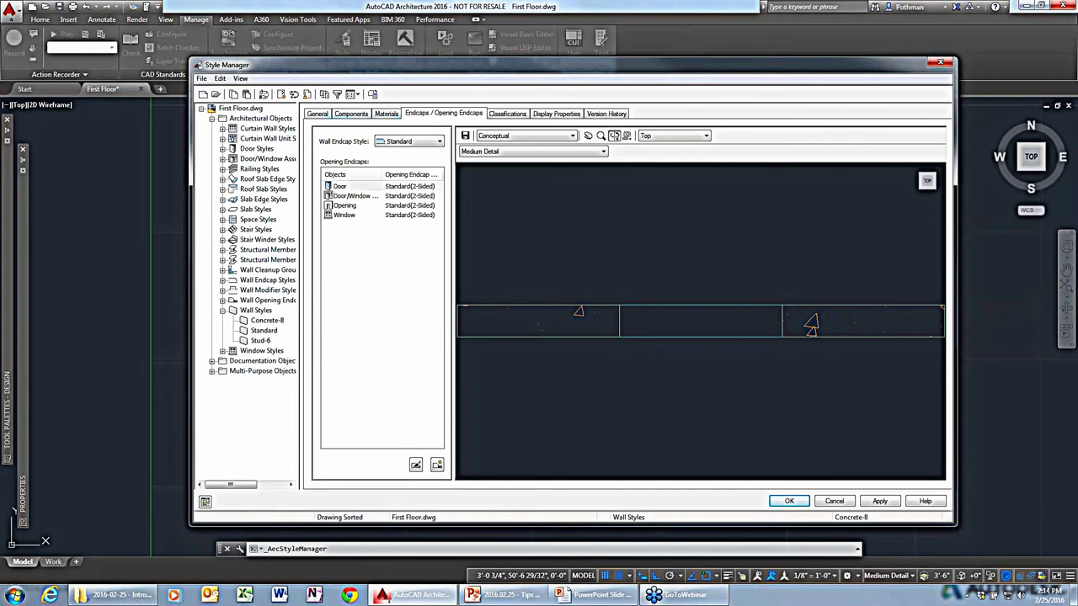
pyautogui.click(317, 114)
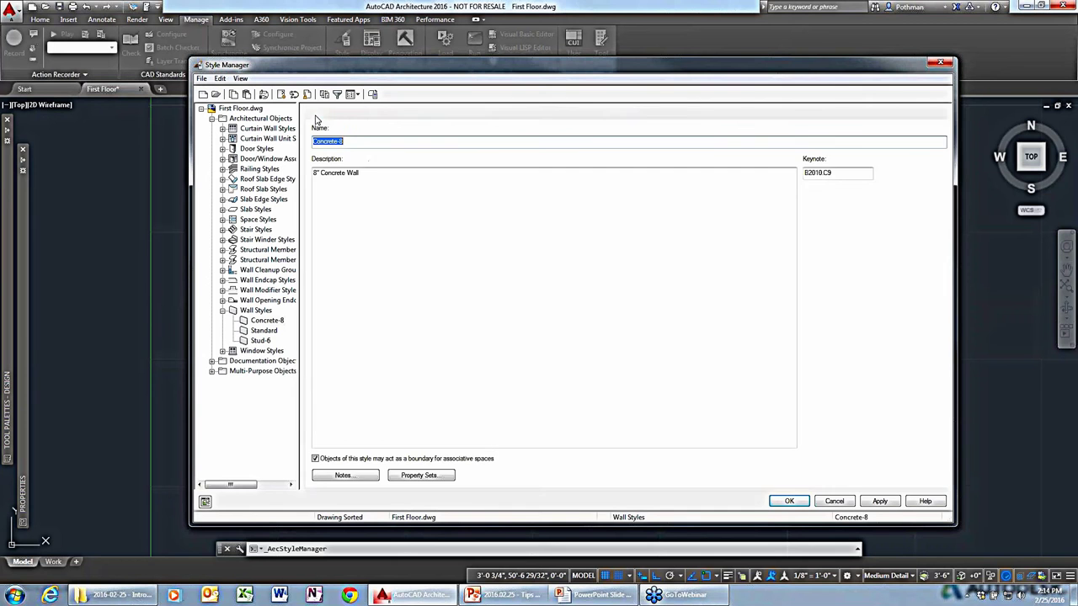
pyautogui.click(260, 149)
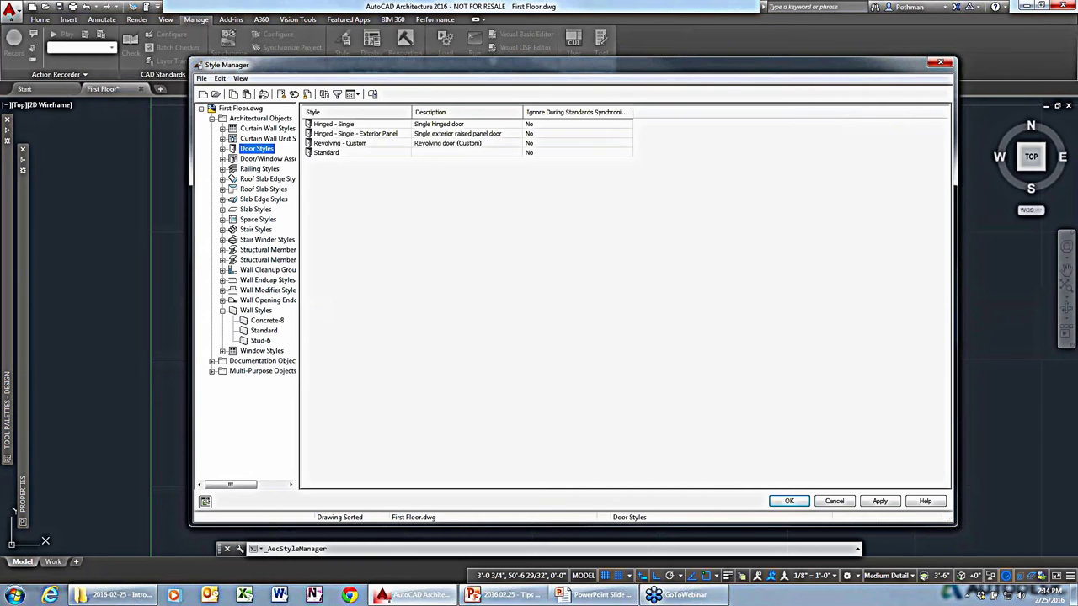
pyautogui.press('Escape')
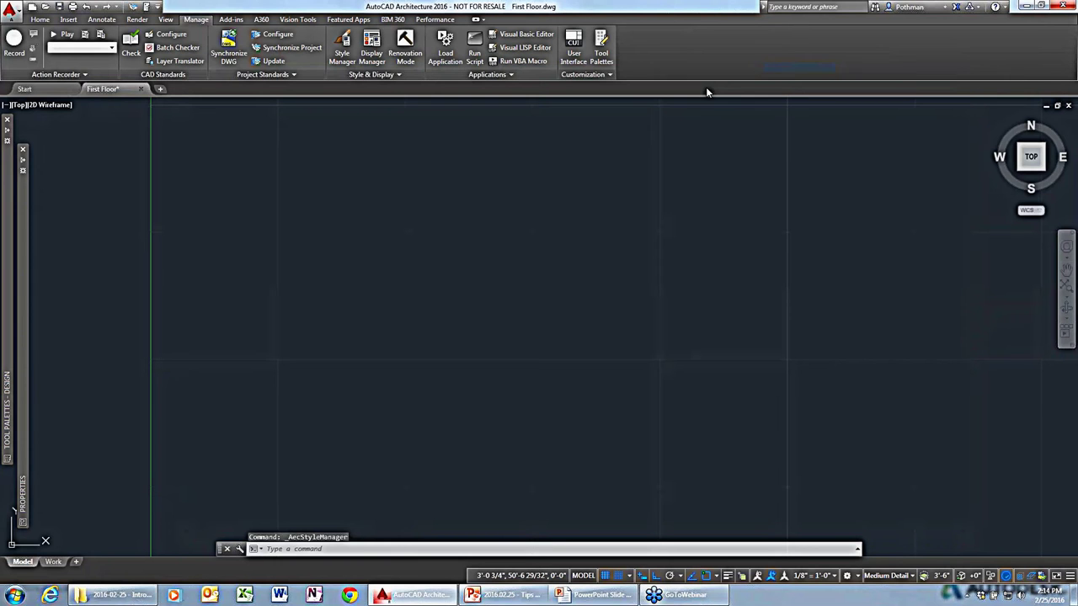
# Open the Styles Browser and list Wall styles from the Content Library Drawings.
pyautogui.click(38, 19)
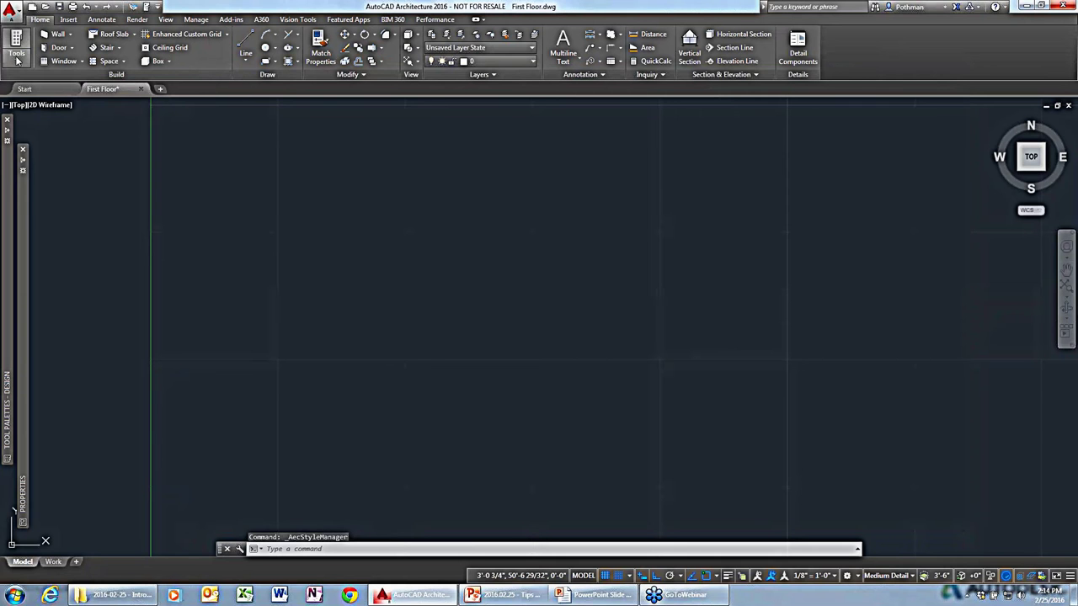
pyautogui.click(17, 52)
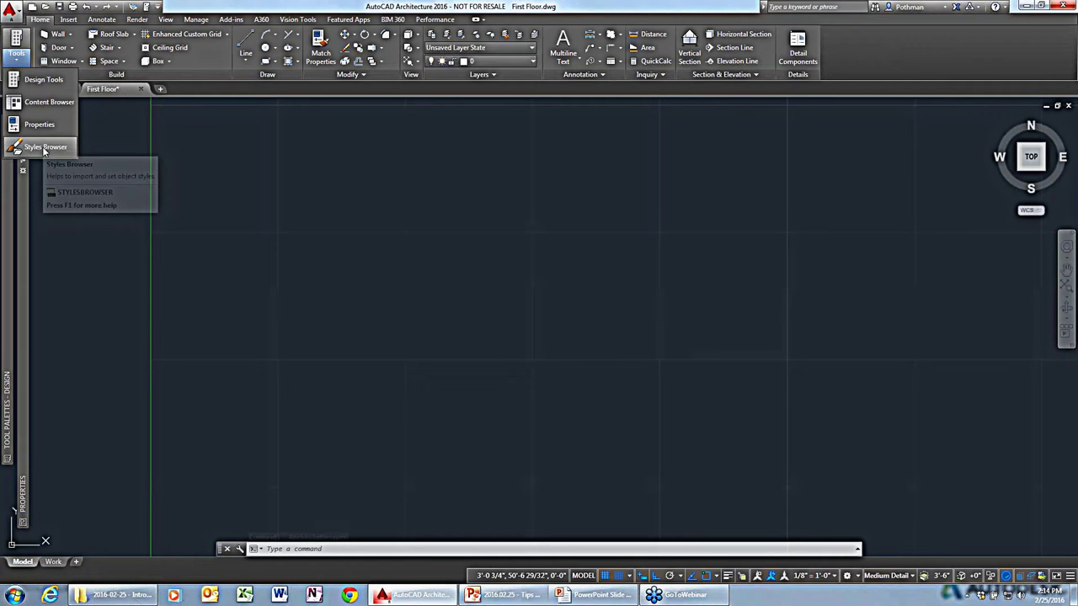
pyautogui.click(44, 148)
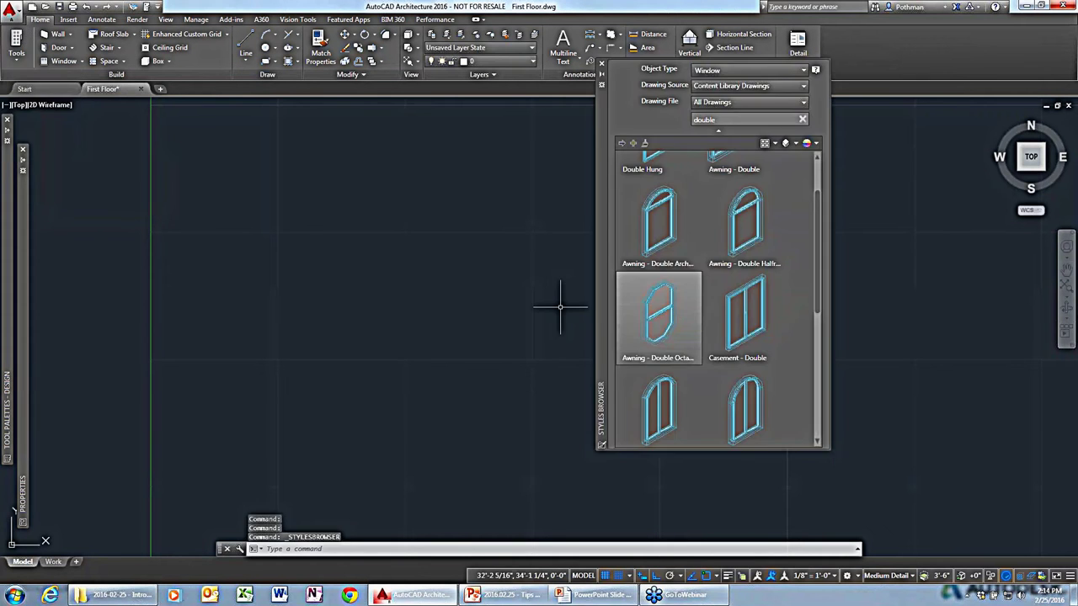
pyautogui.click(803, 73)
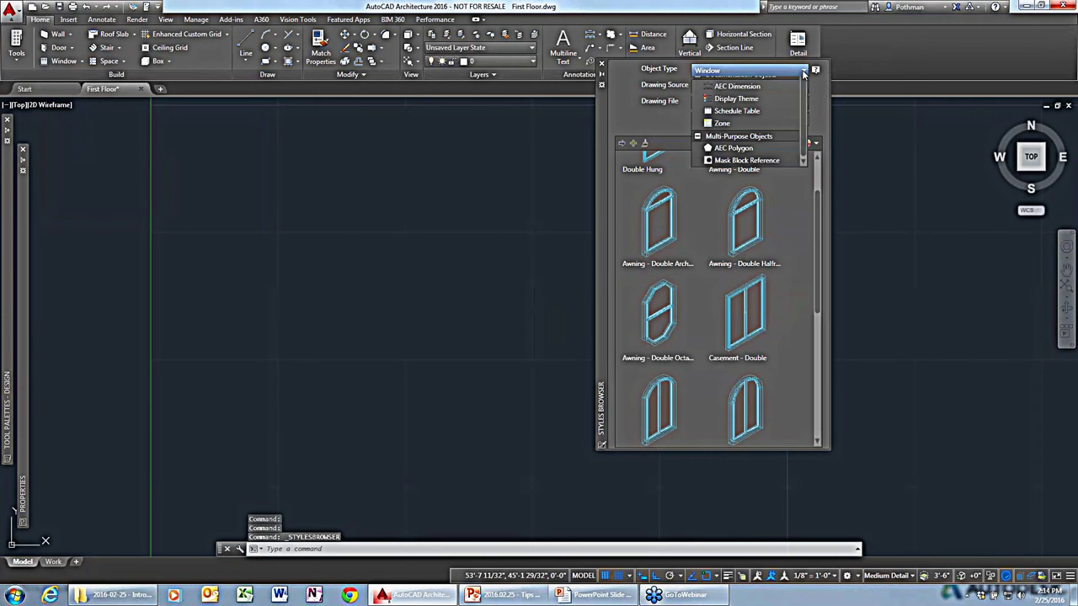
pyautogui.scroll(3, 741, 126)
pyautogui.click(725, 200)
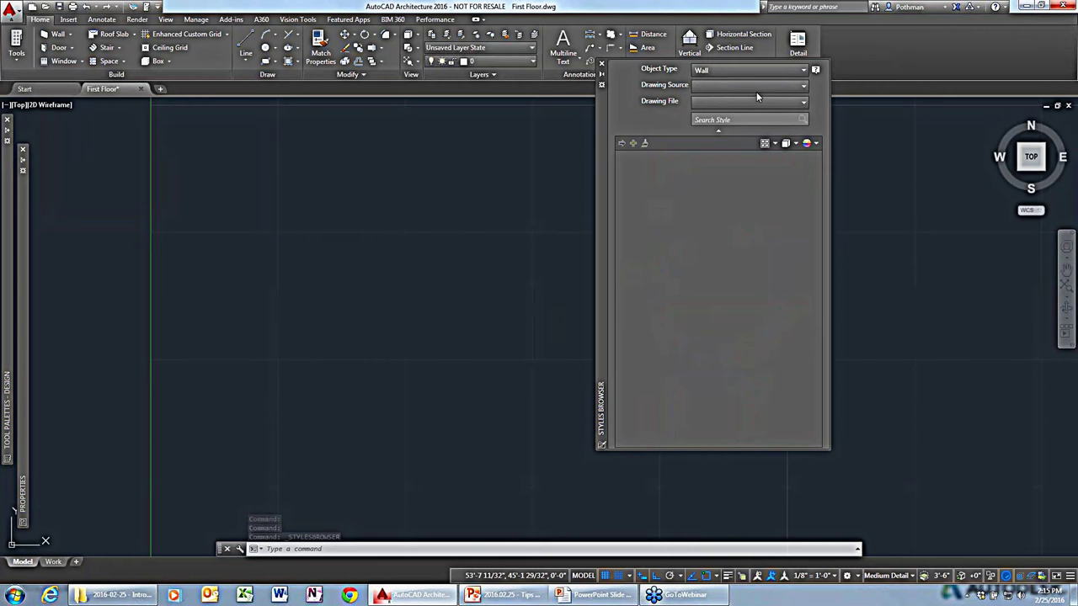
pyautogui.click(805, 88)
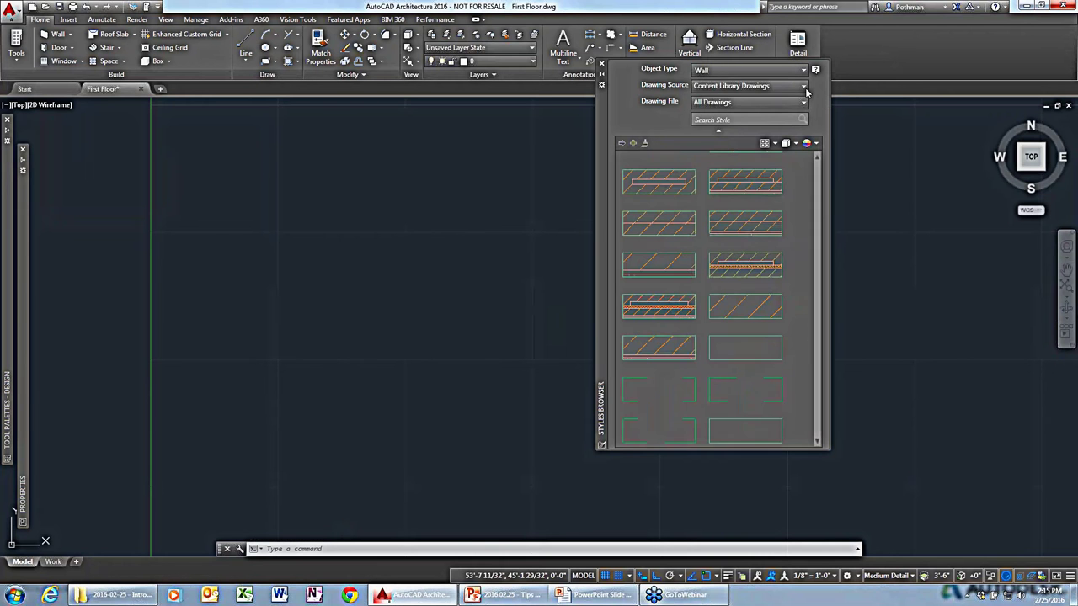
pyautogui.click(733, 98)
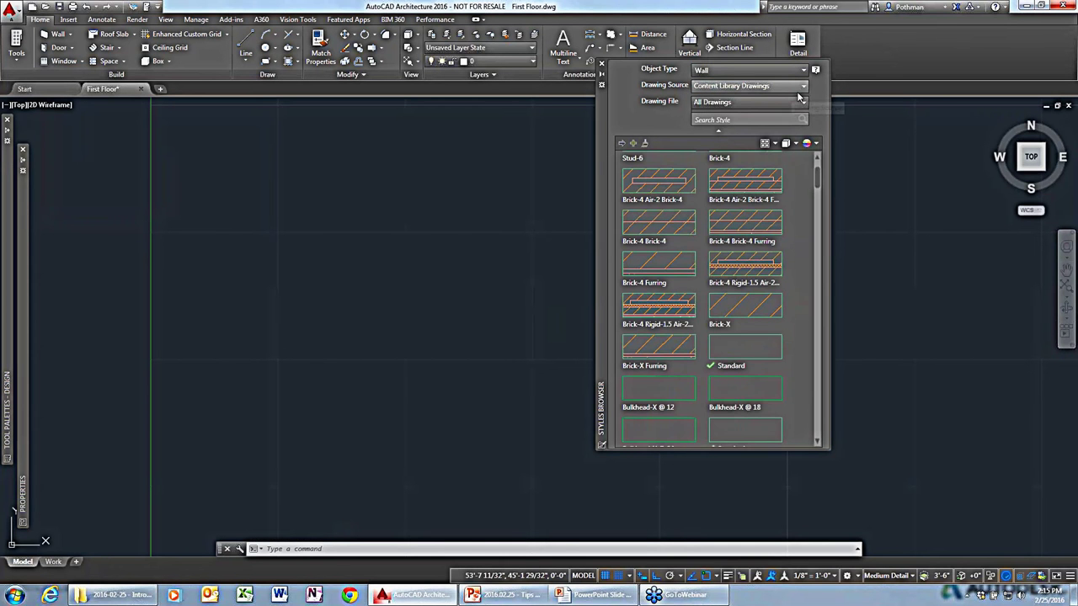
# Filter the wall styles with the search term "cmu".
pyautogui.click(764, 121)
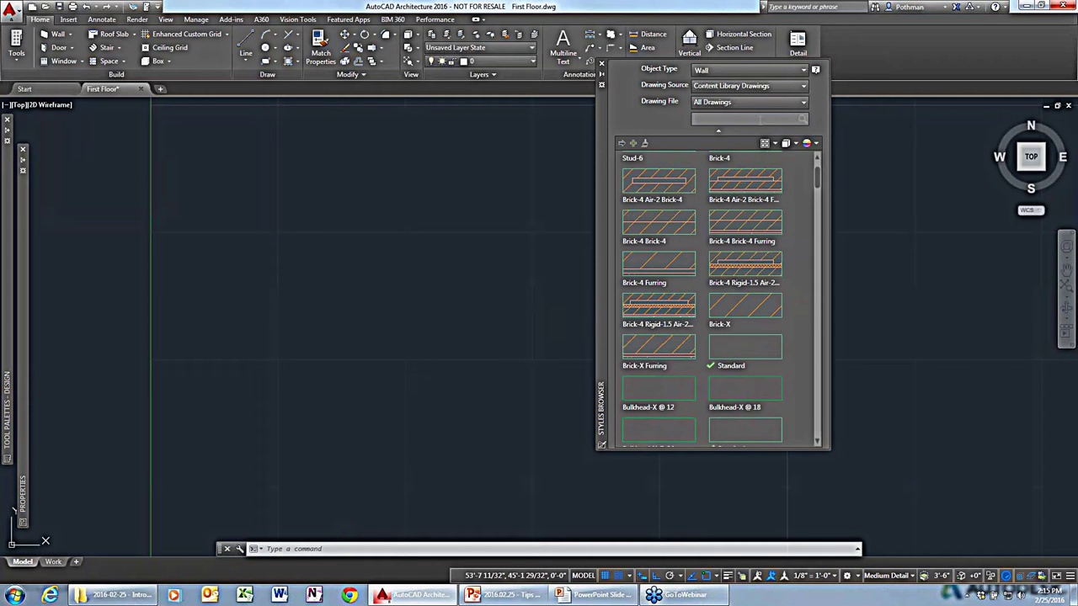
pyautogui.write('cmm')
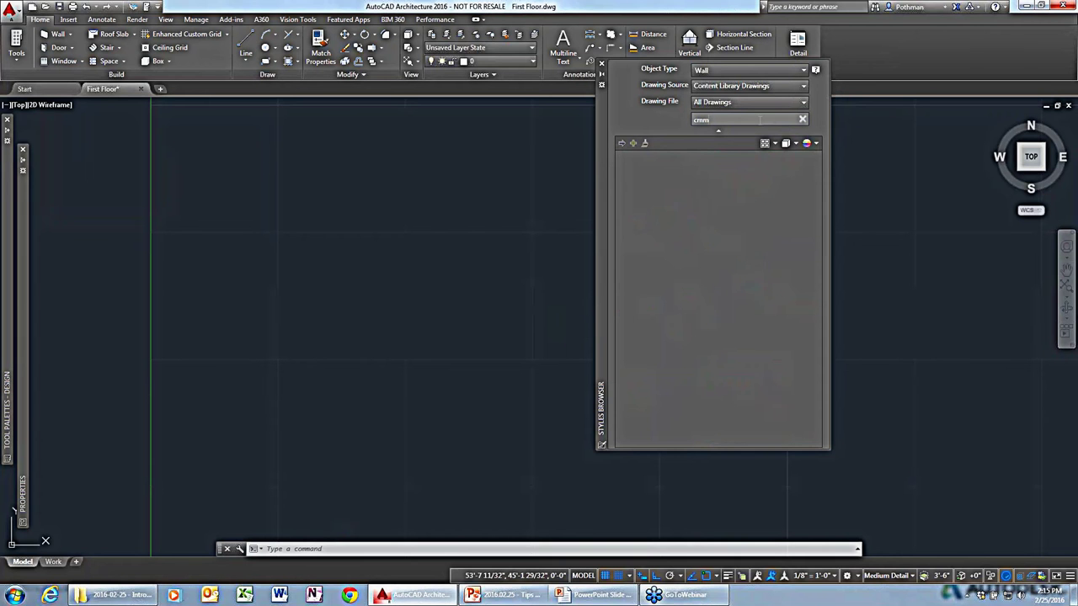
pyautogui.press('BackSpace')
pyautogui.write('u')
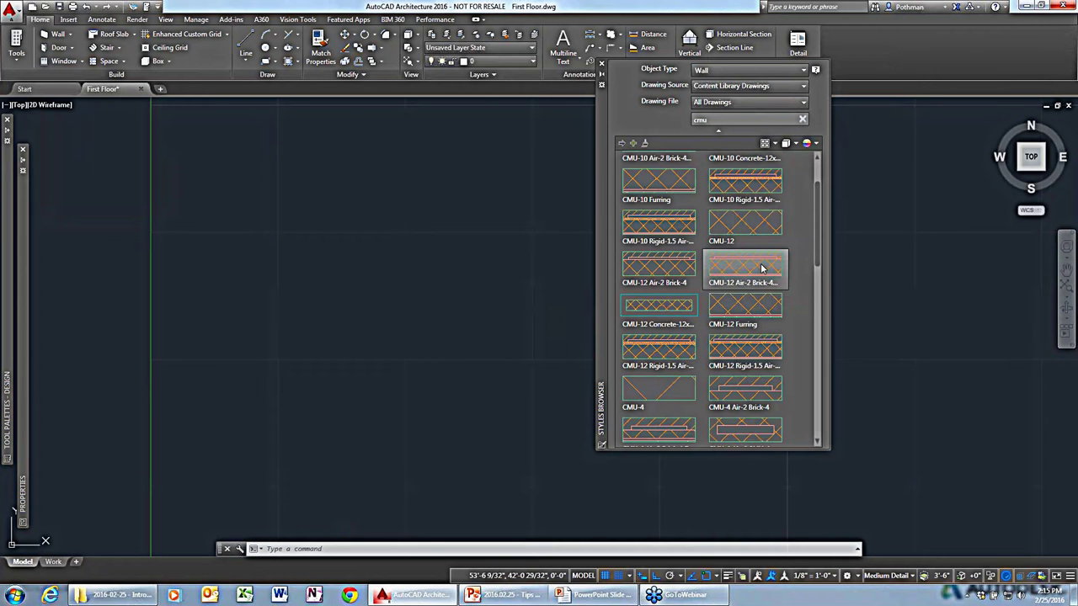
# Draw a three-segment stepped wall (horizontal, vertical, horizontal) using the second CMU-10 Rigid-1.5 Air style from the filtered list.
pyautogui.click(677, 230)
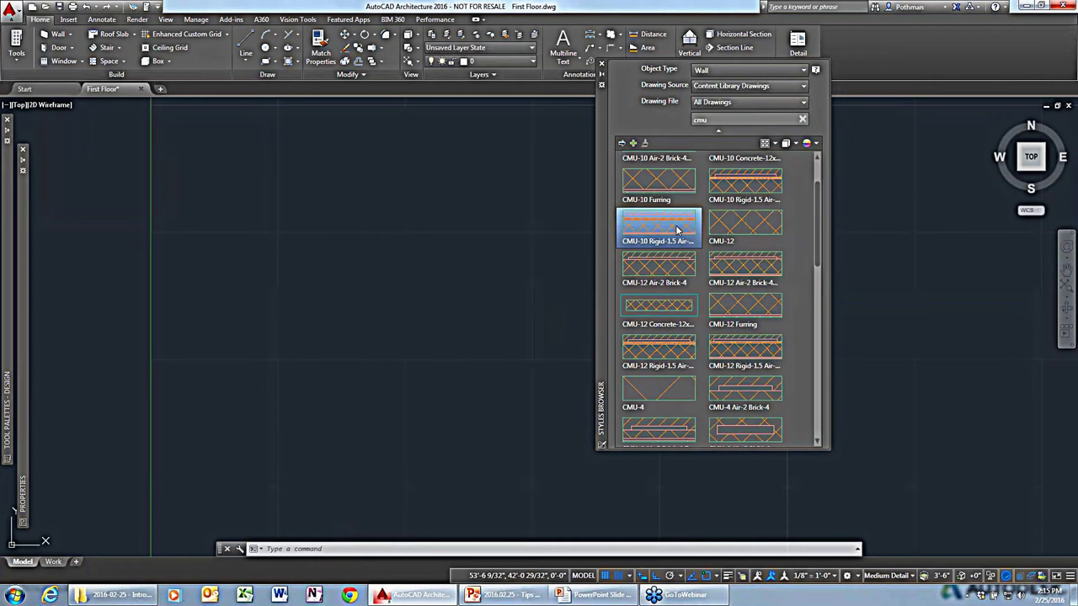
pyautogui.doubleClick(677, 229)
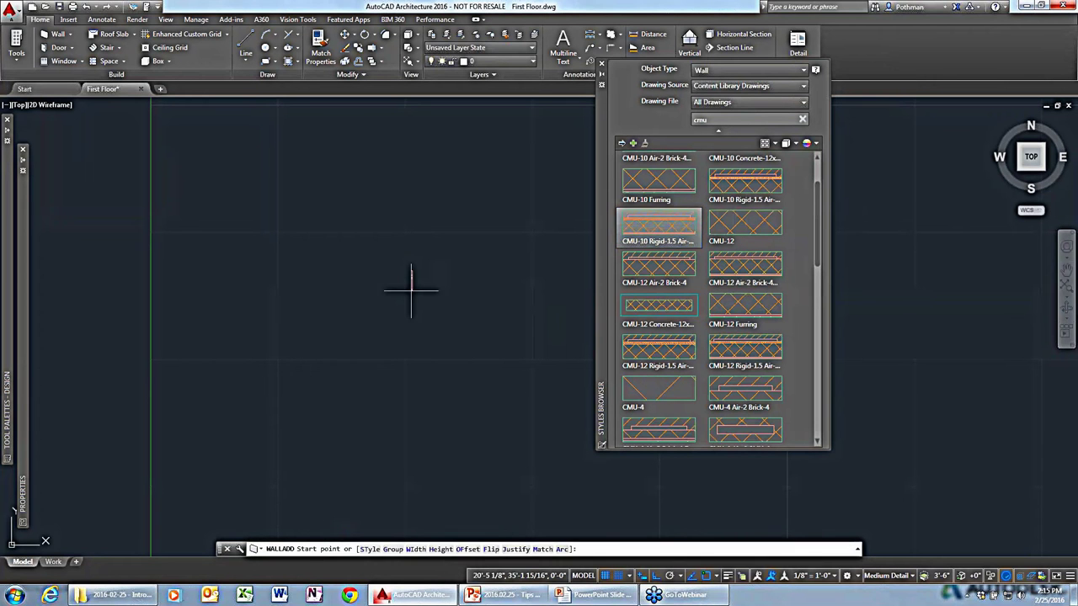
pyautogui.click(272, 367)
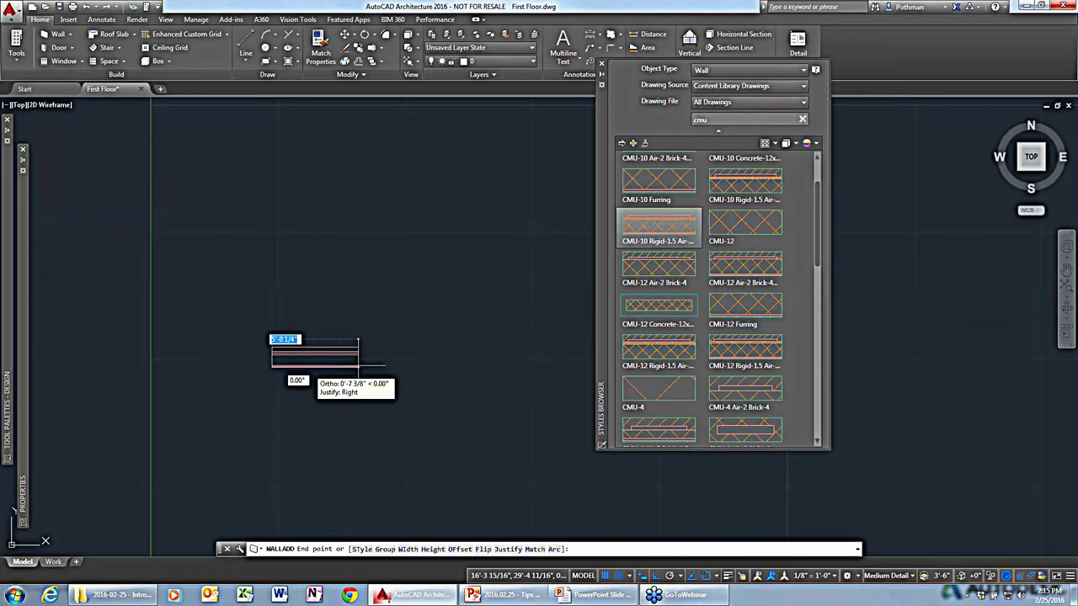
pyautogui.click(469, 367)
pyautogui.click(469, 204)
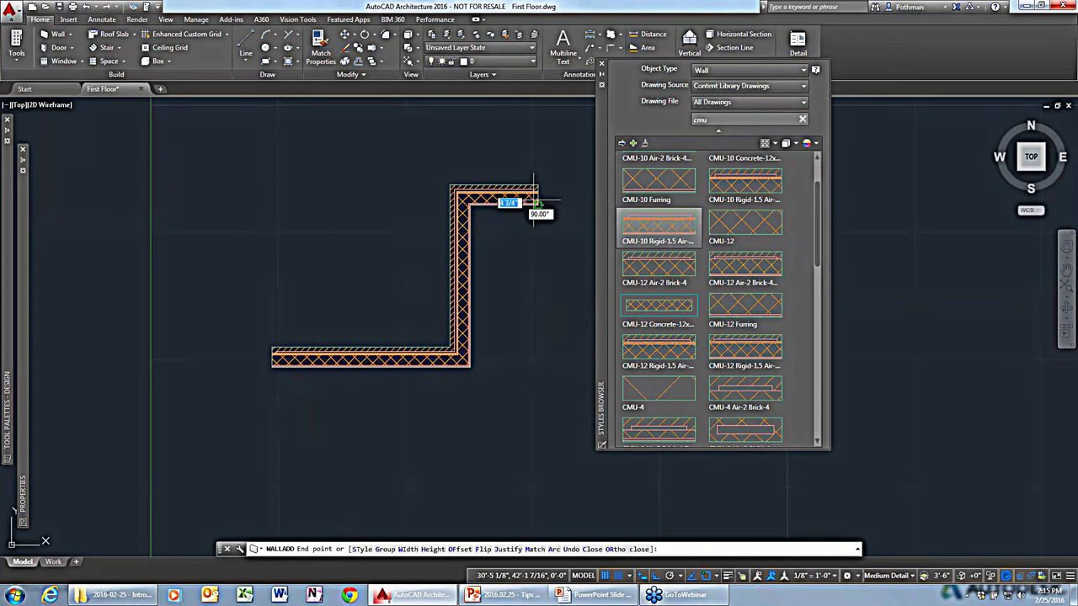
pyautogui.click(537, 204)
pyautogui.press('Return')
# Lengthen the upper horizontal wall by stretching its free end away from the corner.
pyautogui.scroll(5, 508, 227)
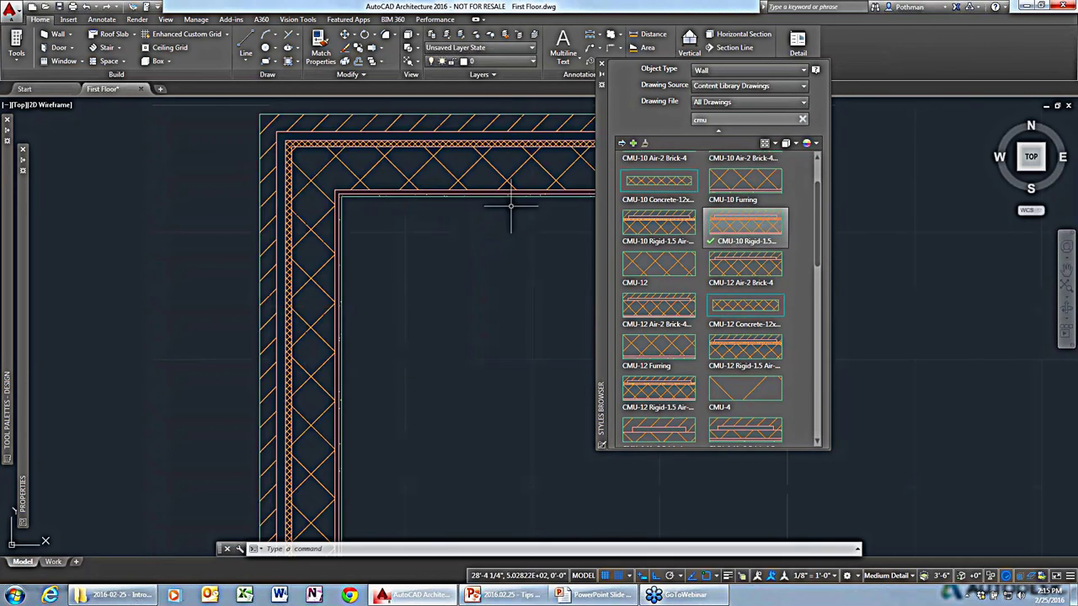
pyautogui.moveTo(505, 211); pyautogui.dragTo(329, 272, button='middle')
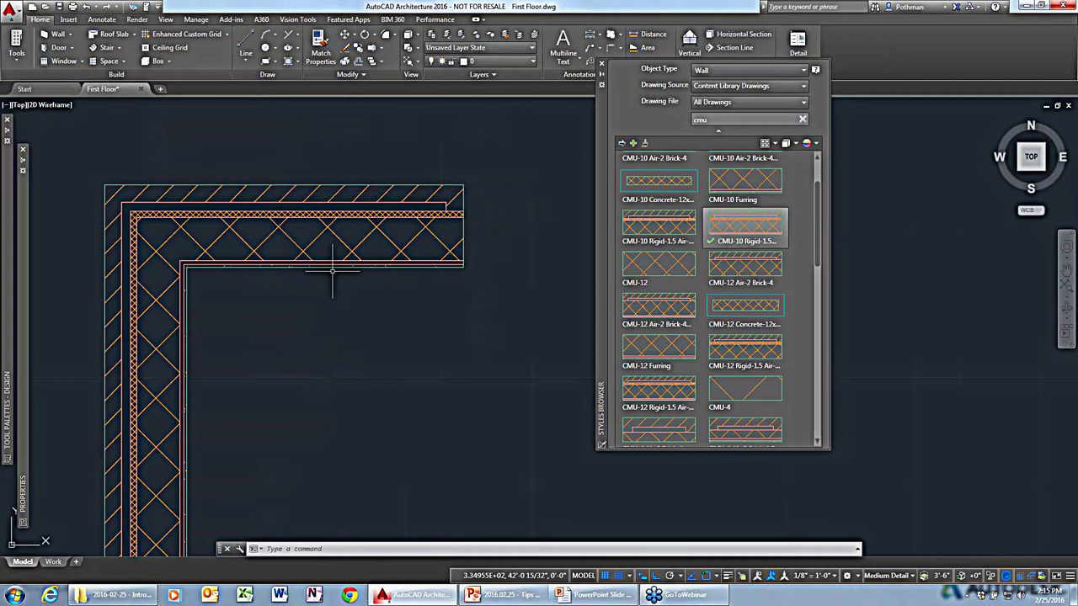
pyautogui.click(404, 252)
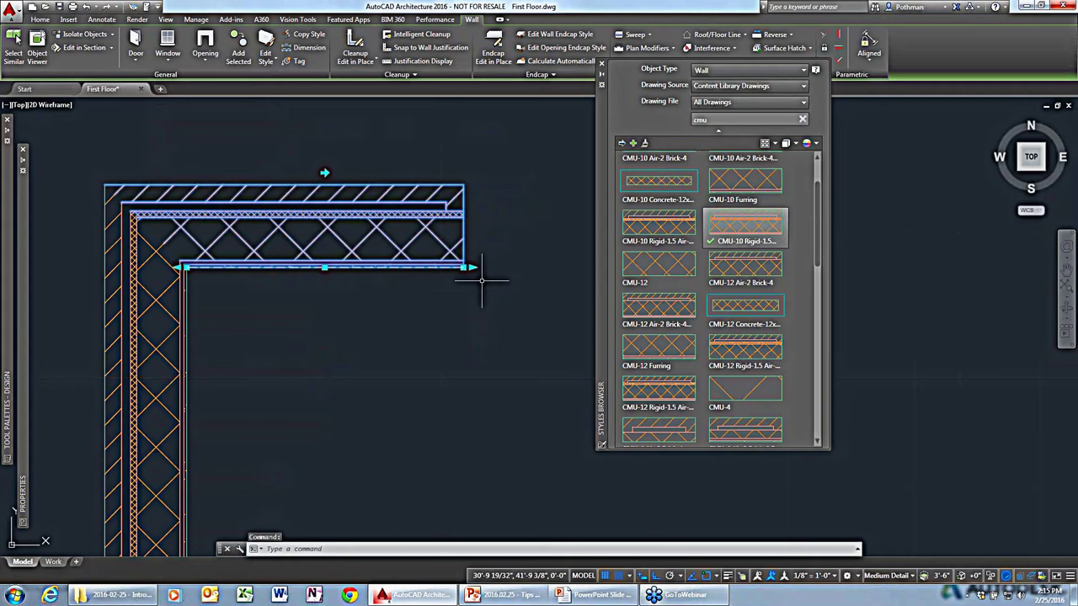
pyautogui.click(472, 268)
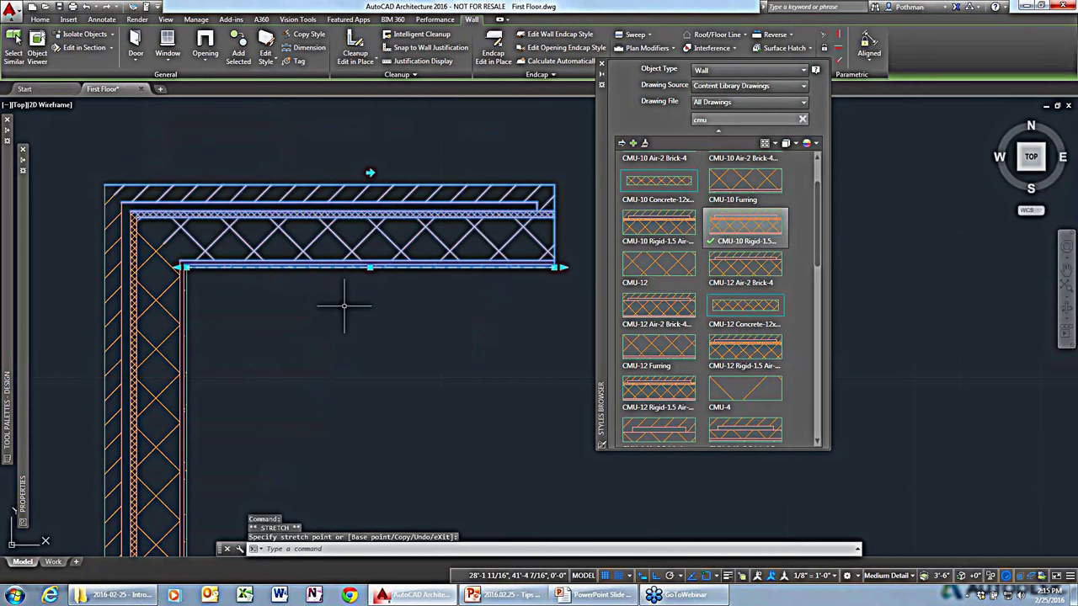
pyautogui.press('Escape')
# Examine the vertical wall's layers at the corner and the endcap at the upper wall's free end.
pyautogui.click(141, 364)
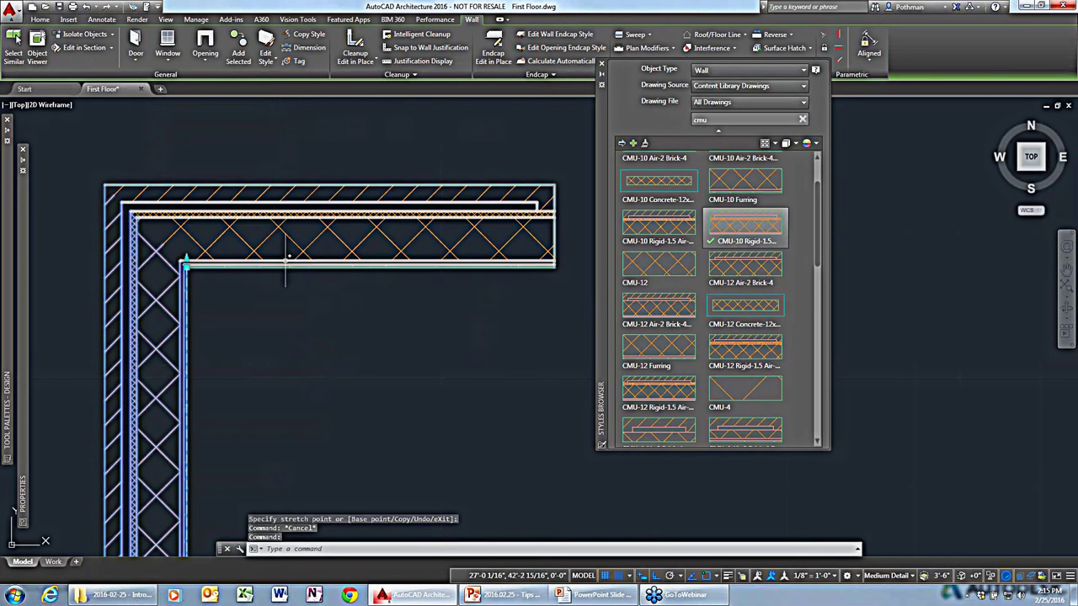
pyautogui.press('Escape')
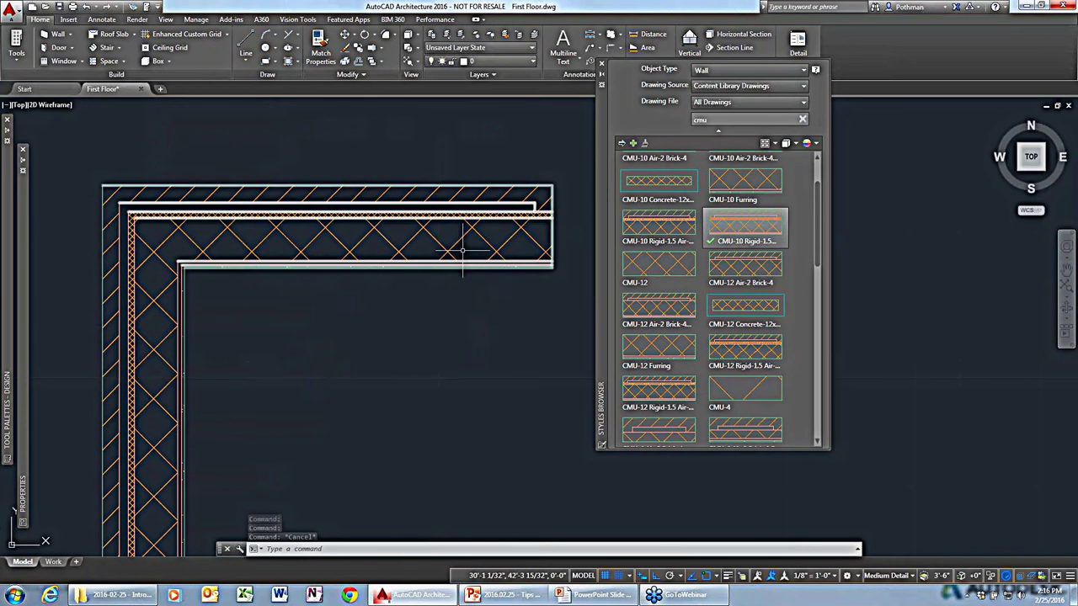
pyautogui.scroll(3, 463, 251)
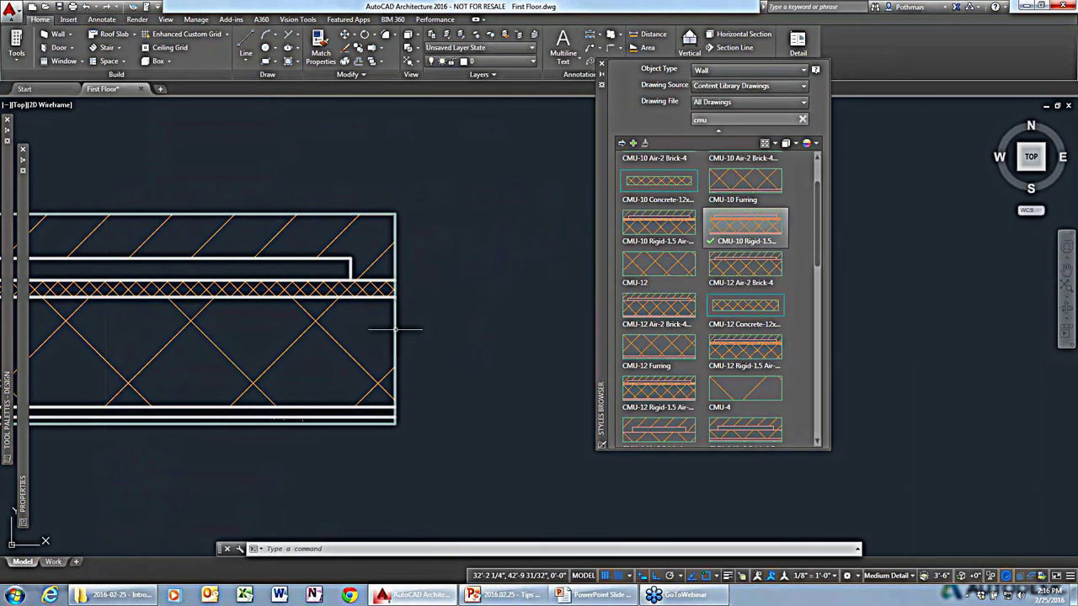
pyautogui.scroll(-4, 395, 329)
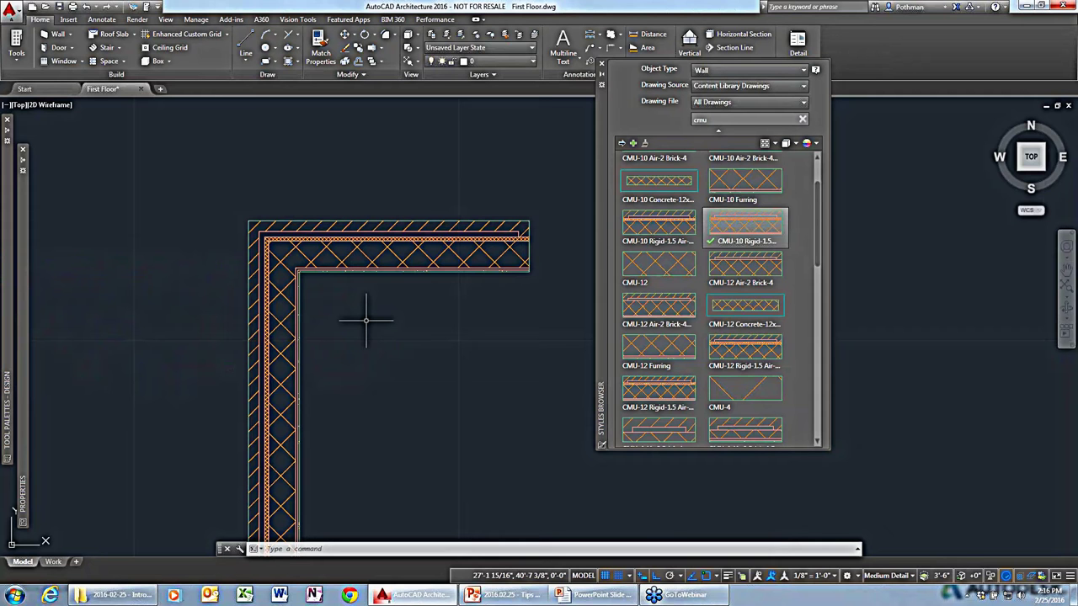
# Show the walls in SE Isometric view with the Realistic visual style, fitted to the drawing extents.
pyautogui.click(1042, 177)
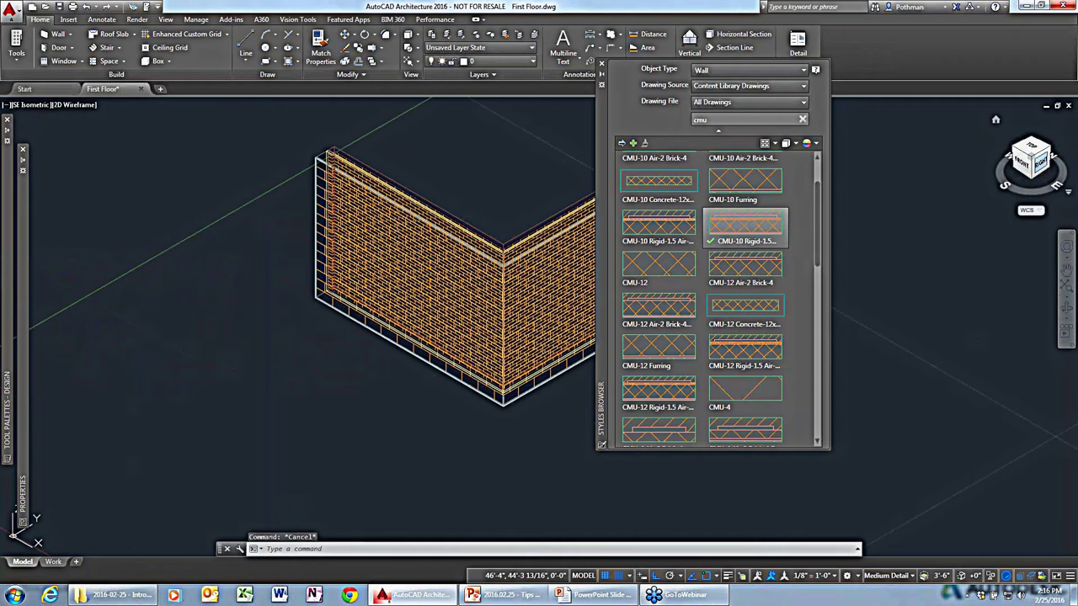
pyautogui.moveTo(505, 269); pyautogui.dragTo(272, 282, button='middle')
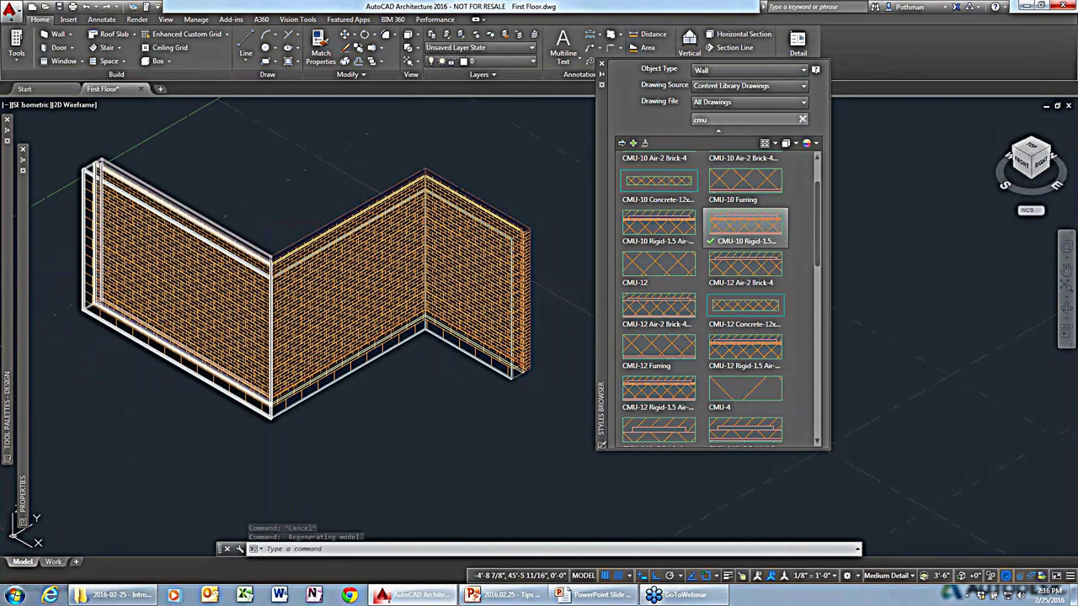
pyautogui.click(80, 181)
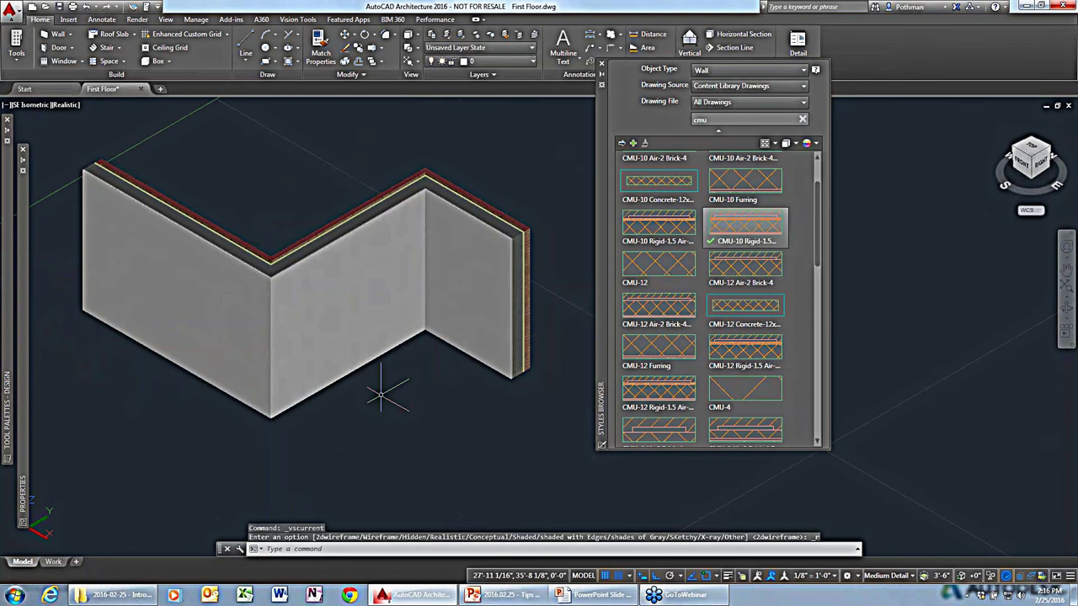
pyautogui.middleClick(381, 396)
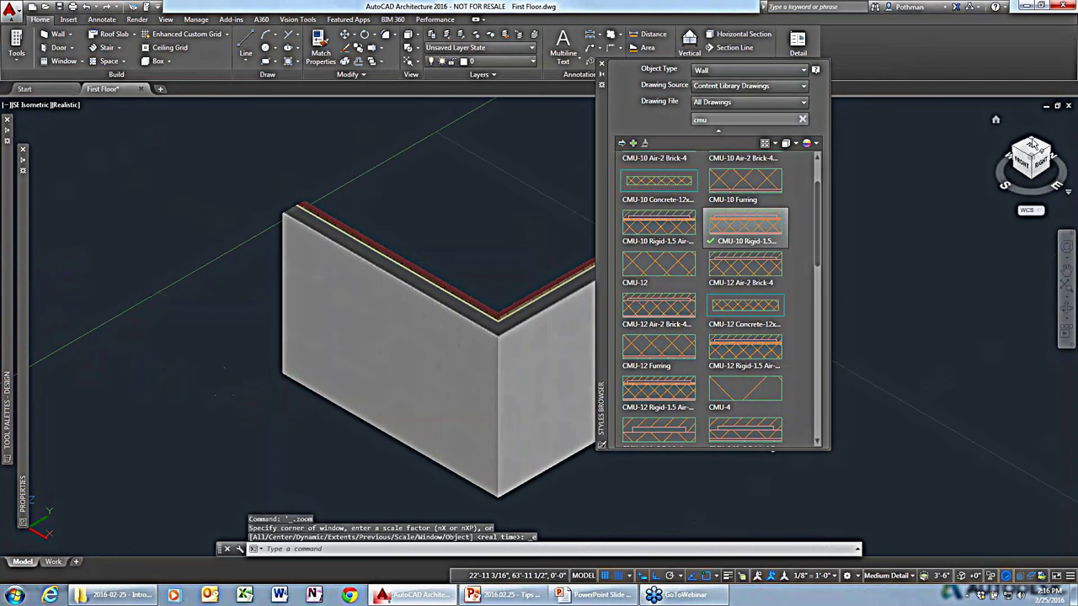
# Examine the walls' brick face and exposed layers from the NW isometric side and look up the ready-made wall tools.
pyautogui.keyDown('shift'); pyautogui.moveTo(783, 443); pyautogui.dragTo(763, 454, button='middle'); pyautogui.keyUp('shift')
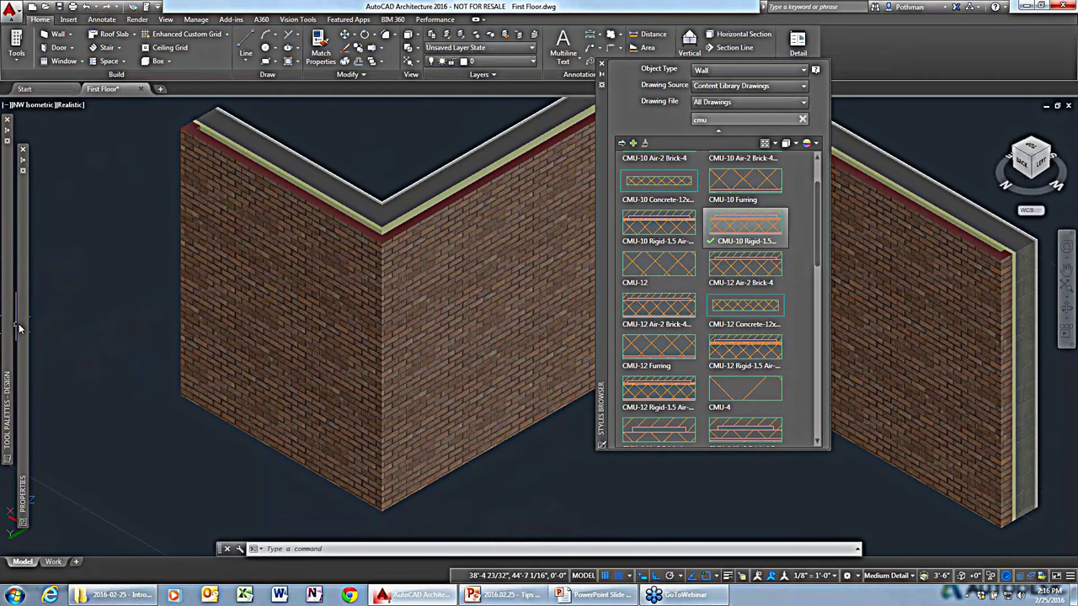
pyautogui.moveTo(7, 320)
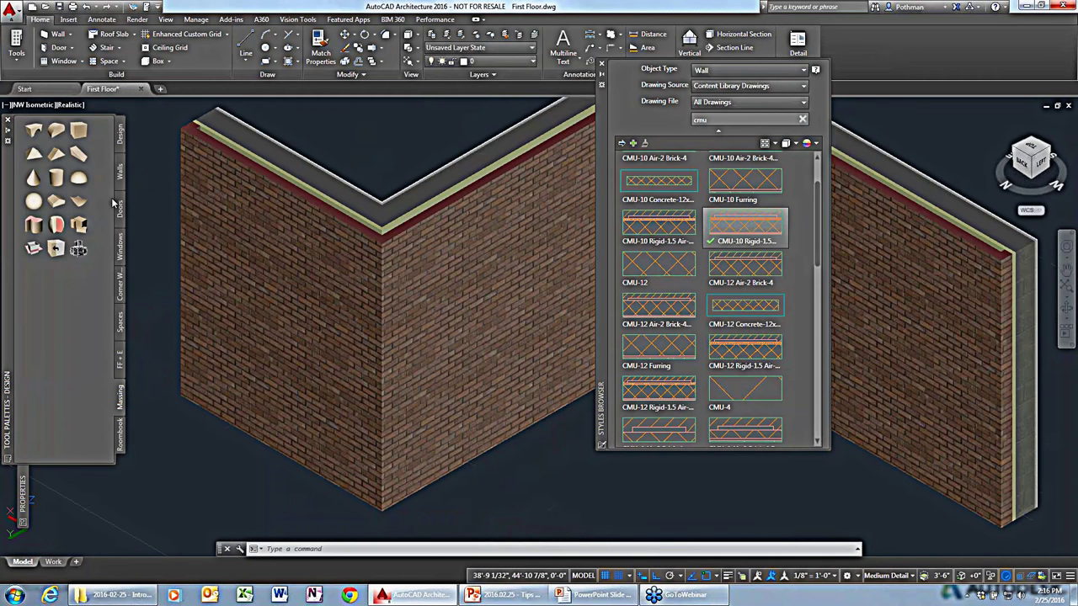
pyautogui.click(121, 173)
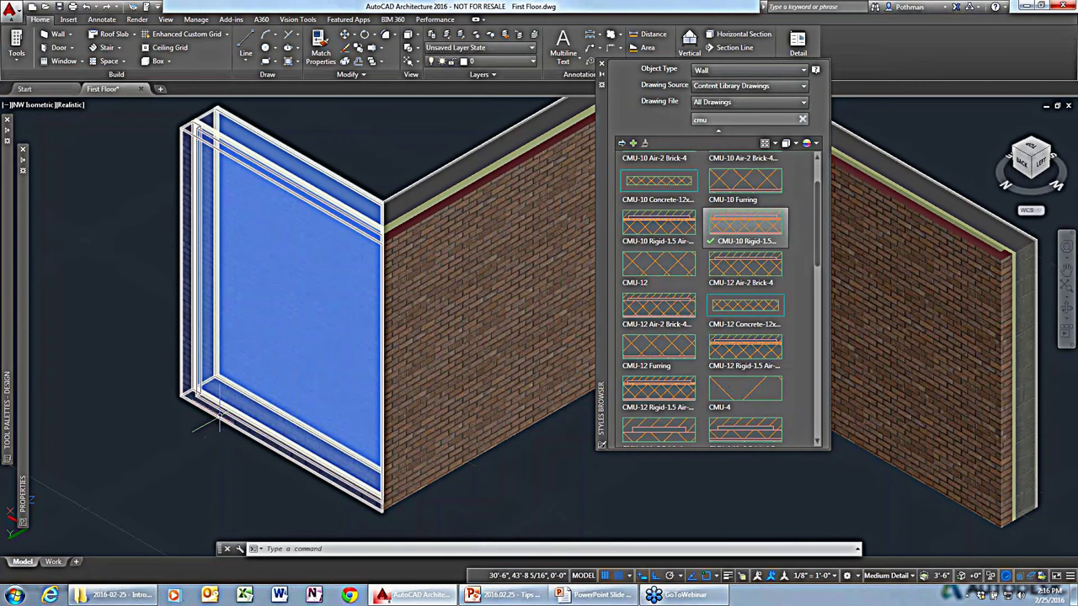
pyautogui.scroll(-2, 581, 101)
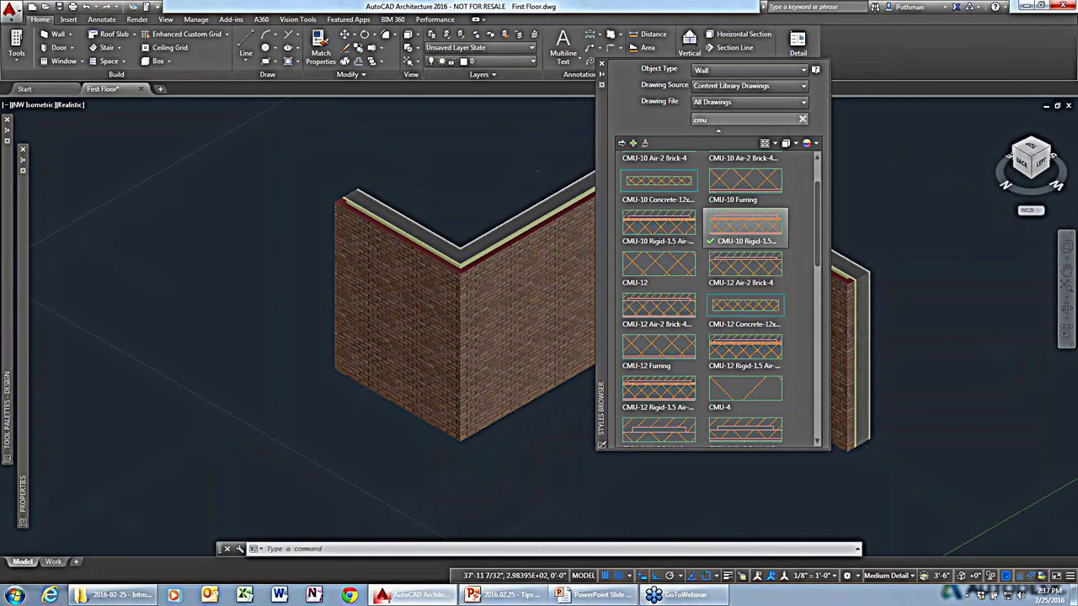
pyautogui.scroll(-2, 524, 163)
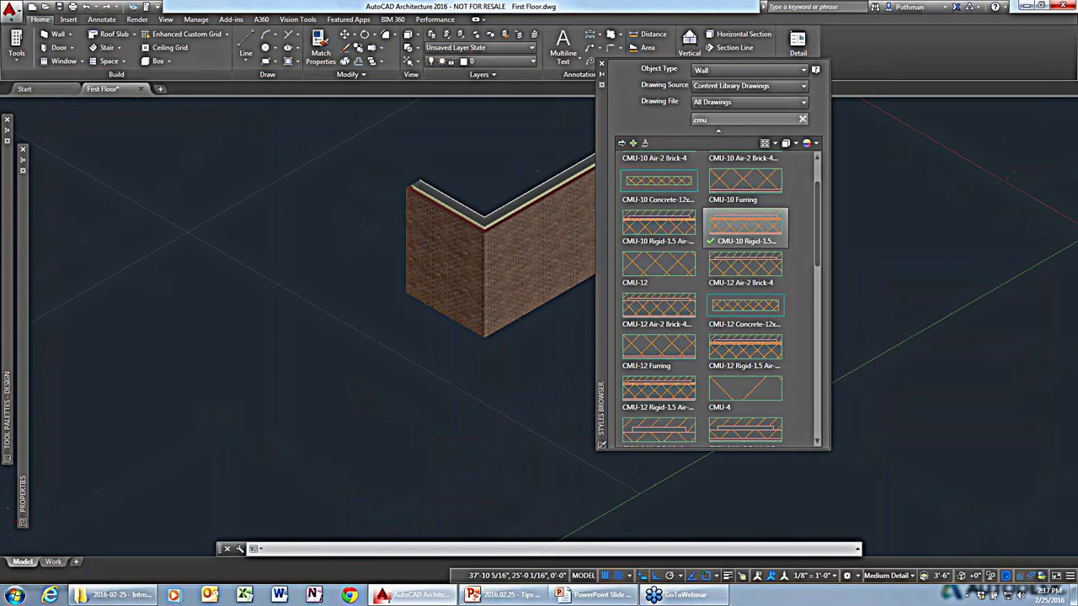
# Change the visual style of the wall view to 2D wireframe with the SHADEMODE command.
pyautogui.press('Escape')
pyautogui.press('Escape')
pyautogui.press('Escape')
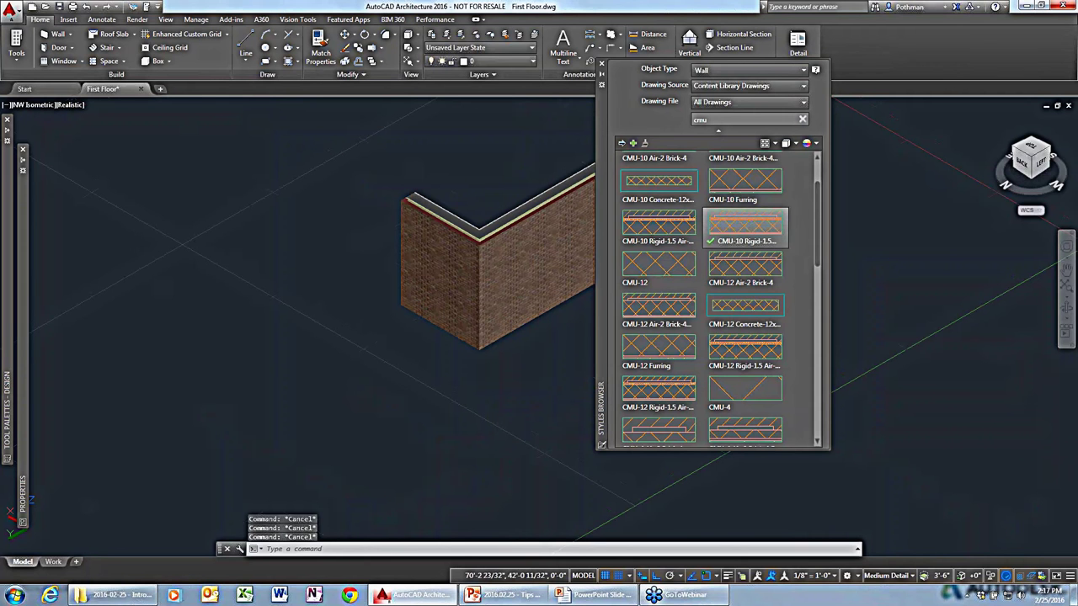
pyautogui.write('shademode')
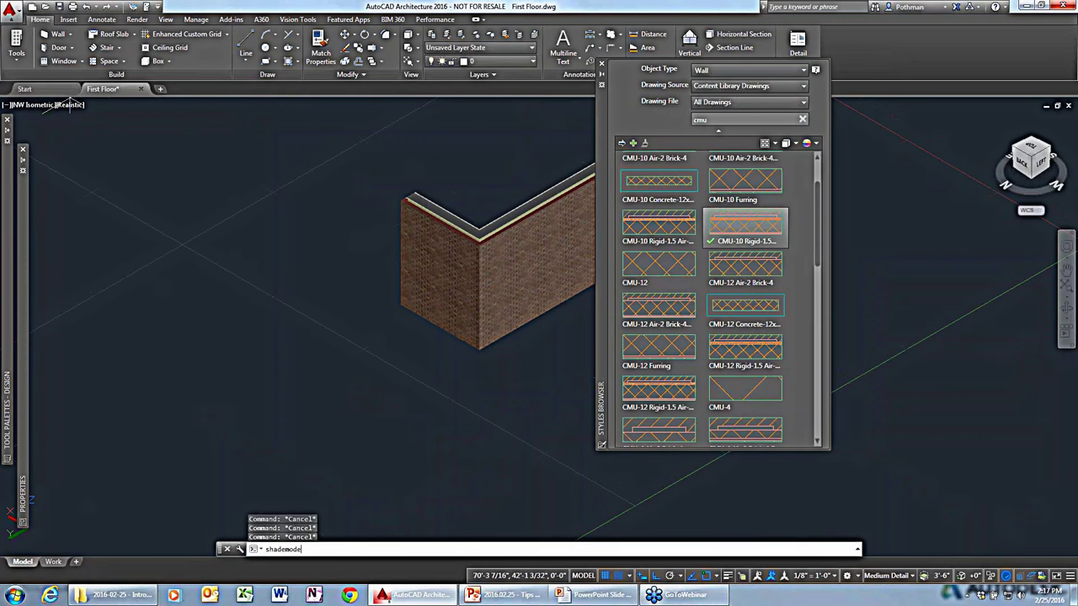
pyautogui.press('Return')
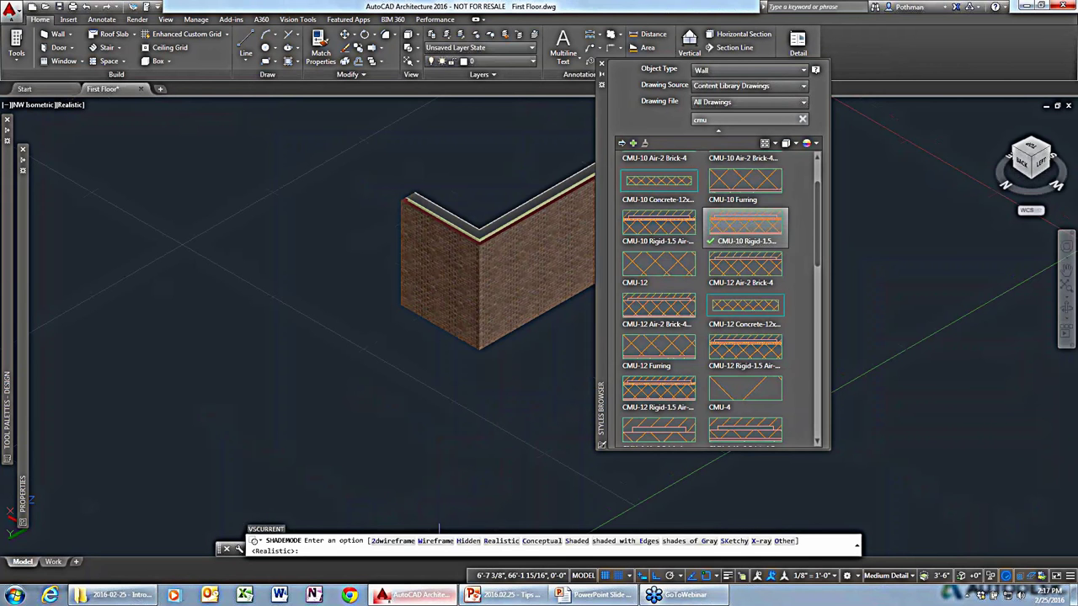
pyautogui.write('2')
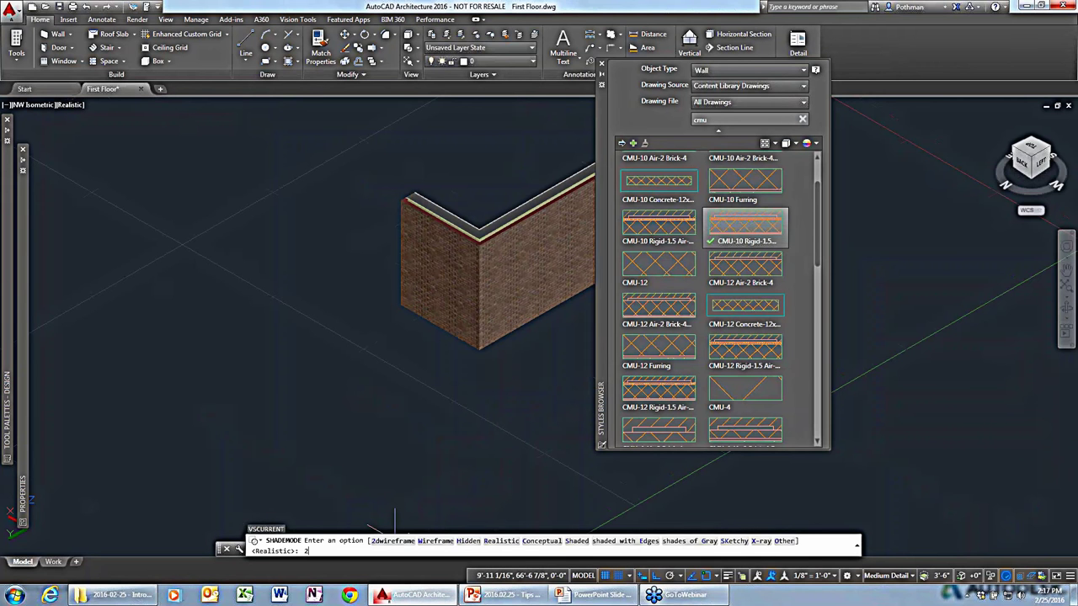
pyautogui.press('Return')
pyautogui.press('Escape')
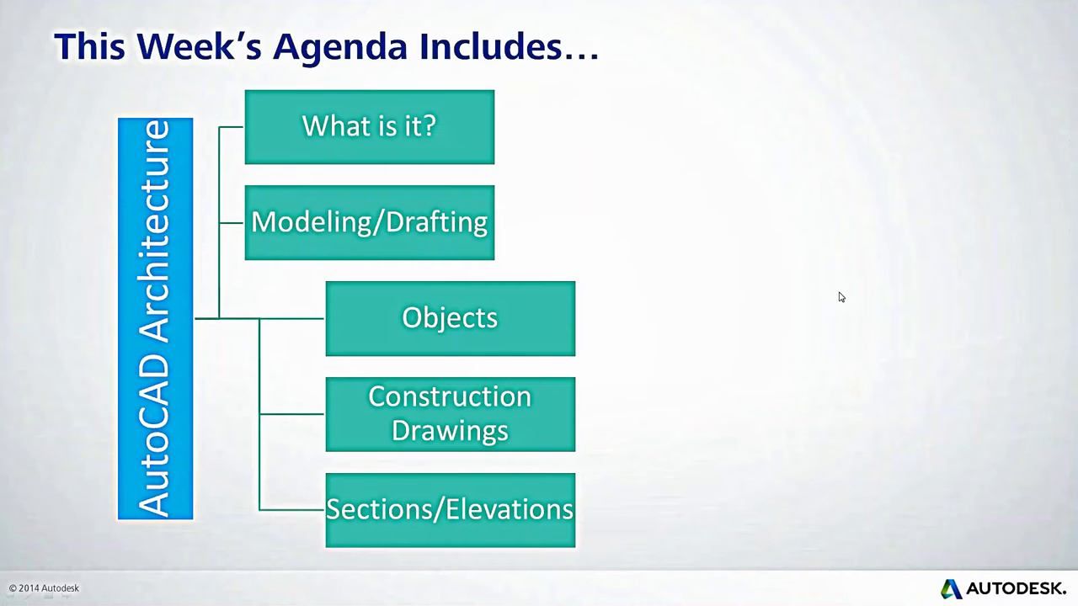
# End the PowerPoint slide show at the Introduction to AutoCAD Architecture slide and open the desktop folder 2016.
pyautogui.press('pageup')
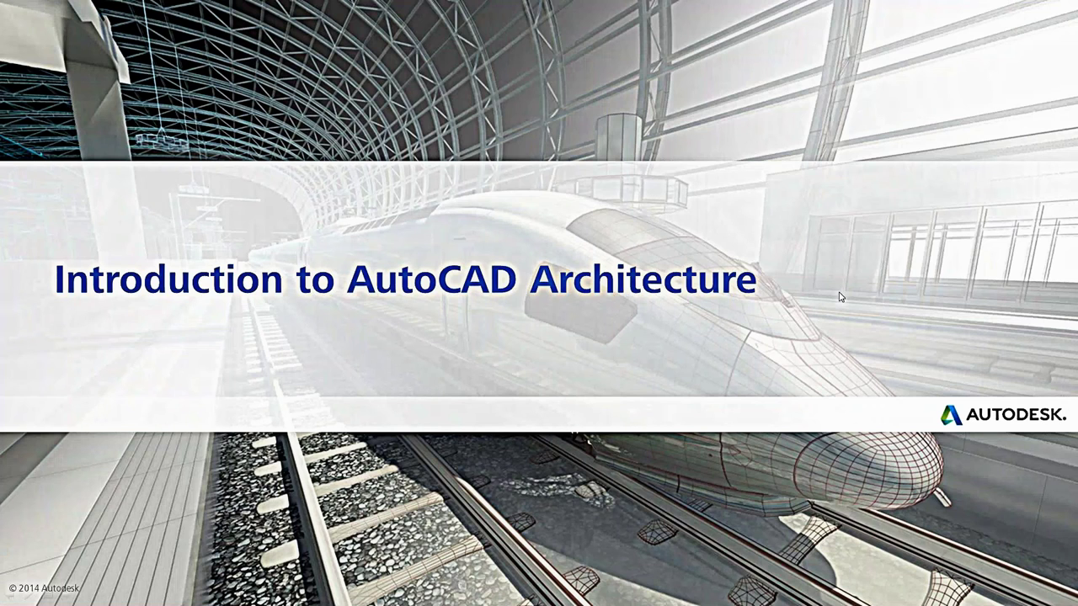
pyautogui.press('Escape')
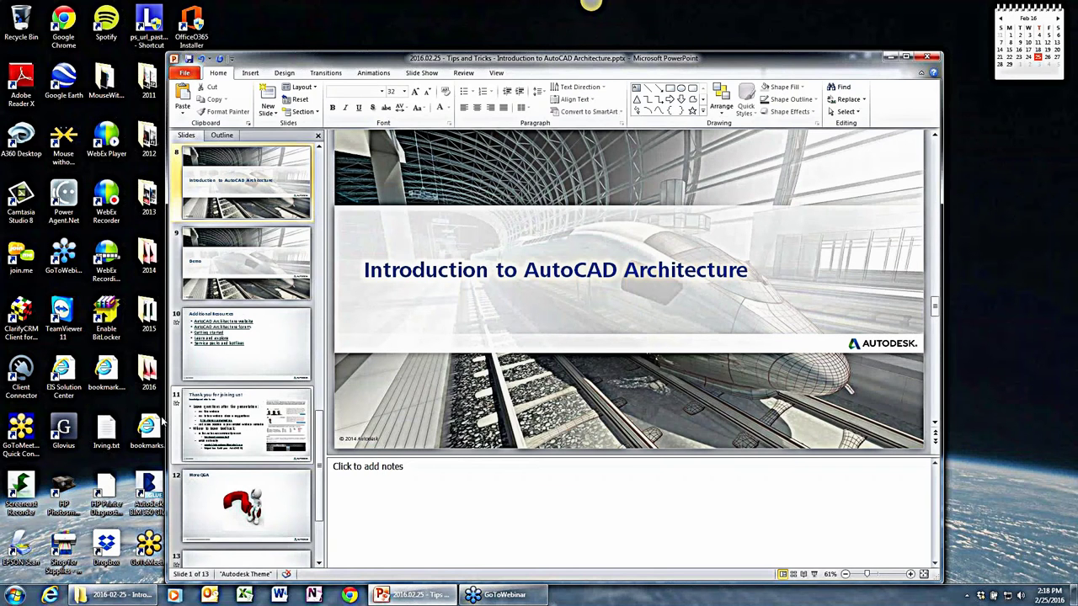
pyautogui.doubleClick(147, 371)
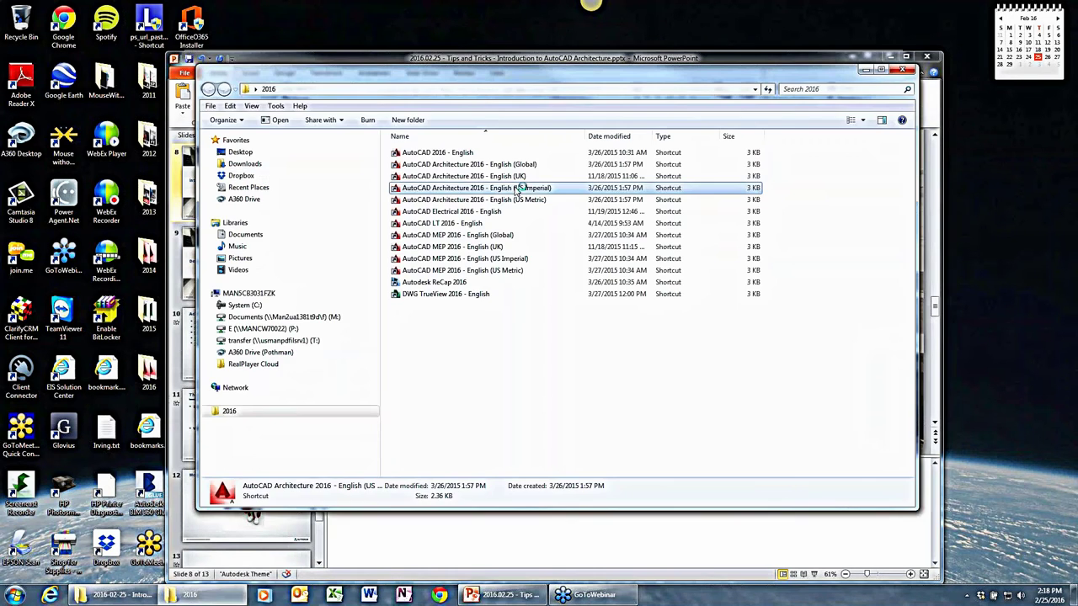
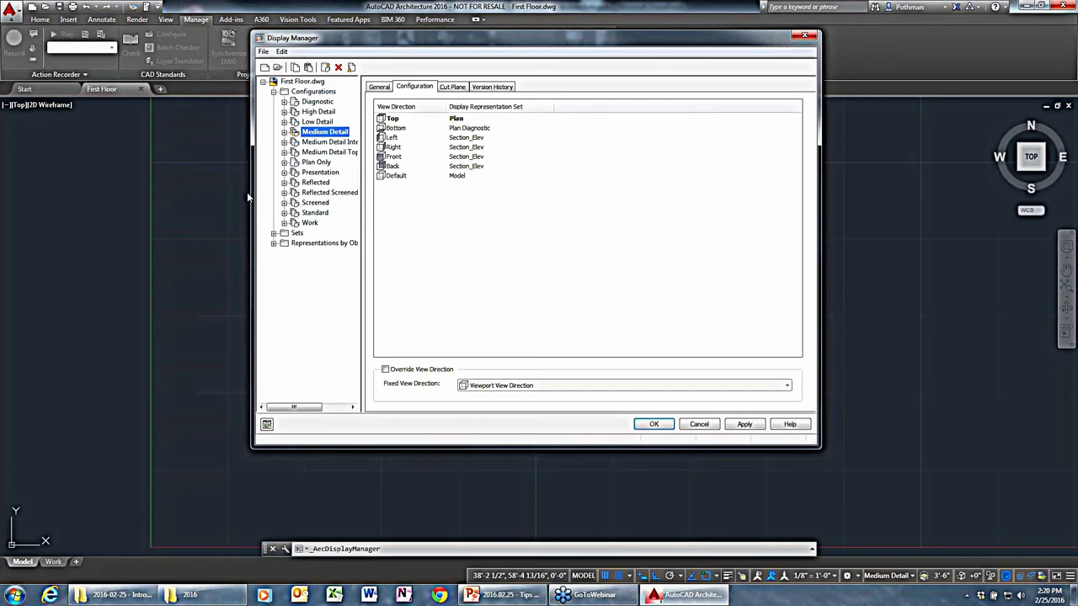
# Review the display representation sets of the Low Detail configuration in Display Manager and leave without saving changes.
pyautogui.click(305, 122)
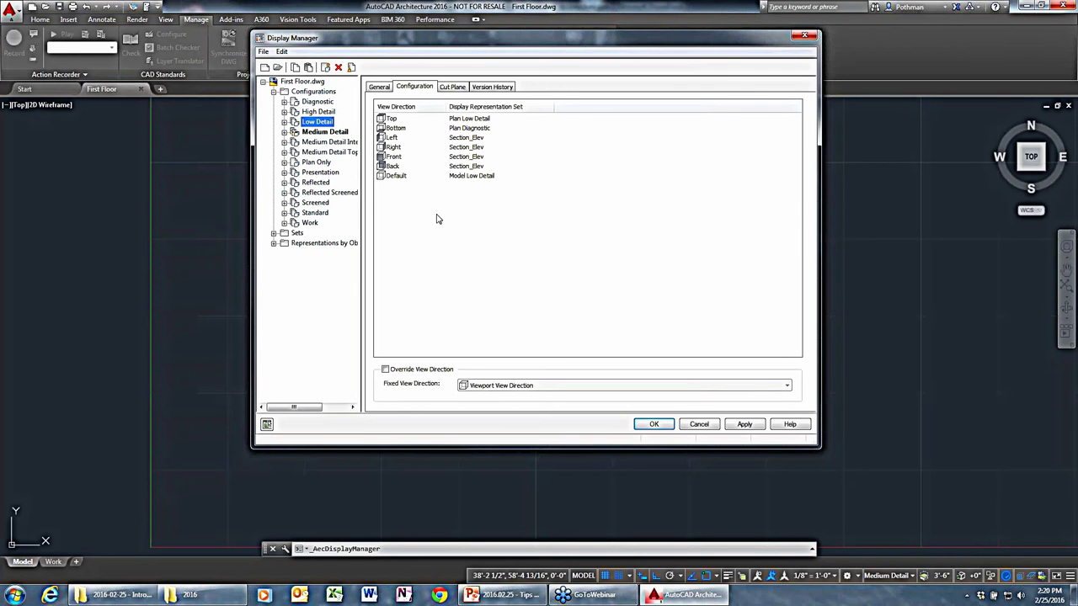
pyautogui.click(699, 425)
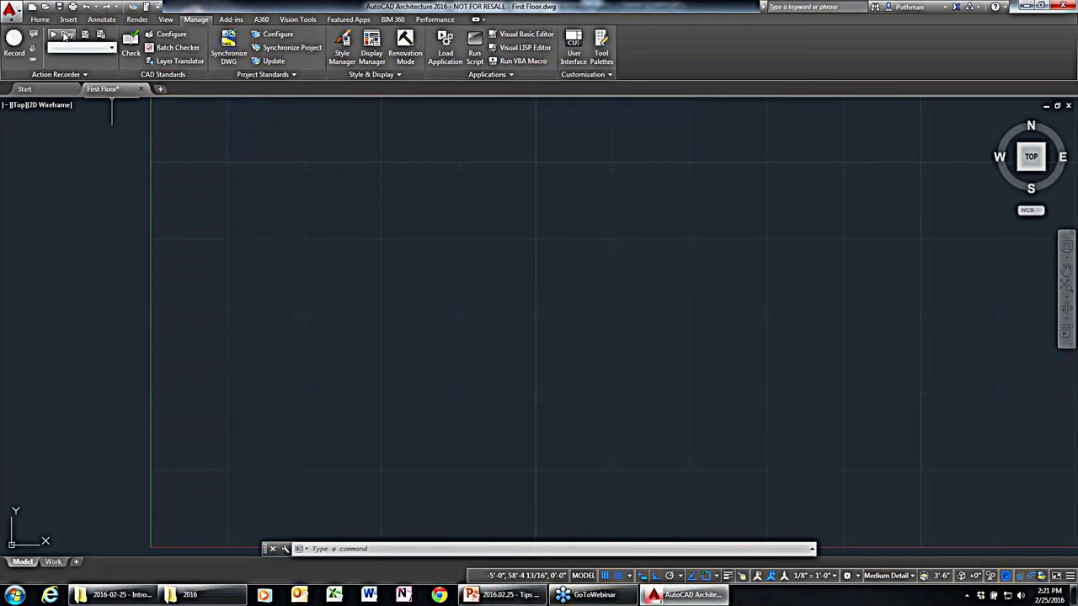
# Show the tool palettes and the Properties palette, and place Properties beside the collapsed tool palettes.
pyautogui.click(40, 19)
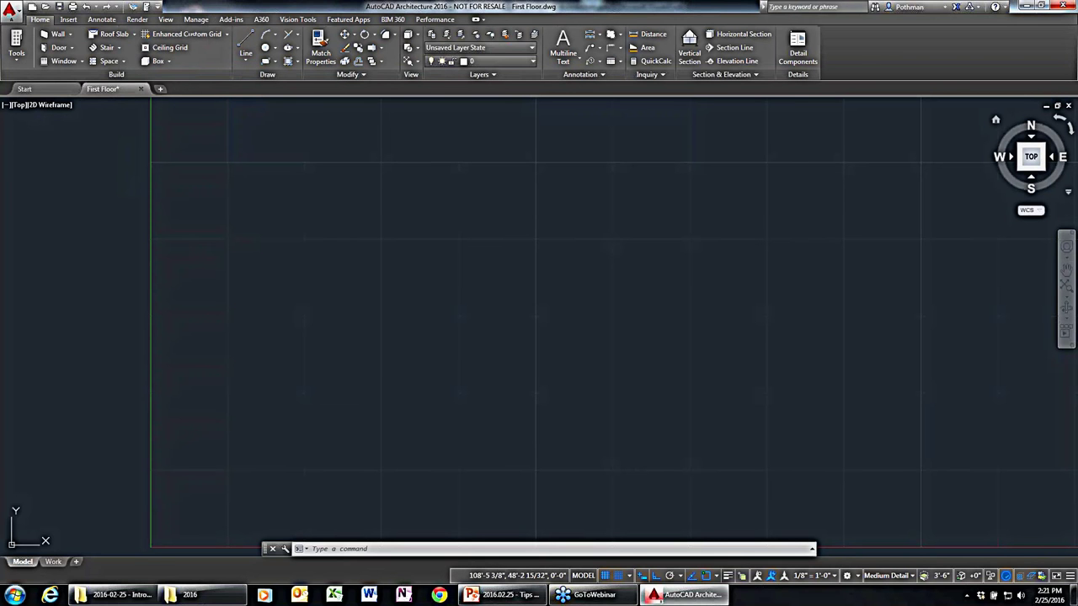
pyautogui.hotkey('ctrl', '3')
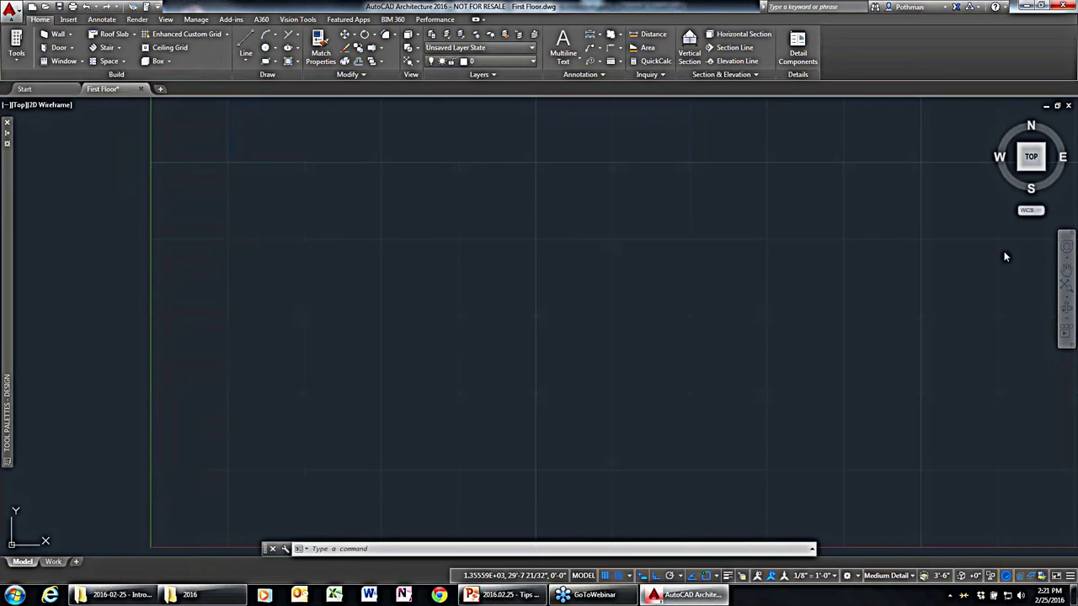
pyautogui.hotkey('ctrl', '1')
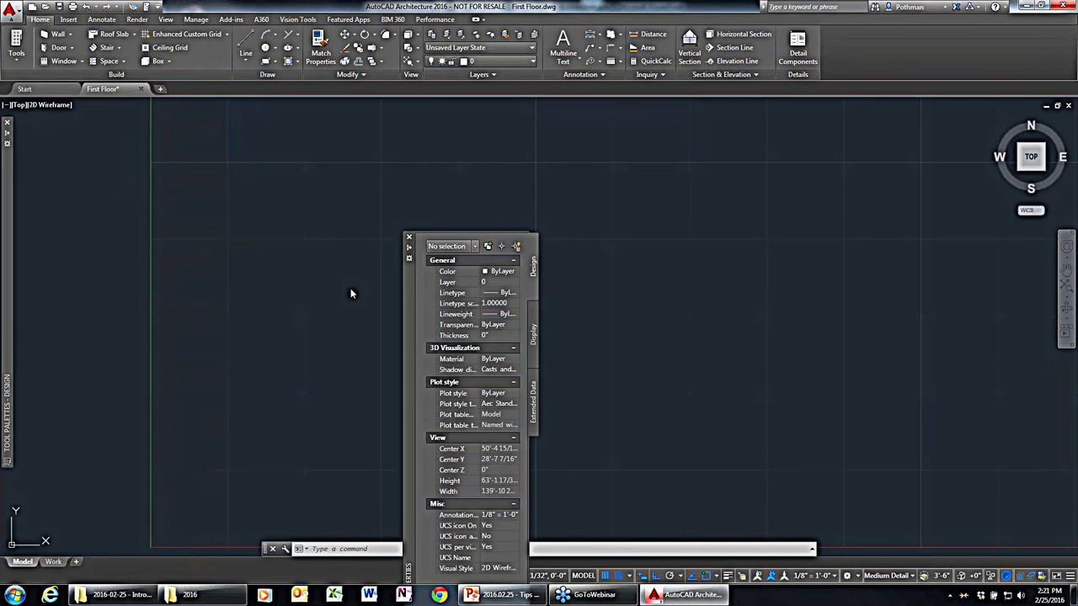
pyautogui.moveTo(409, 308); pyautogui.dragTo(34, 224)
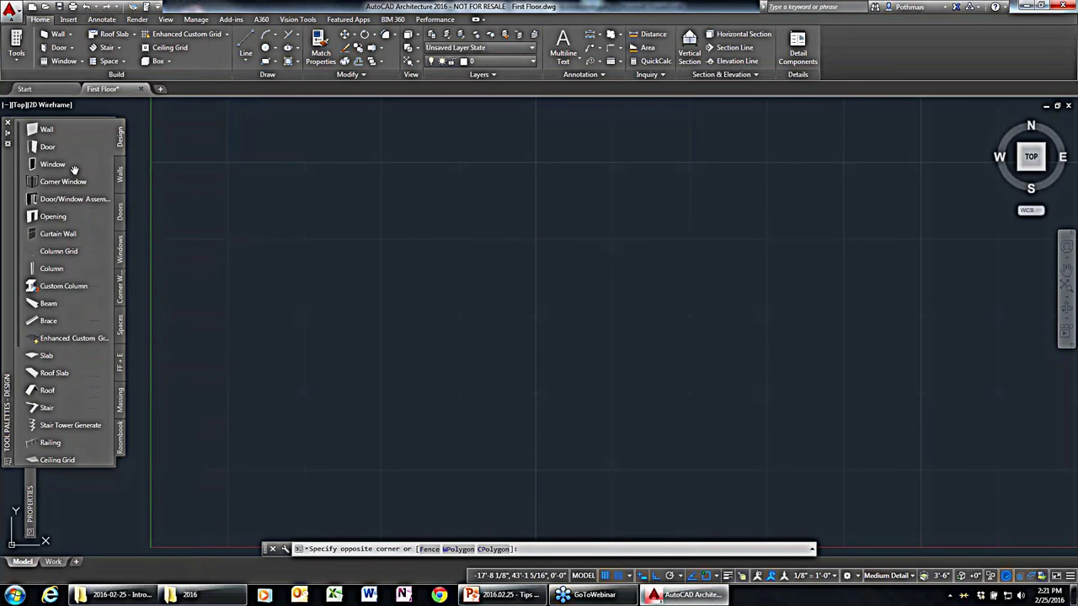
# Draw a closed rectangle of walls starting at 10',10' with a 40' horizontal and a 30' vertical segment, finished with Ortho close.
pyautogui.click(46, 129)
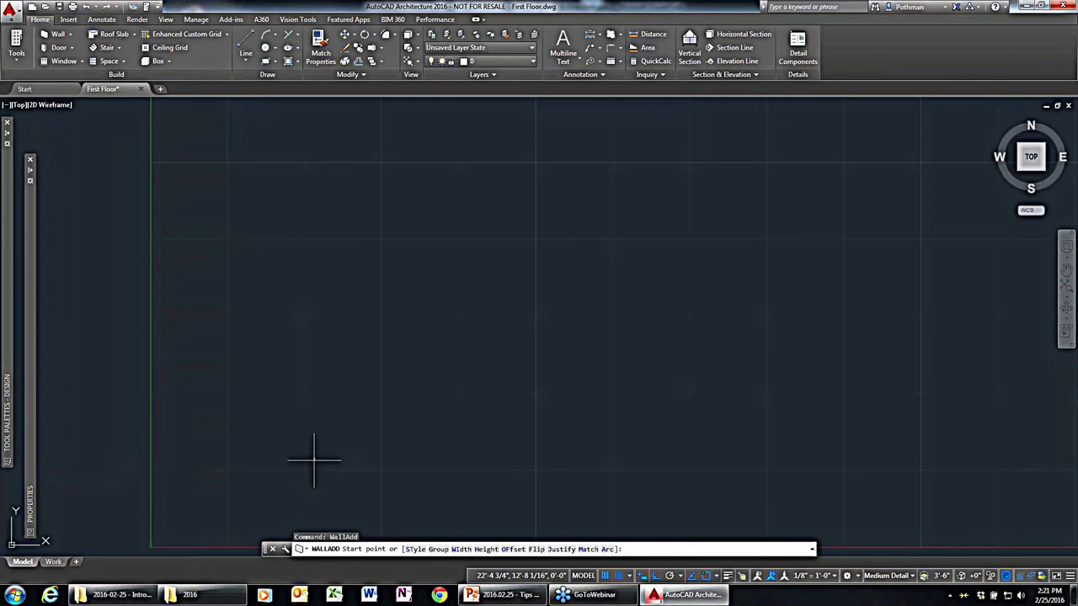
pyautogui.write('10')
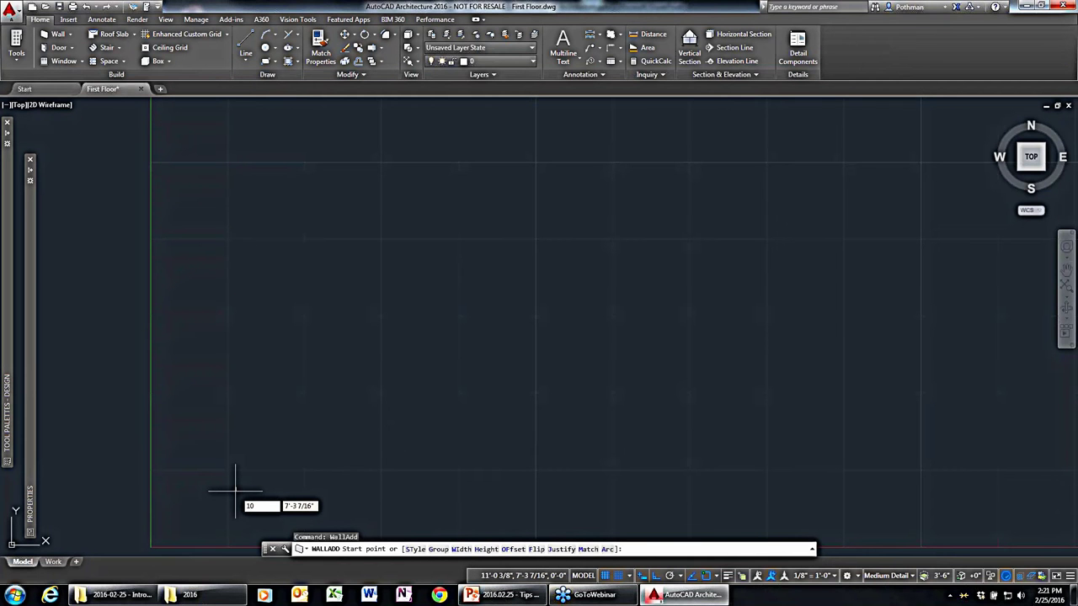
pyautogui.press('Tab')
pyautogui.write('10')
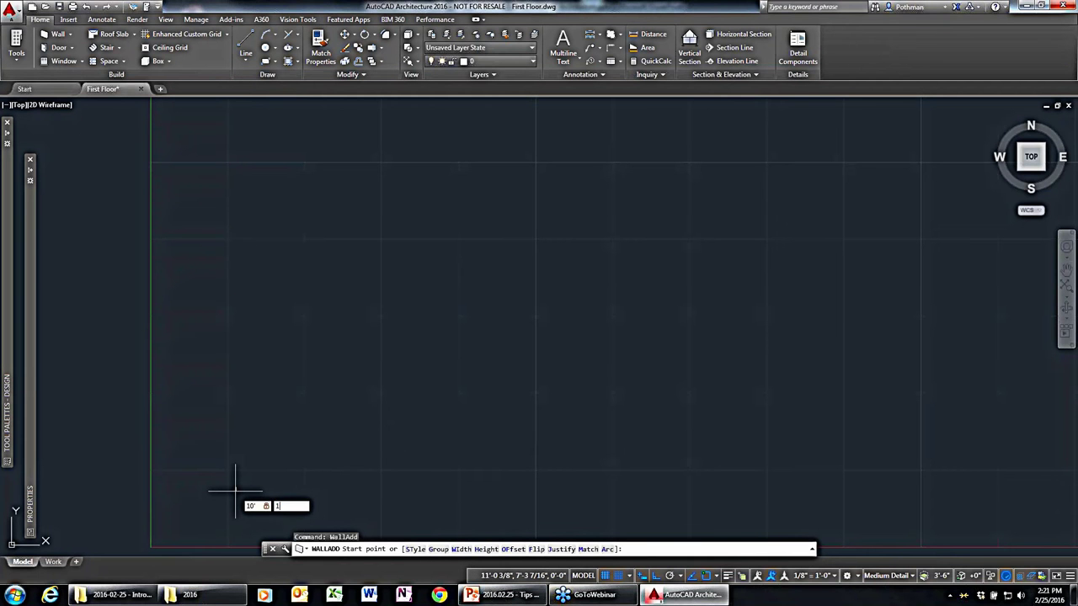
pyautogui.press('Return')
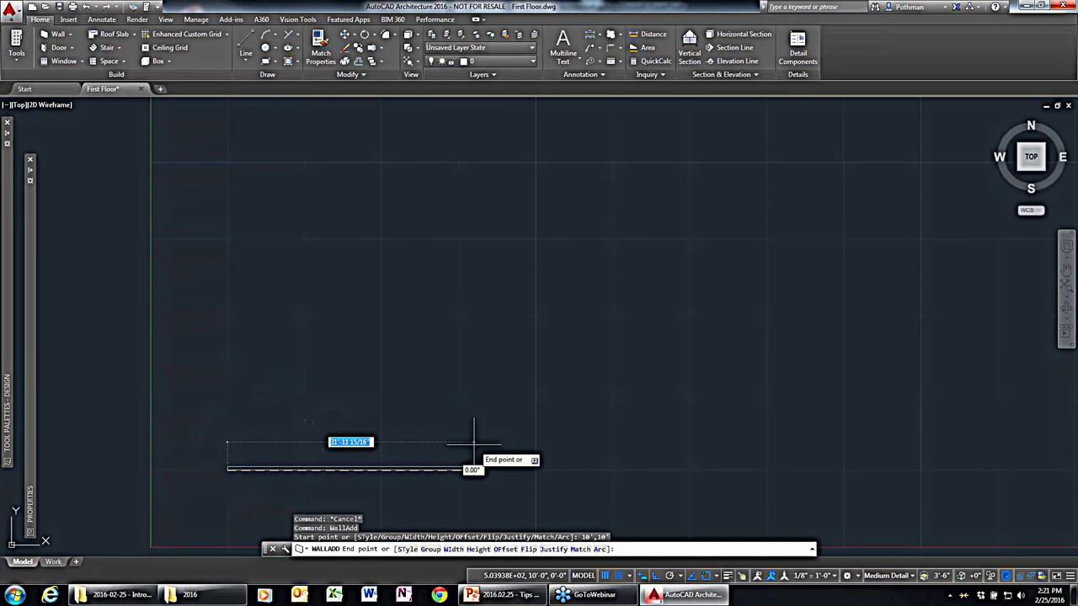
pyautogui.write("40'")
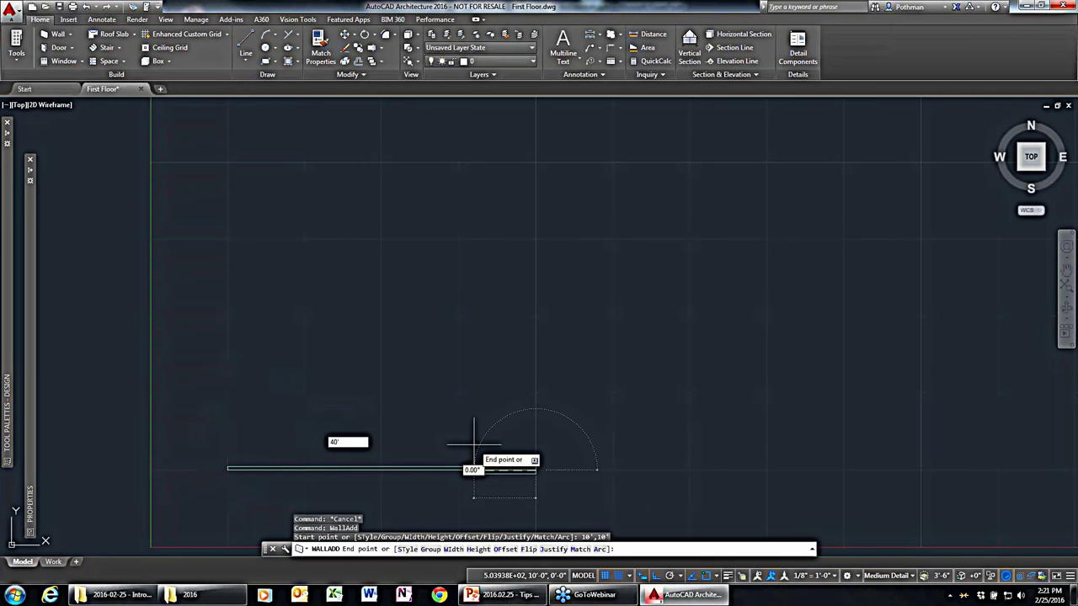
pyautogui.press('Return')
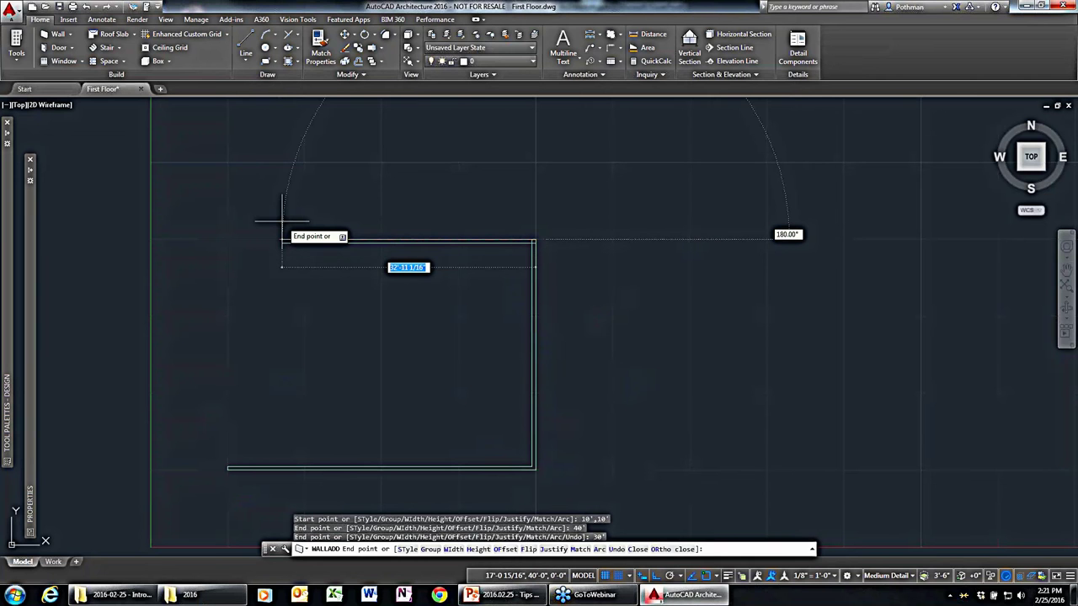
pyautogui.click(672, 549)
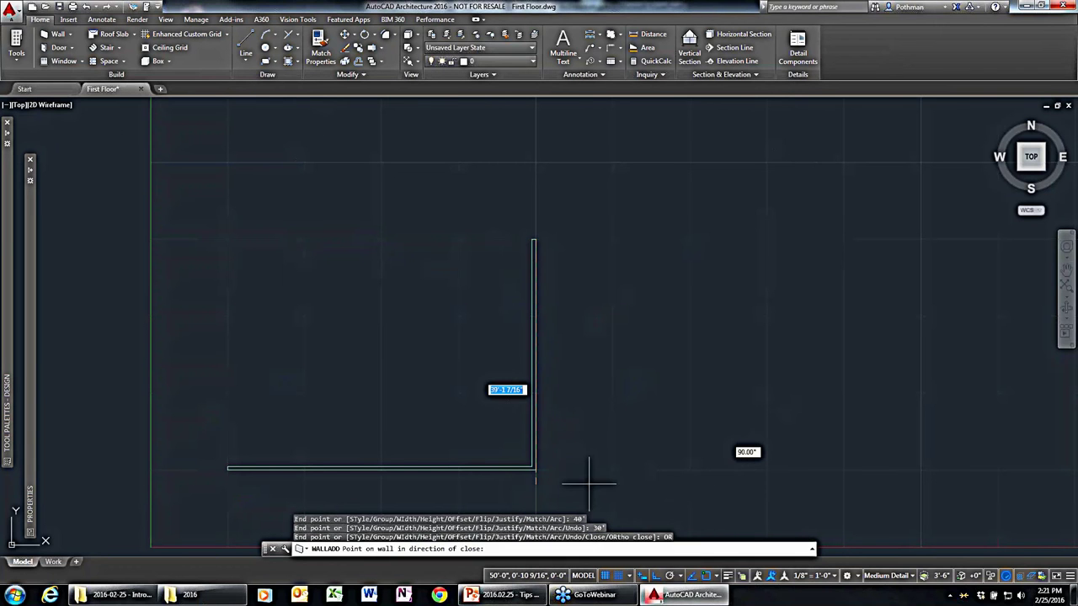
pyautogui.click(294, 270)
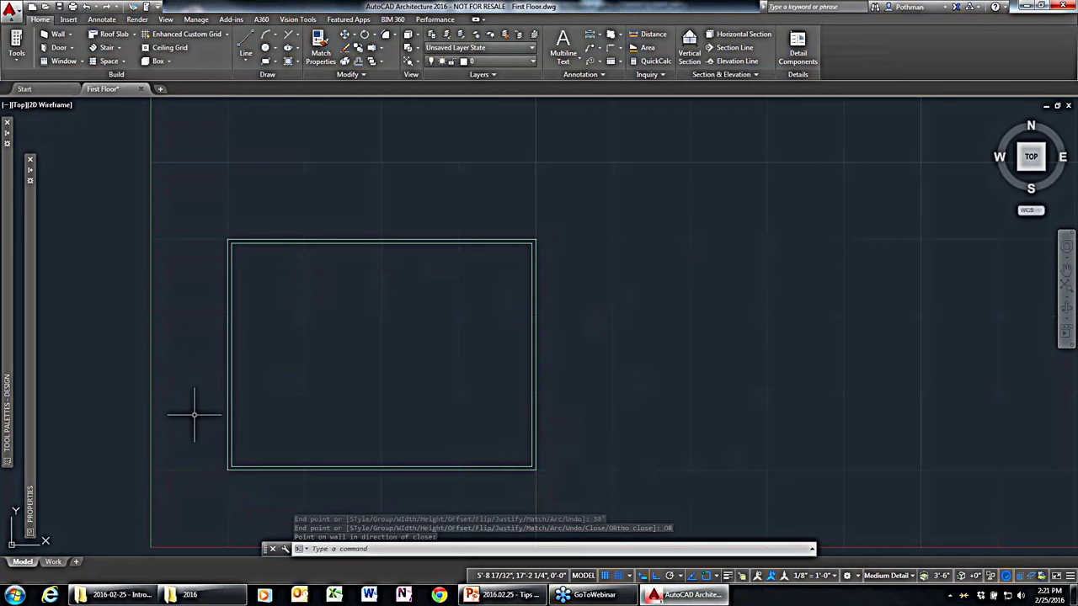
# Turn off the grid display around the rectangular wall enclosure.
pyautogui.press('F7')
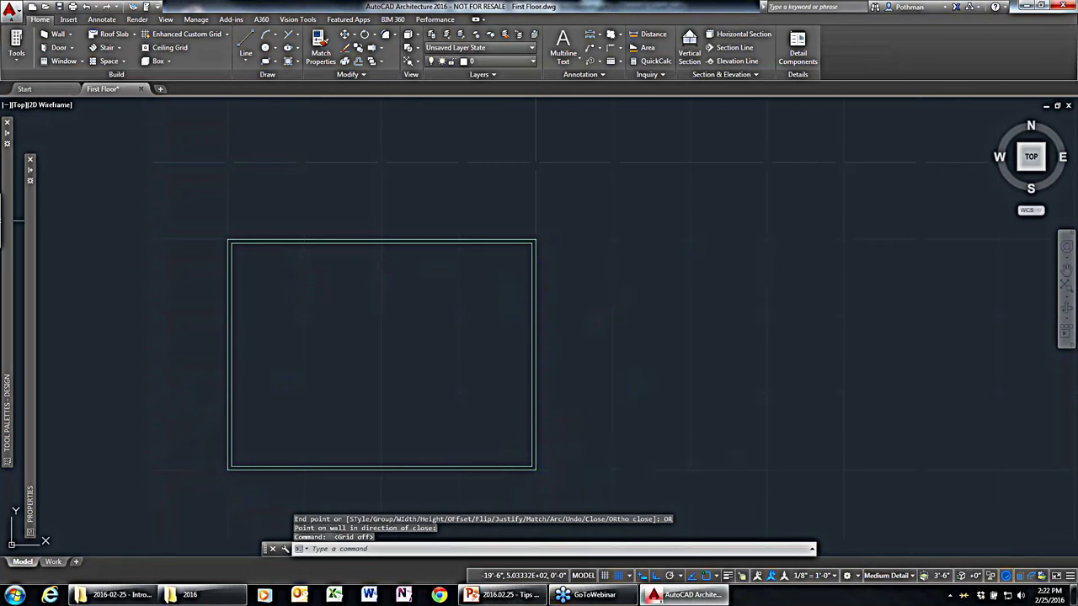
pyautogui.moveTo(286, 328); pyautogui.dragTo(434, 272, button='middle')
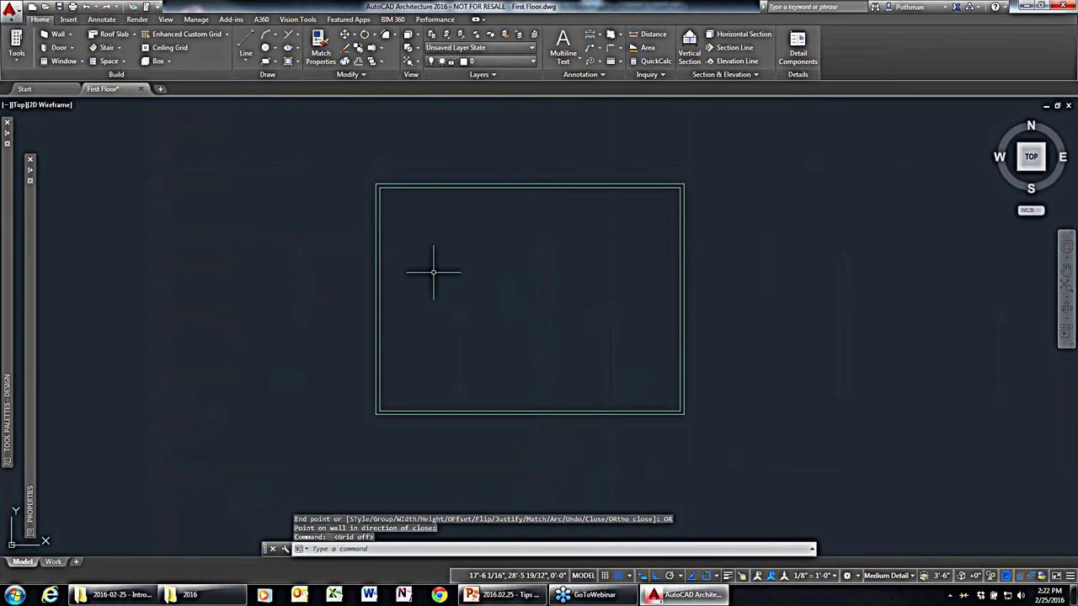
pyautogui.scroll(2, 434, 272)
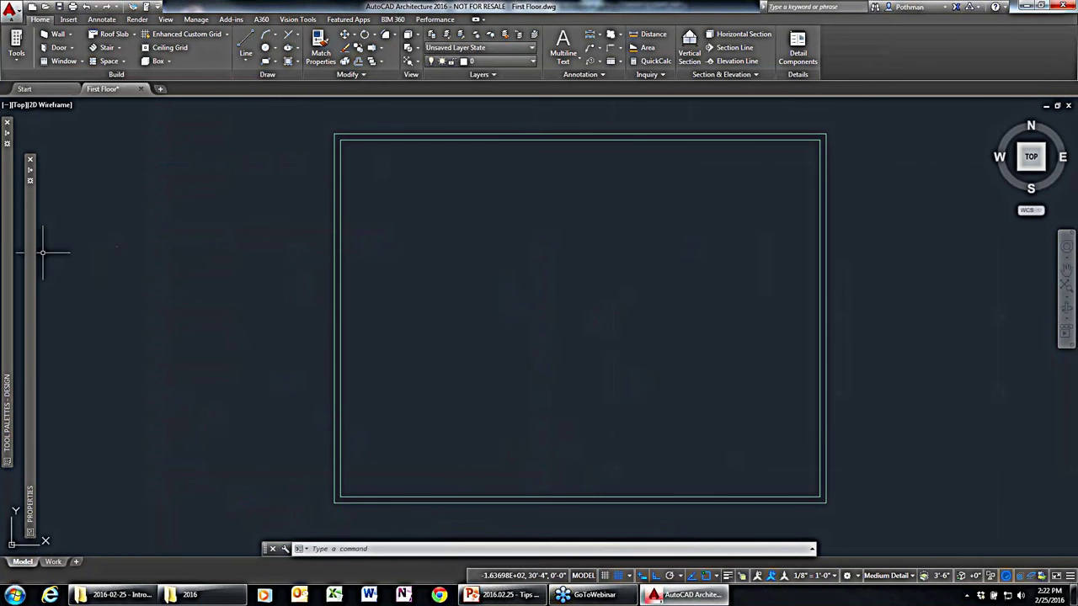
# Look over the Walls tool palette and open the Styles Browser.
pyautogui.moveTo(7, 257)
pyautogui.click(121, 178)
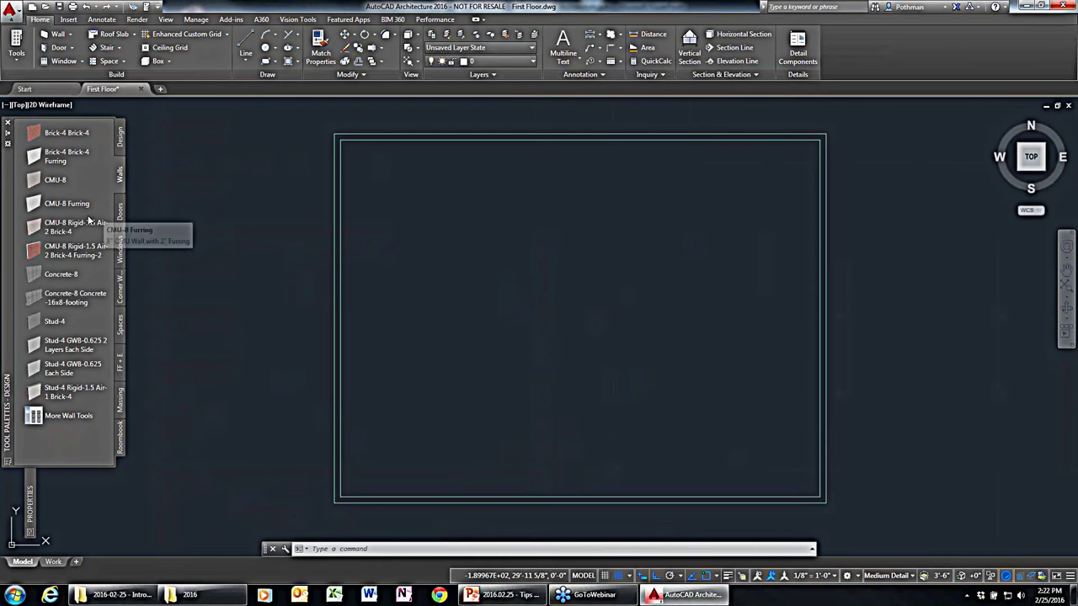
pyautogui.click(74, 250)
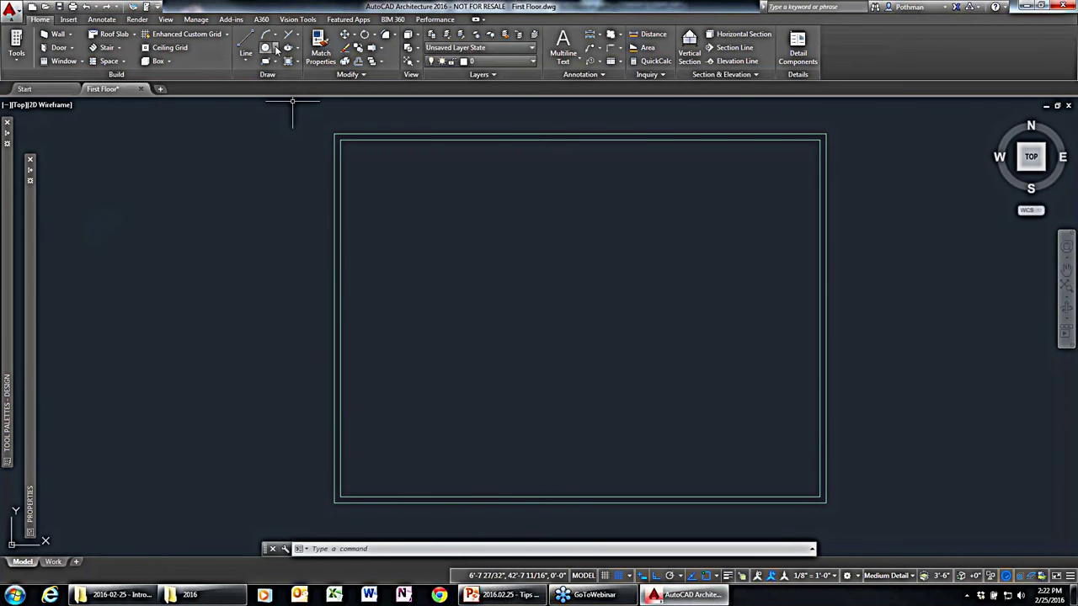
pyautogui.click(16, 55)
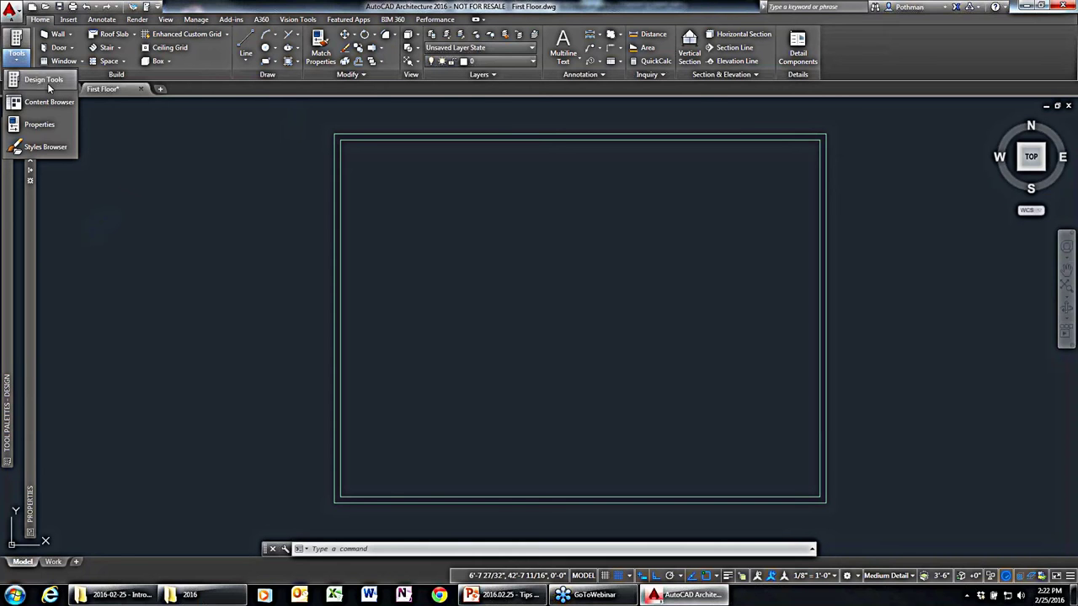
pyautogui.click(44, 148)
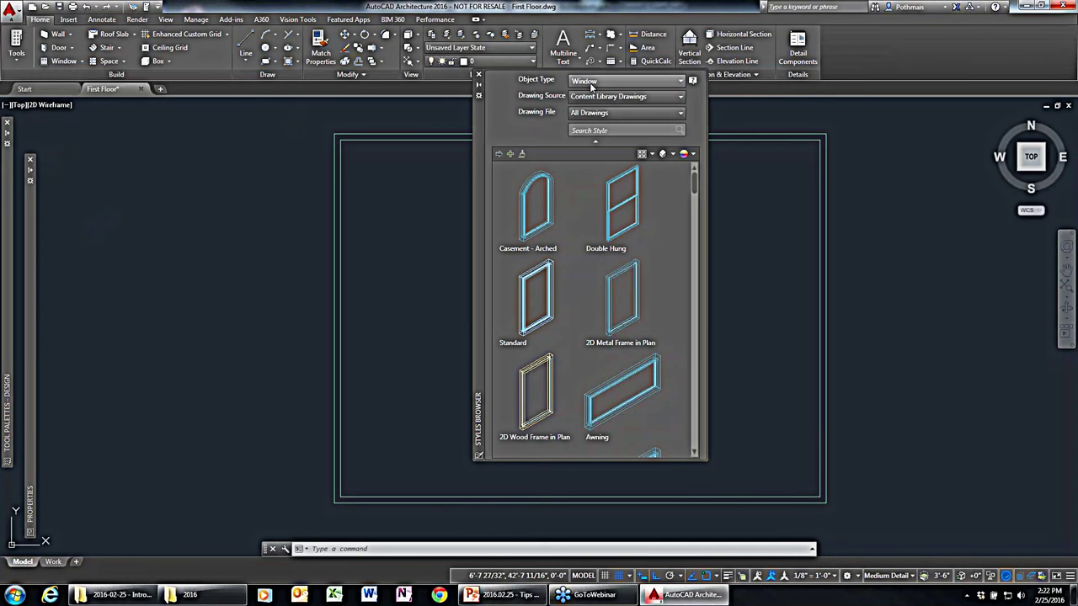
# Search the library's Wall styles for "siding", bring the Stud-5.5 siding style into the drawing, and close the Styles Browser.
pyautogui.click(592, 81)
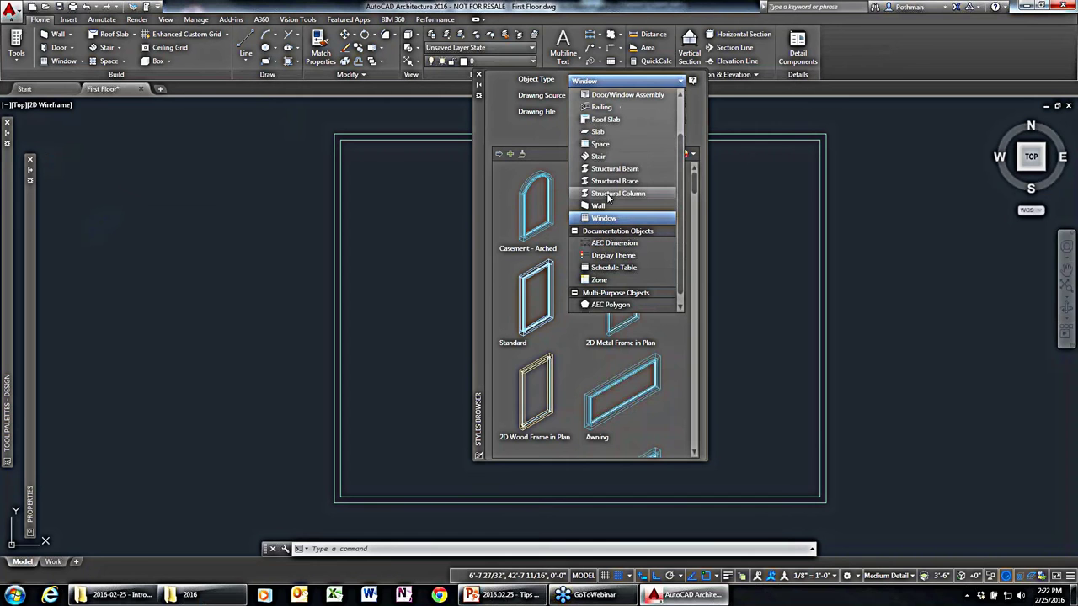
pyautogui.click(601, 205)
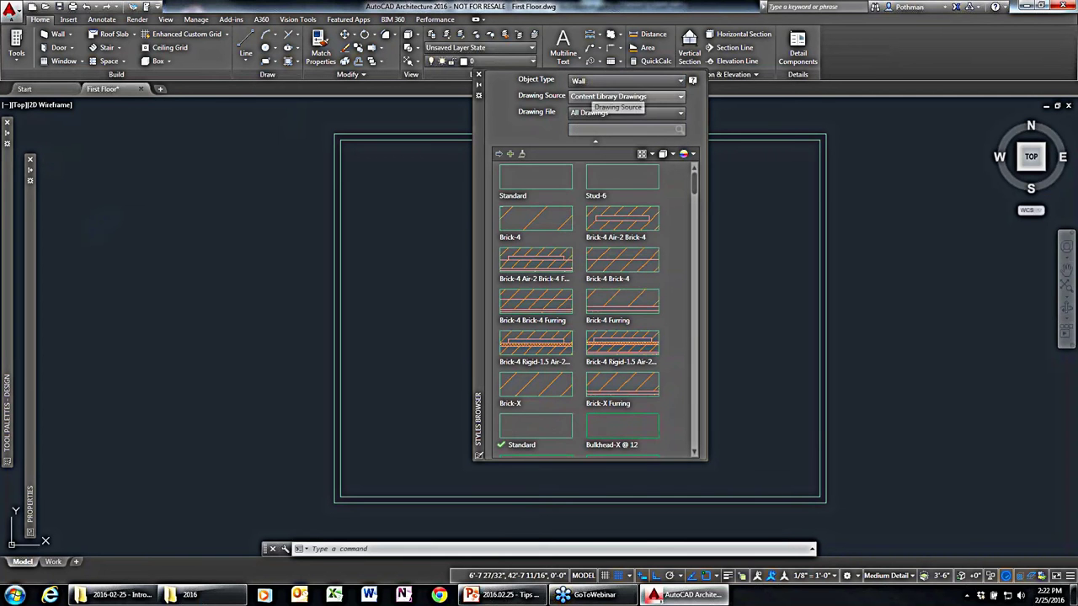
pyautogui.write('siding')
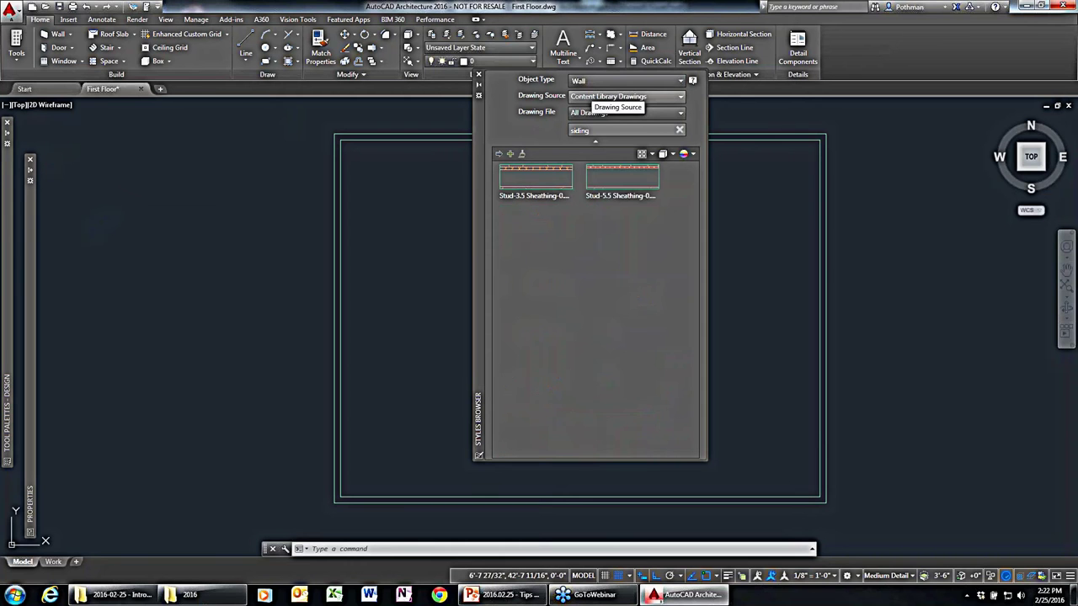
pyautogui.doubleClick(631, 189)
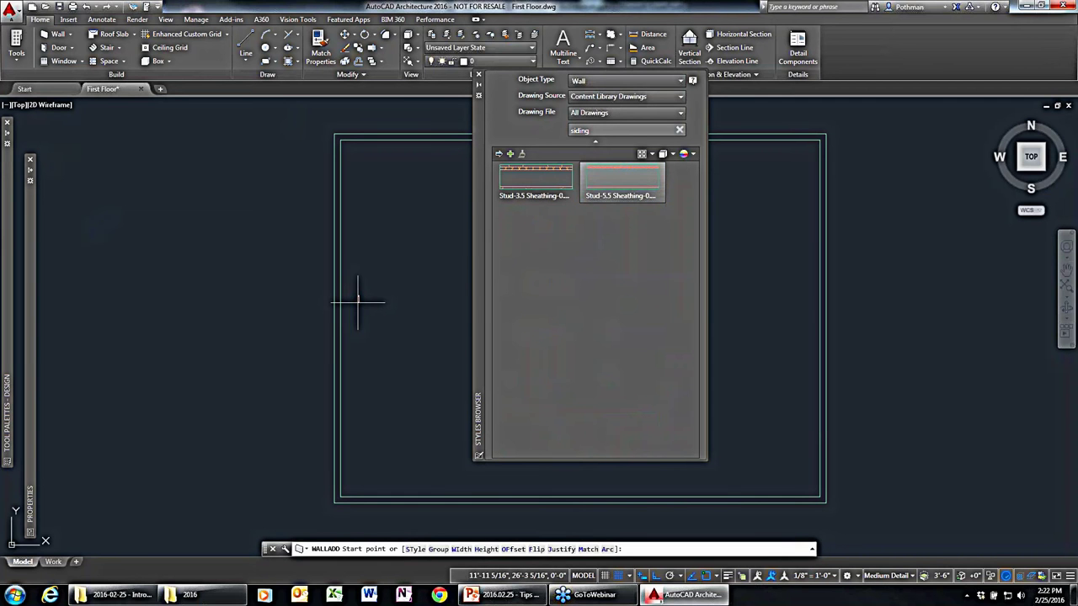
pyautogui.press('Escape')
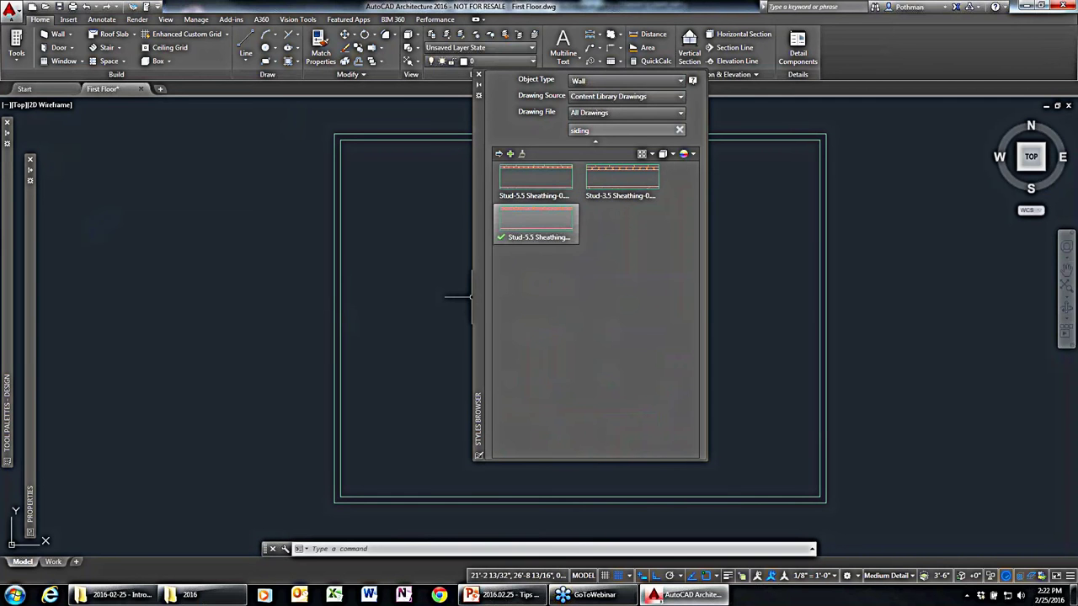
pyautogui.click(479, 77)
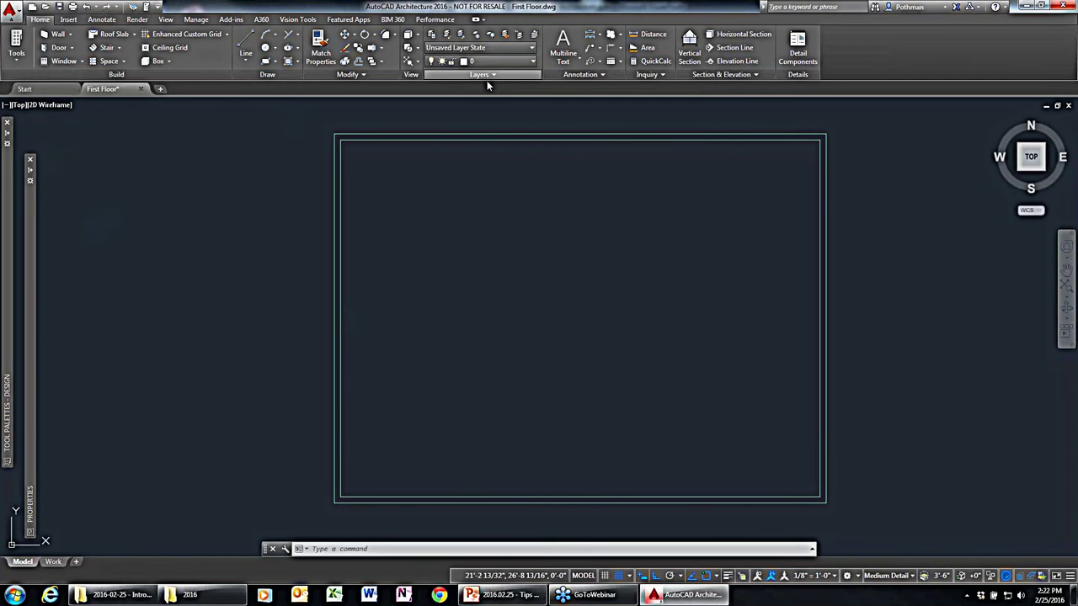
# Change the style of all four walls of the rectangle to Stud-5.5 Sheathing-0.5 Siding.
pyautogui.click(865, 520)
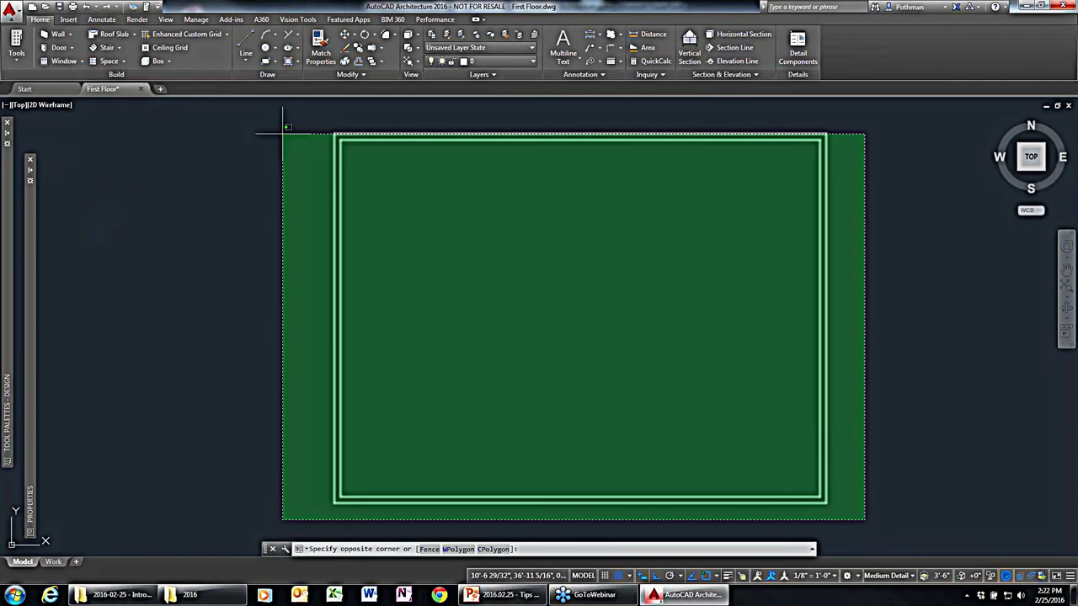
pyautogui.click(283, 132)
pyautogui.moveTo(31, 337)
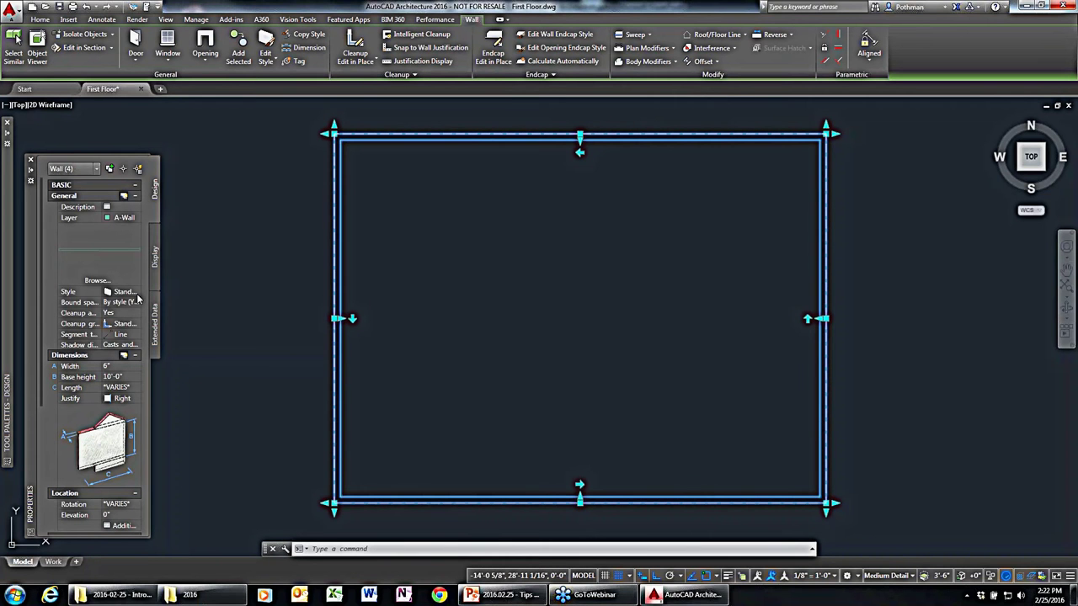
pyautogui.click(138, 293)
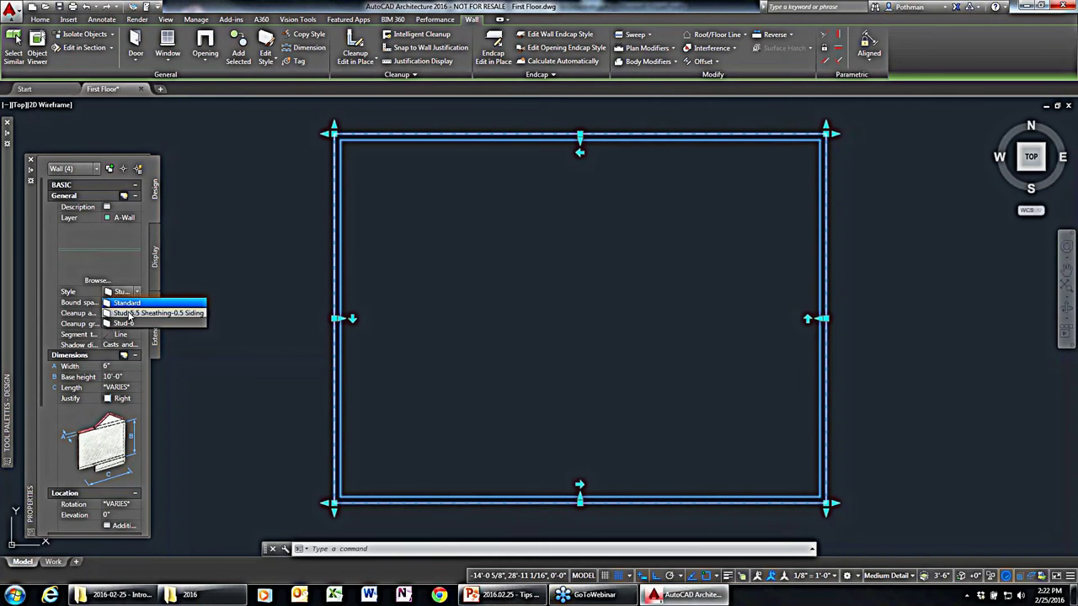
pyautogui.click(130, 313)
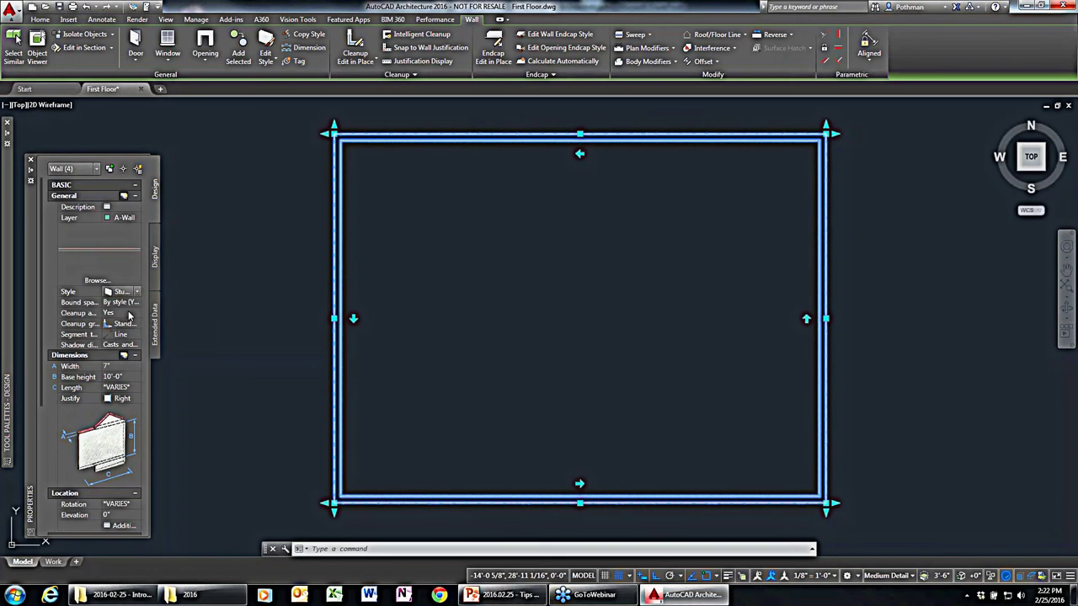
pyautogui.click(771, 106)
pyautogui.press('Escape')
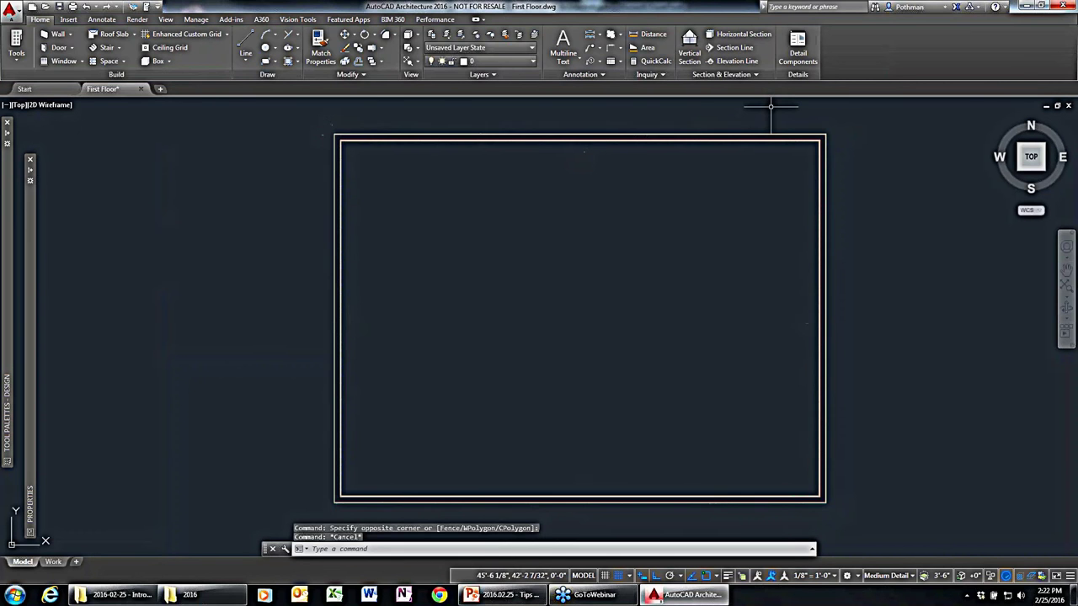
# Switch to the SE Isometric view and flip each of the four walls so the siding faces outward.
pyautogui.click(1047, 171)
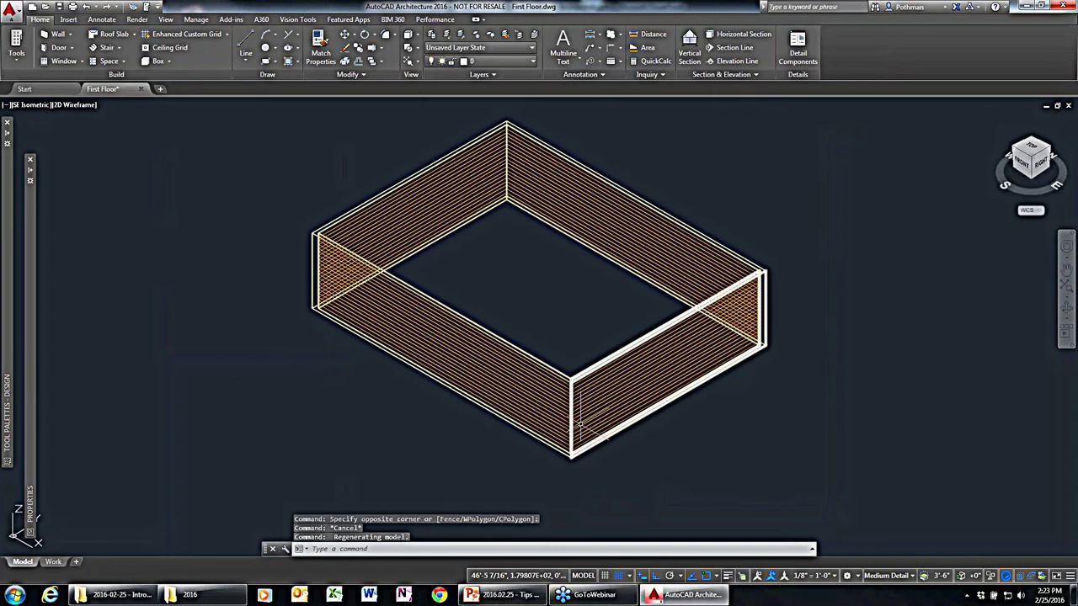
pyautogui.moveTo(684, 404); pyautogui.dragTo(755, 455, button='middle')
pyautogui.click(755, 454)
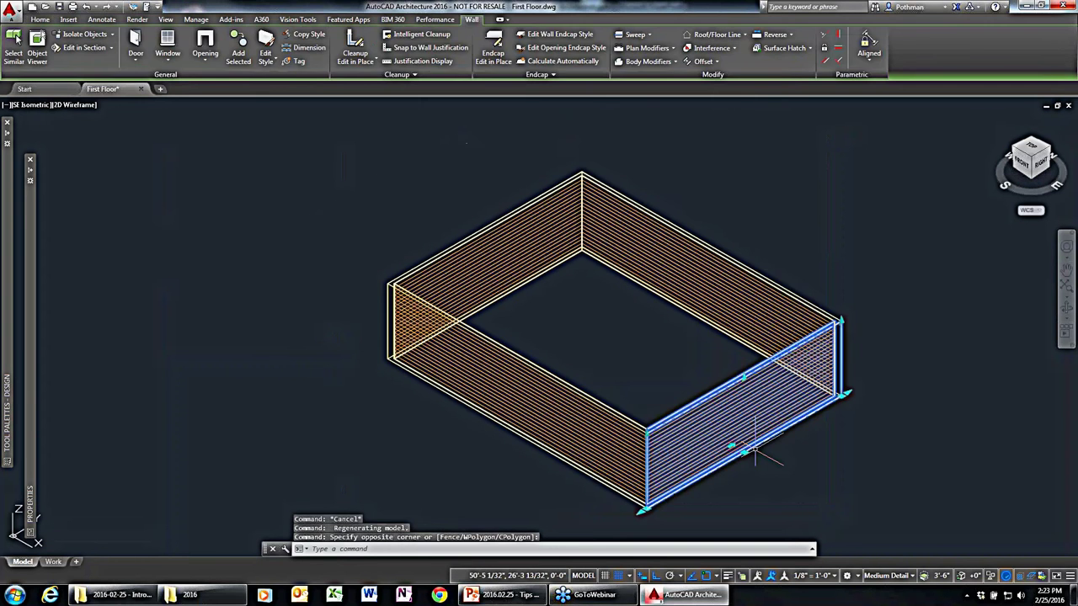
pyautogui.click(526, 421)
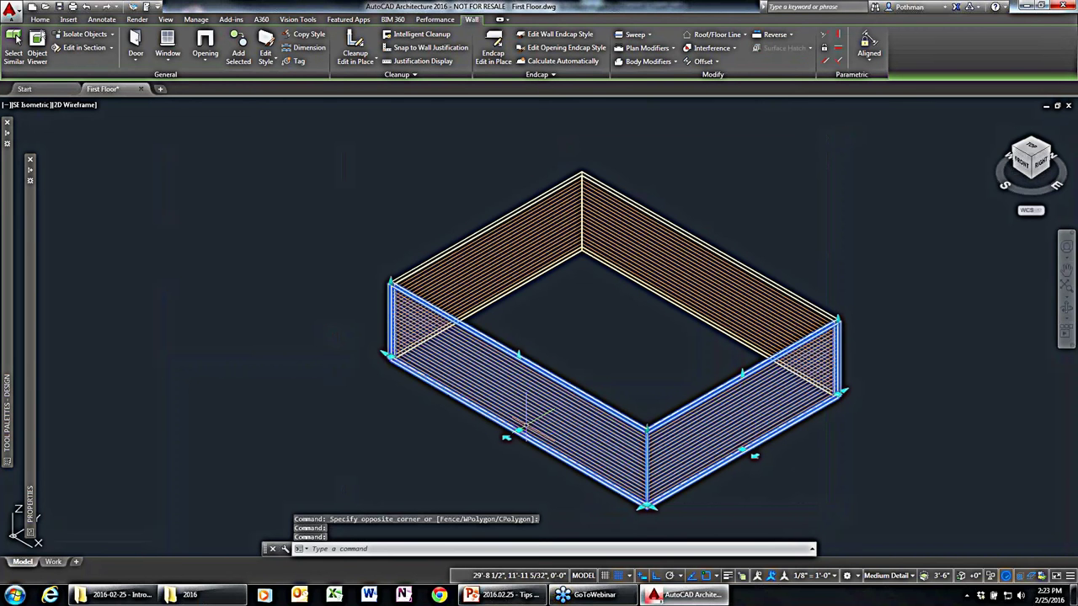
pyautogui.click(487, 253)
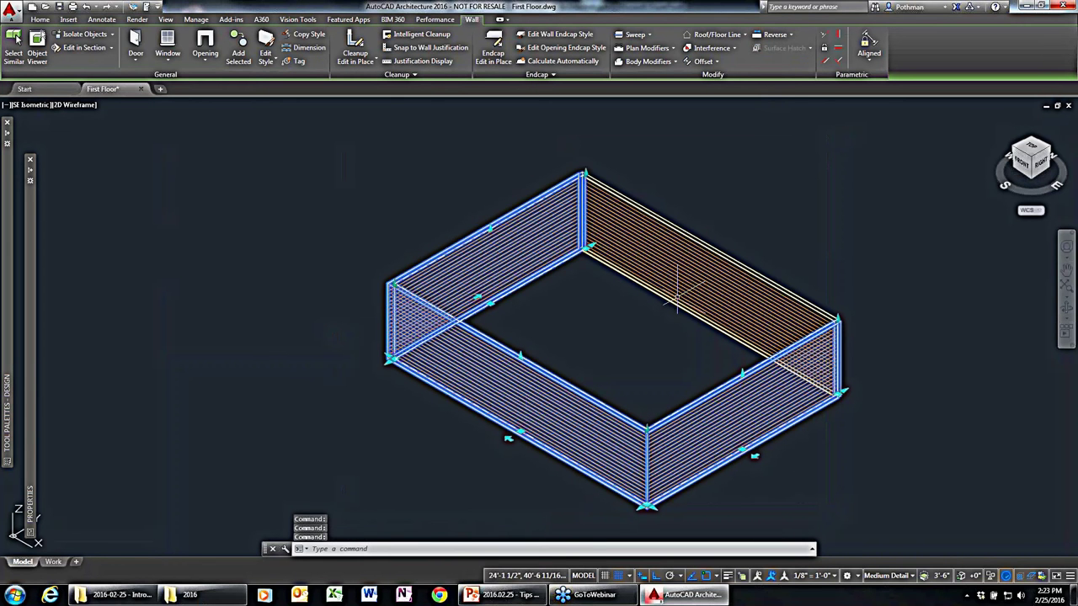
pyautogui.click(678, 299)
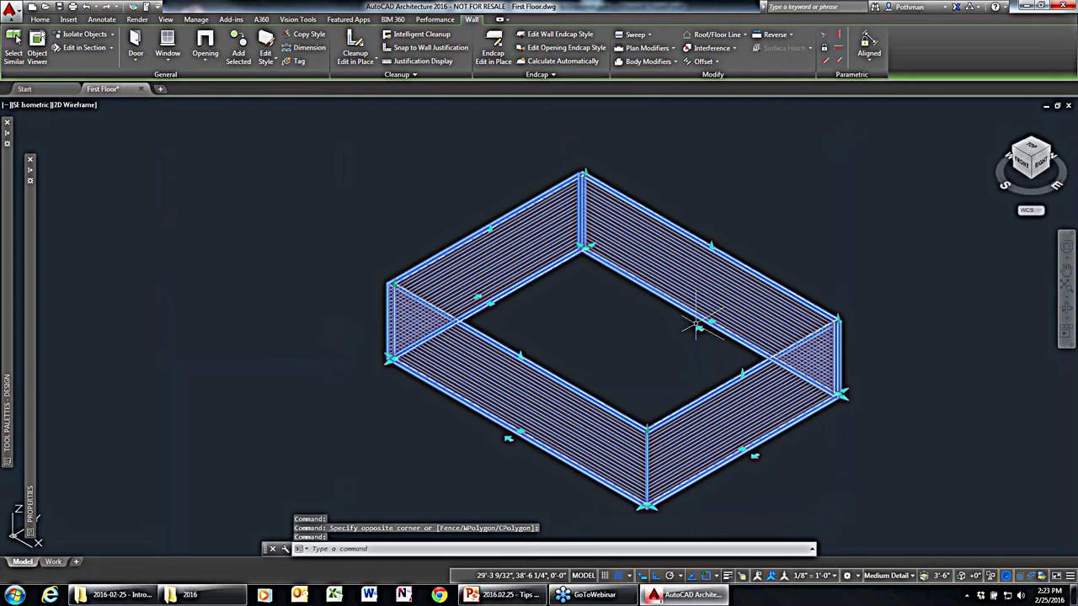
pyautogui.click(696, 327)
pyautogui.press('Escape')
# Show the walls in the Realistic visual style and examine the siding texture up close.
pyautogui.click(74, 105)
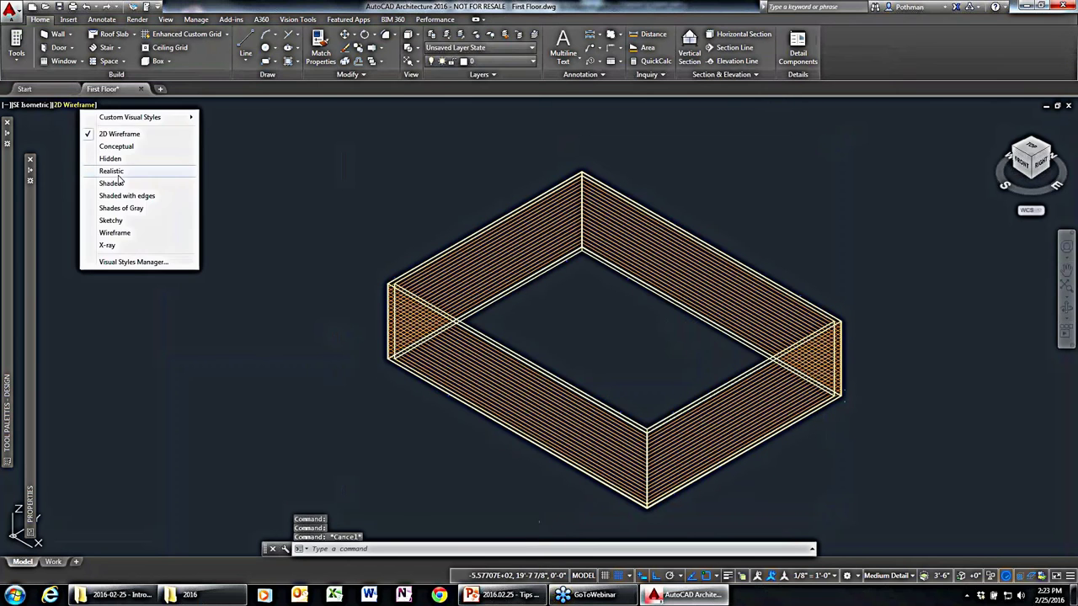
pyautogui.press('Escape')
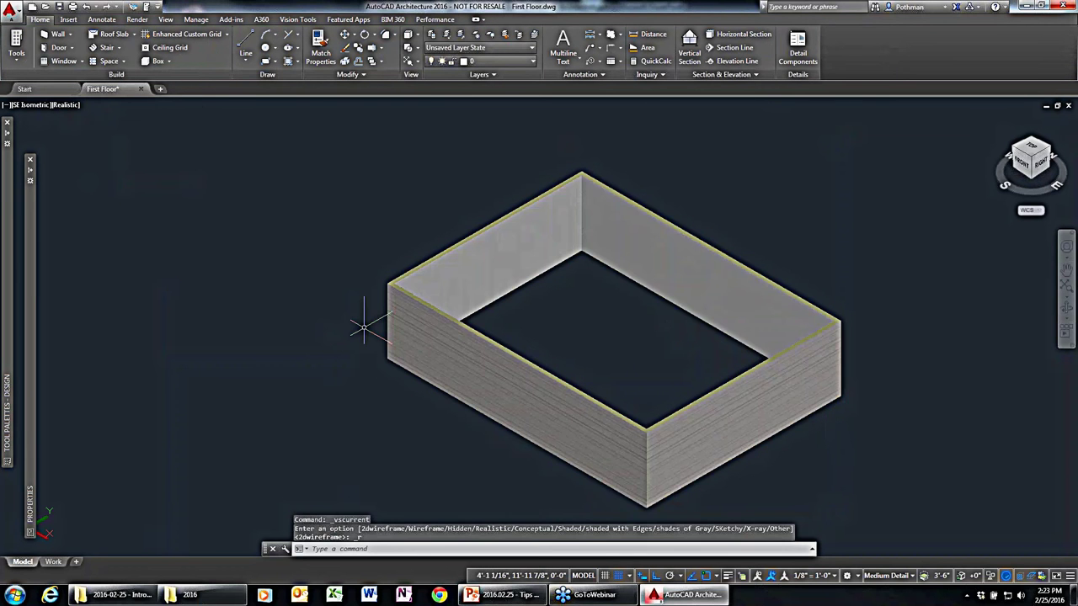
pyautogui.scroll(6, 396, 341)
pyautogui.scroll(2, 395, 341)
pyautogui.scroll(2, 79, 361)
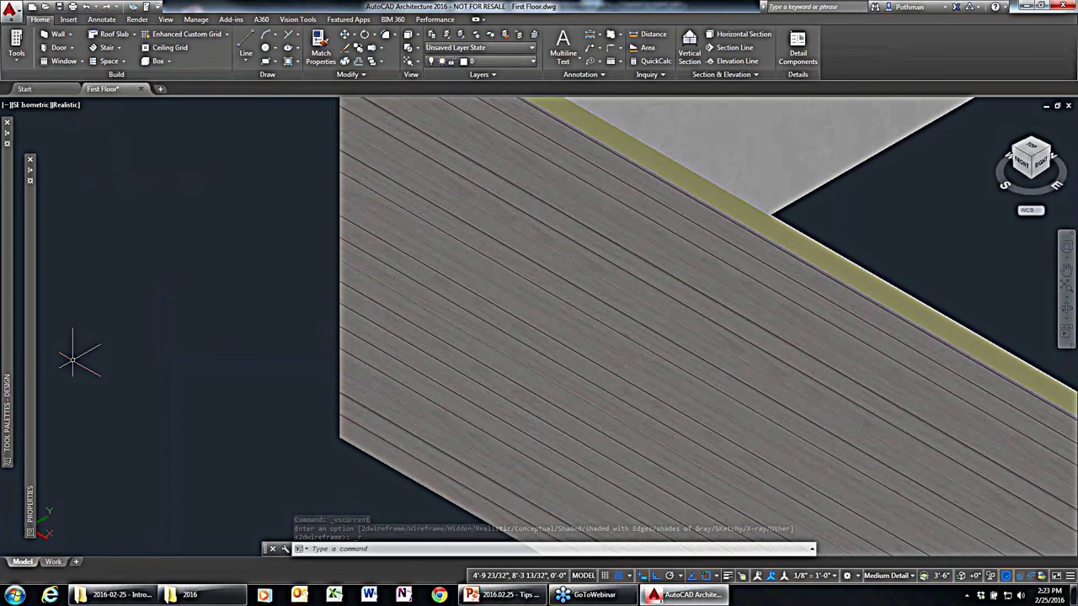
pyautogui.scroll(-3, 73, 361)
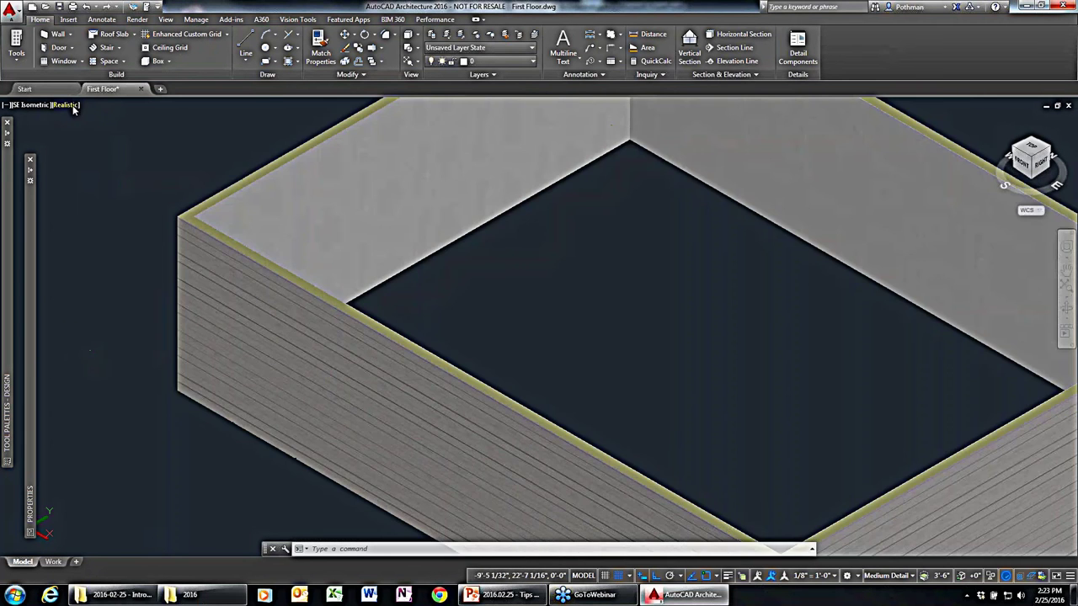
# Return to the 2D Wireframe visual style and the plan view of the current UCS.
pyautogui.click(74, 107)
pyautogui.click(110, 134)
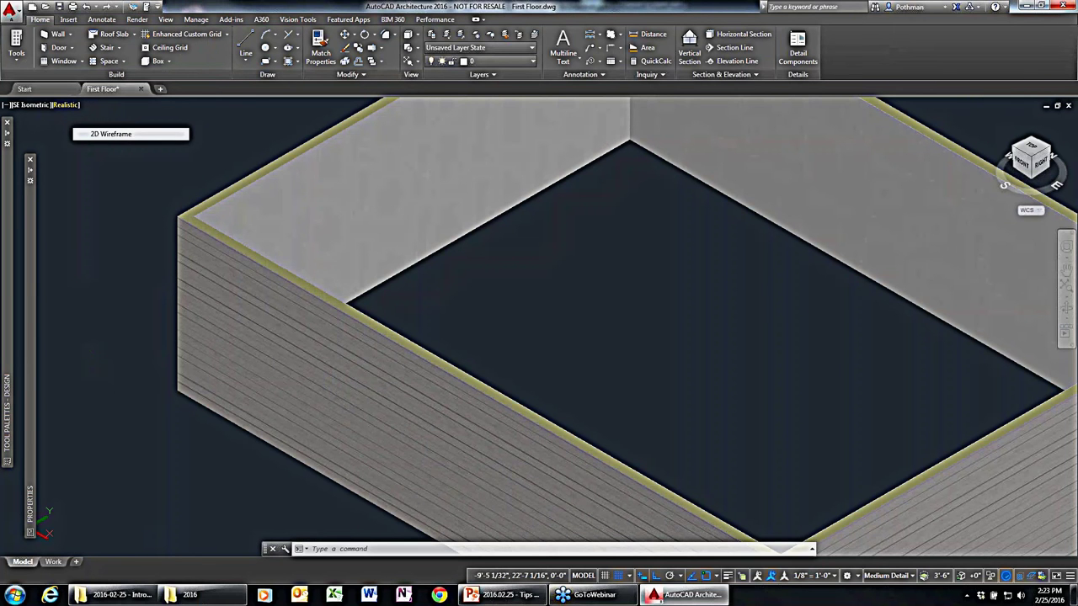
pyautogui.write('plan')
pyautogui.press('Return')
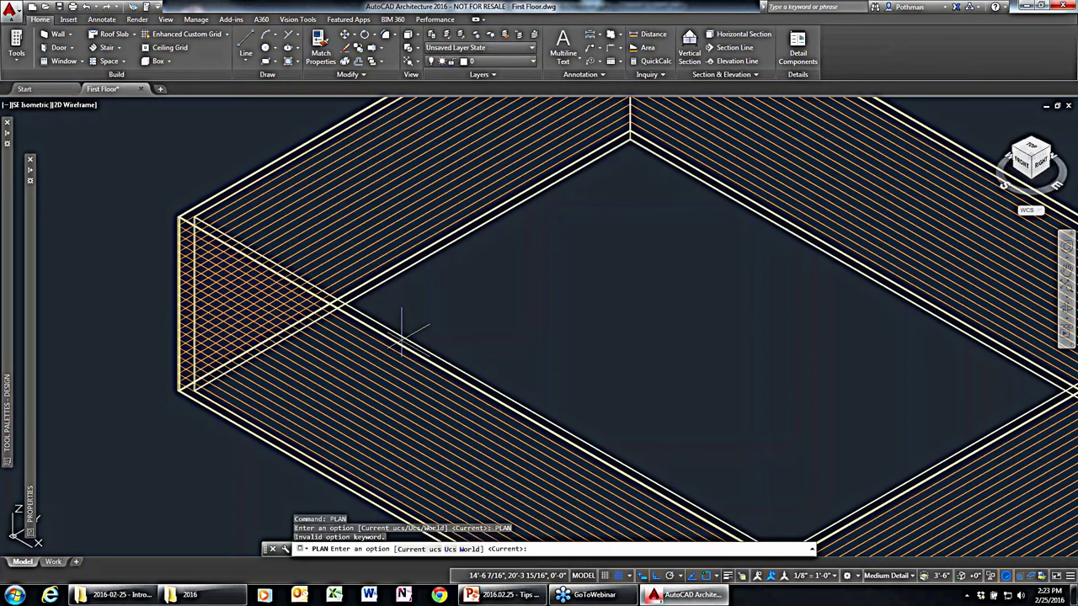
pyautogui.press('Return')
pyautogui.scroll(-1, 379, 342)
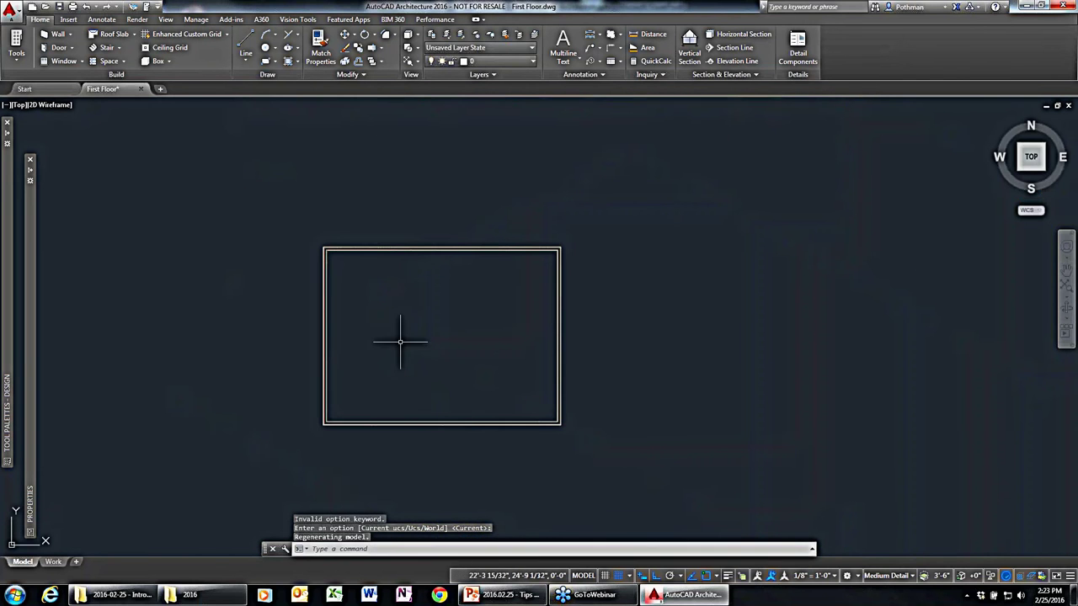
# Try lengthening the bottom wall past the right corner with its length grip, and undo the stretch.
pyautogui.moveTo(469, 440)
pyautogui.mouseDown()
pyautogui.moveTo(452, 412)
pyautogui.moveTo(476, 438)
pyautogui.mouseUp()
pyautogui.scroll(4, 477, 438)
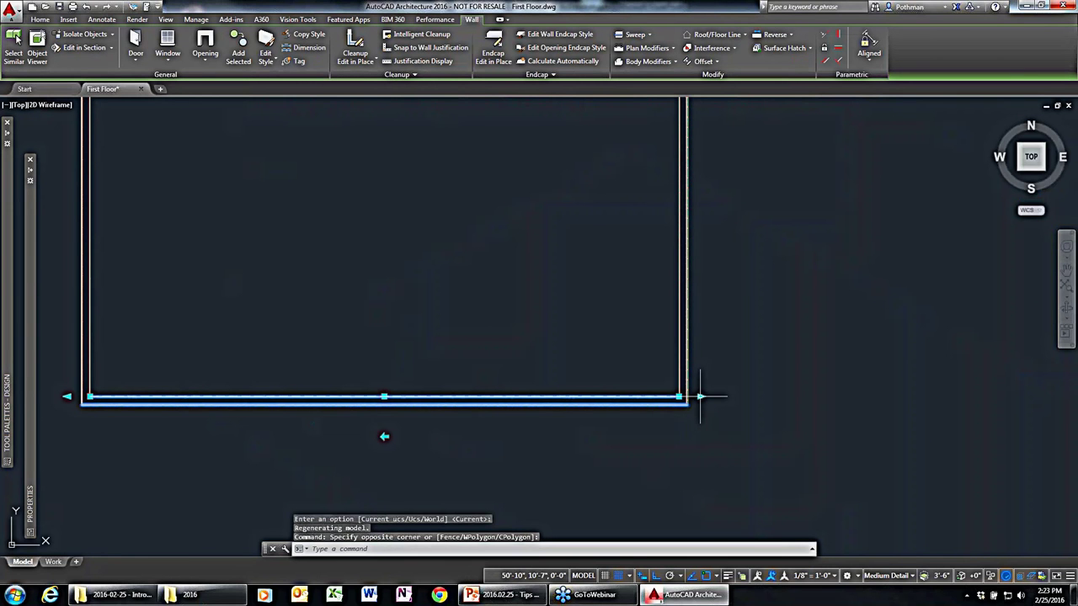
pyautogui.click(700, 396)
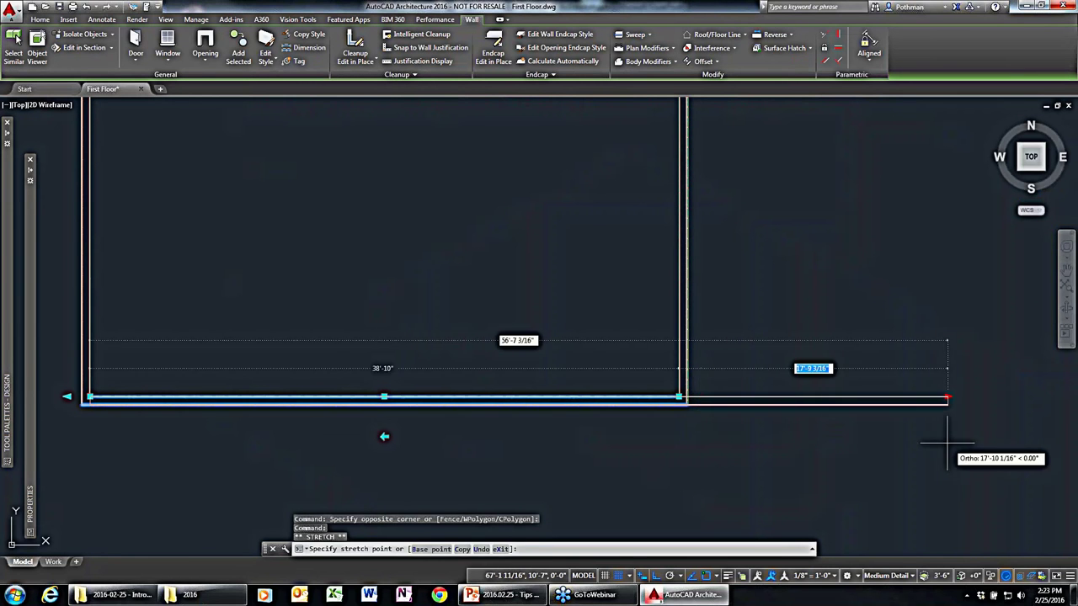
pyautogui.hotkey('ctrl', 'z')
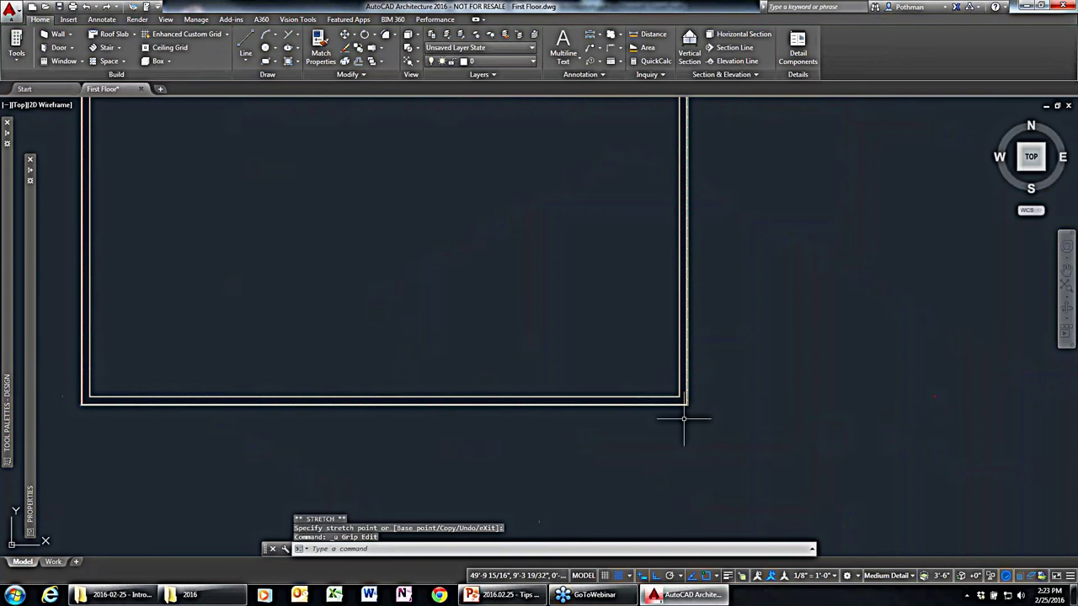
# Try moving the right endpoint of the bottom wall with its start grip, undo it, and clear the selection.
pyautogui.moveTo(684, 419); pyautogui.dragTo(681, 398)
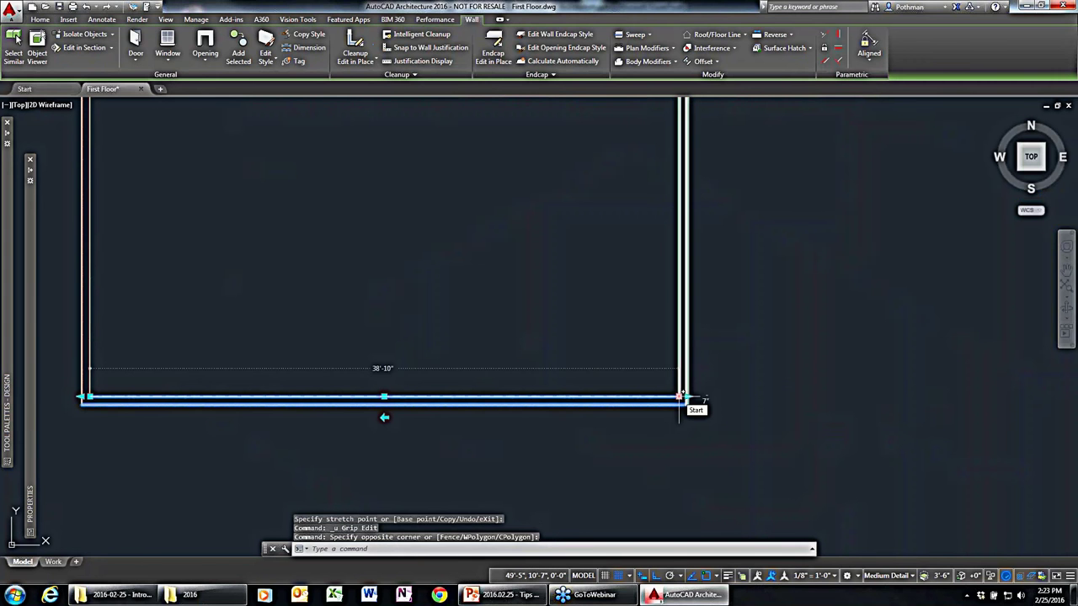
pyautogui.click(681, 398)
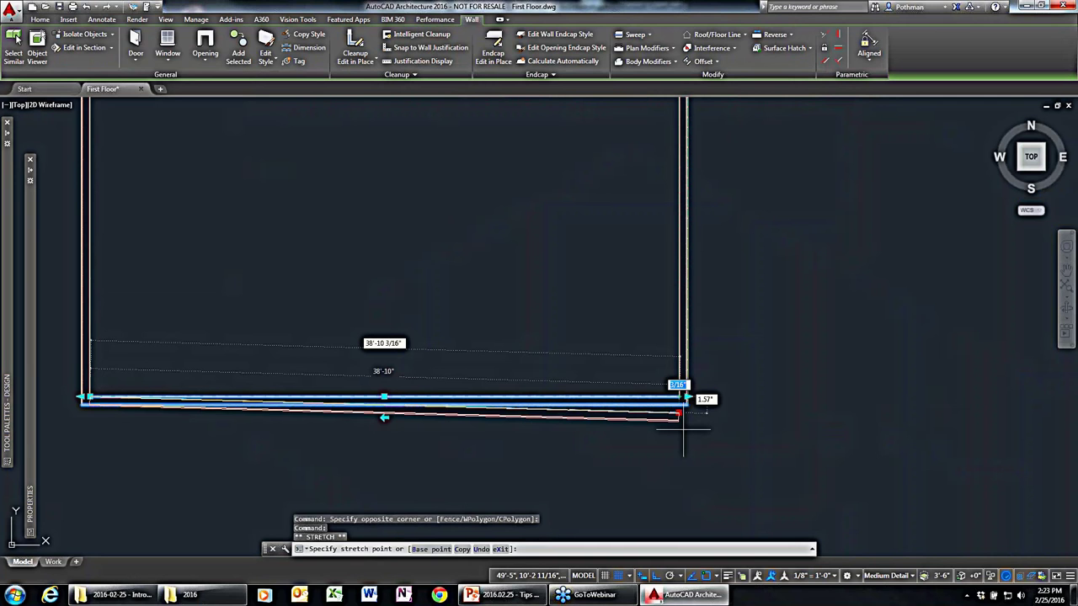
pyautogui.hotkey('ctrl', 'z')
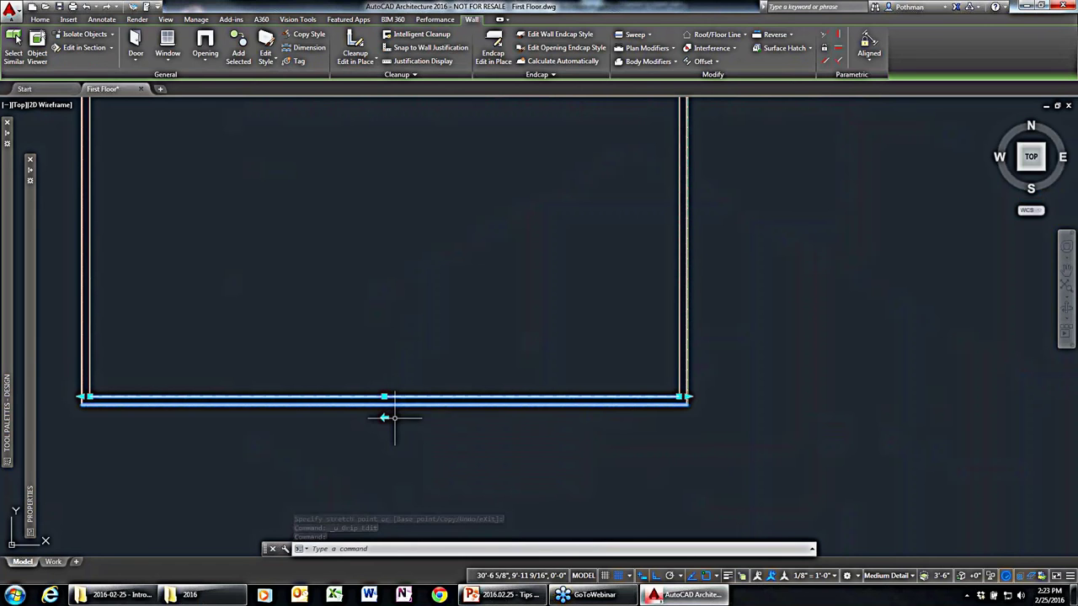
pyautogui.press('Escape')
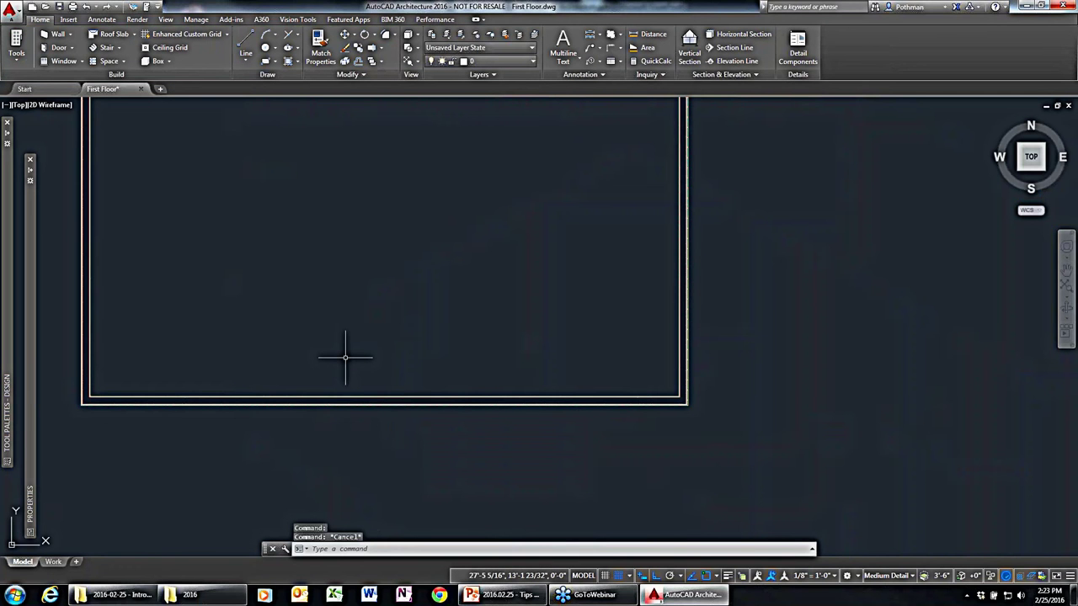
# Start adding a Standard-style door and widen the properties palette to review its dimension and location settings.
pyautogui.moveTo(345, 358)
pyautogui.mouseDown(button='middle')
pyautogui.moveTo(412, 397)
pyautogui.moveTo(488, 423)
pyautogui.mouseUp(button='middle')
pyautogui.moveTo(7, 148)
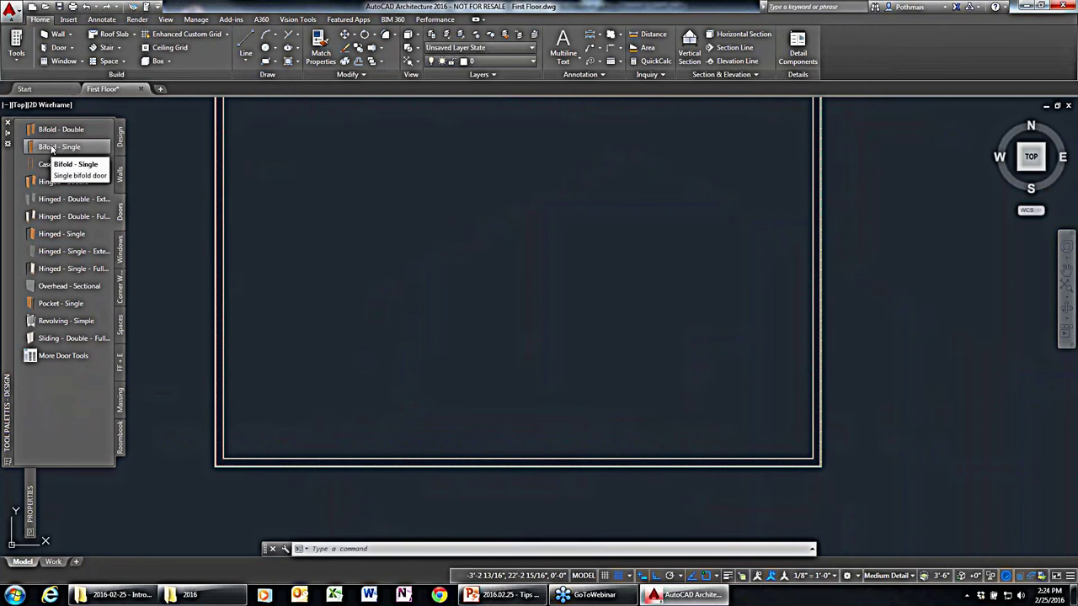
pyautogui.click(52, 149)
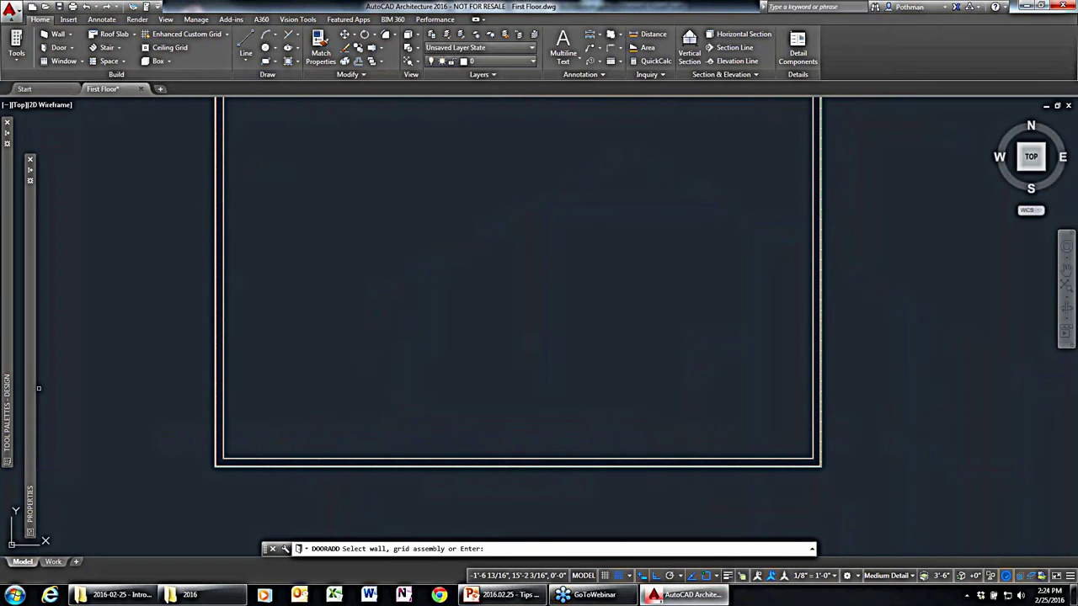
pyautogui.moveTo(34, 388)
pyautogui.moveTo(31, 303)
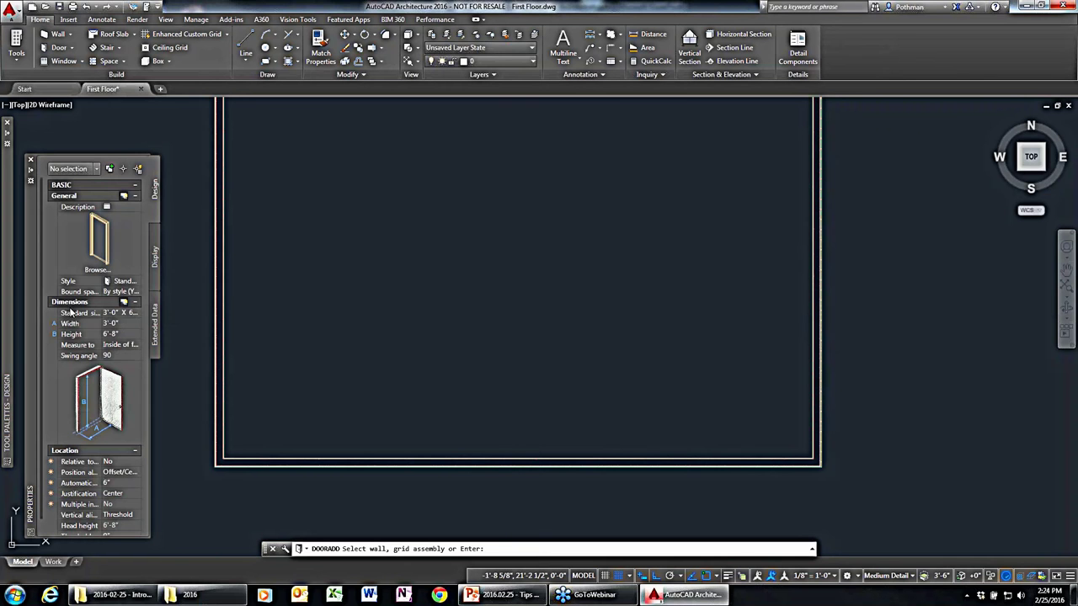
pyautogui.click(111, 323)
pyautogui.click(137, 326)
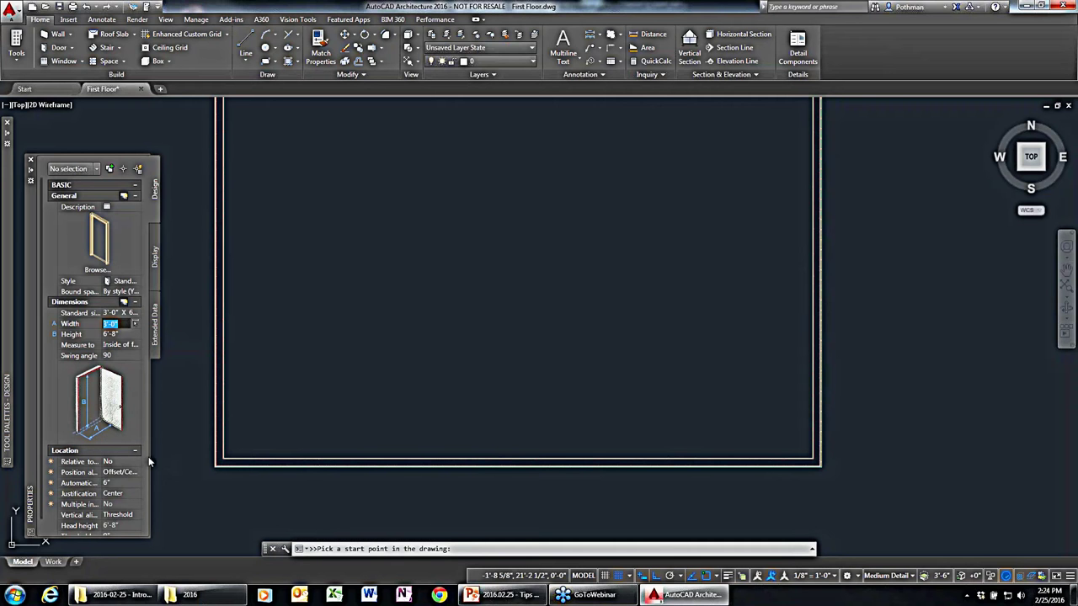
pyautogui.moveTo(148, 457); pyautogui.dragTo(187, 459)
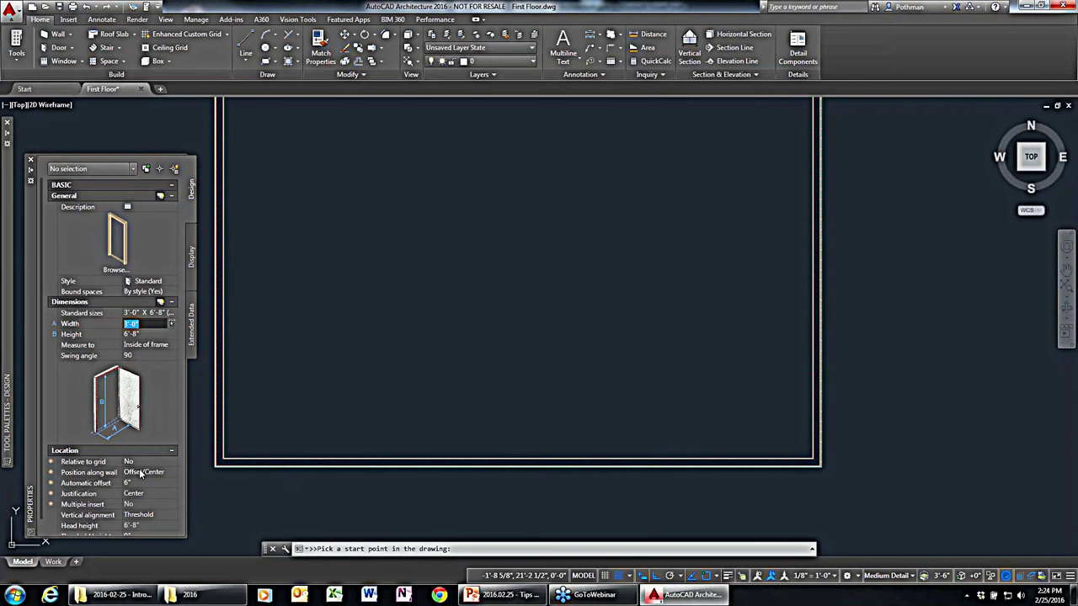
# Set the door's position along wall to Unconstrained and choose the bottom wall to receive it.
pyautogui.click(160, 474)
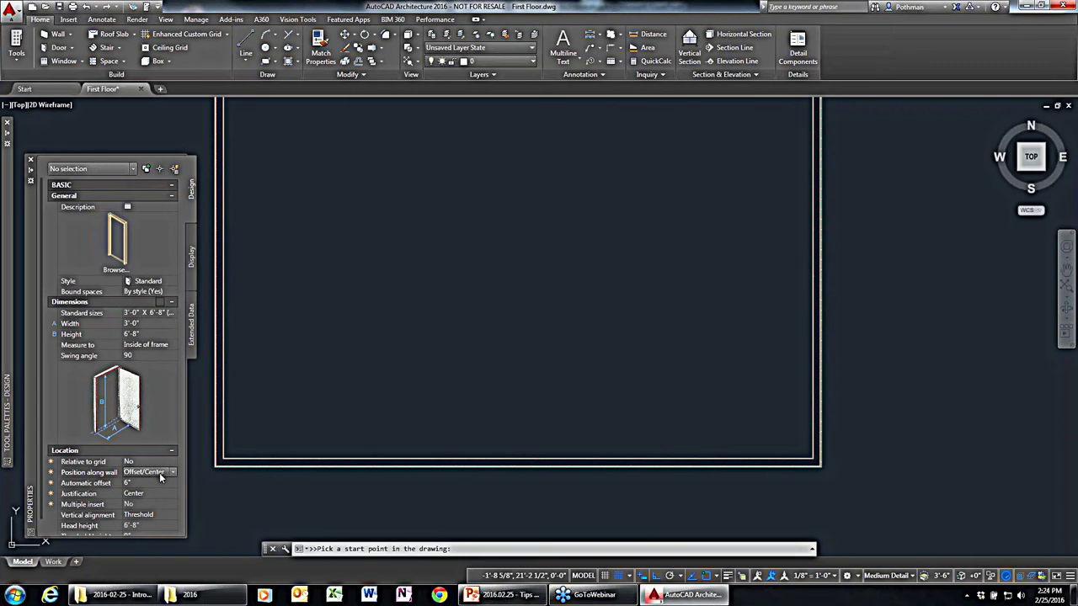
pyautogui.click(160, 474)
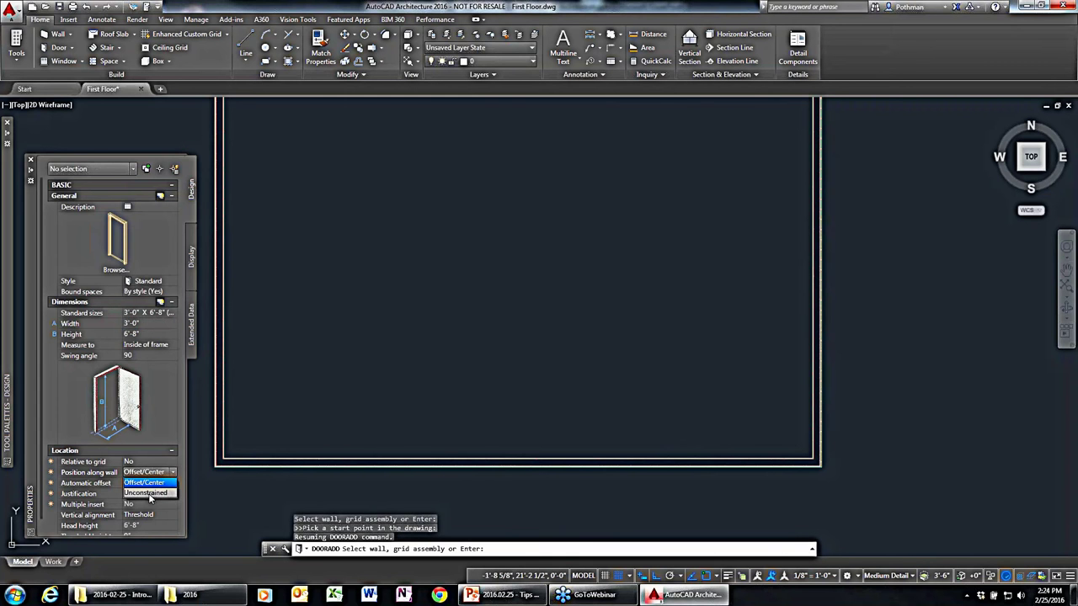
pyautogui.click(152, 494)
pyautogui.click(337, 459)
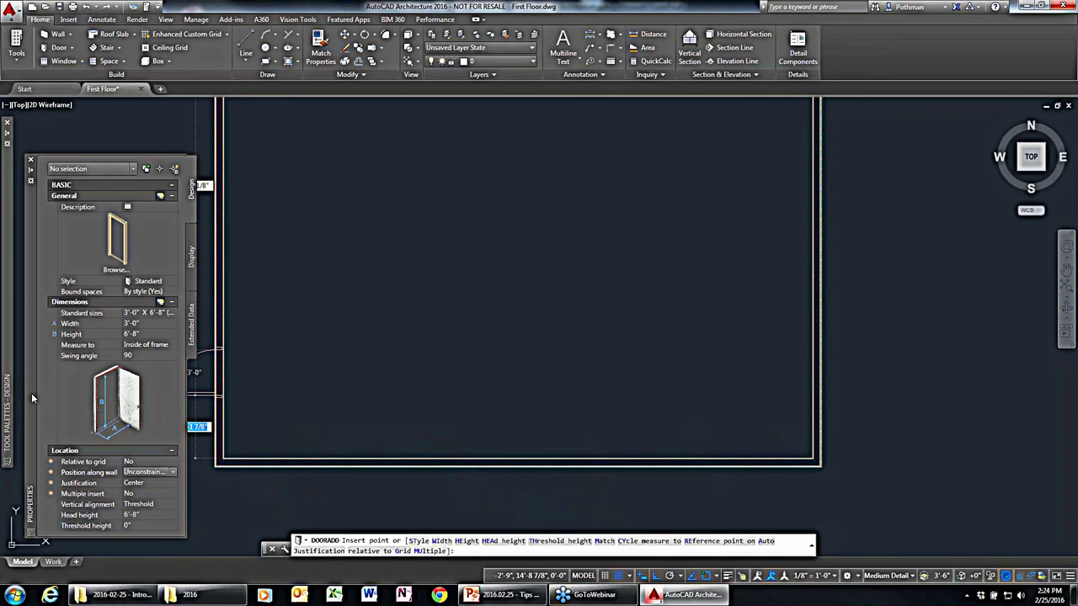
# Set the position along wall to Offset/Center and insert the 3'-0" door at the middle of the bottom wall, swinging inward.
pyautogui.click(172, 473)
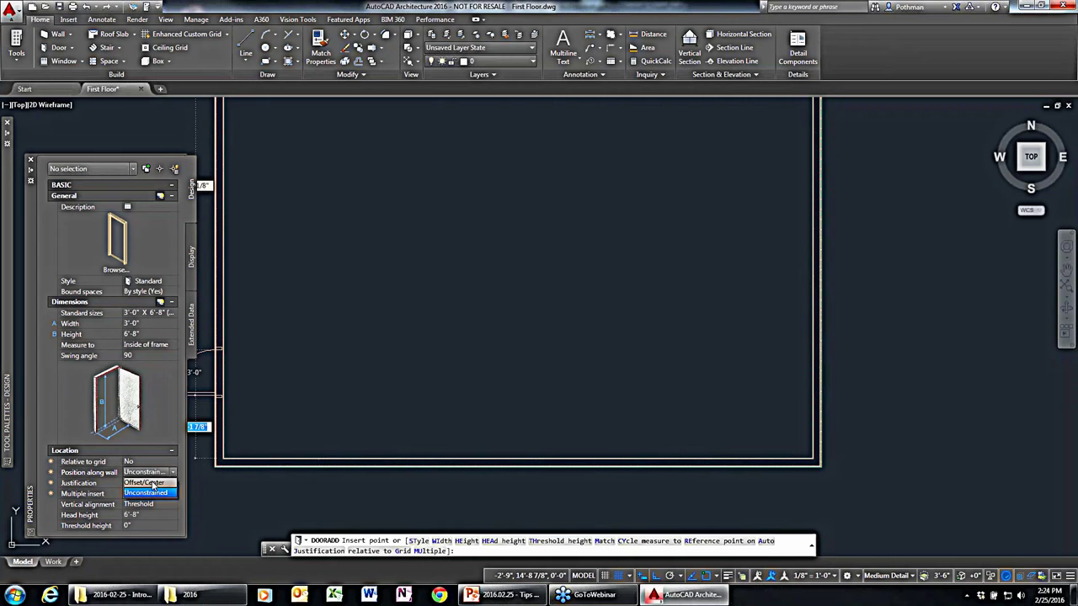
pyautogui.click(153, 484)
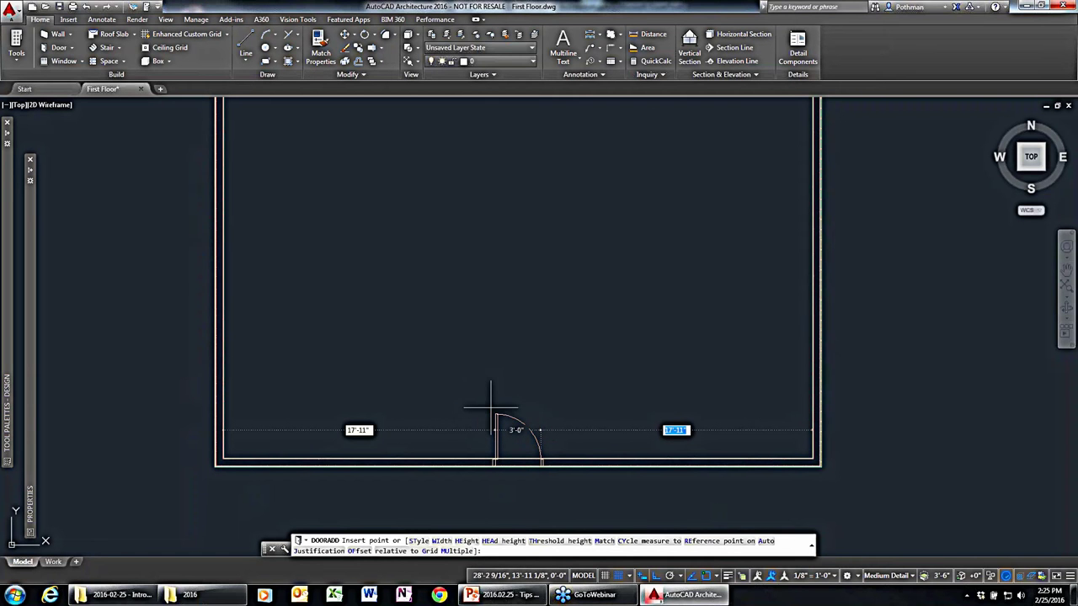
pyautogui.click(491, 410)
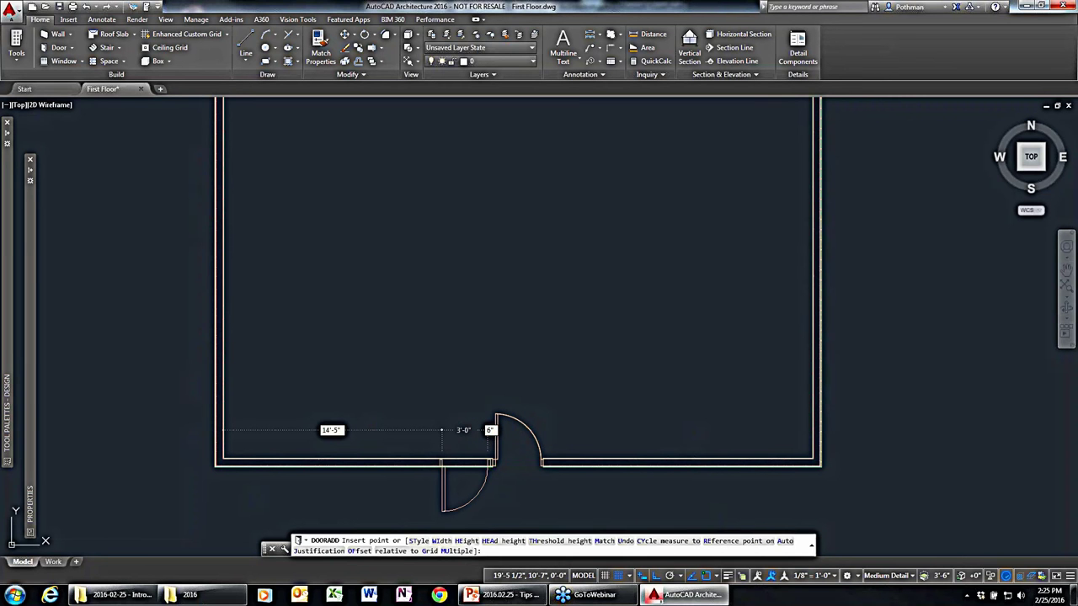
pyautogui.press('Escape')
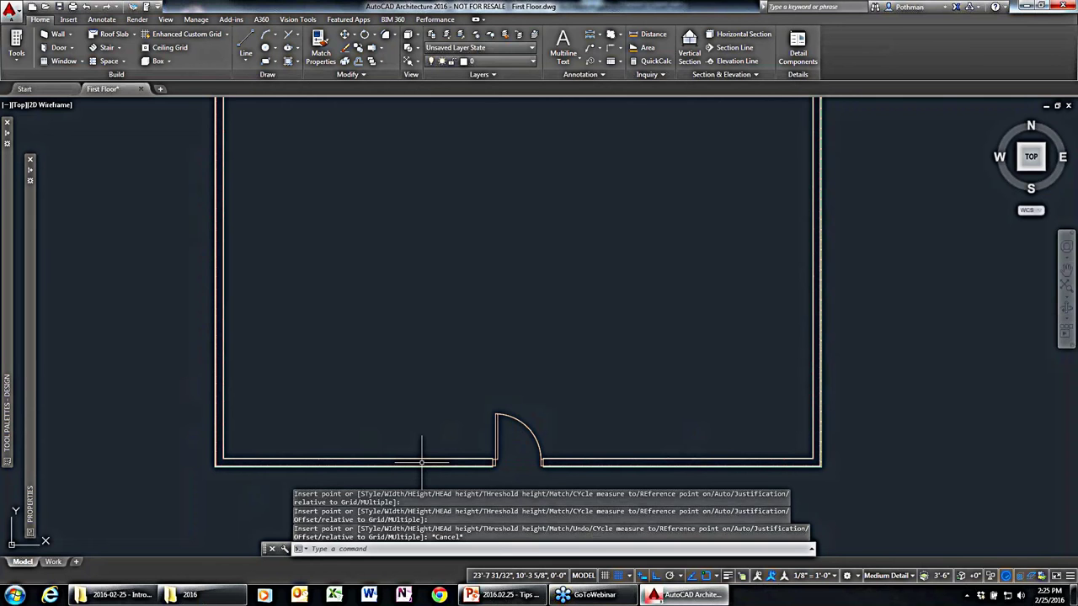
pyautogui.press('Escape')
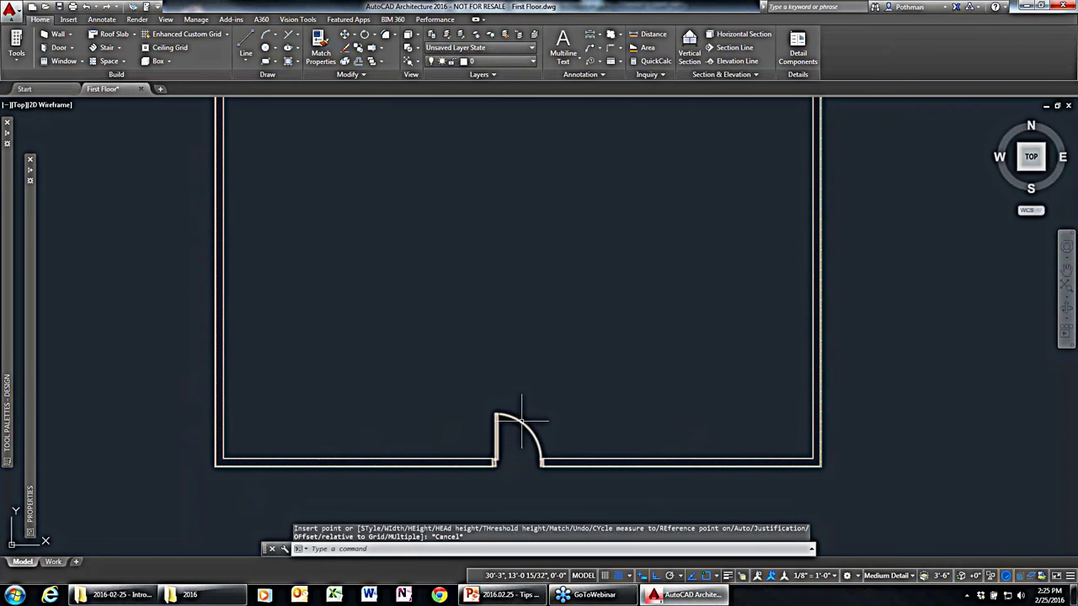
# Try flipping the door's hinge side and swing direction, restore both, and clear the selection.
pyautogui.click(525, 426)
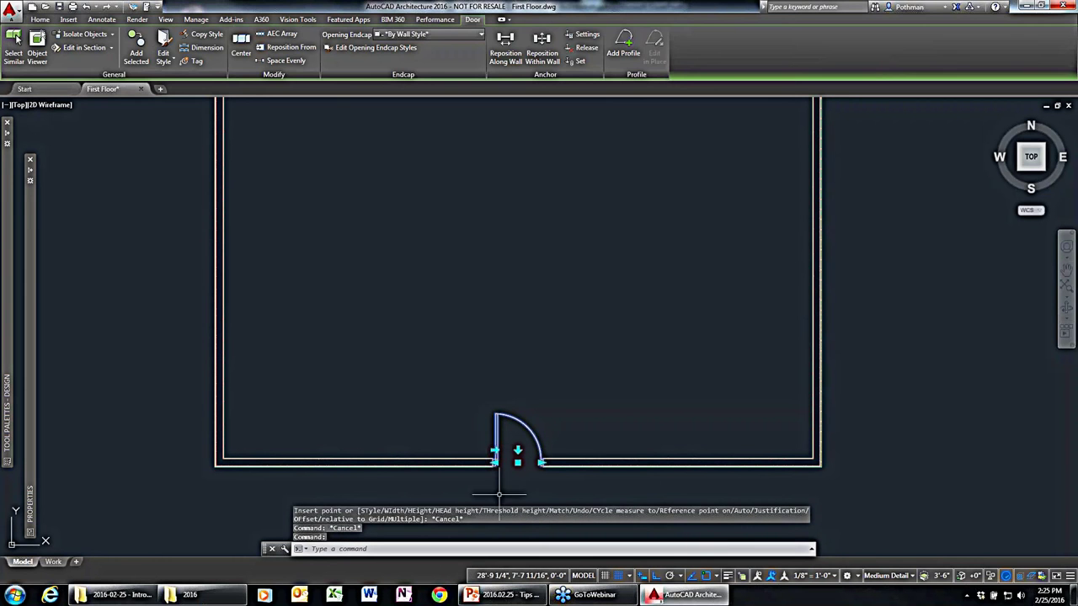
pyautogui.click(494, 455)
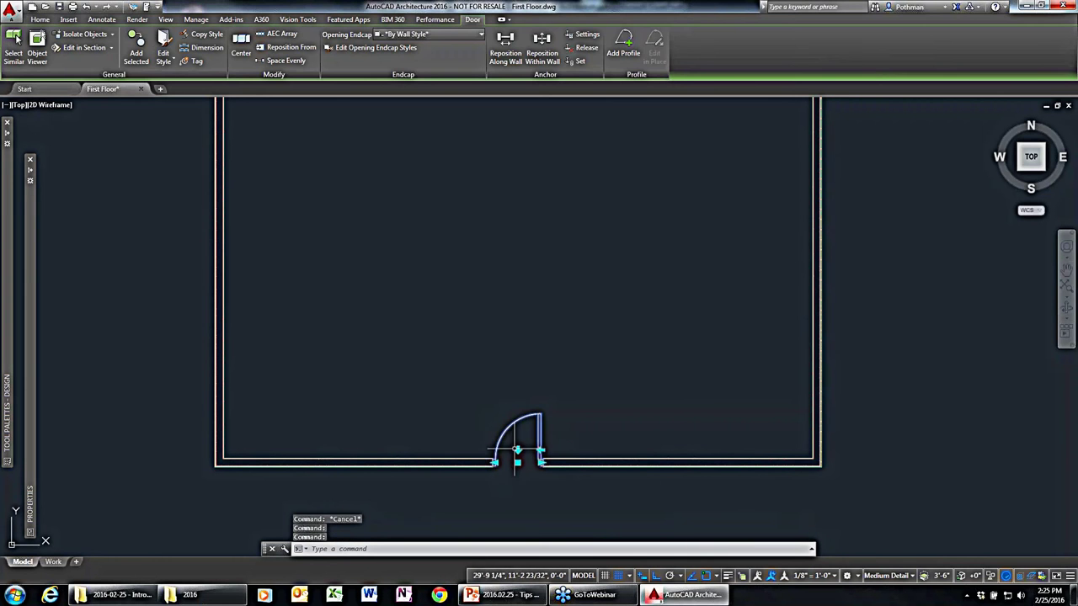
pyautogui.click(517, 451)
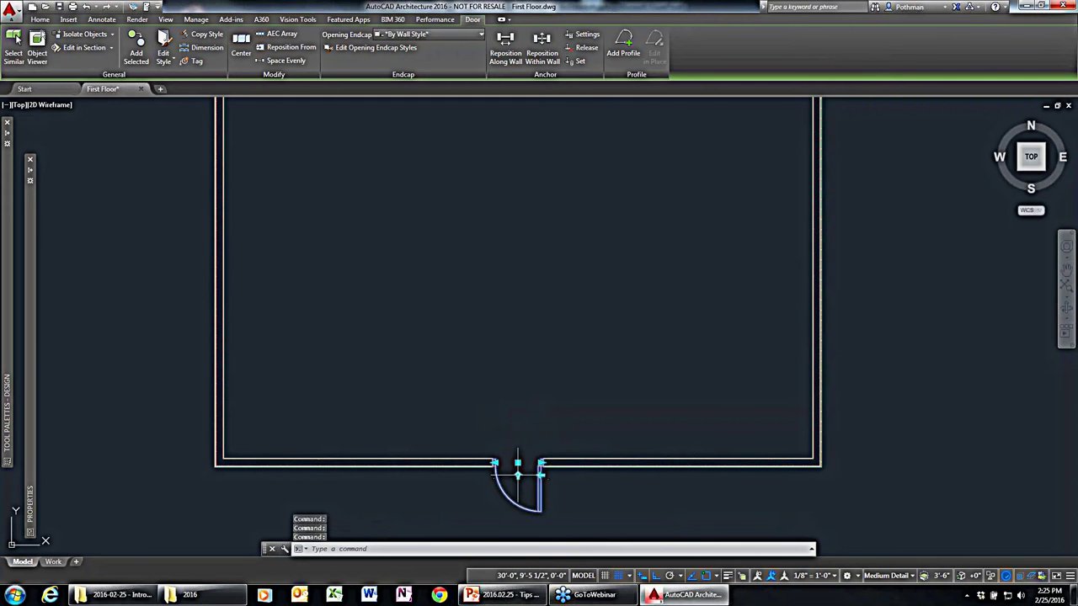
pyautogui.click(518, 474)
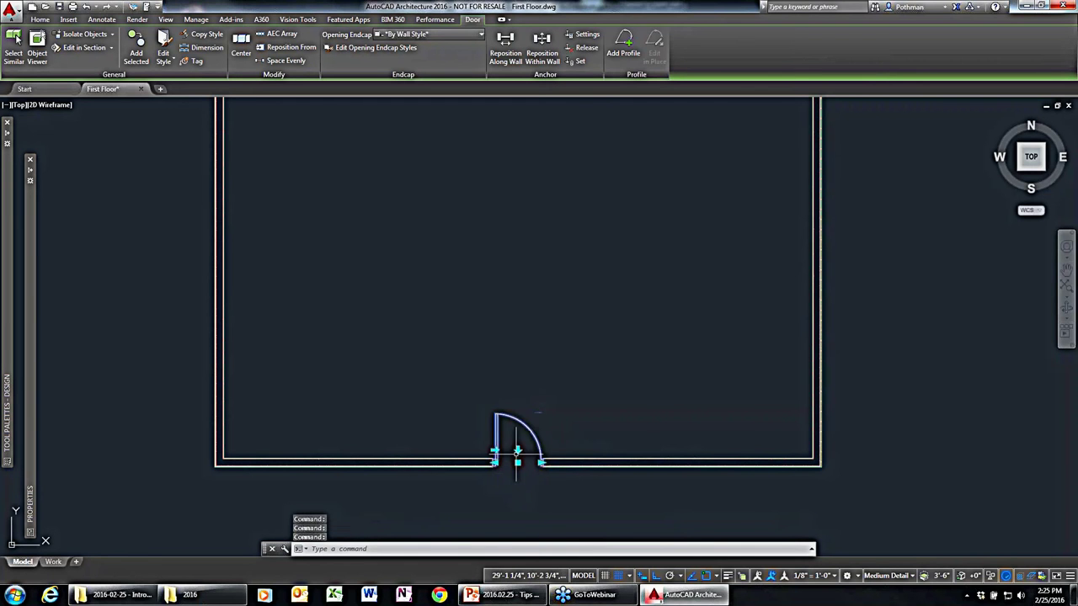
pyautogui.press('Escape')
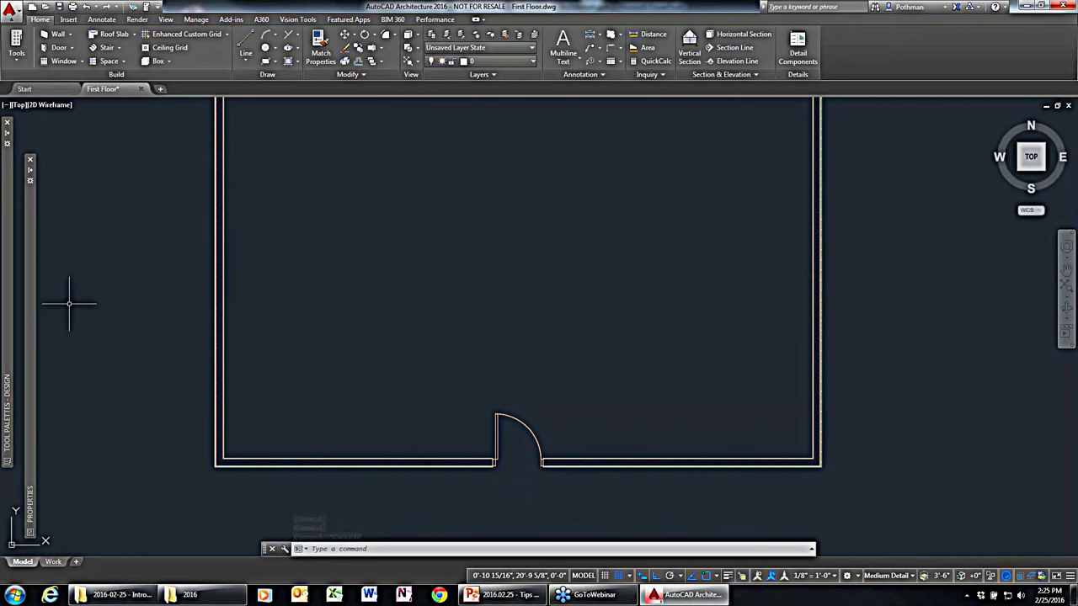
# Start adding a window, set its style to Double Hung, and review its offset and head height settings.
pyautogui.click(61, 61)
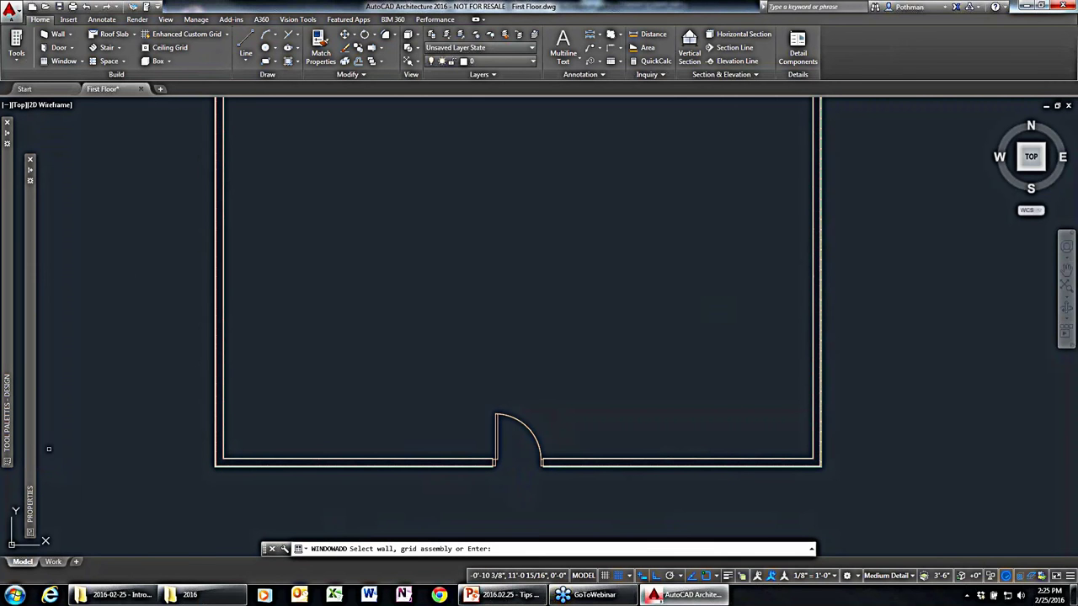
pyautogui.moveTo(29, 444)
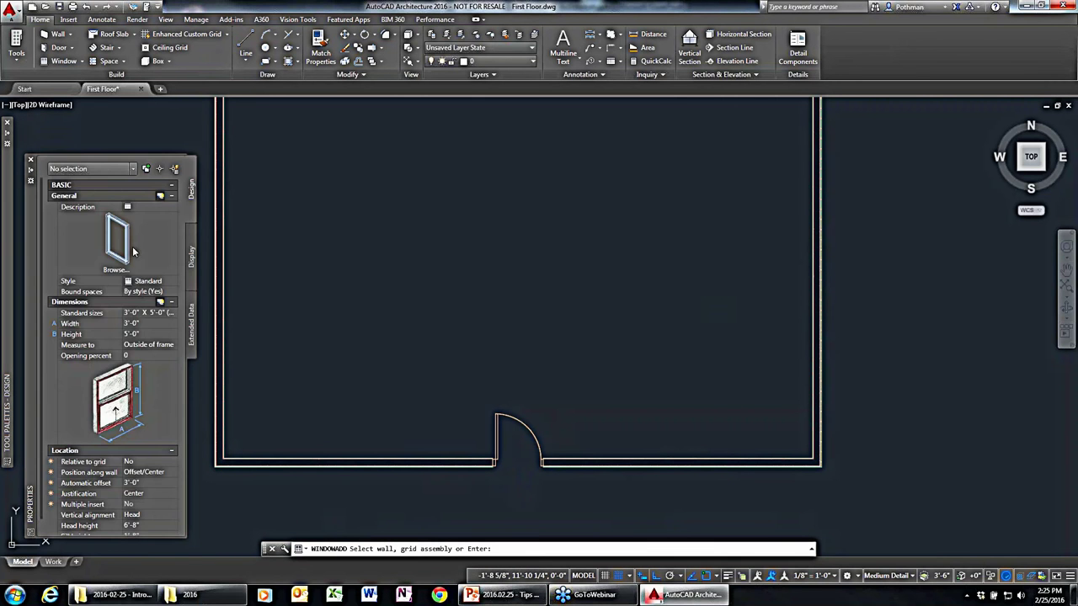
pyautogui.click(163, 282)
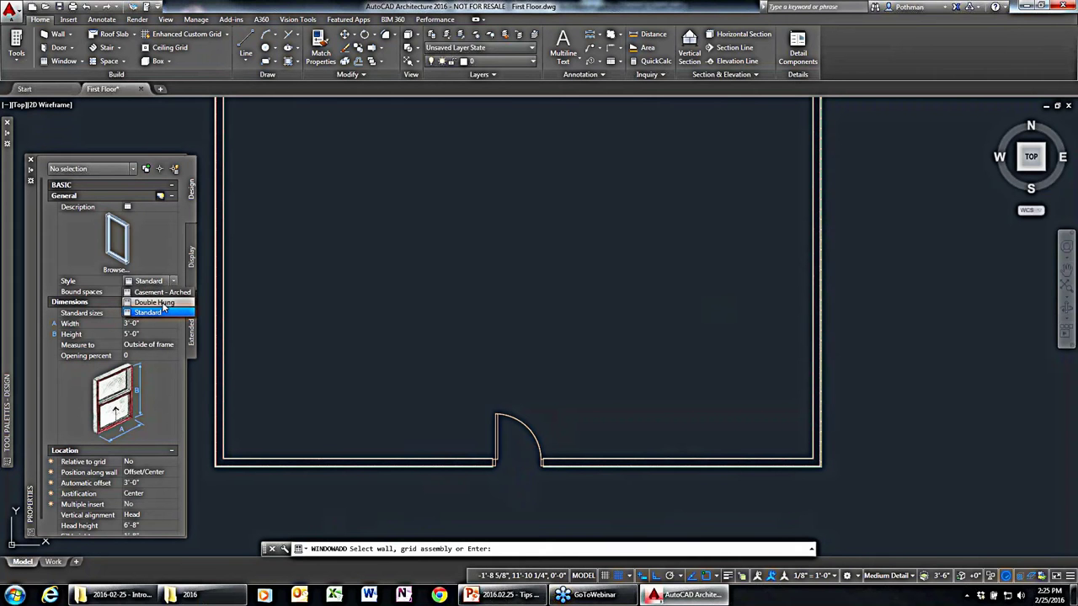
pyautogui.click(162, 302)
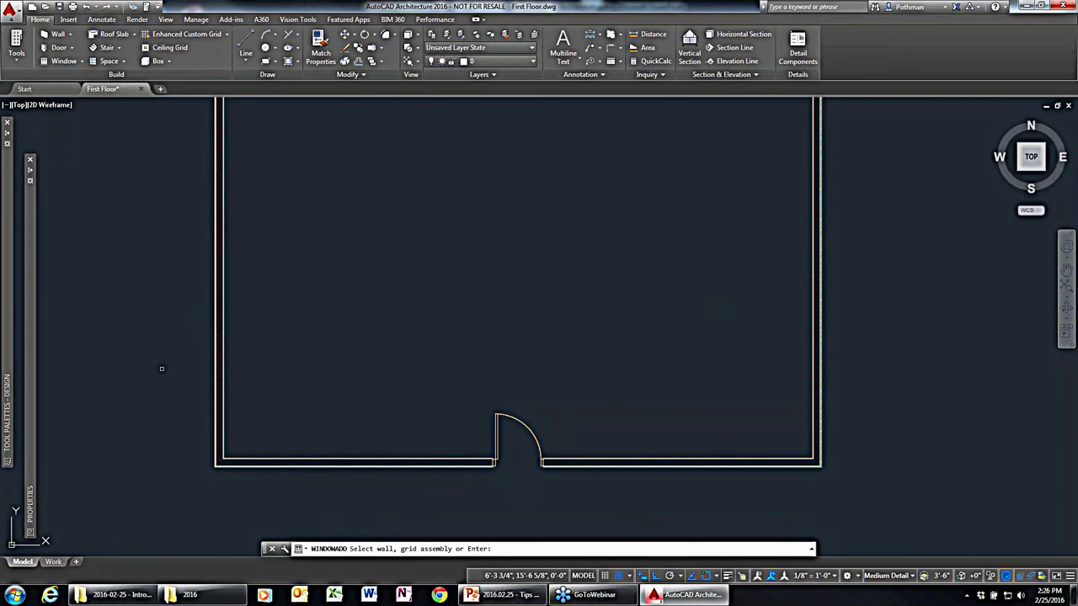
pyautogui.moveTo(28, 311)
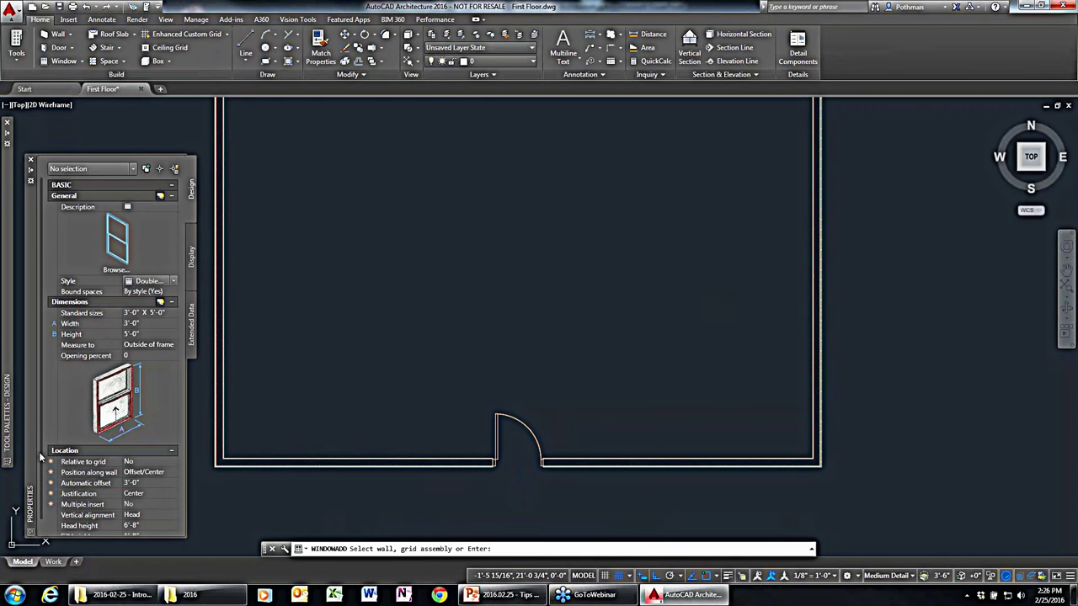
pyautogui.scroll(-1, 38, 478)
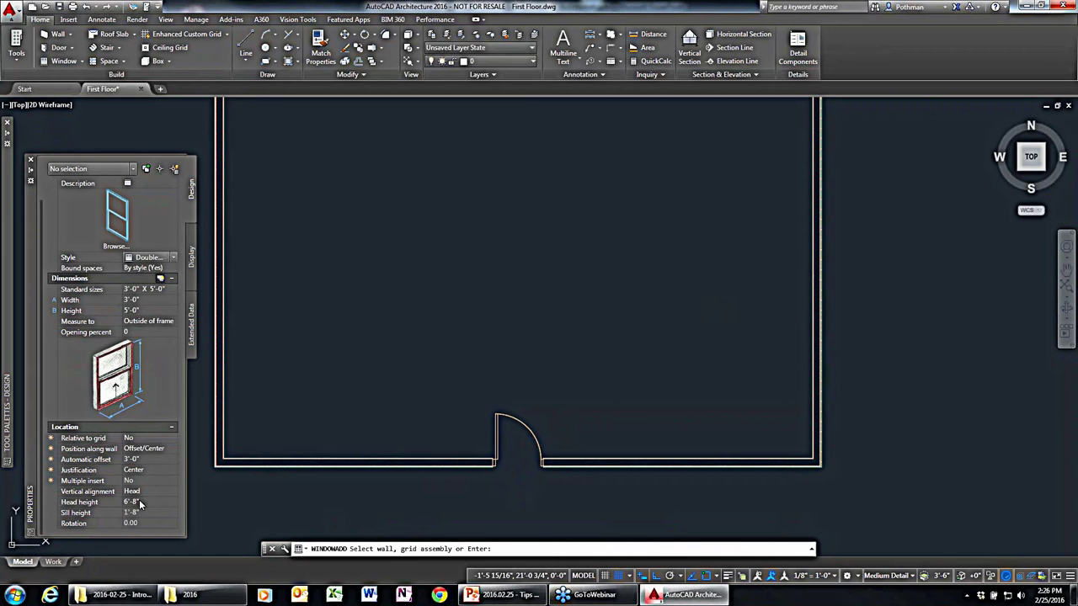
# Insert four 3'-0" wide windows in the bottom wall, two on each side of the door, offset 3'-0" from the corners and door.
pyautogui.click(320, 466)
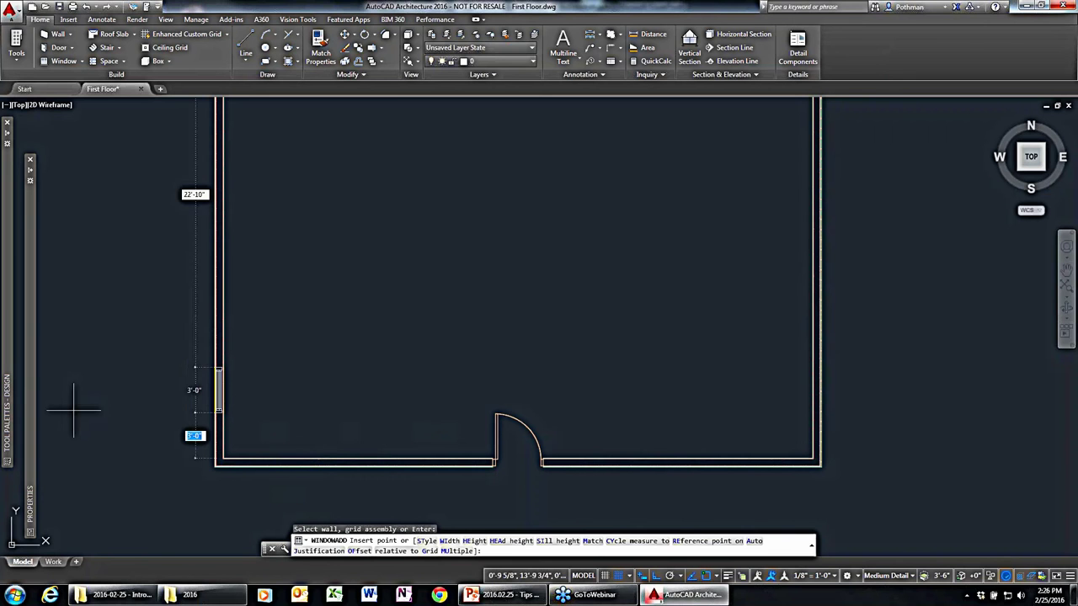
pyautogui.moveTo(130, 477)
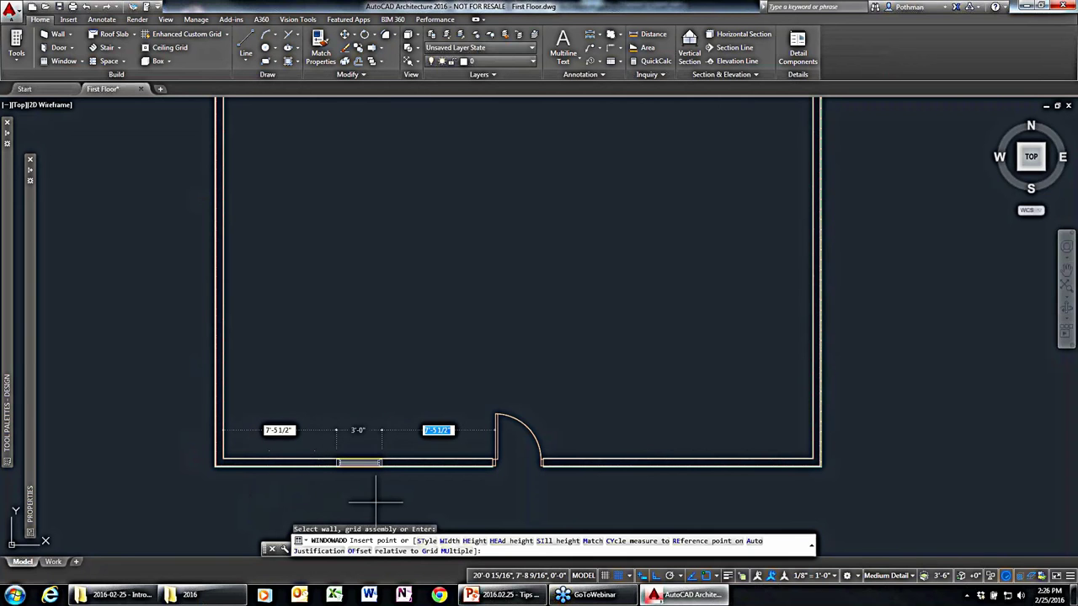
pyautogui.click(260, 493)
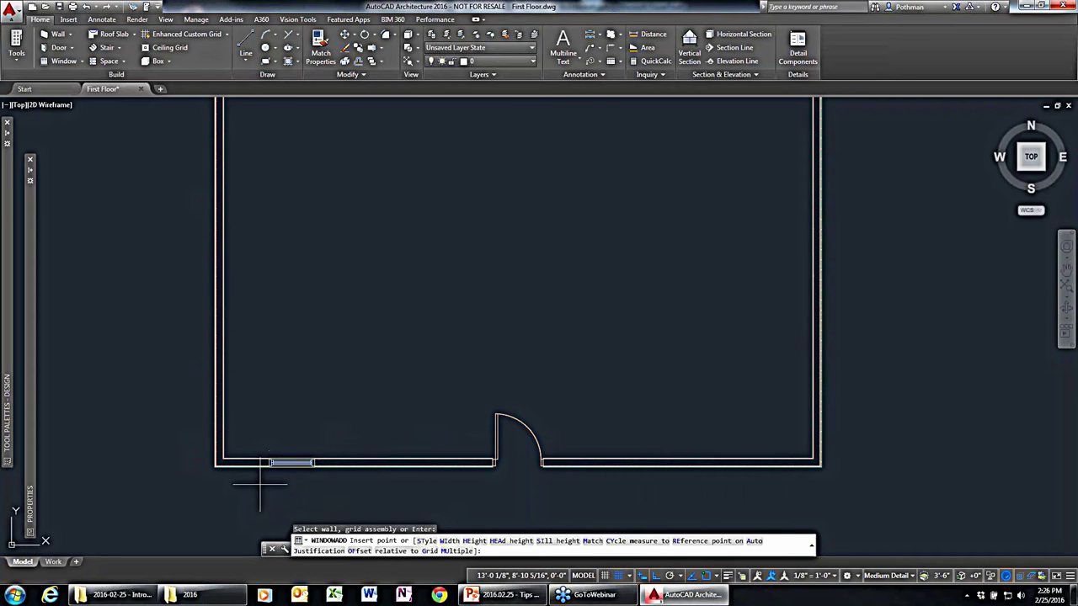
pyautogui.click(449, 498)
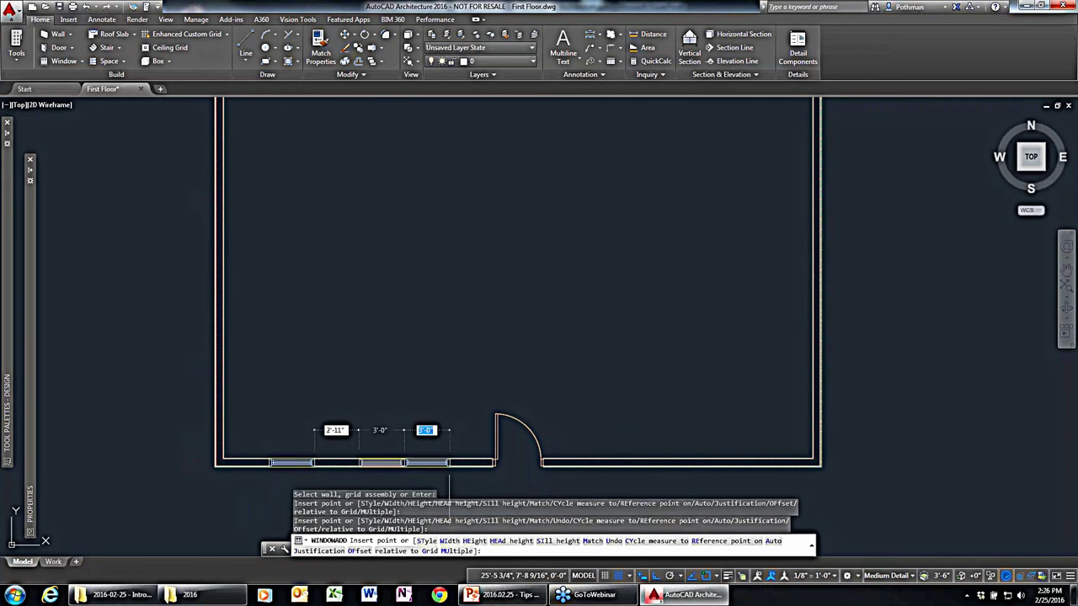
pyautogui.click(606, 463)
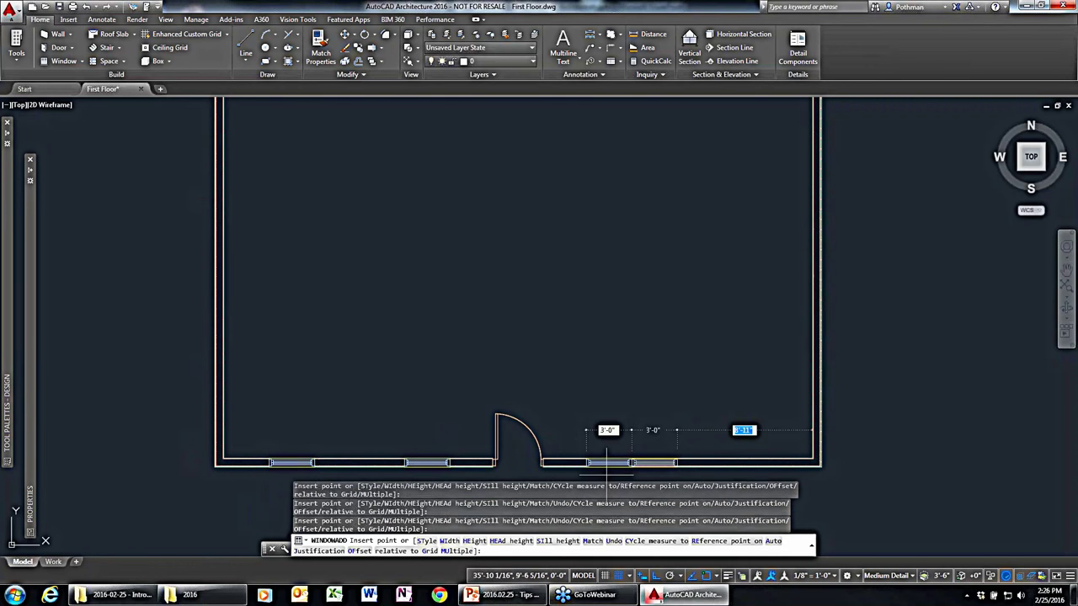
pyautogui.press('Escape')
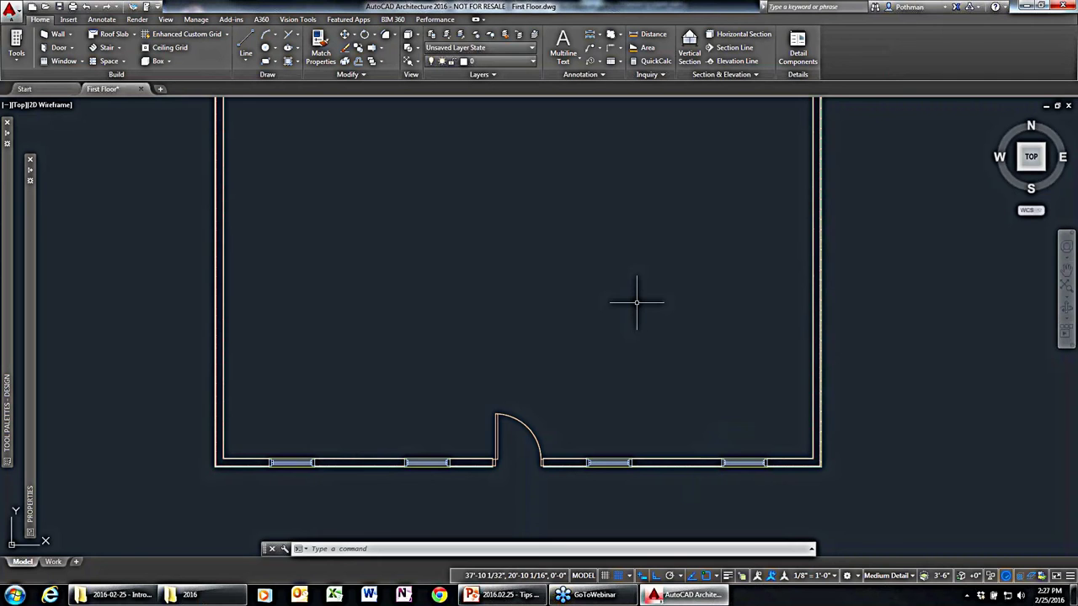
# Start adding a new window based on the leftmost double-hung window in the bottom wall.
pyautogui.scroll(-4, 581, 365)
pyautogui.scroll(4, 451, 425)
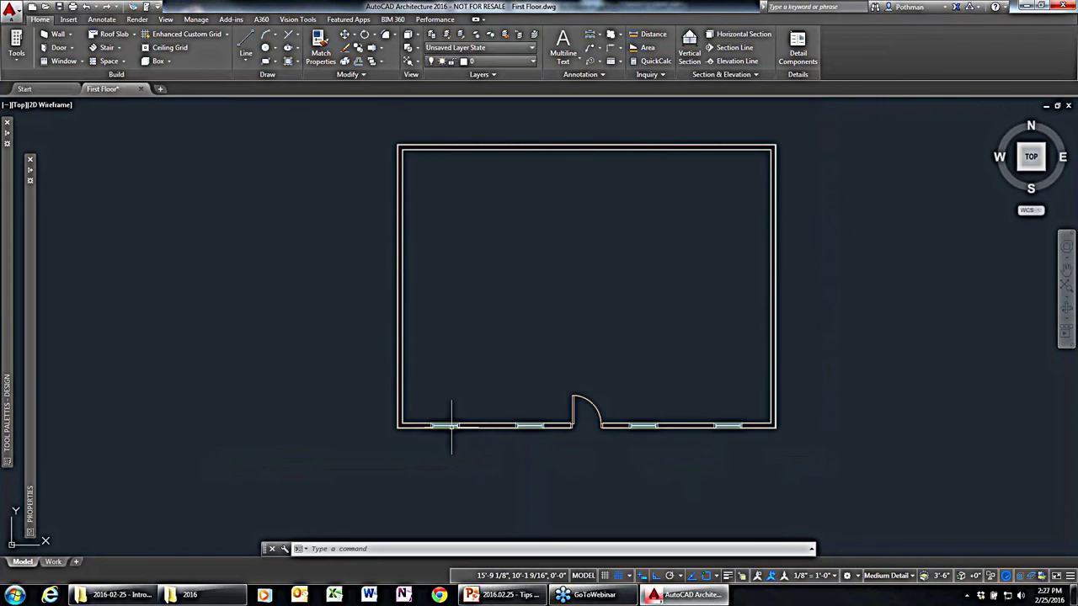
pyautogui.click(441, 425)
pyautogui.rightClick(471, 357)
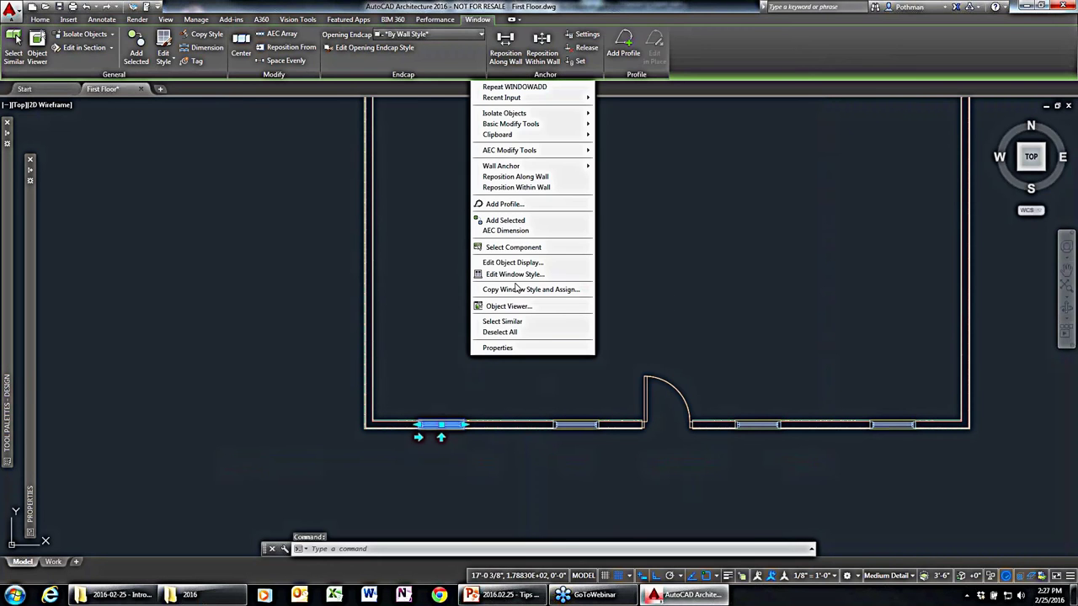
pyautogui.click(513, 221)
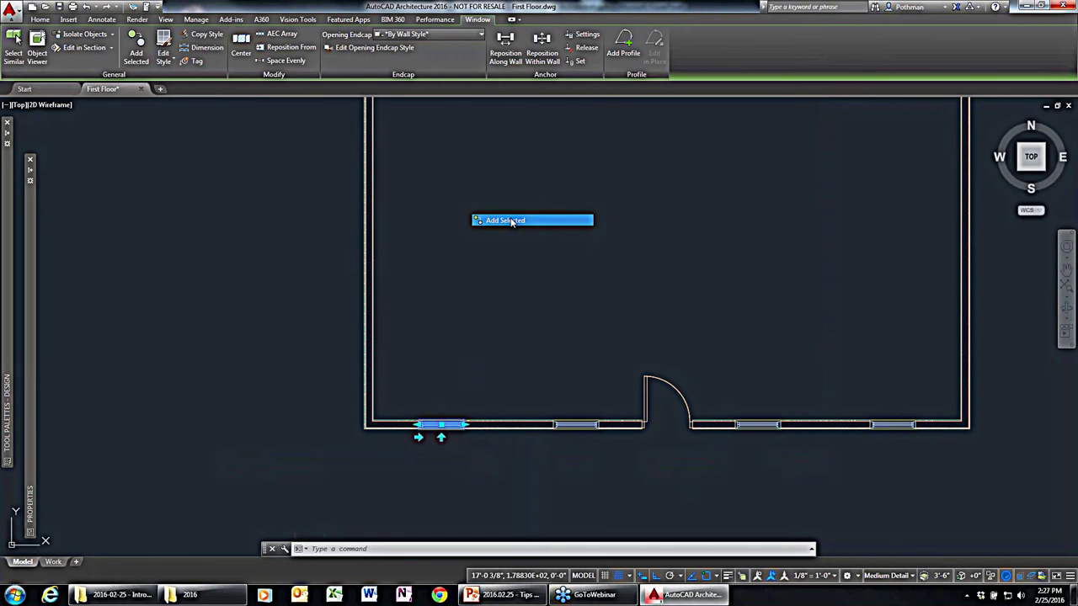
pyautogui.moveTo(561, 245); pyautogui.dragTo(461, 293, button='middle')
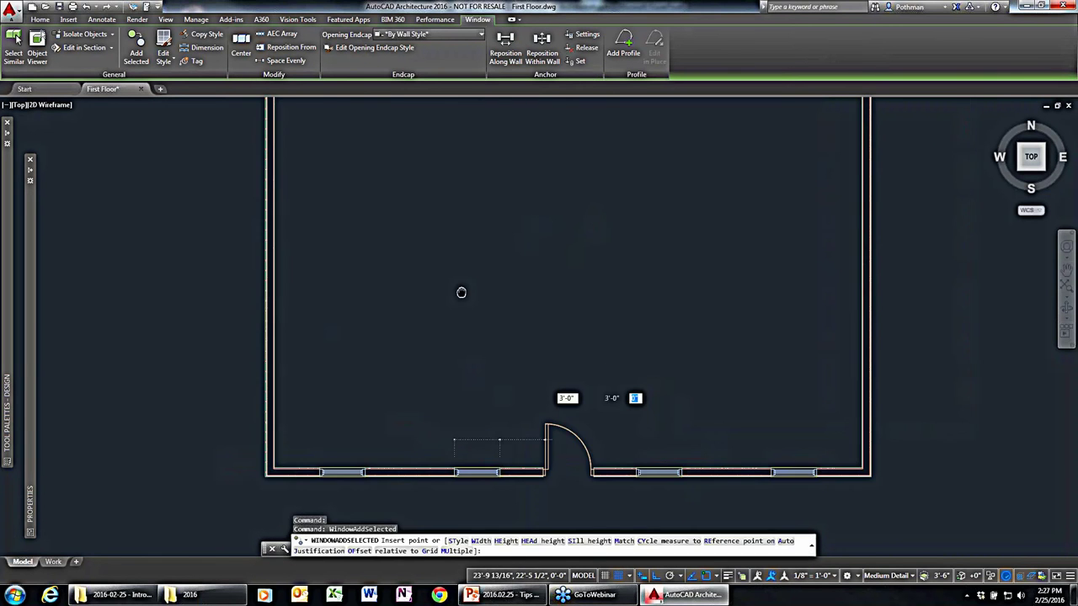
pyautogui.scroll(3, 462, 292)
pyautogui.scroll(-5, 428, 366)
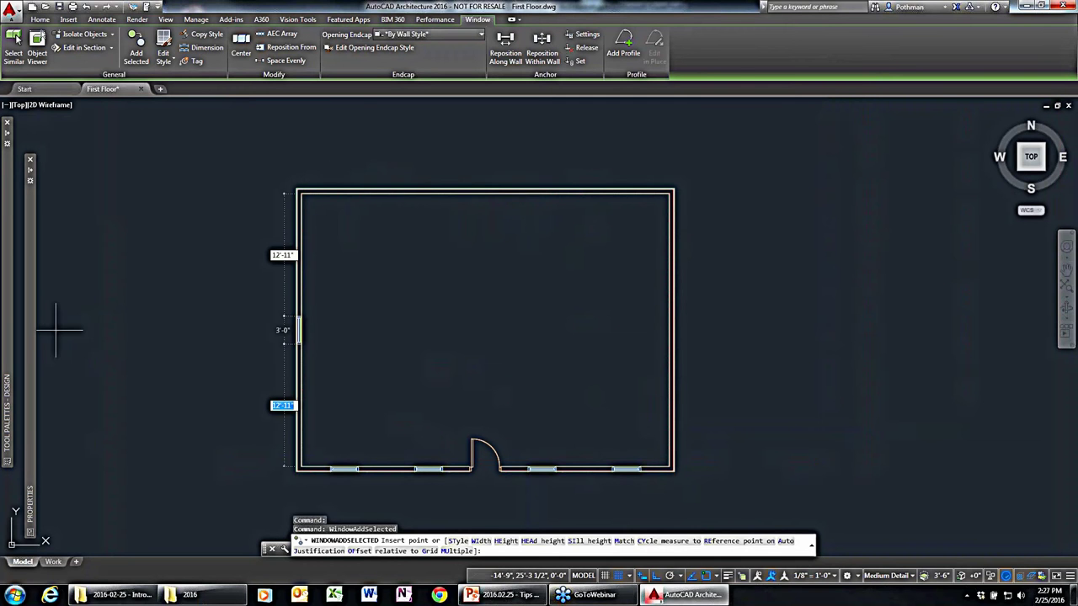
# Set the new window's height to 3'-0" and insert it at the middle of the top wall.
pyautogui.moveTo(30, 332)
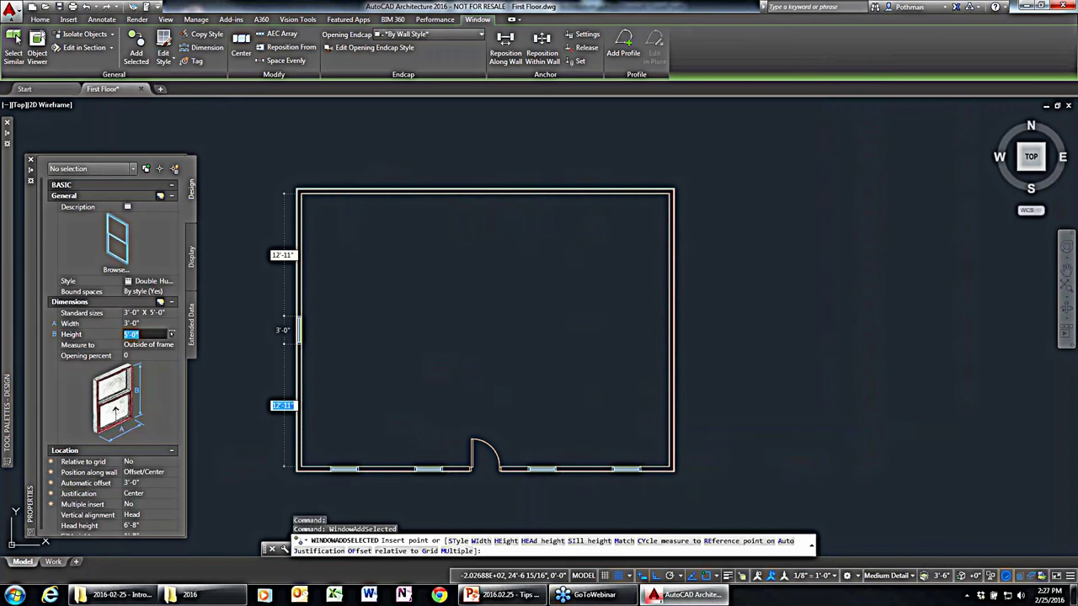
pyautogui.click(172, 335)
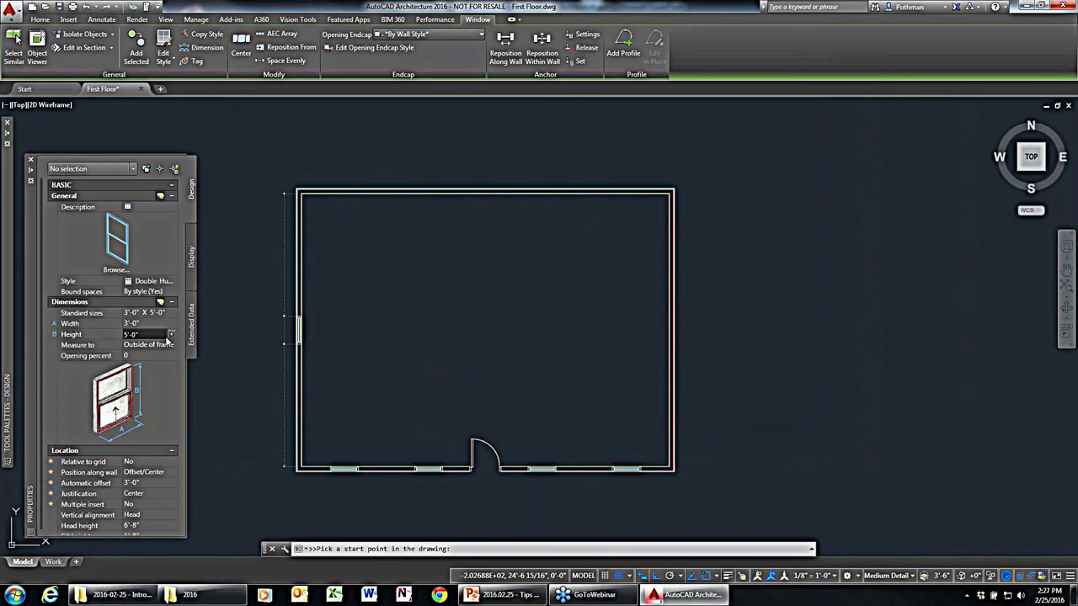
pyautogui.click(168, 336)
pyautogui.write("3'")
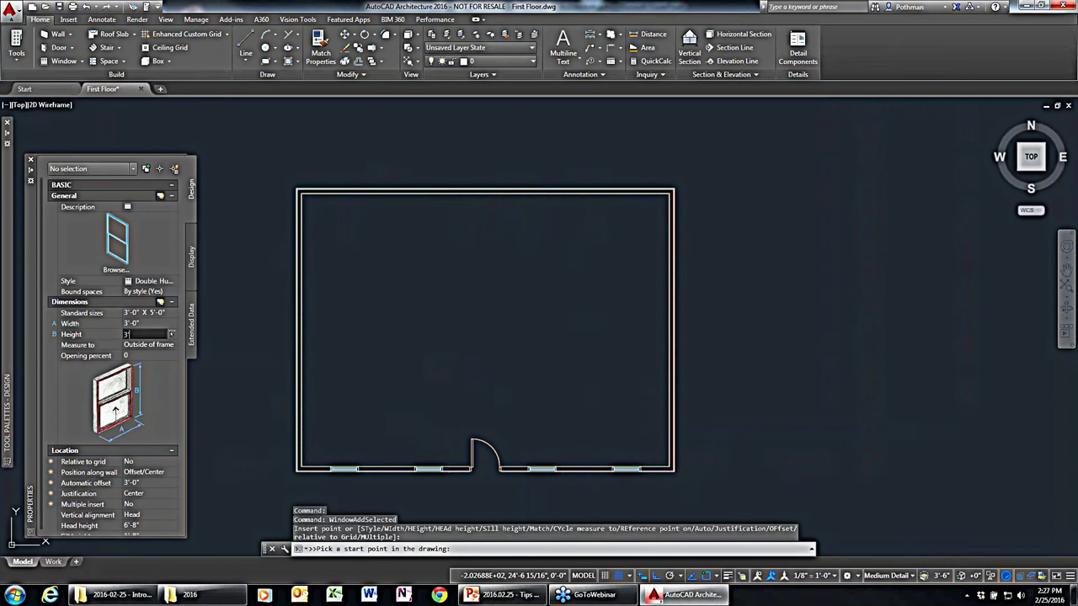
pyautogui.press('Tab')
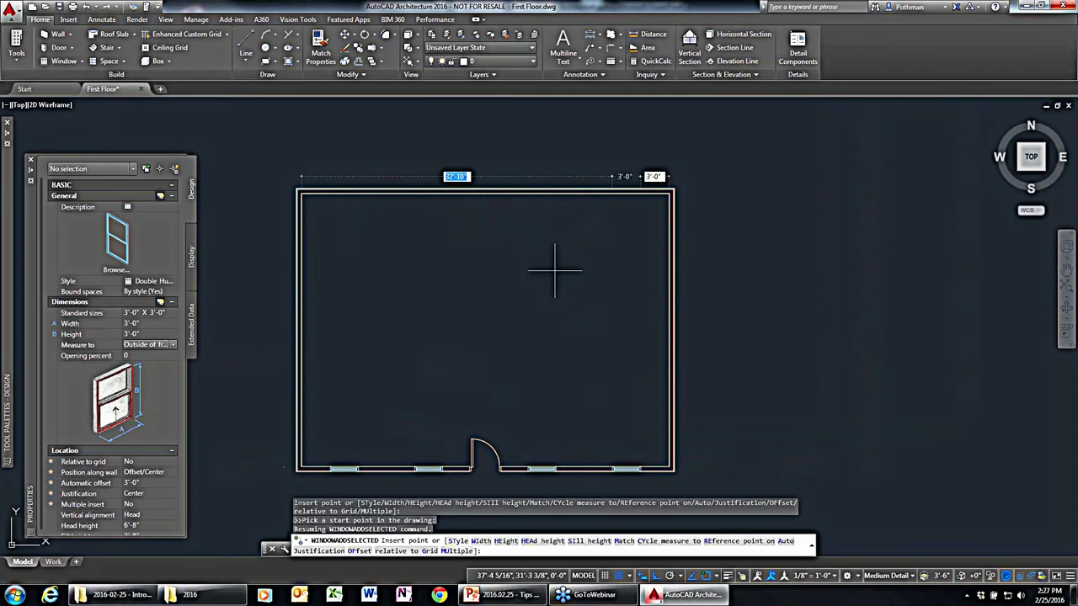
pyautogui.click(483, 208)
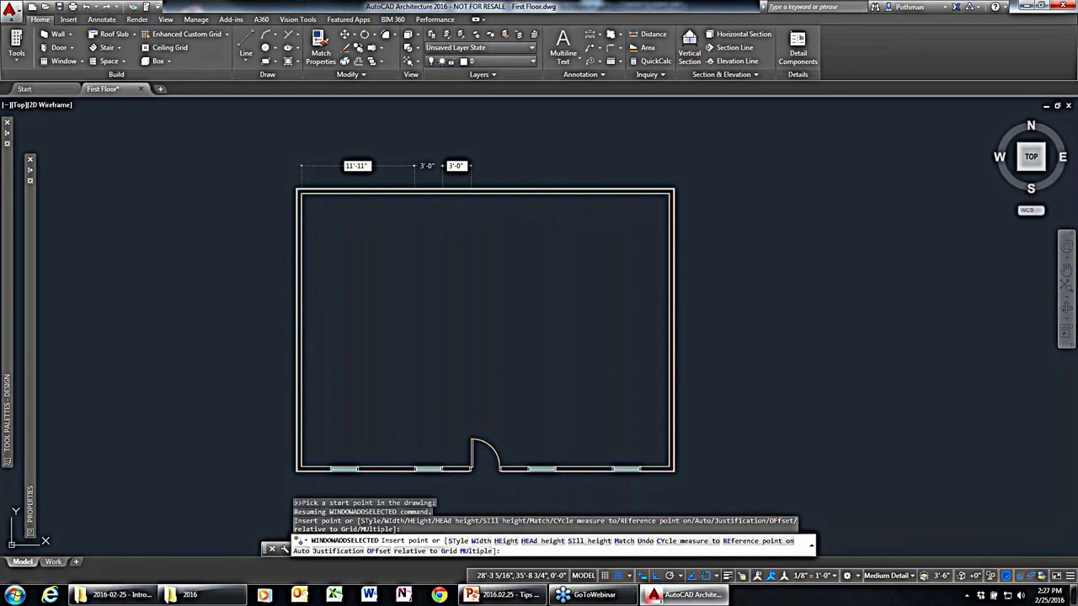
pyautogui.press('Escape')
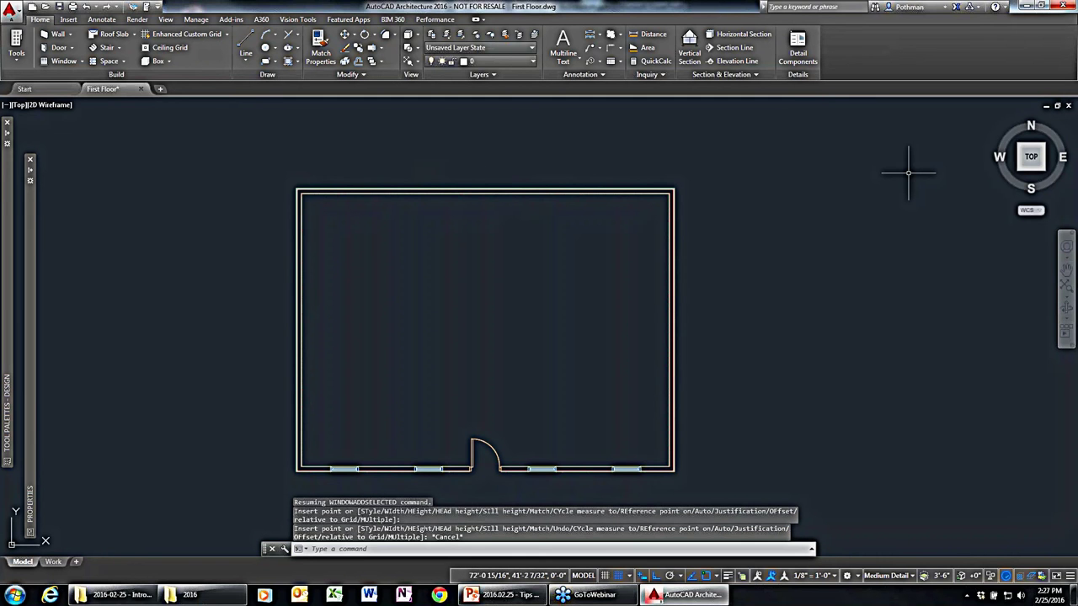
# Show the model in southeast isometric view and flip the window just right of the door to face the opposite side of the wall.
pyautogui.click(1041, 168)
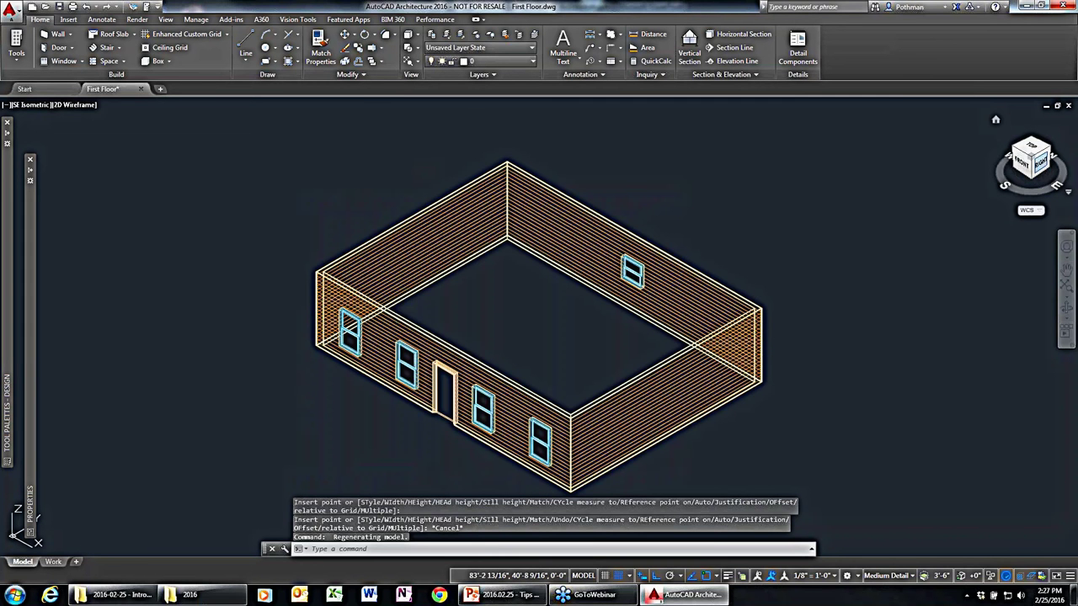
pyautogui.scroll(4, 448, 446)
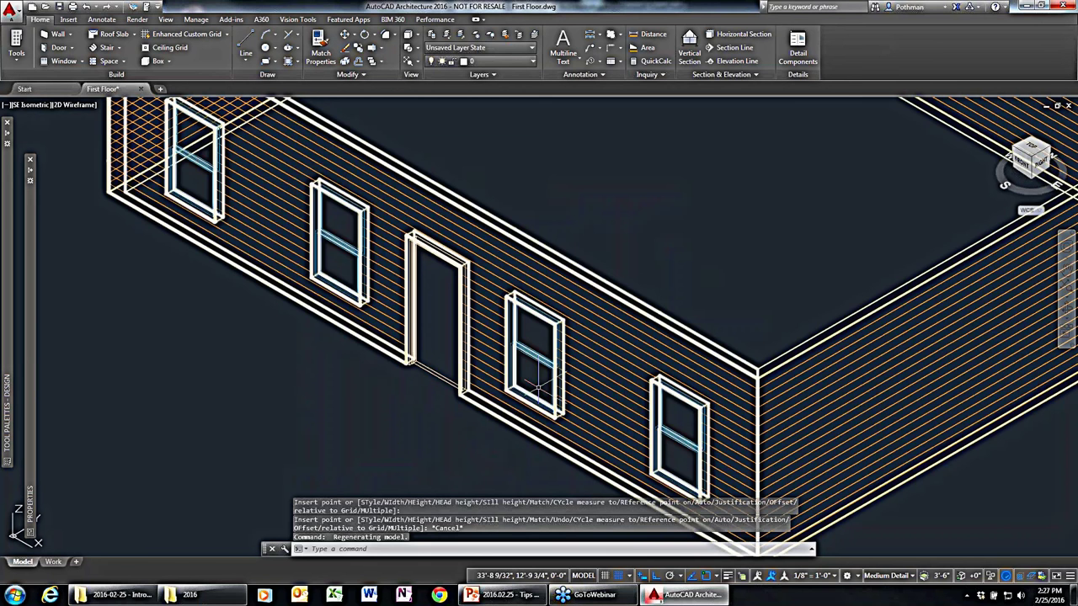
pyautogui.scroll(2, 535, 385)
pyautogui.click(577, 379)
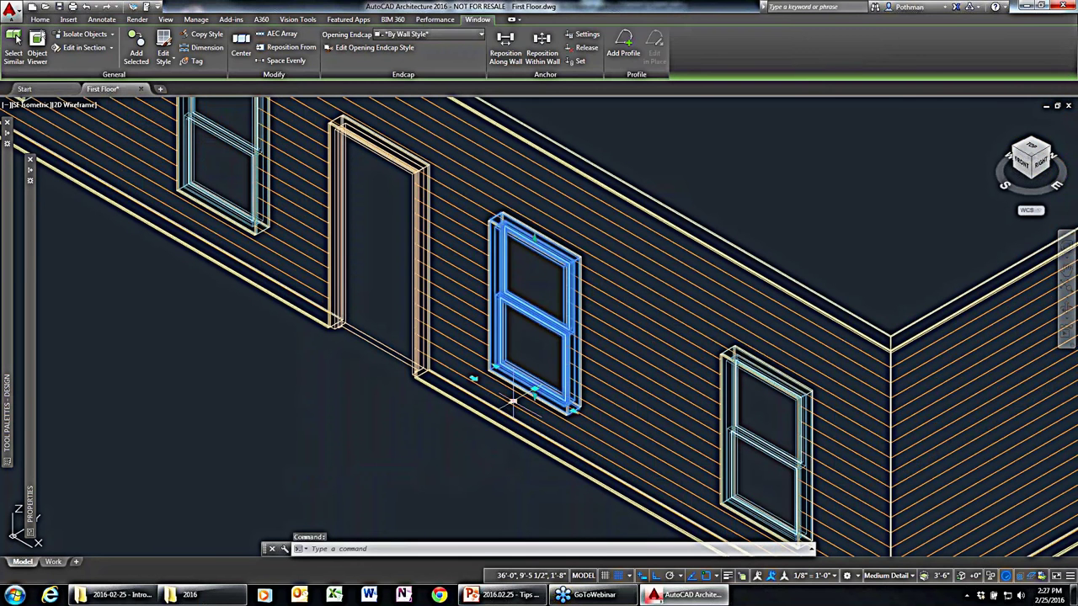
pyautogui.click(514, 401)
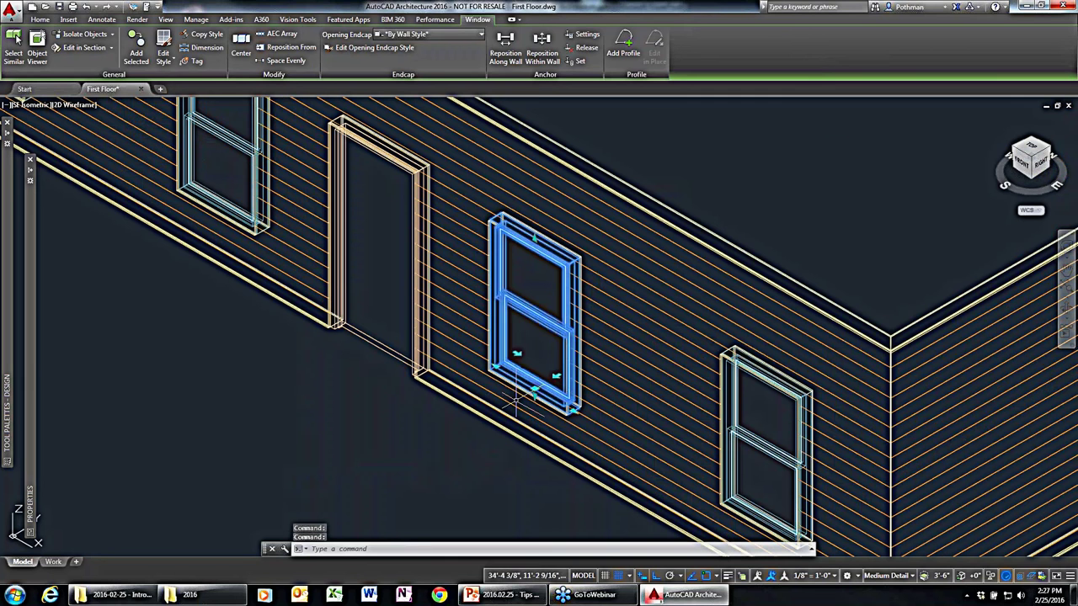
pyautogui.press('Escape')
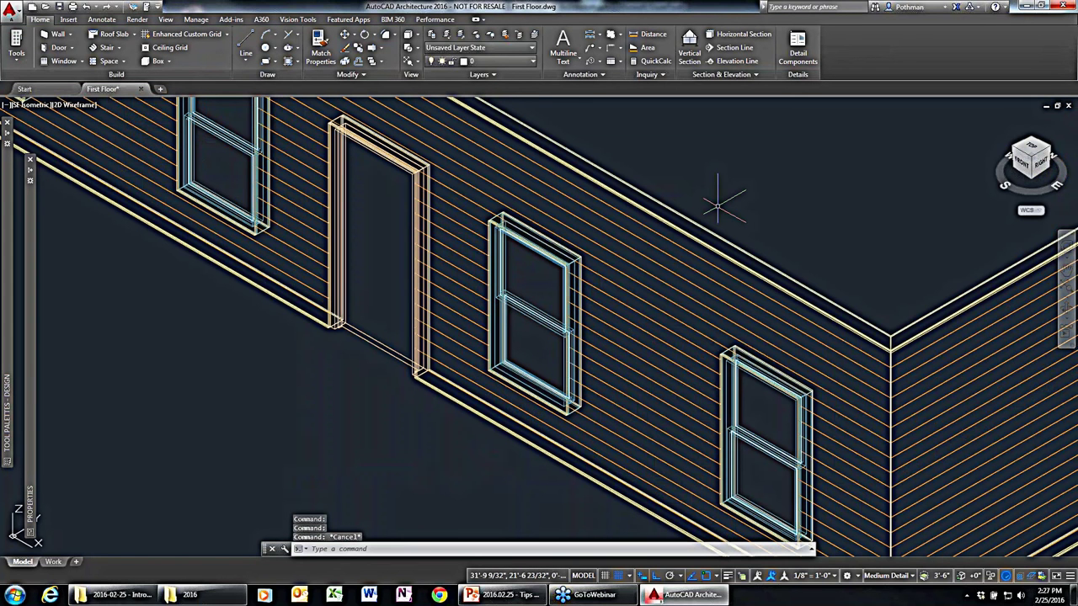
# Change the front door's style to Hinged - Single - Exterior Panel and clear the selection.
pyautogui.scroll(-2, 717, 202)
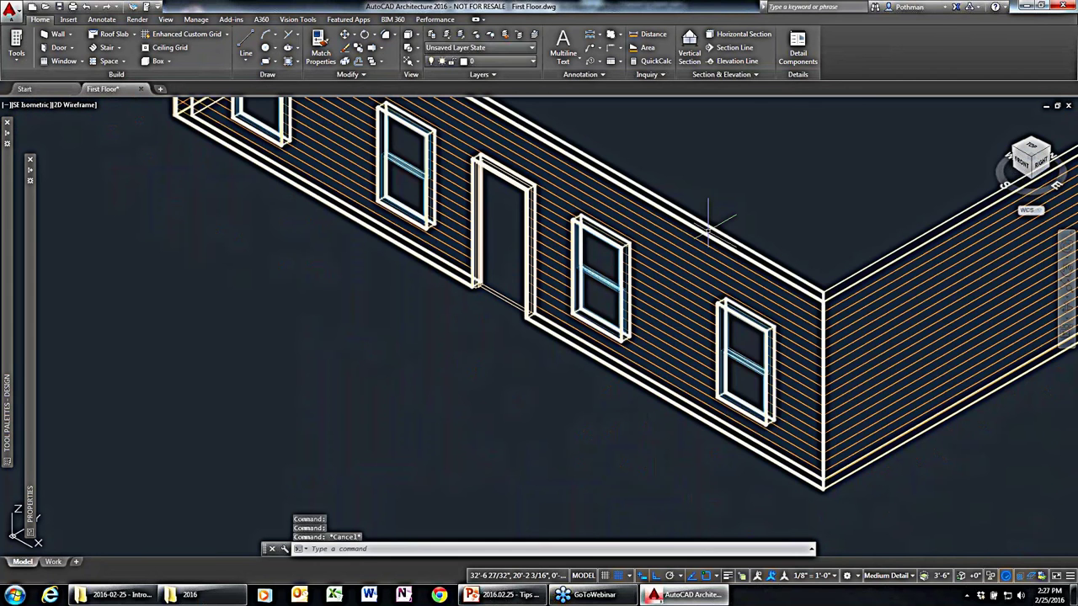
pyautogui.middleClick(708, 225)
pyautogui.middleClick(709, 226)
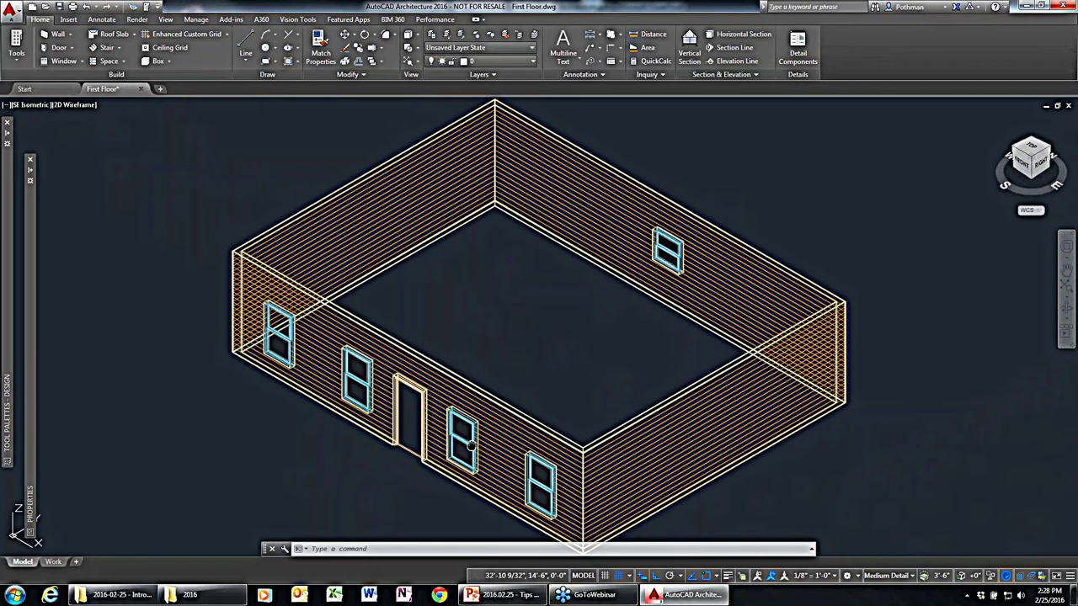
pyautogui.keyDown('shift'); pyautogui.moveTo(471, 446); pyautogui.dragTo(530, 346, button='middle'); pyautogui.keyUp('shift')
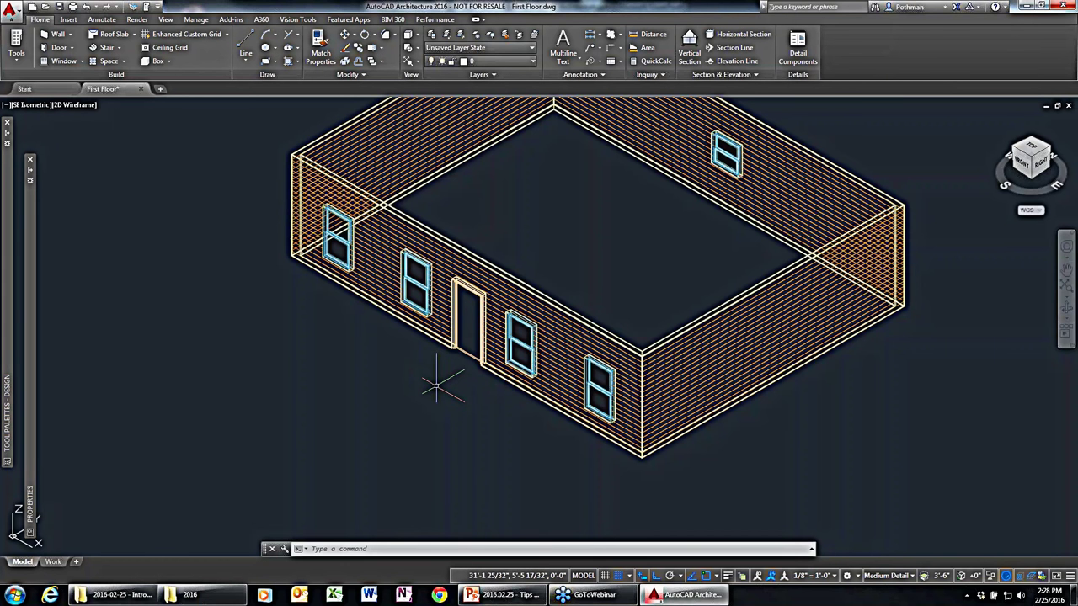
pyautogui.scroll(4, 503, 362)
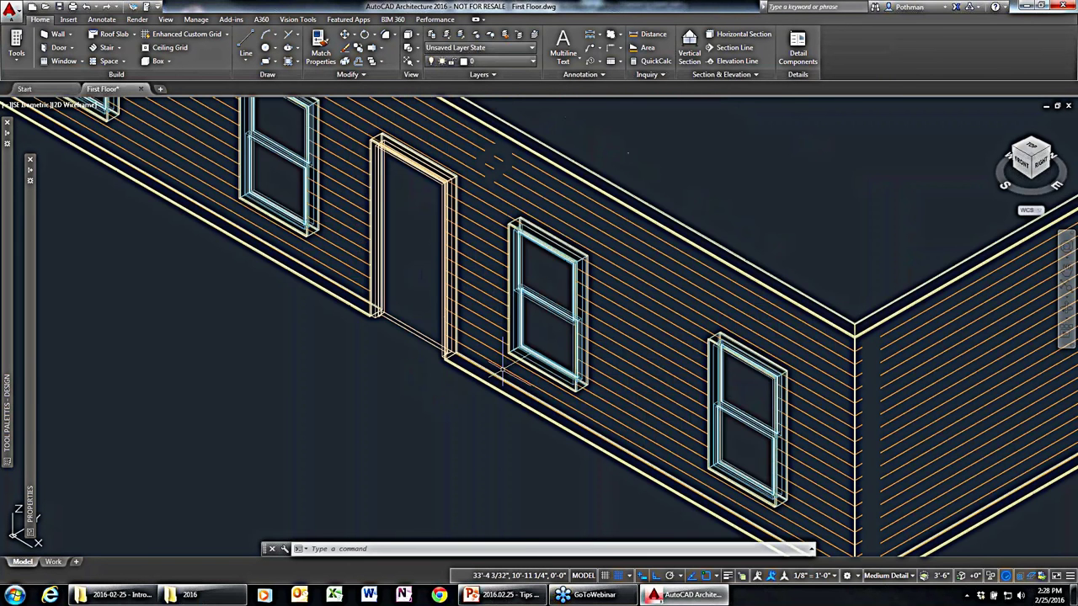
pyautogui.click(412, 334)
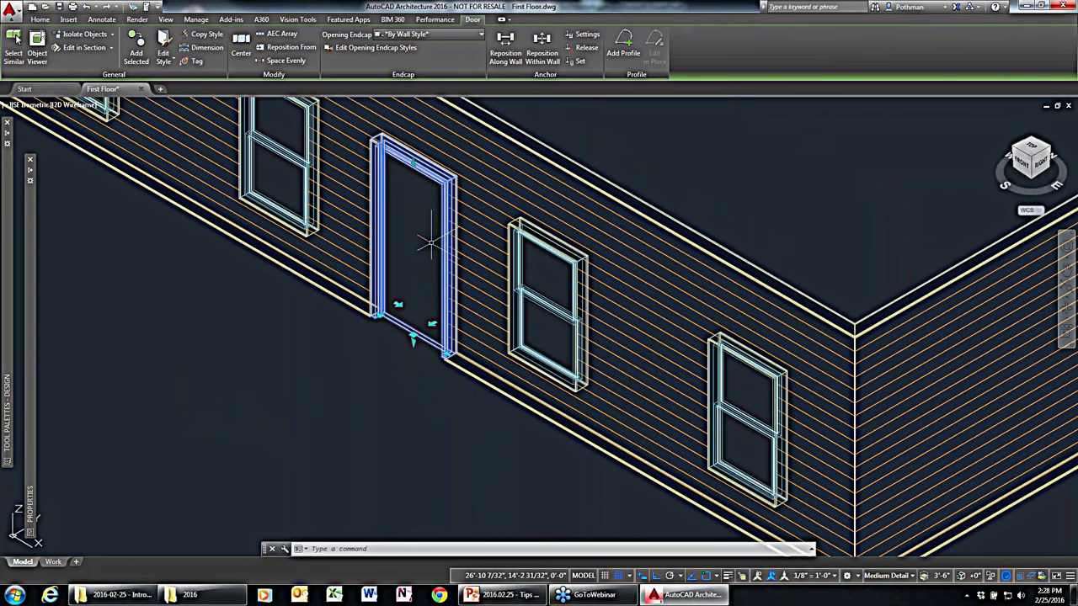
pyautogui.moveTo(22, 331)
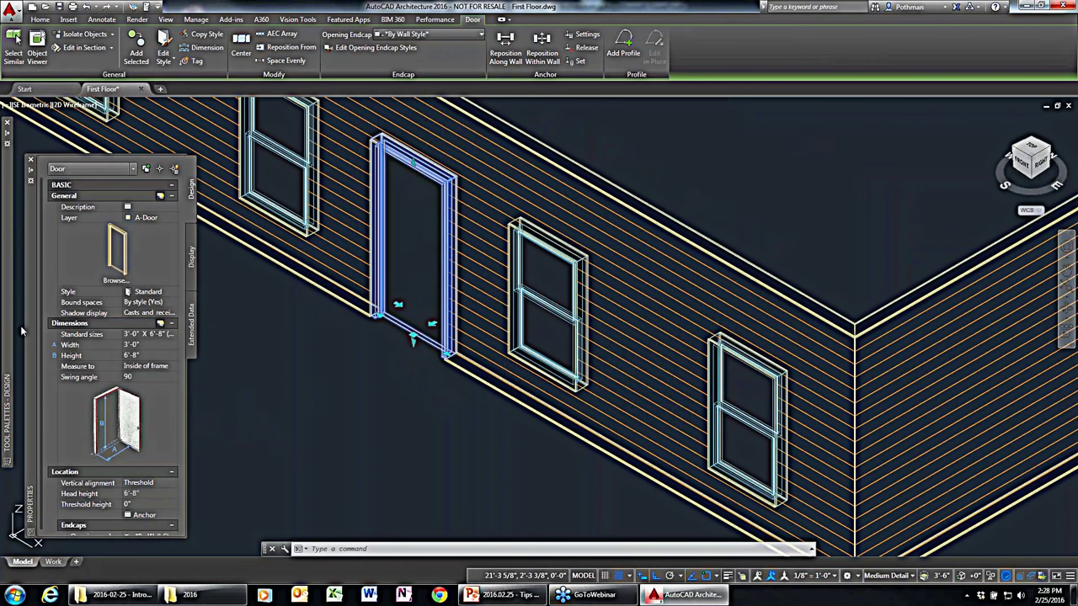
pyautogui.click(172, 293)
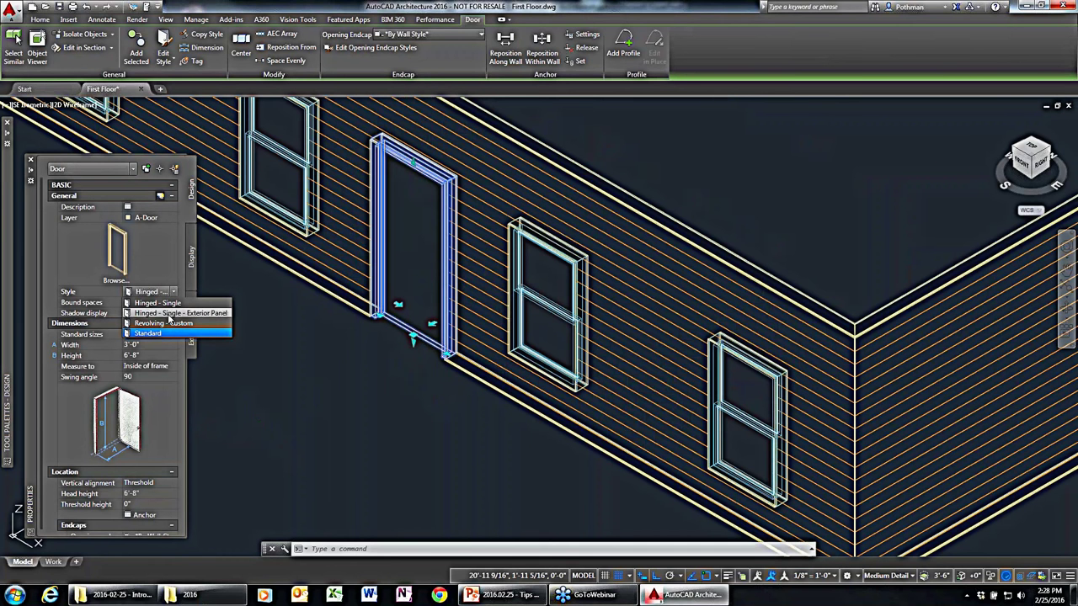
pyautogui.click(169, 315)
pyautogui.press('Escape')
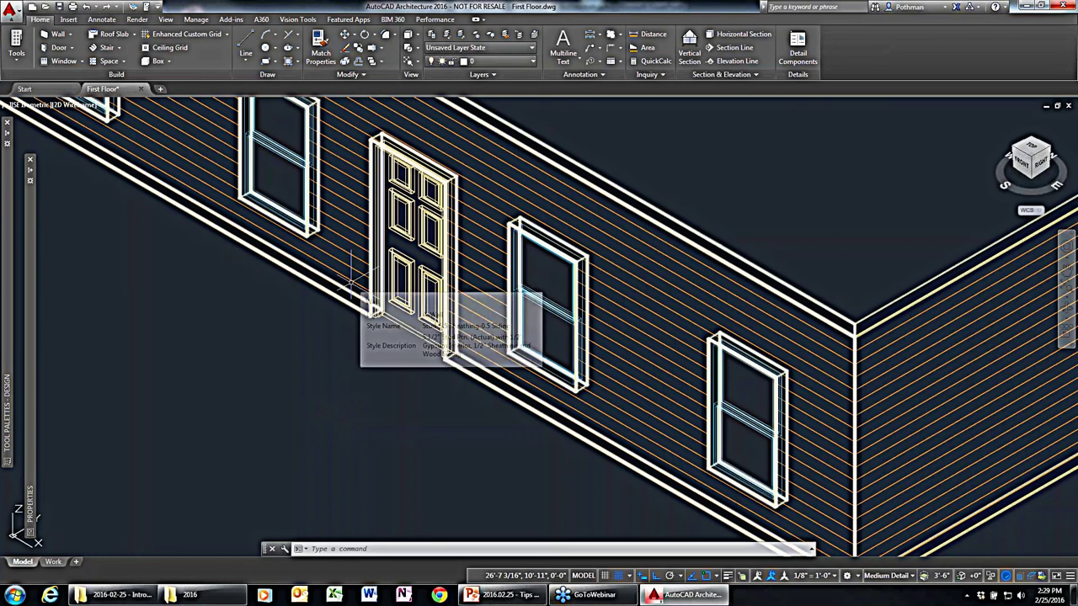
# Edit the Double Hung window style and start adding a muntins block to its Model display representation.
pyautogui.click(544, 293)
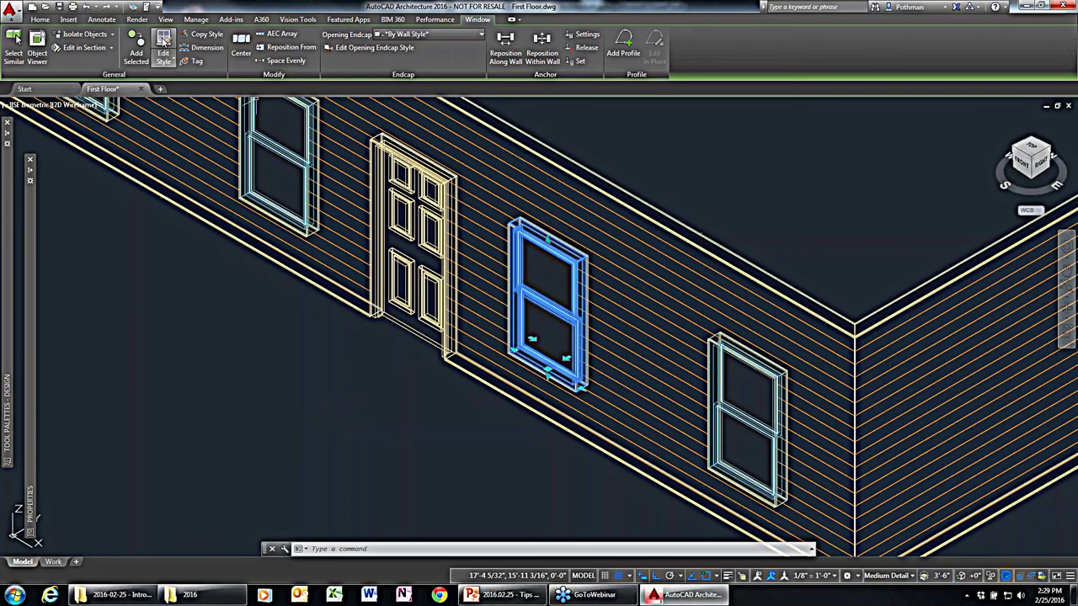
pyautogui.click(165, 43)
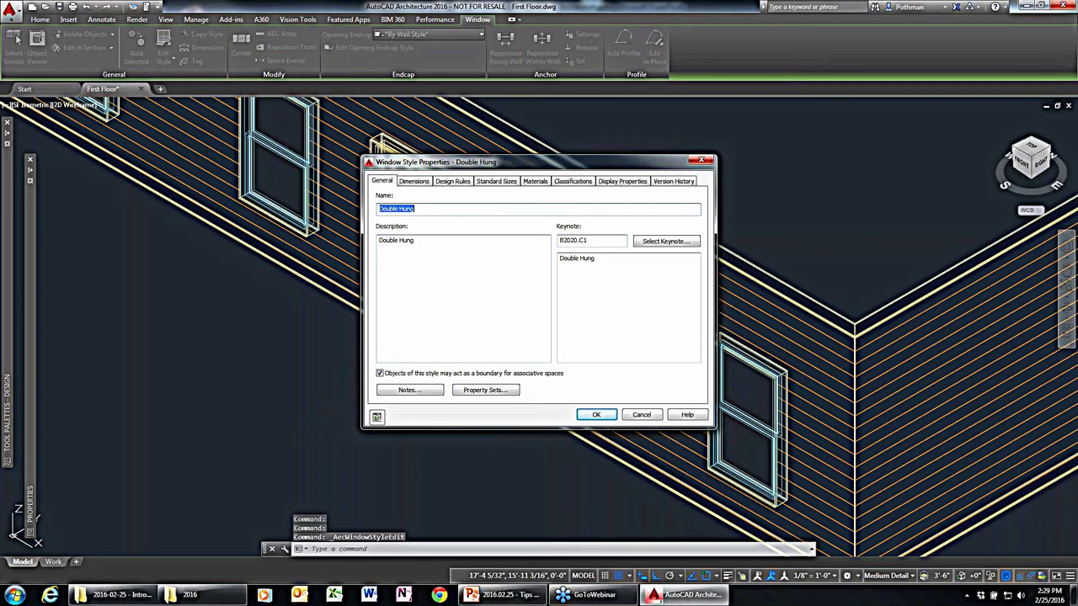
pyautogui.click(623, 181)
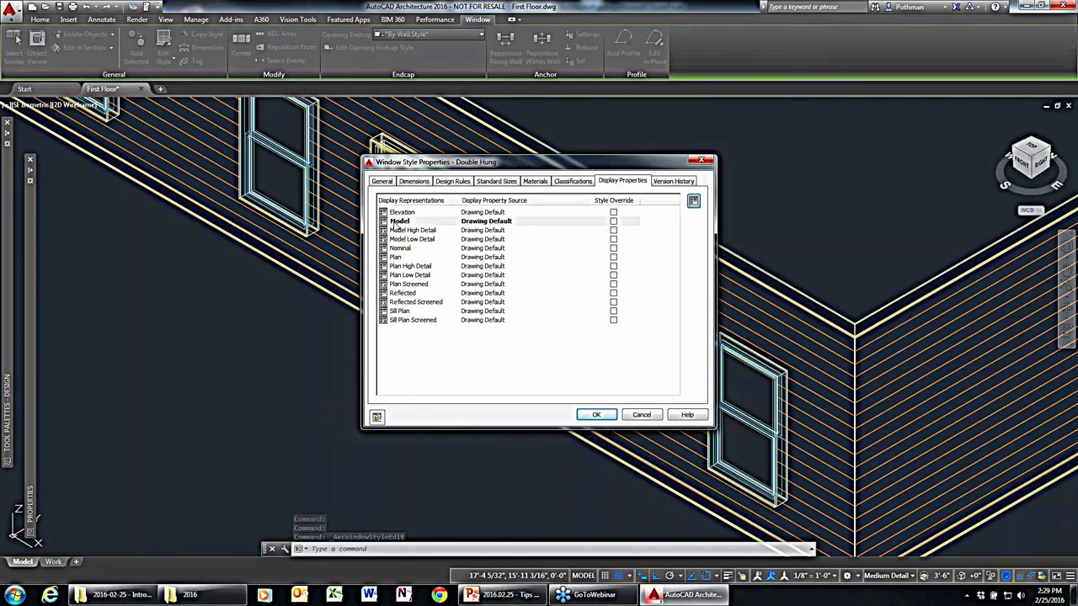
pyautogui.doubleClick(395, 222)
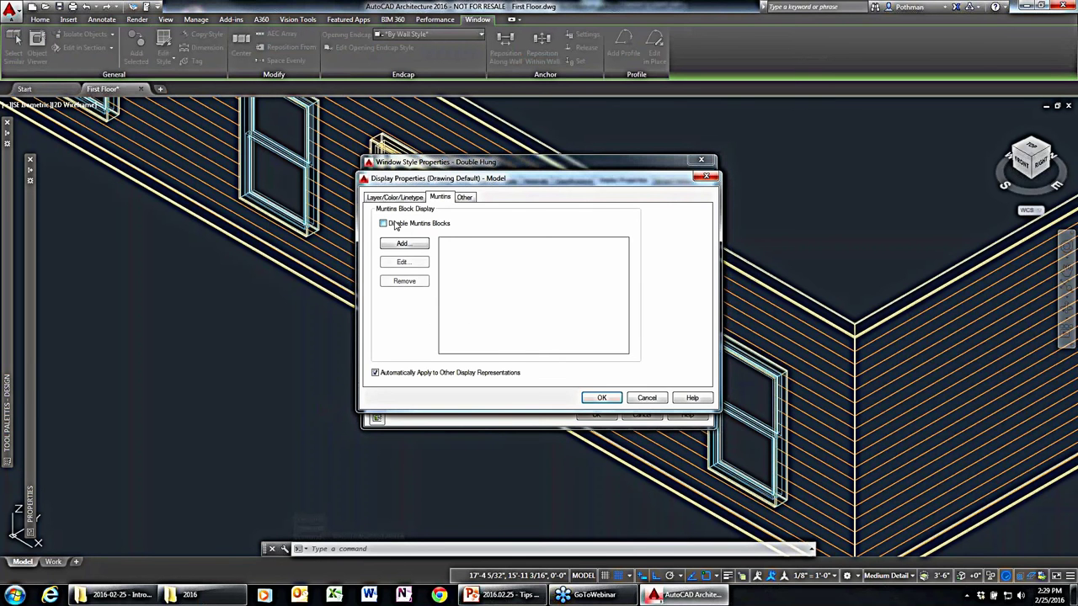
pyautogui.click(401, 244)
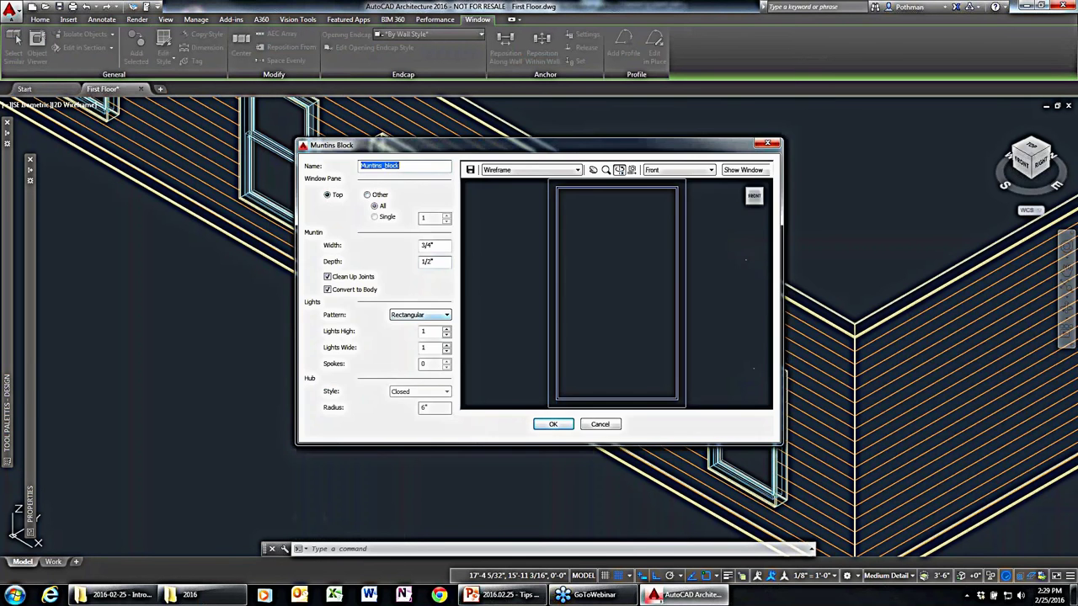
# Apply rectangular muntins to all other window panes with a 1/2" width, 3 lights high and 3 lights wide.
pyautogui.doubleClick(448, 245)
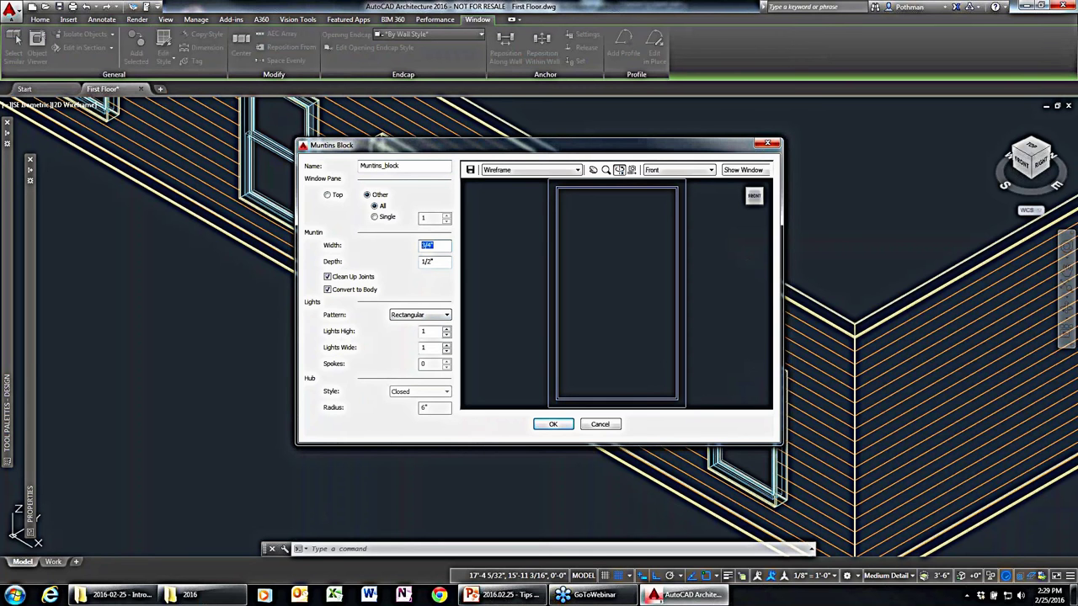
pyautogui.write('1/2"')
pyautogui.press('Tab')
pyautogui.click(447, 329)
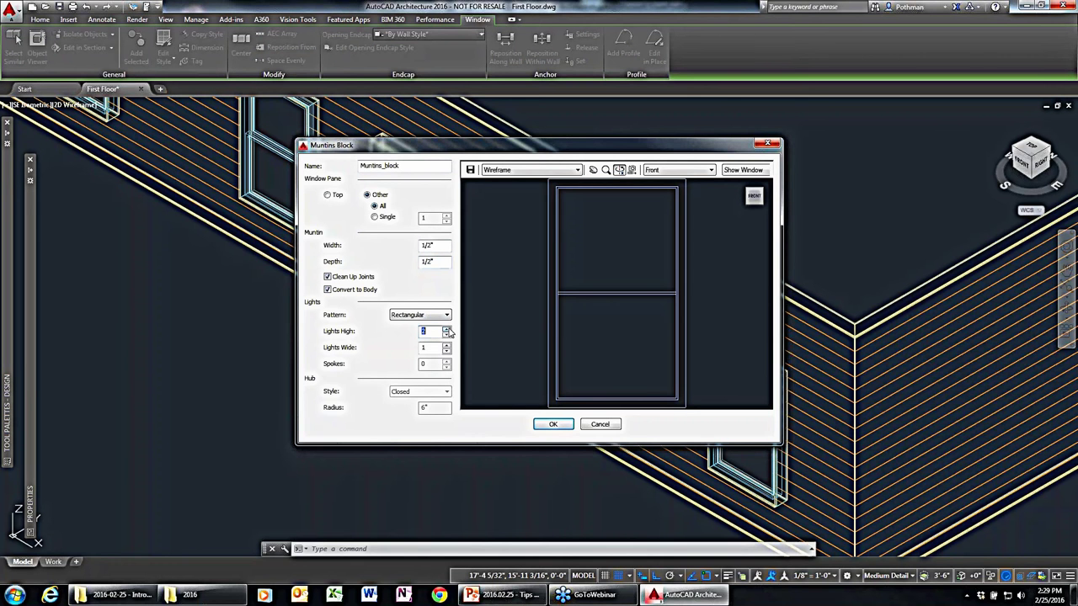
pyautogui.click(447, 328)
pyautogui.click(447, 344)
pyautogui.click(447, 344)
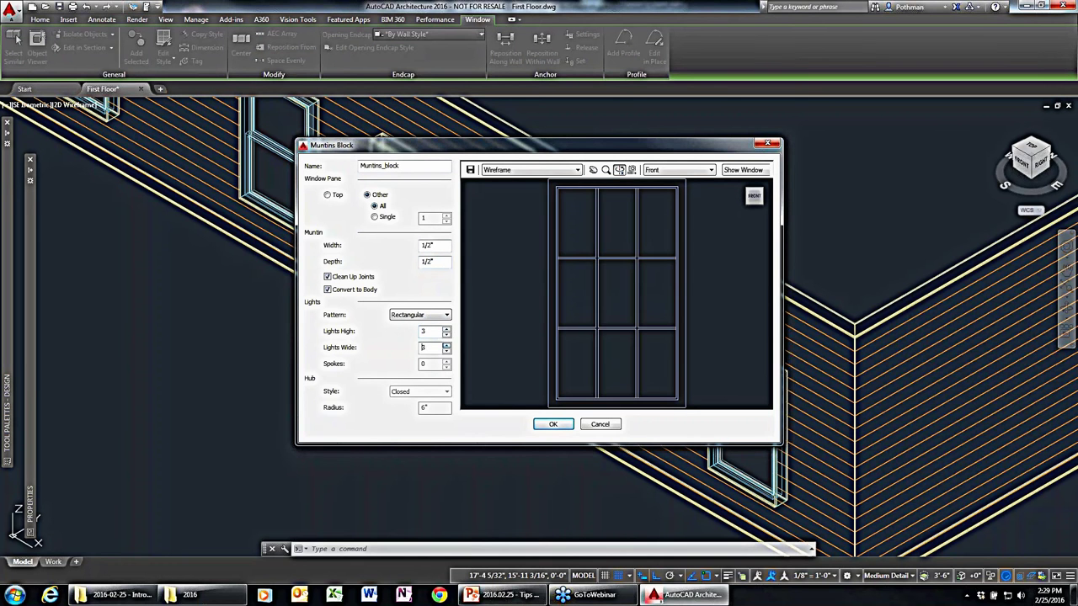
pyautogui.click(549, 425)
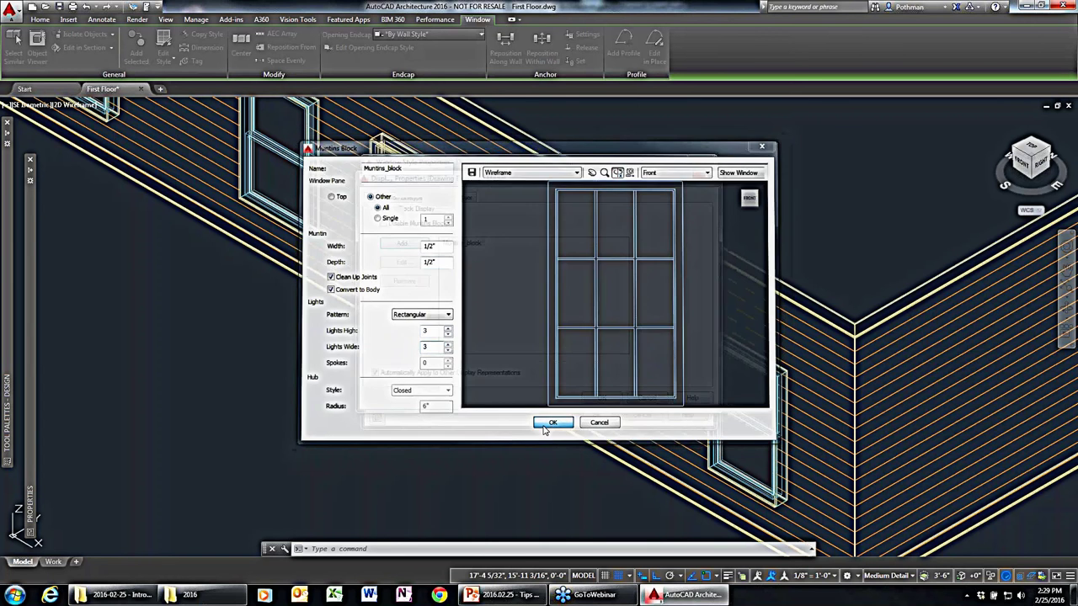
pyautogui.click(610, 397)
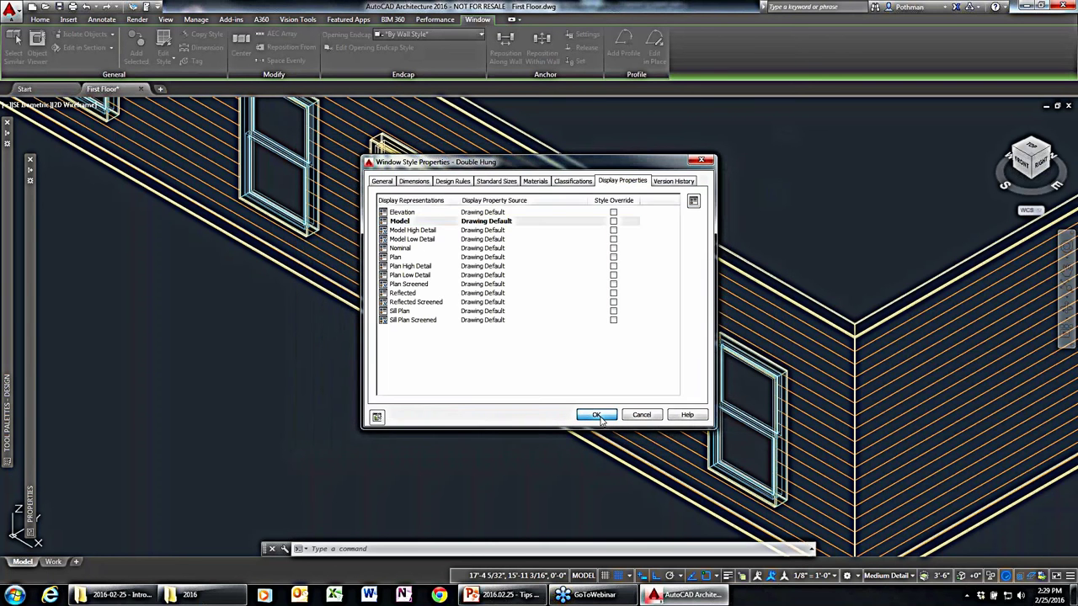
pyautogui.click(598, 415)
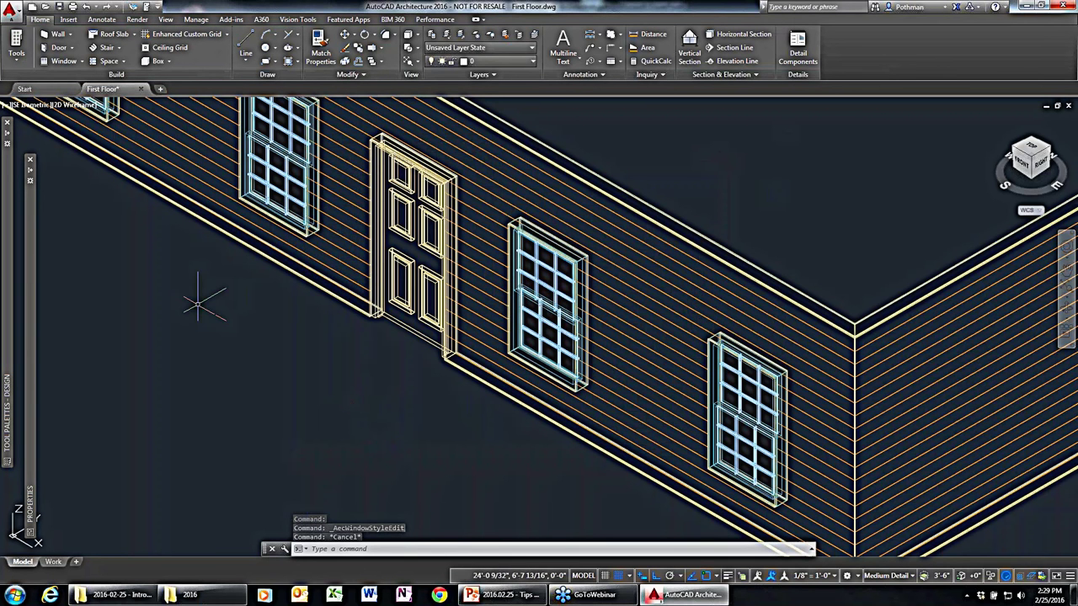
# Switch the model from the isometric view to the plan view, showing the whole building.
pyautogui.moveTo(219, 327); pyautogui.dragTo(307, 420, button='middle')
pyautogui.scroll(2, 319, 431)
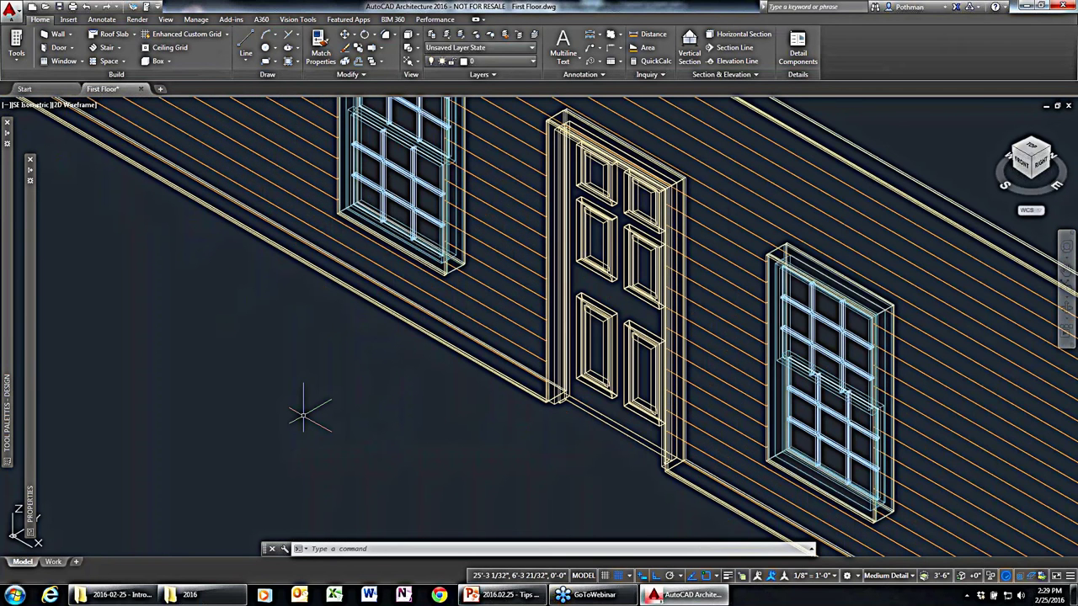
pyautogui.scroll(-4, 306, 414)
pyautogui.write('plan')
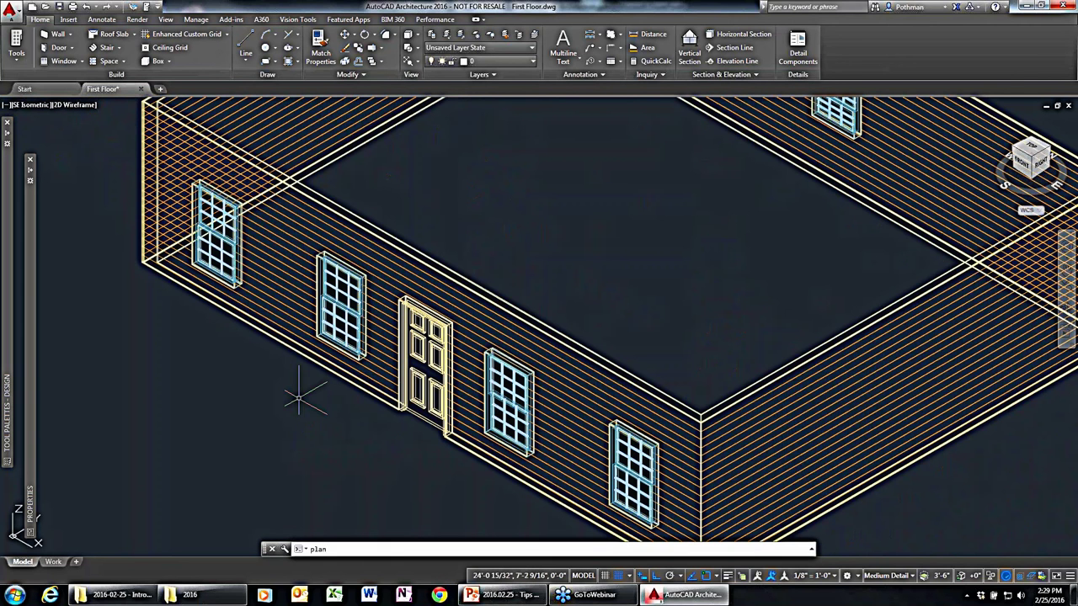
pyautogui.press('Return')
pyautogui.press('Return')
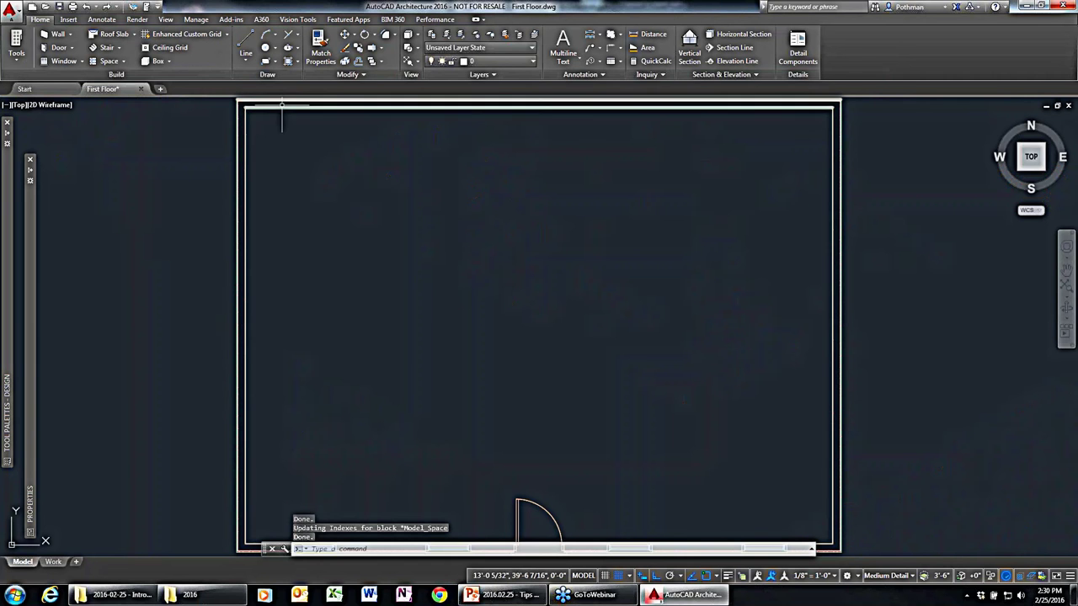
pyautogui.scroll(-2, 322, 266)
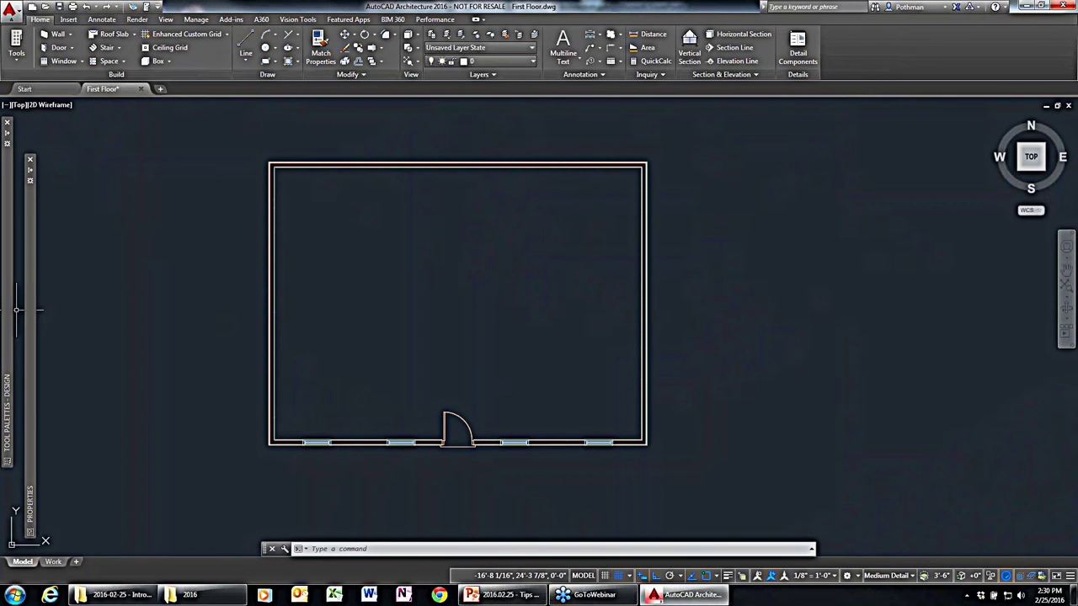
# Add a Wood-Housed multi-landing stair as one straight flight running from just inside the front door toward the back wall.
pyautogui.moveTo(8, 312)
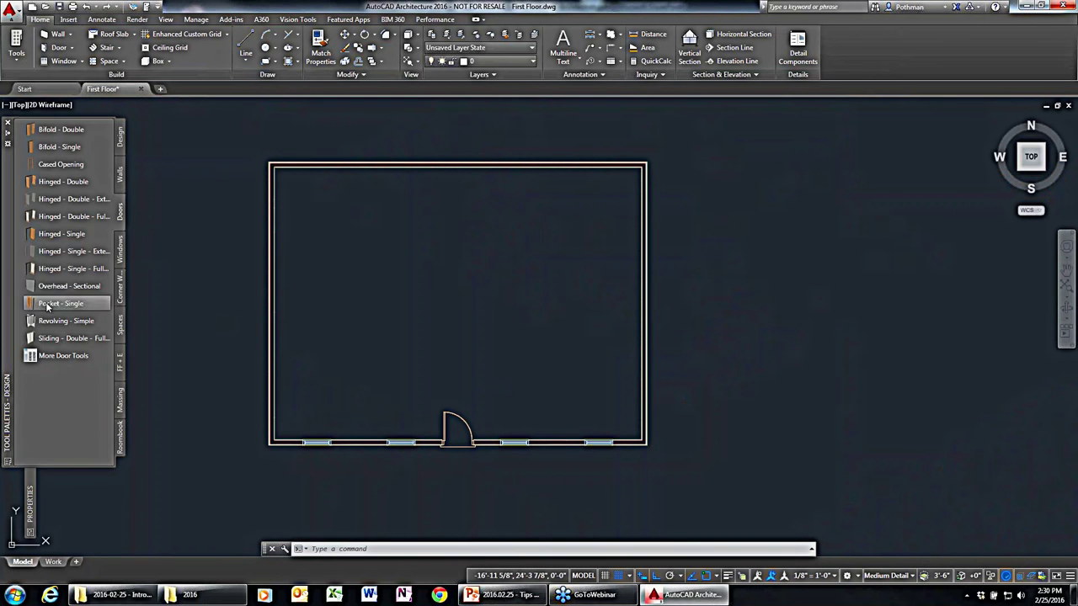
pyautogui.click(119, 148)
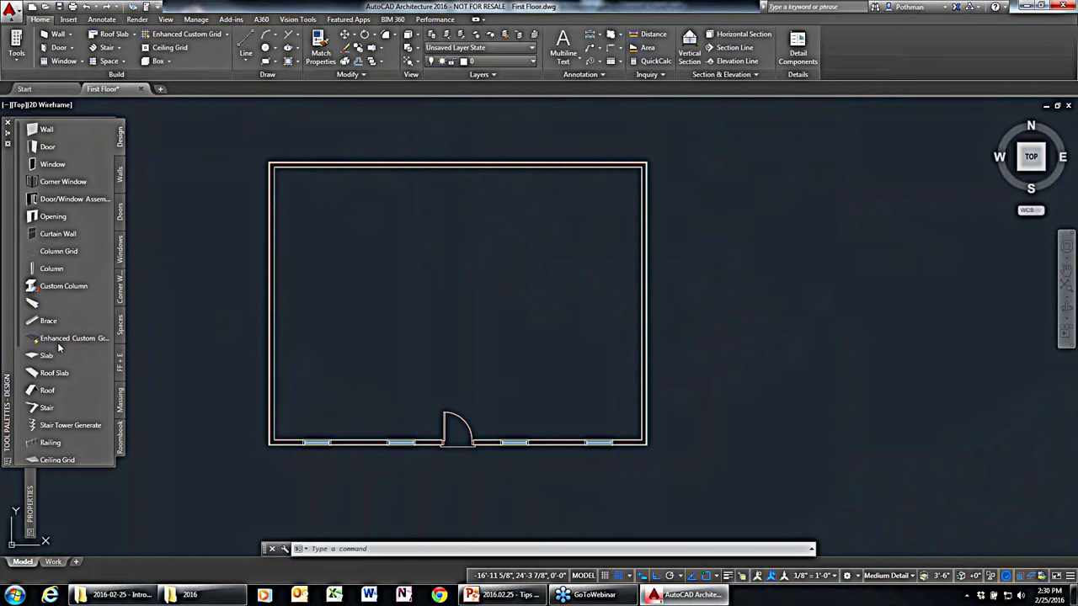
pyautogui.click(44, 408)
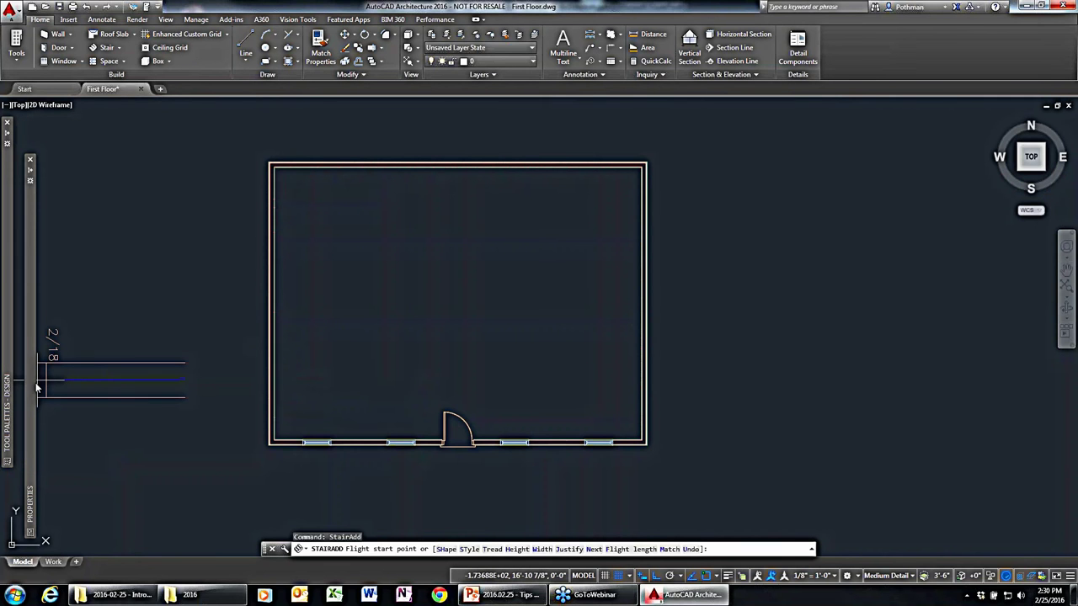
pyautogui.moveTo(33, 388)
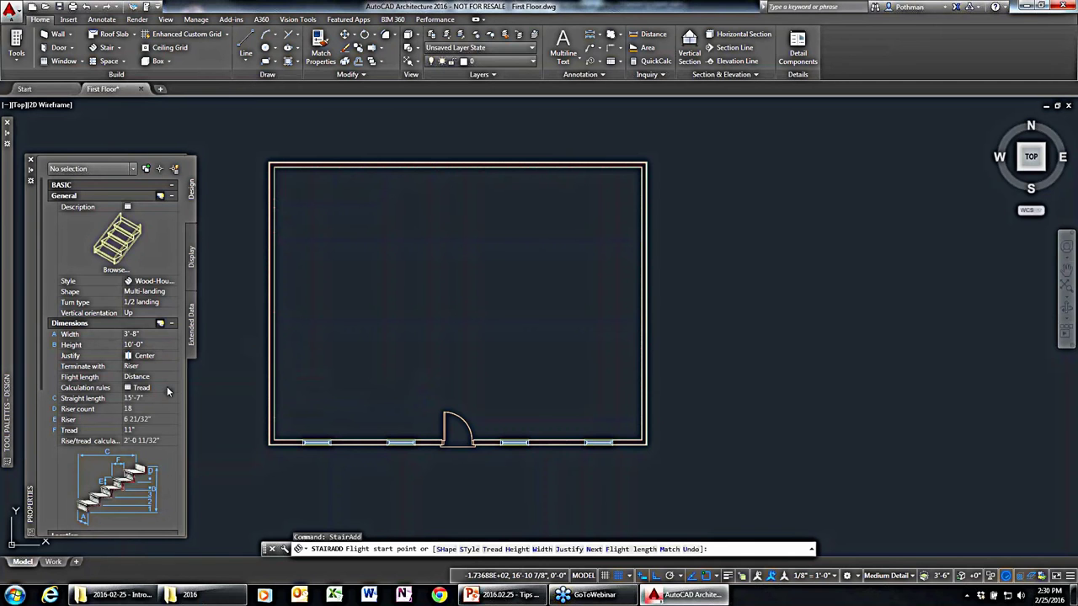
pyautogui.click(455, 391)
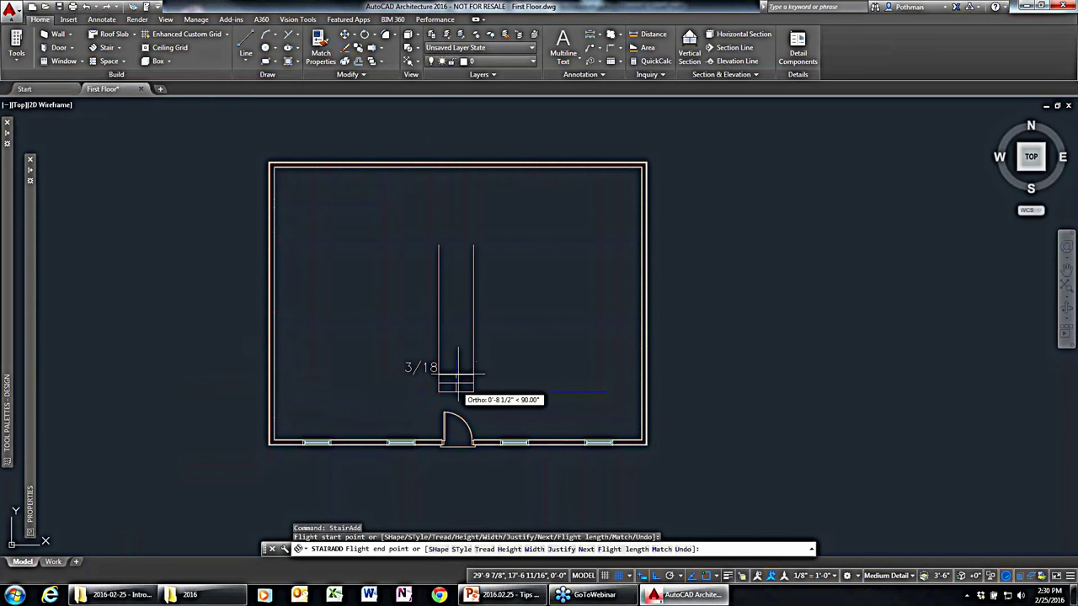
pyautogui.click(430, 193)
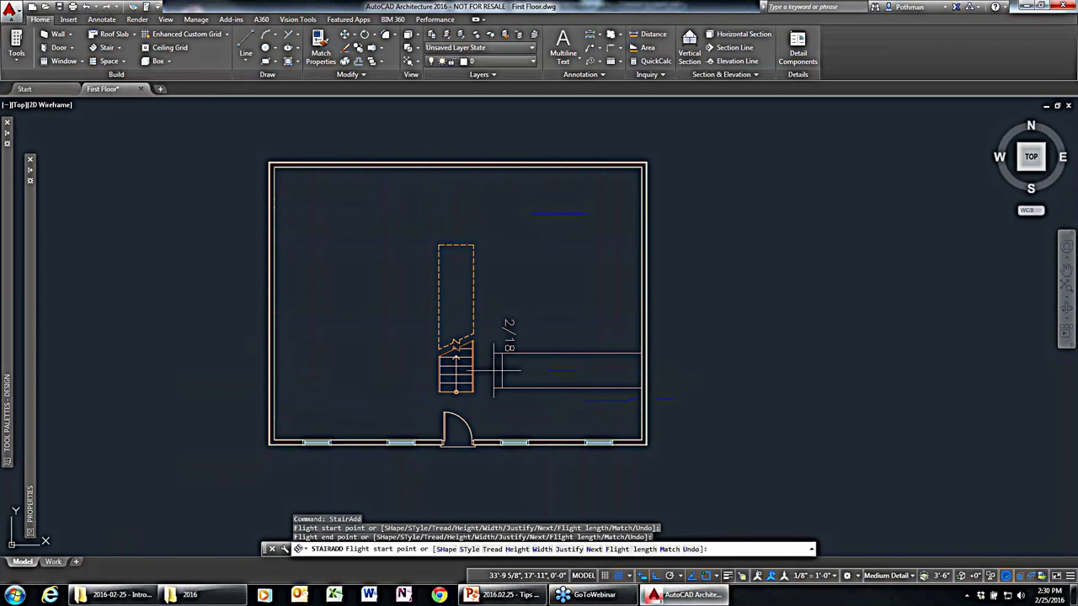
pyautogui.press('Escape')
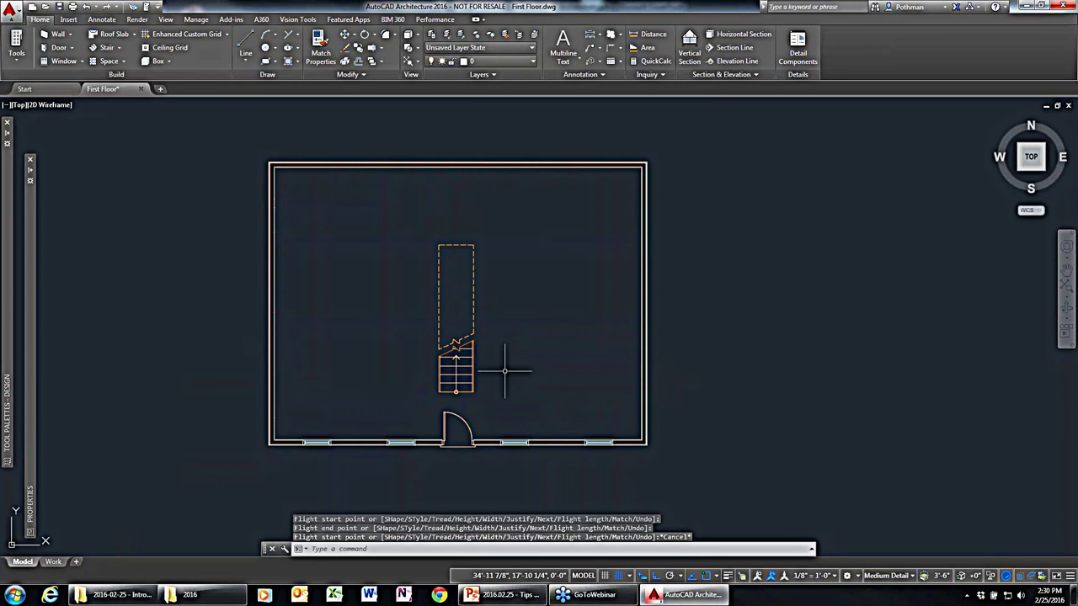
# Split the model space into two side-by-side vertical viewports.
pyautogui.scroll(2, 504, 370)
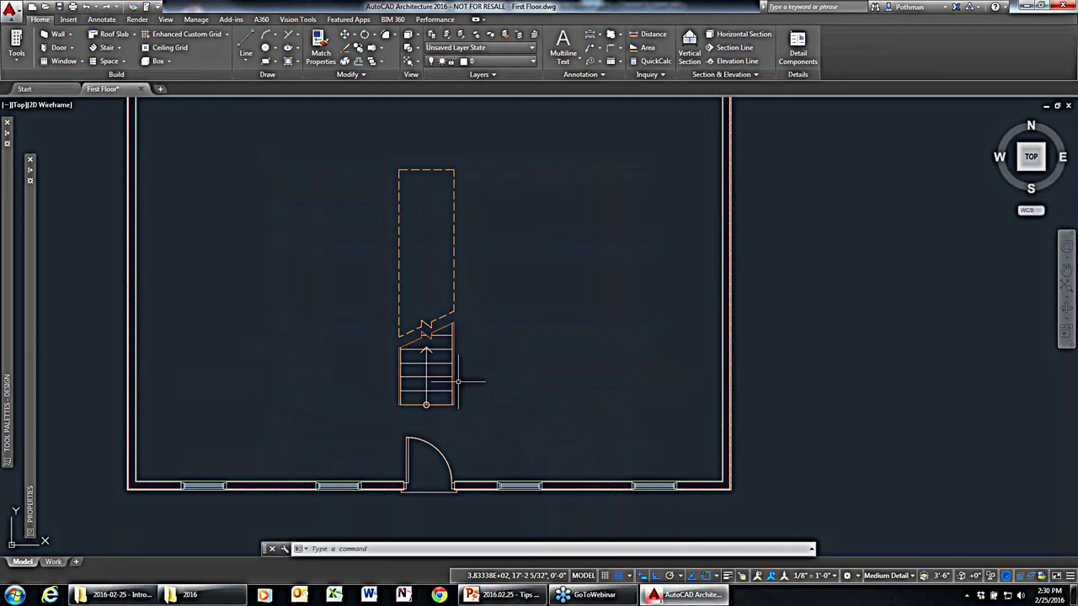
pyautogui.scroll(2, 436, 320)
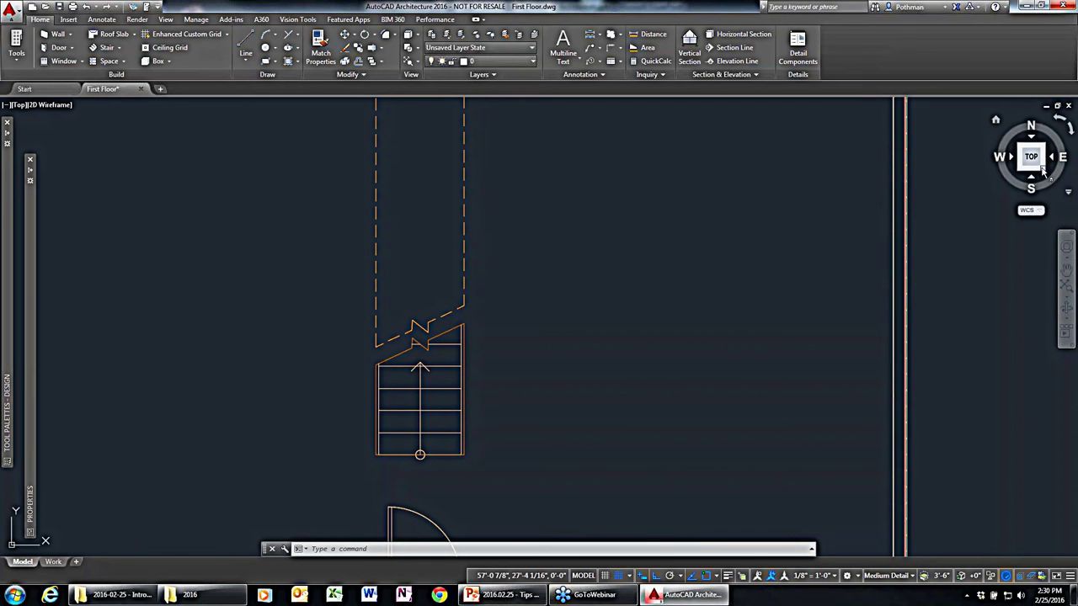
pyautogui.write('viewp')
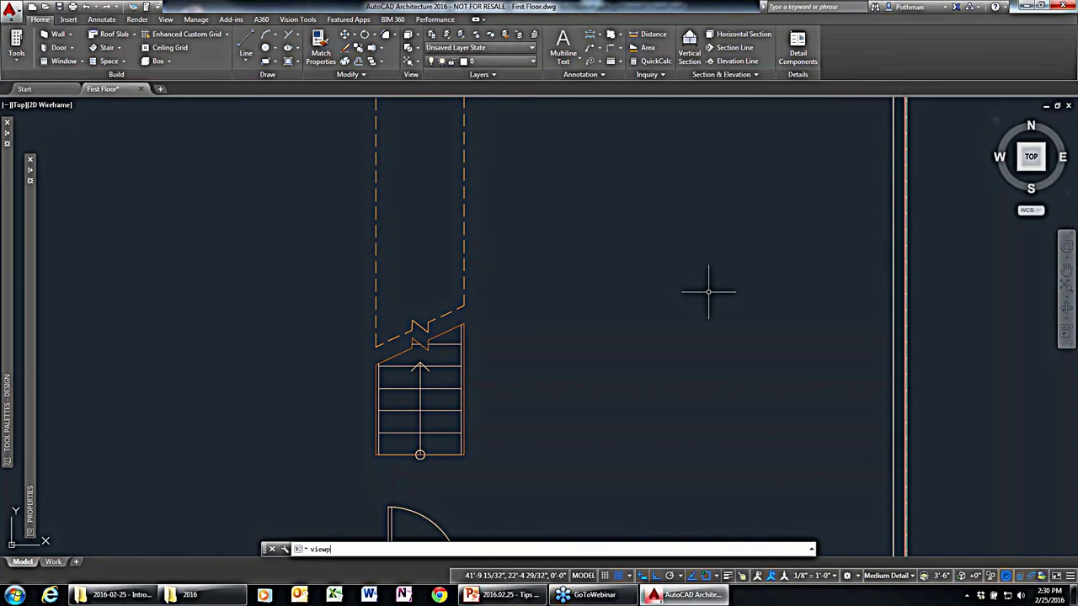
pyautogui.write('ort')
pyautogui.press('Return')
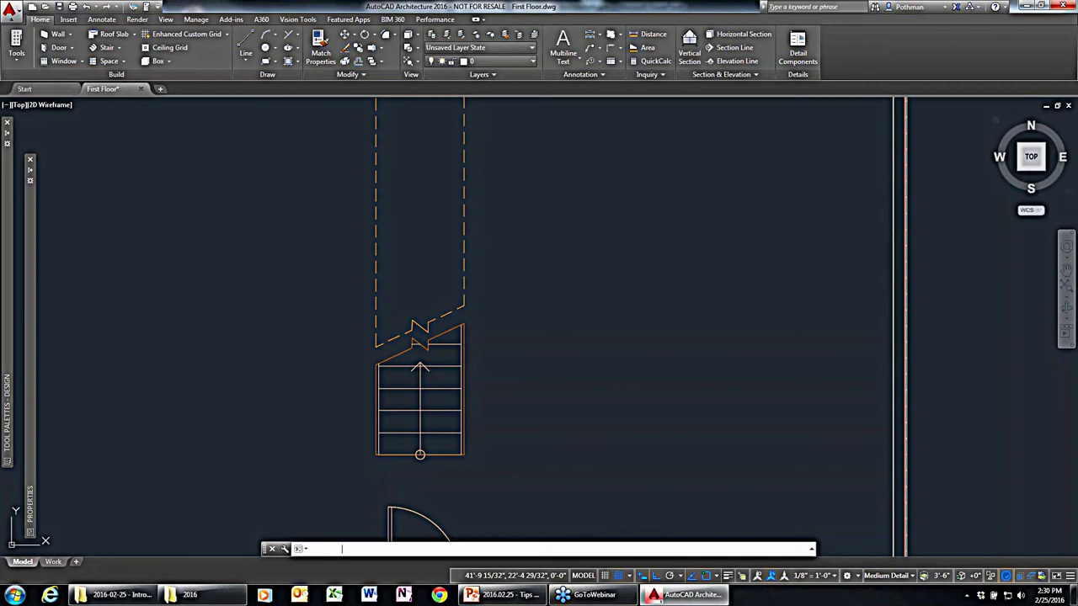
pyautogui.click(580, 410)
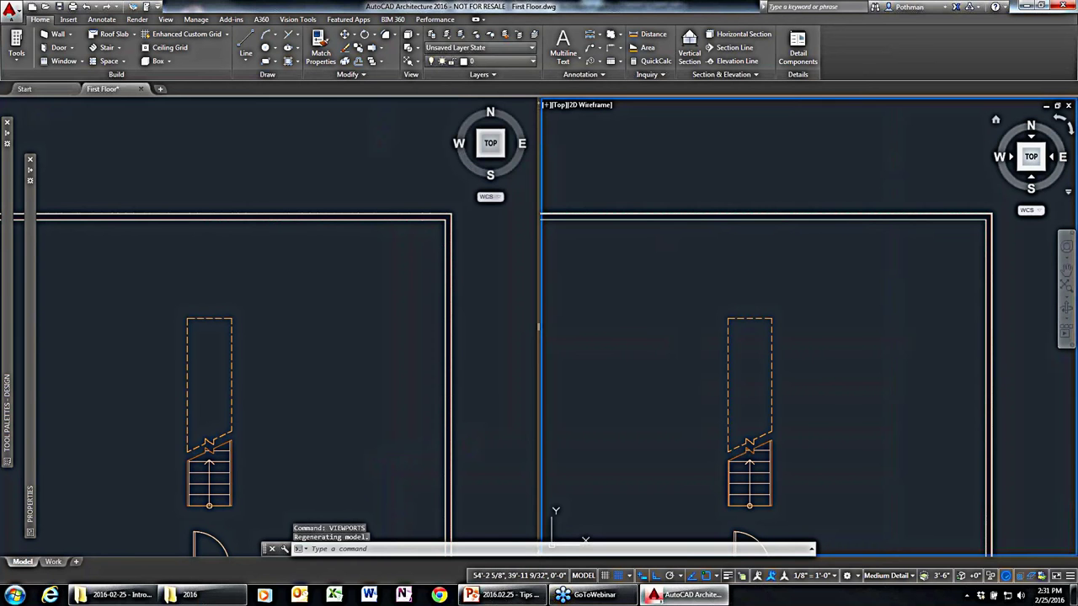
# Set the right viewport to a southeast isometric view and fit the whole floor plan in the left viewport.
pyautogui.moveTo(1044, 169); pyautogui.dragTo(1041, 166)
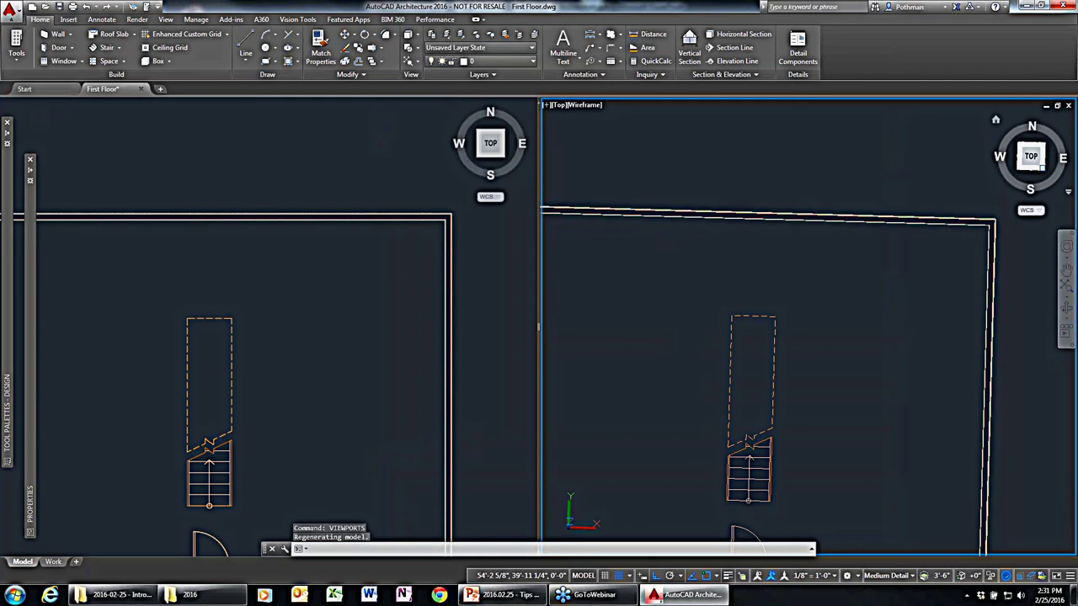
pyautogui.click(1042, 166)
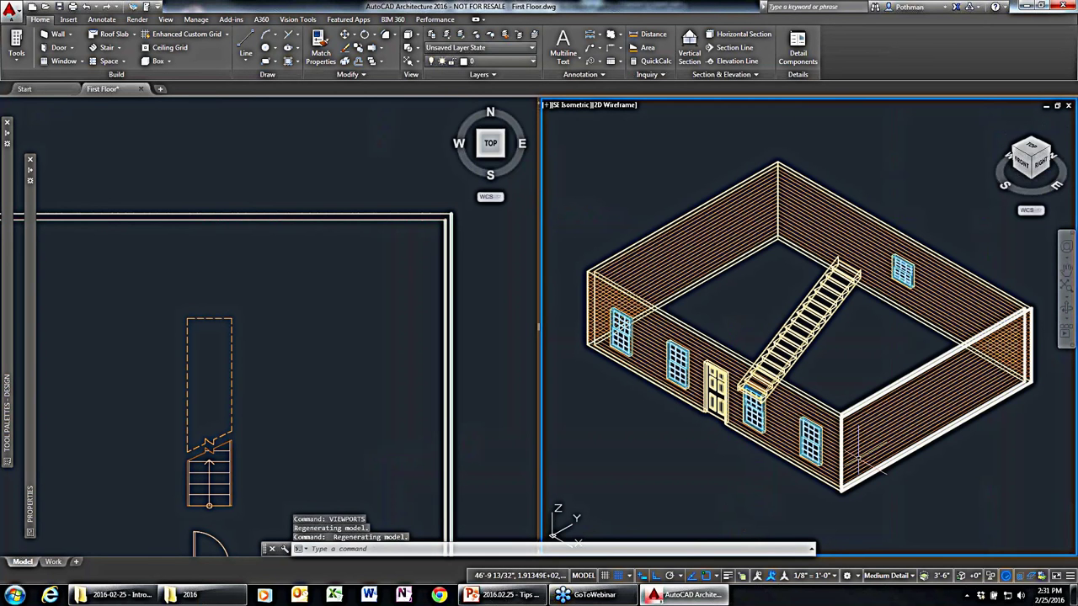
pyautogui.click(278, 354)
pyautogui.middleClick(278, 354)
pyautogui.middleClick(278, 353)
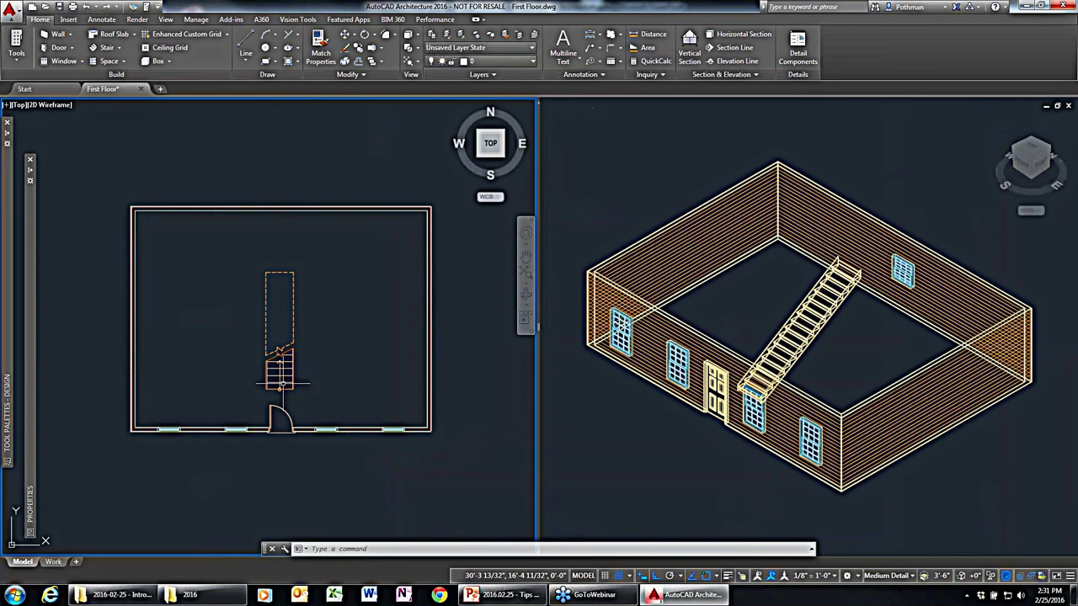
# Examine the stair in the isometric viewport and browse the content library's stair styles in the Styles Browser.
pyautogui.click(822, 334)
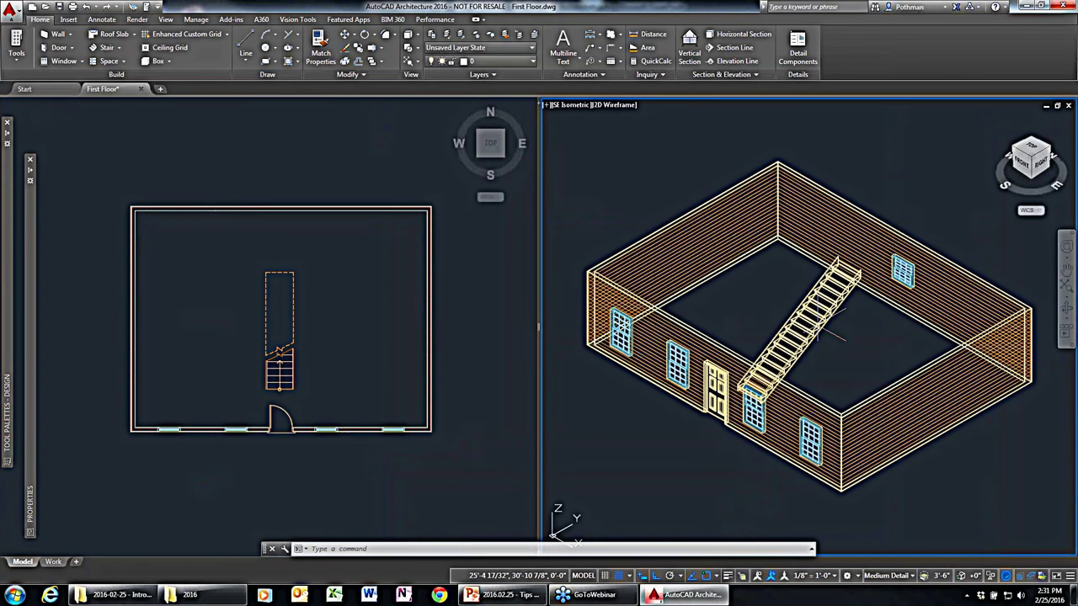
pyautogui.click(832, 336)
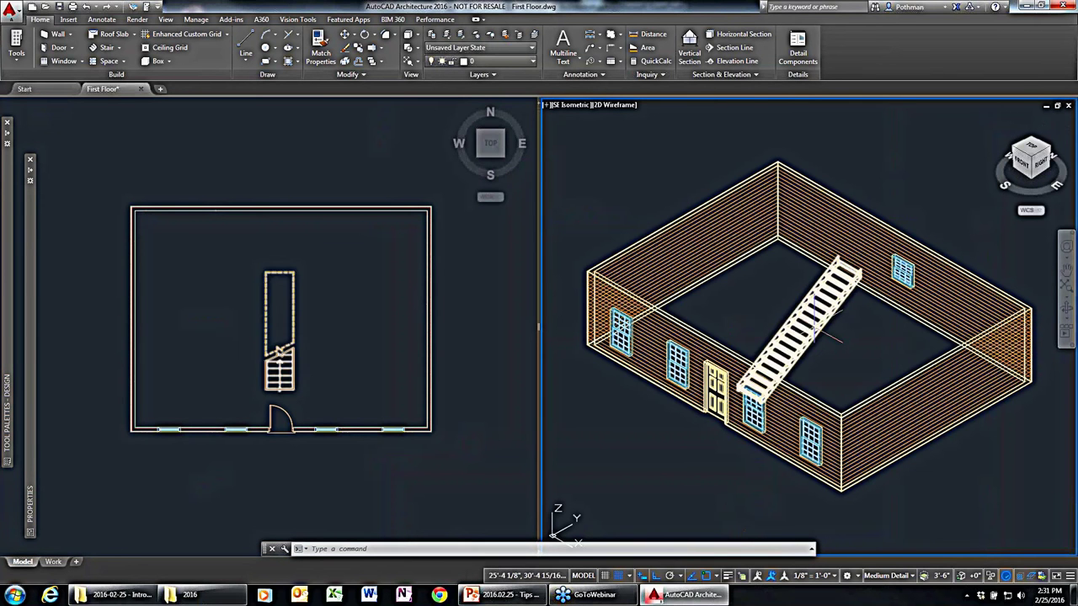
pyautogui.press('Escape')
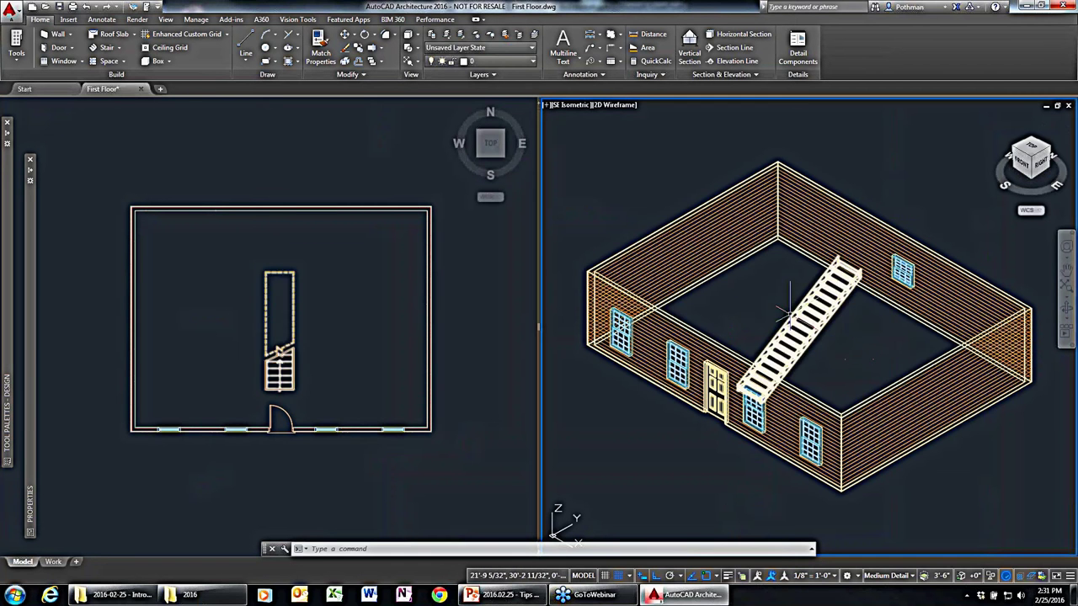
pyautogui.click(16, 55)
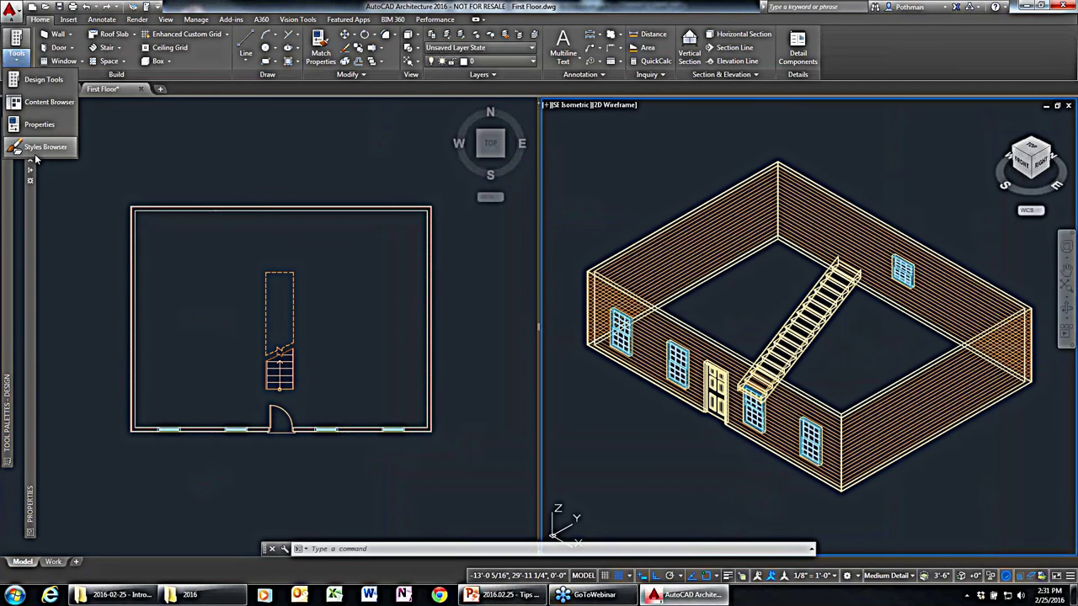
pyautogui.click(42, 148)
pyautogui.click(680, 80)
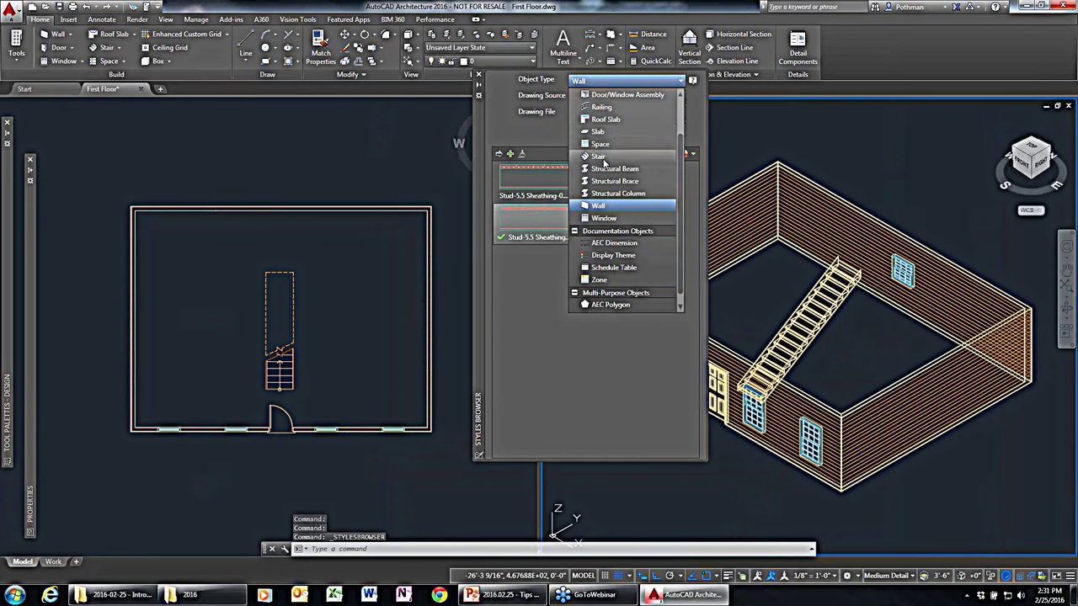
pyautogui.click(600, 157)
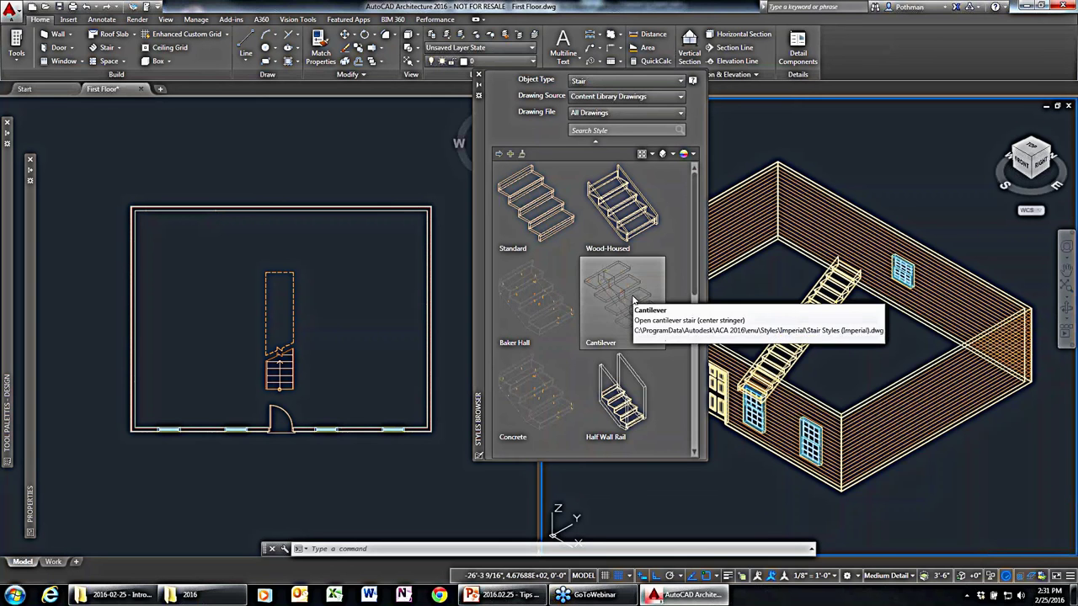
pyautogui.click(635, 299)
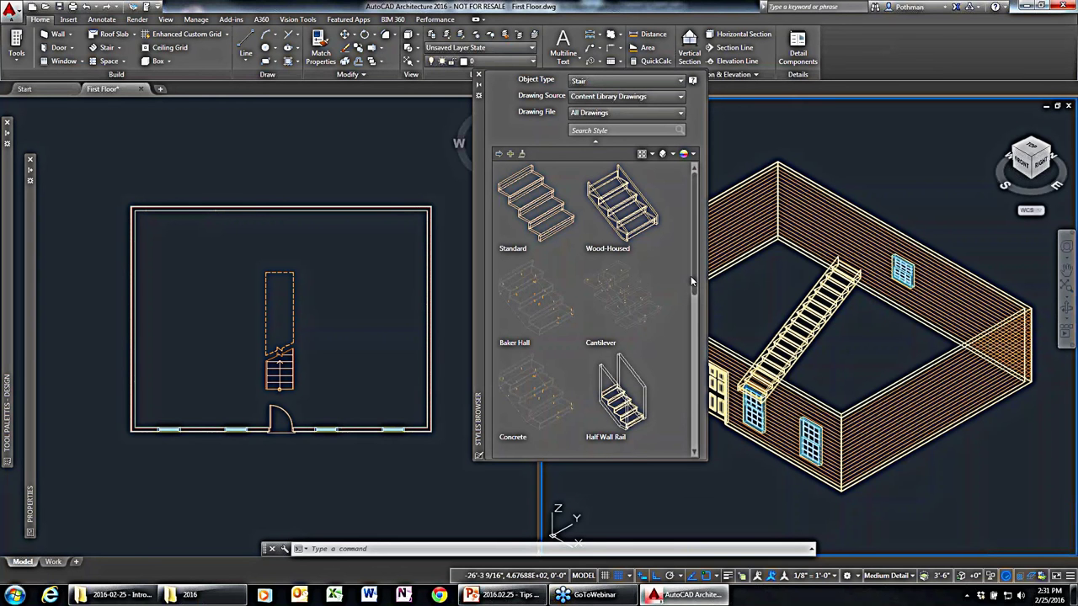
pyautogui.scroll(-5, 694, 377)
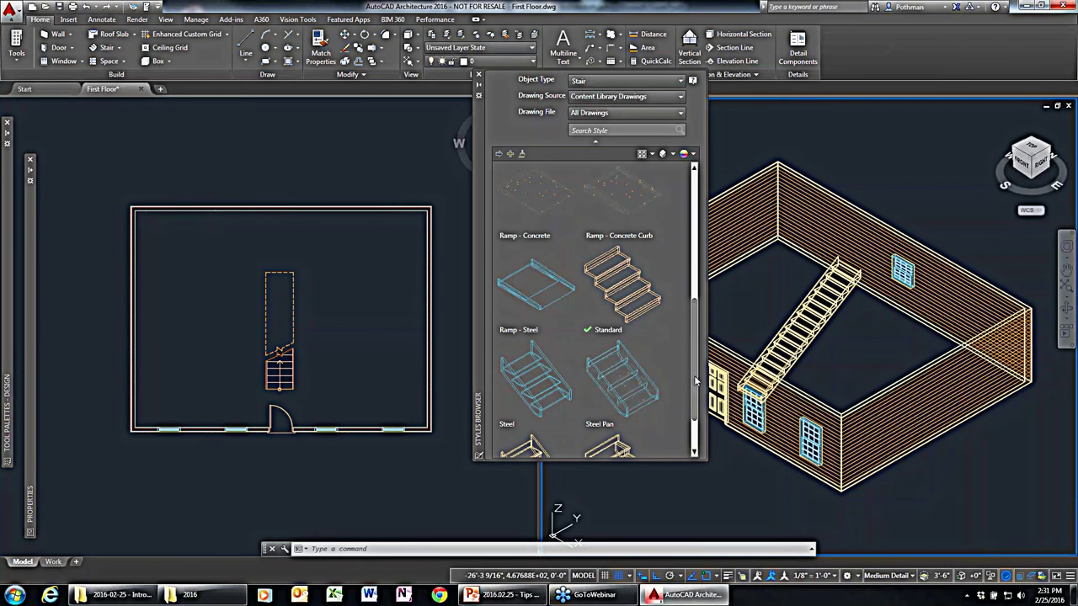
pyautogui.scroll(-2, 695, 428)
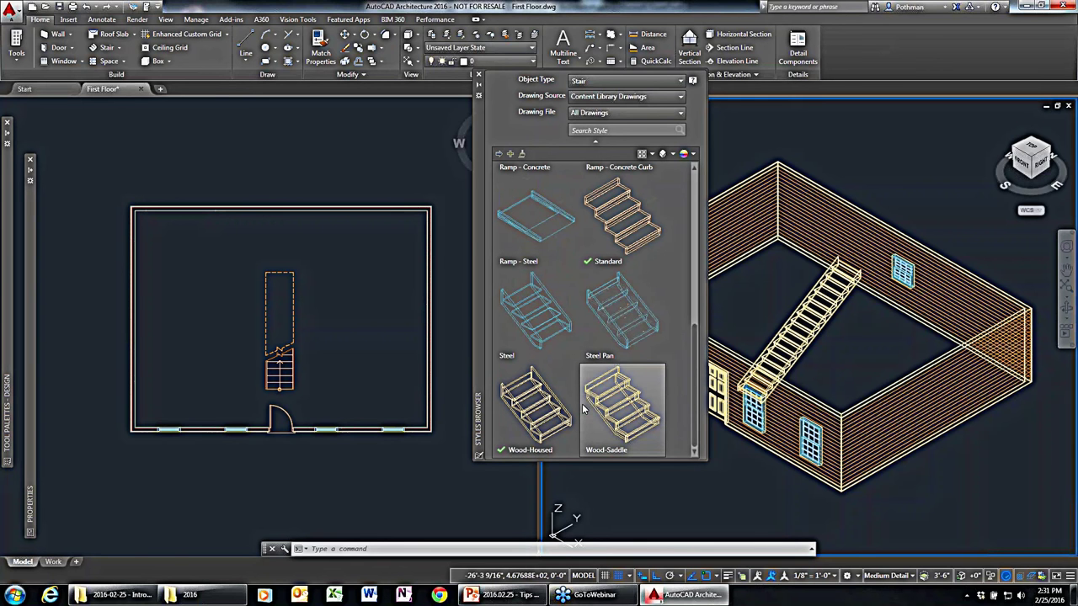
pyautogui.click(479, 77)
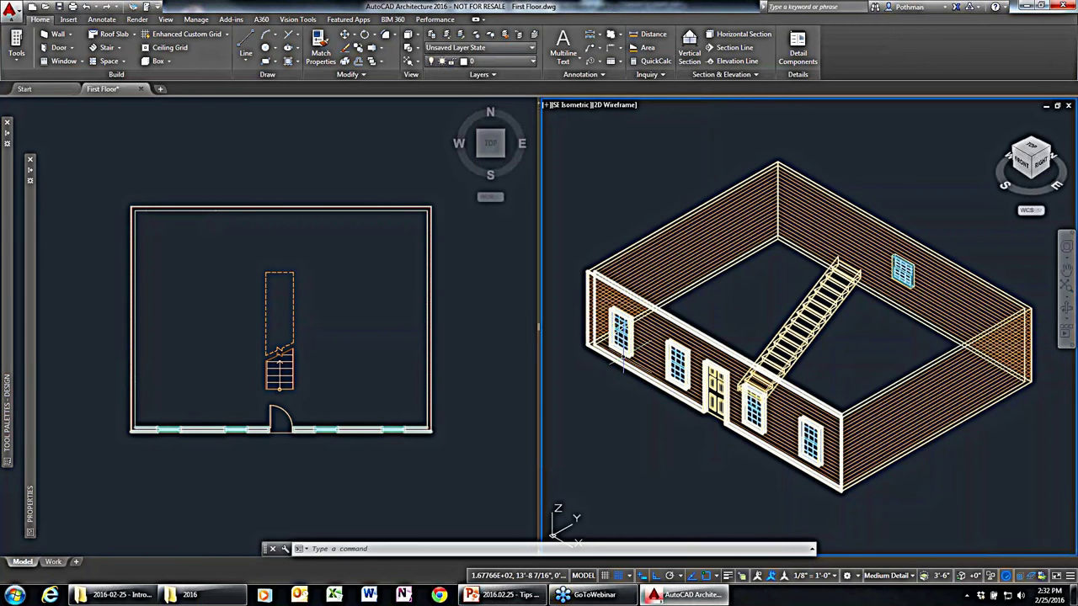
# Add a railing along the right-hand side of the stair in the plan viewport.
pyautogui.click(164, 284)
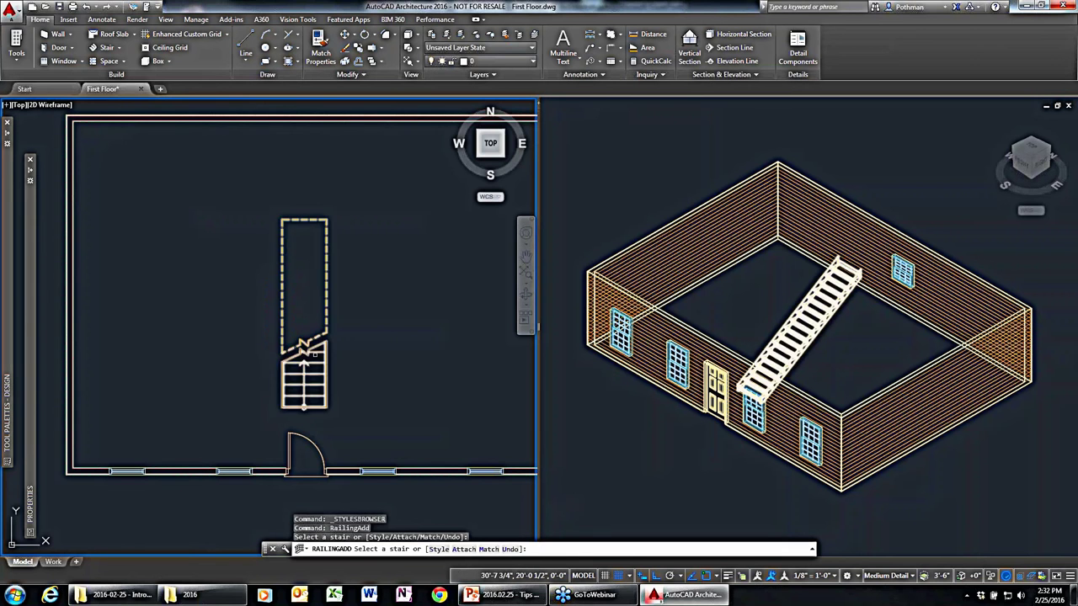
pyautogui.click(314, 354)
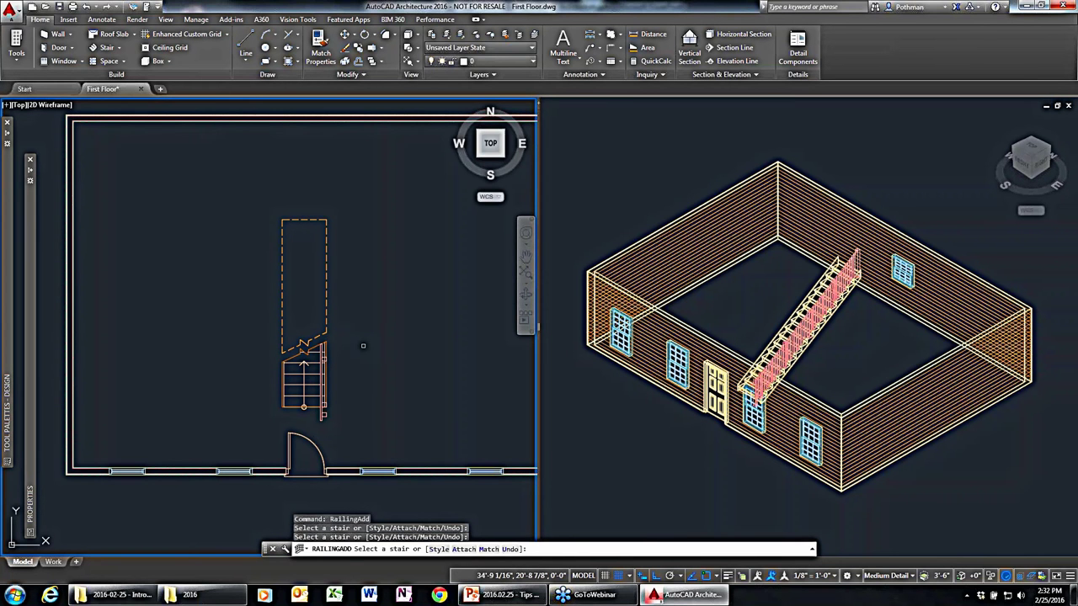
pyautogui.press('Escape')
# Change the style of the stair's railing from Standard to the wood Guardrail style.
pyautogui.click(830, 337)
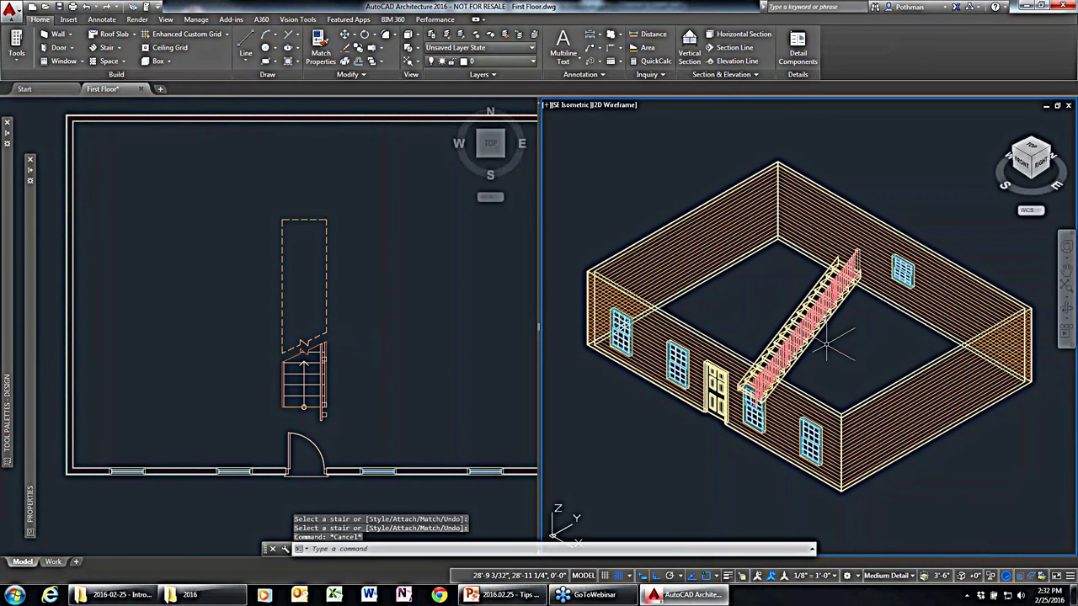
pyautogui.scroll(5, 828, 342)
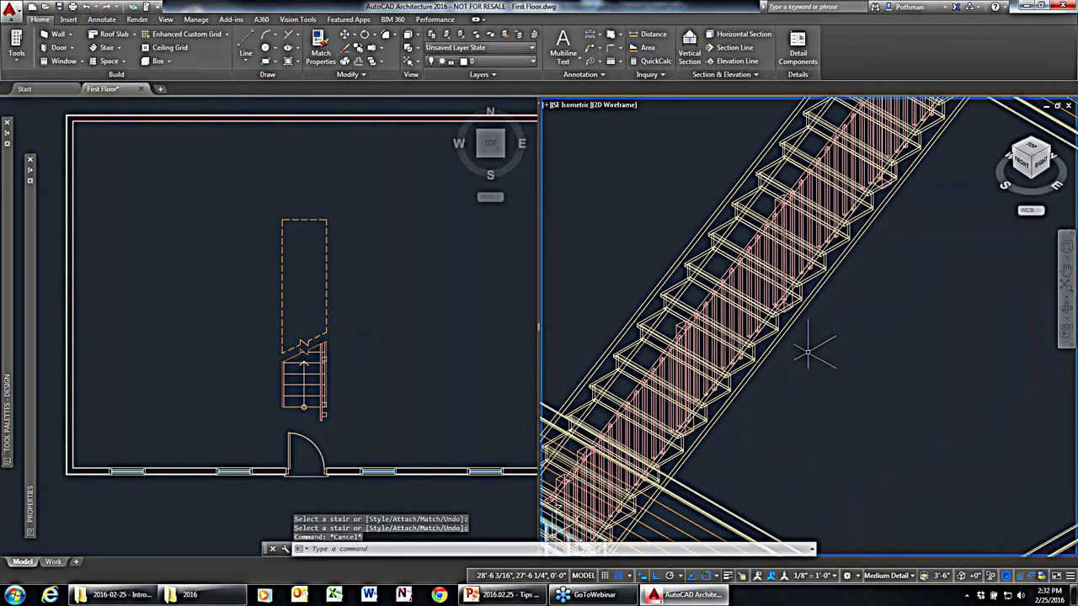
pyautogui.scroll(4, 808, 352)
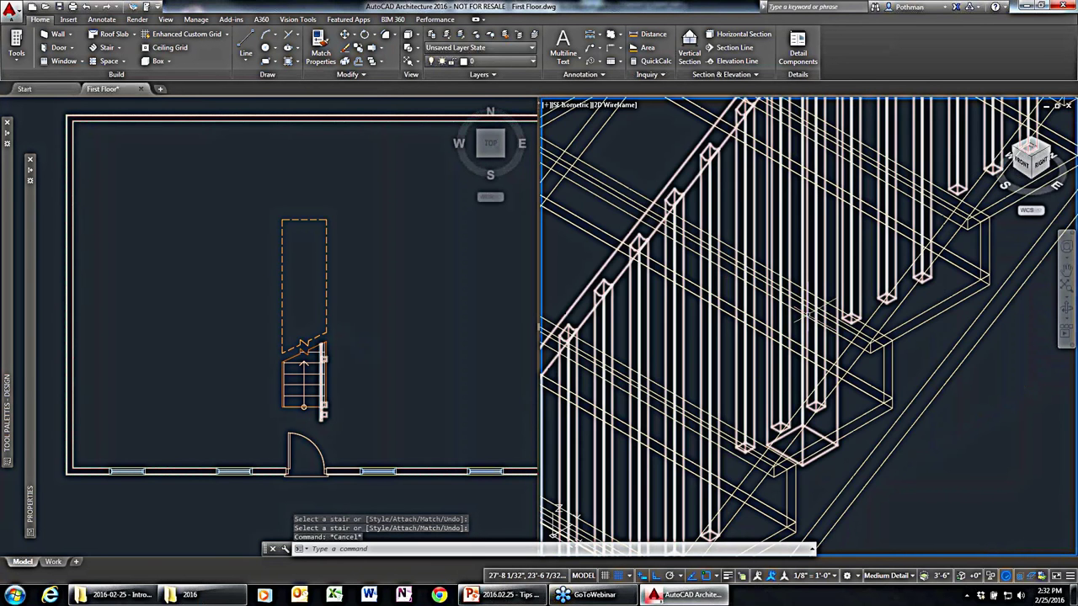
pyautogui.doubleClick(809, 313)
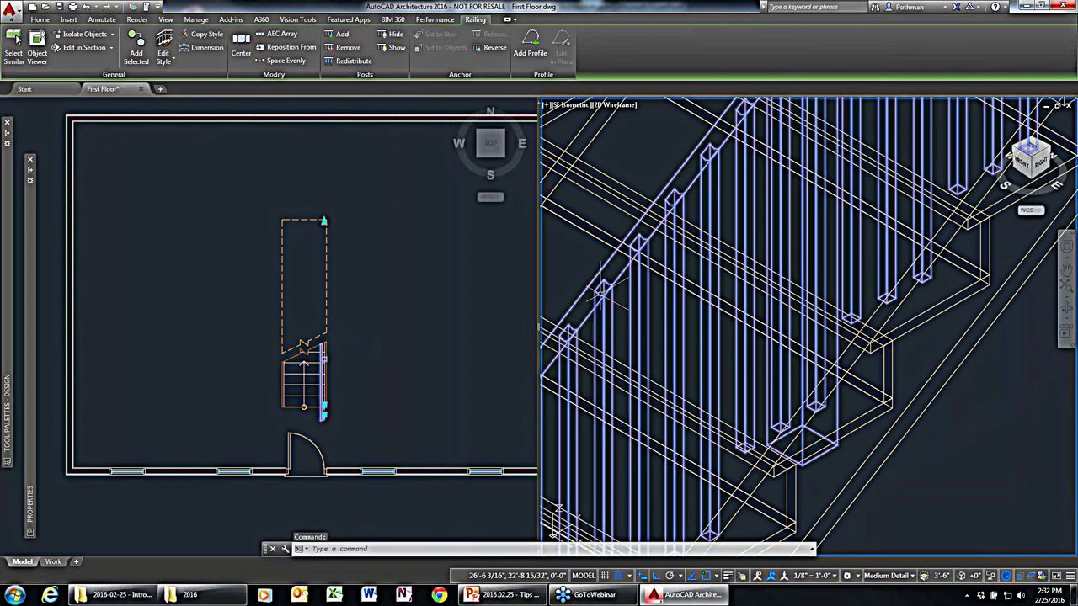
pyautogui.click(173, 291)
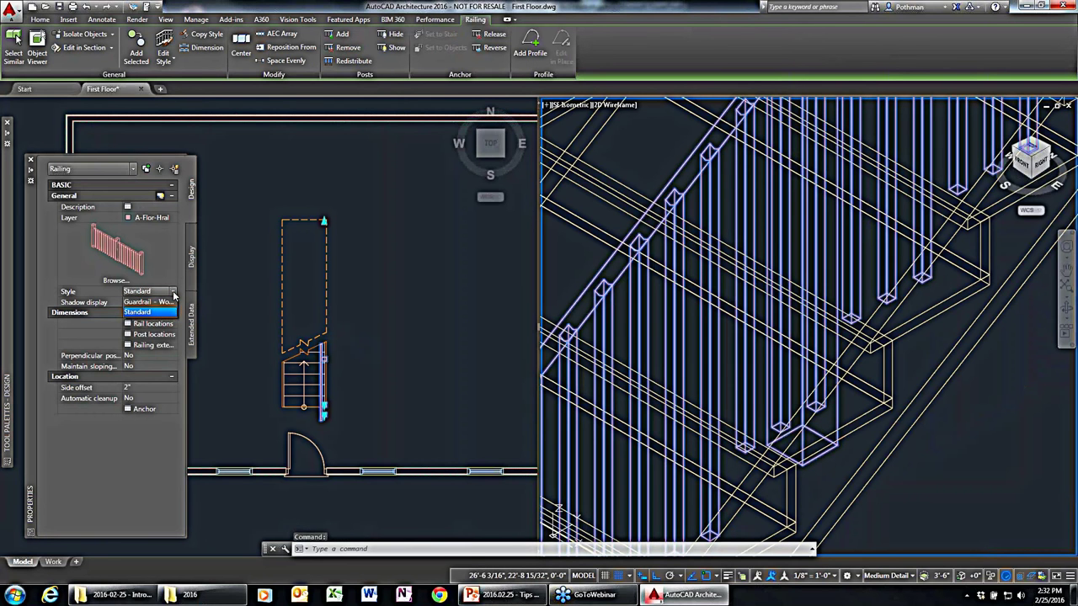
pyautogui.click(156, 302)
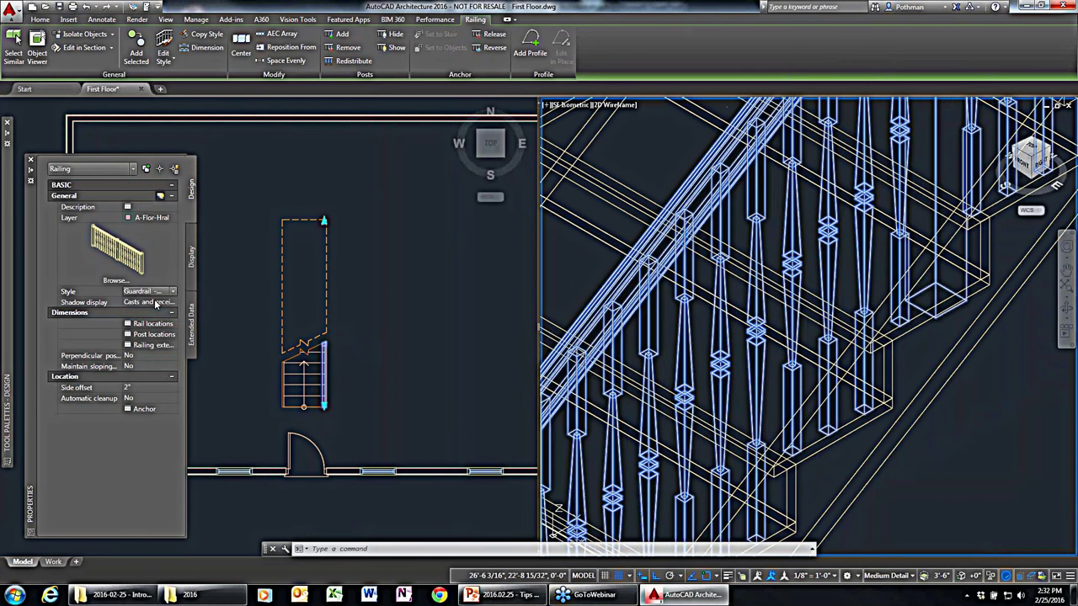
pyautogui.press('Escape')
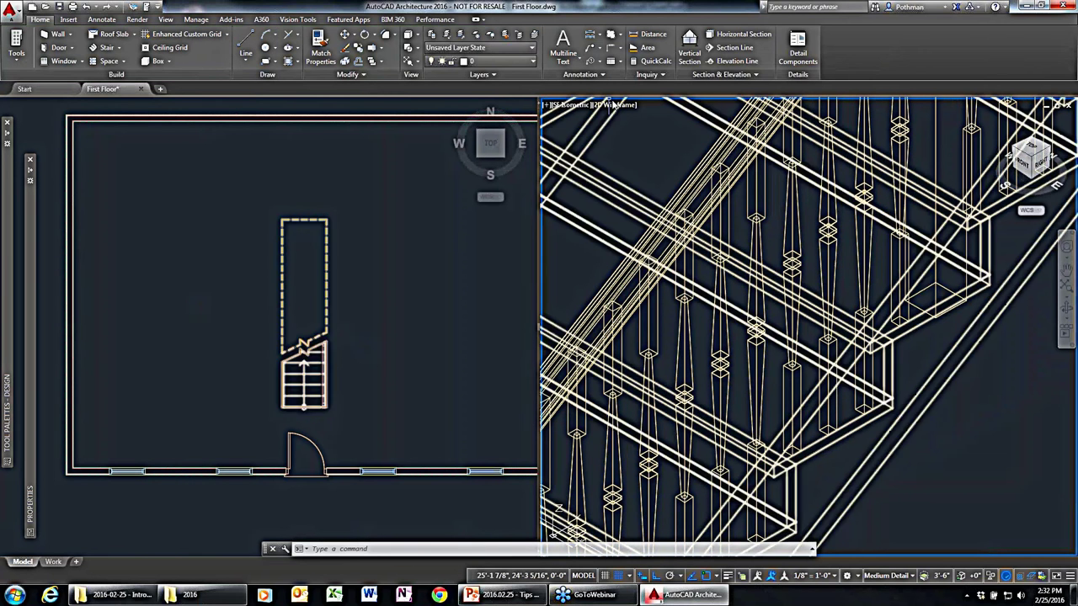
# Preview the stair and railing in the Realistic visual style, and return the isometric viewport to 2D Wireframe.
pyautogui.click(619, 105)
pyautogui.click(644, 173)
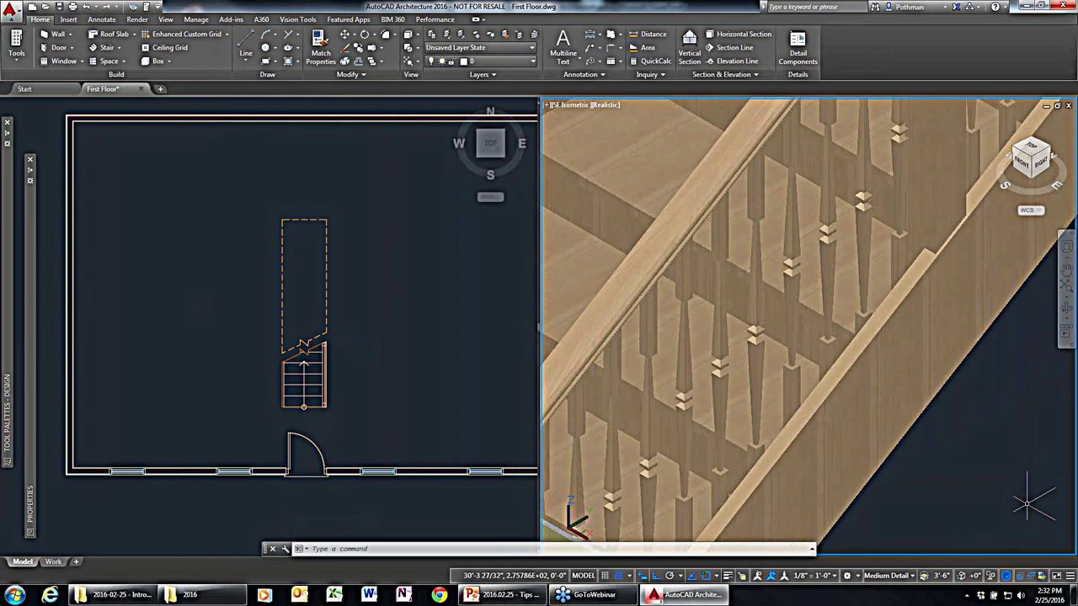
pyautogui.click(605, 105)
pyautogui.click(645, 135)
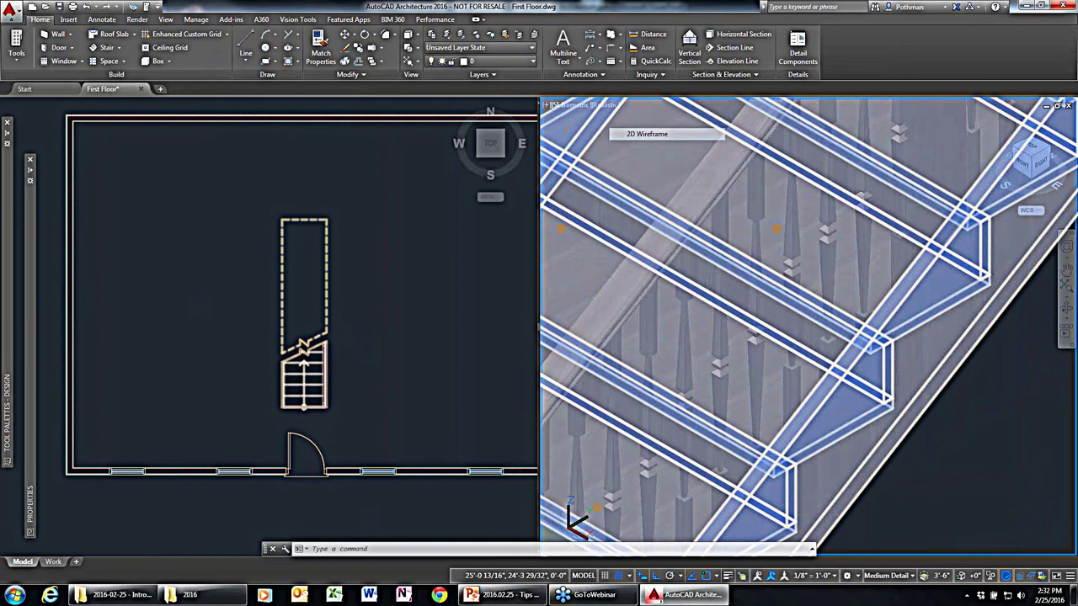
# Start a new stair matching the existing one east of the building, with its first run extending about 7' north to the landing turn.
pyautogui.scroll(-4, 245, 359)
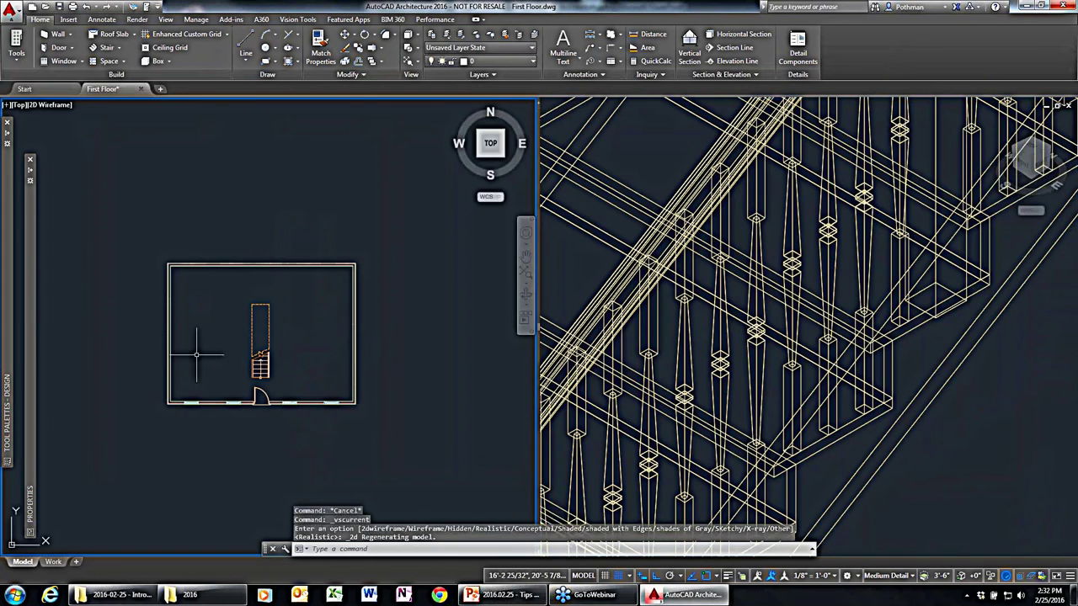
pyautogui.click(261, 362)
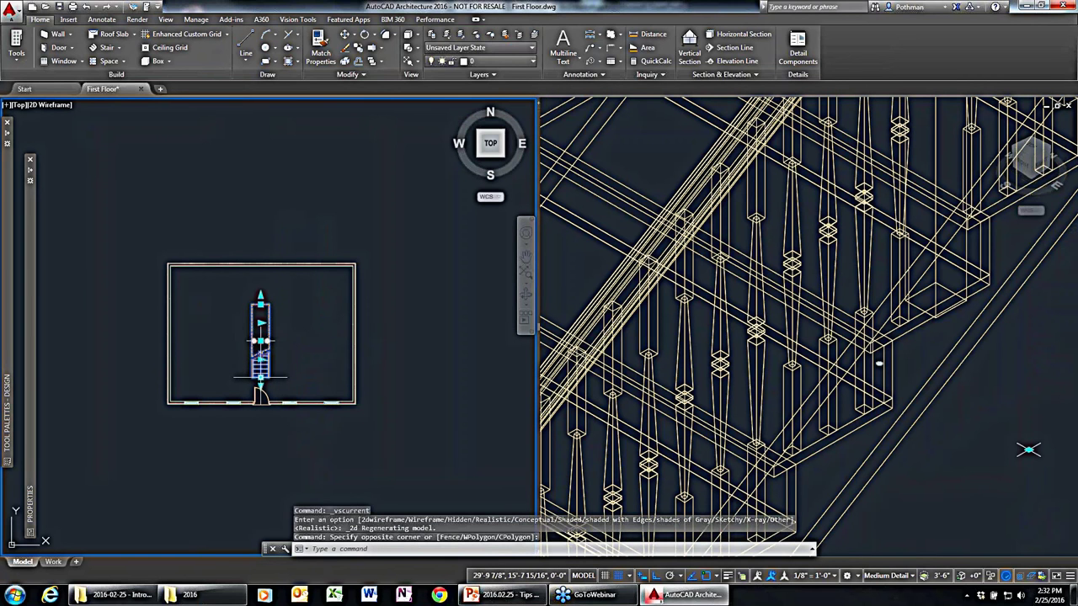
pyautogui.rightClick(261, 381)
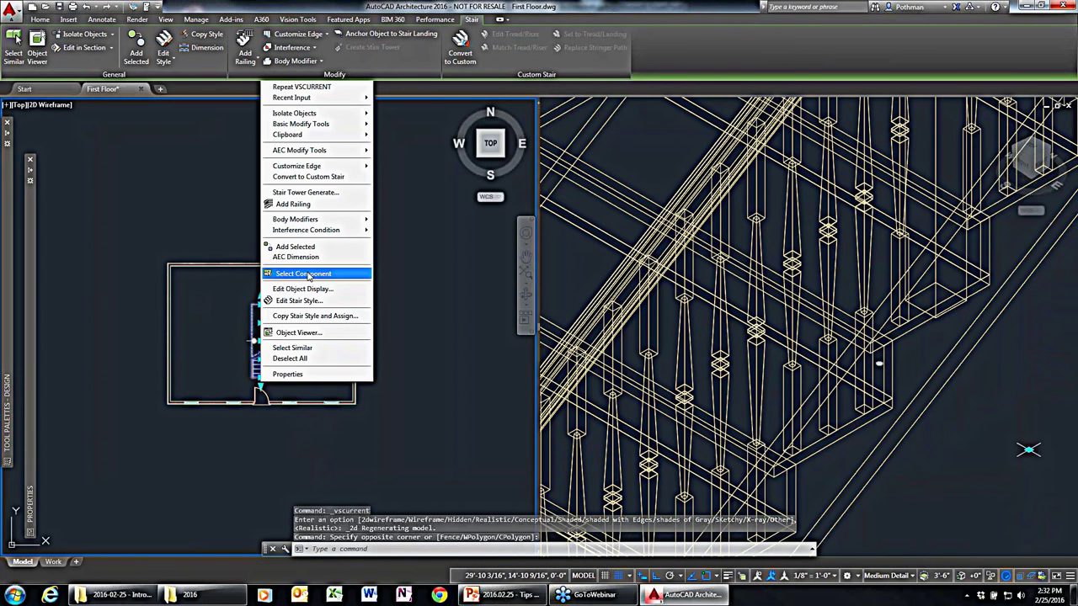
pyautogui.click(313, 247)
pyautogui.scroll(2, 415, 368)
pyautogui.moveTo(416, 368); pyautogui.dragTo(228, 294, button='middle')
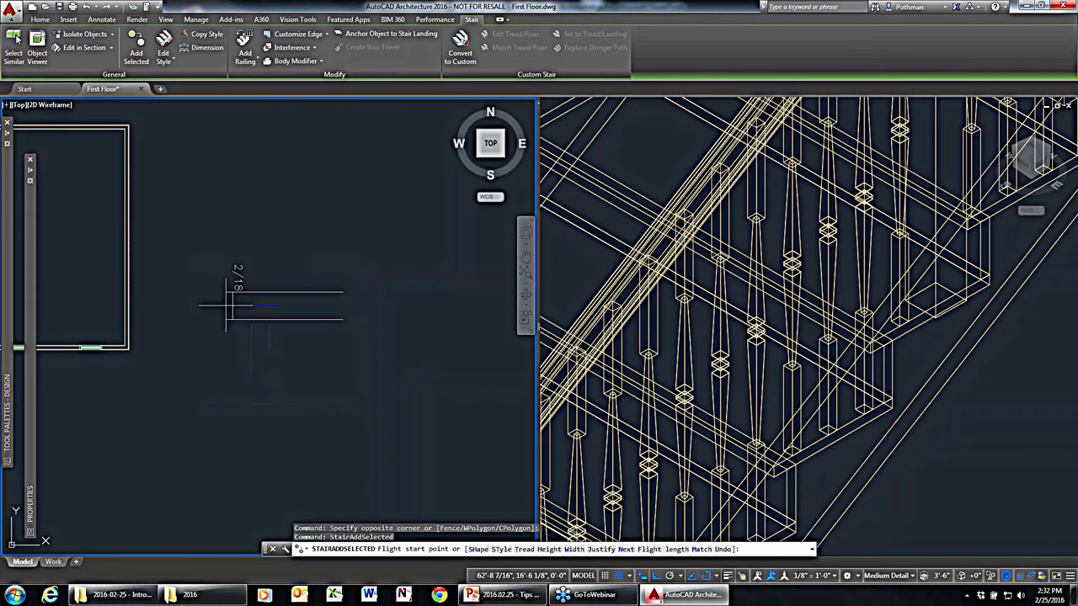
pyautogui.click(854, 455)
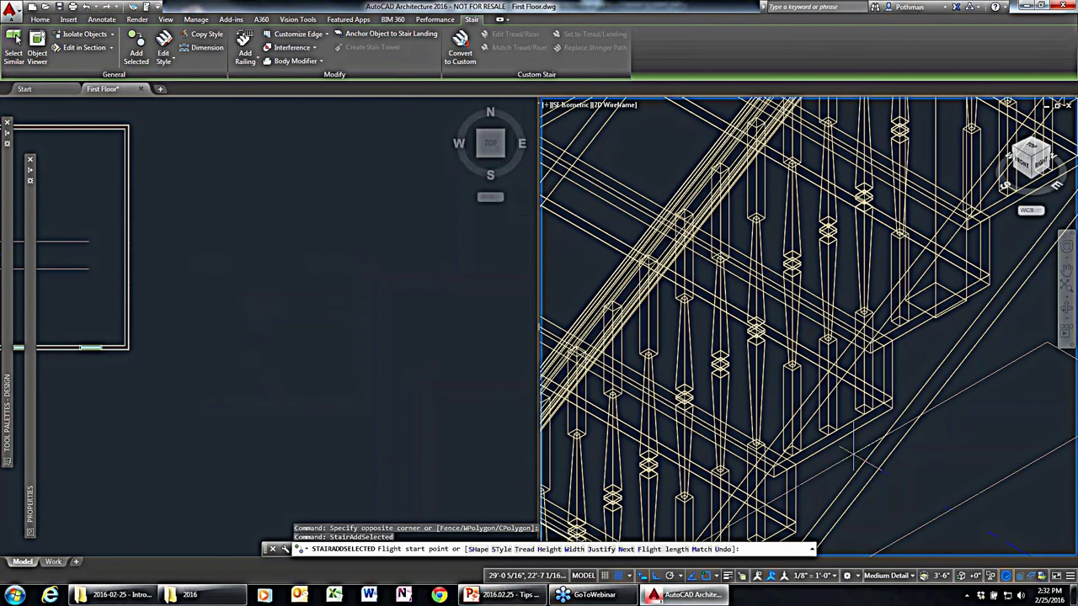
pyautogui.scroll(-2, 854, 452)
pyautogui.scroll(-3, 854, 455)
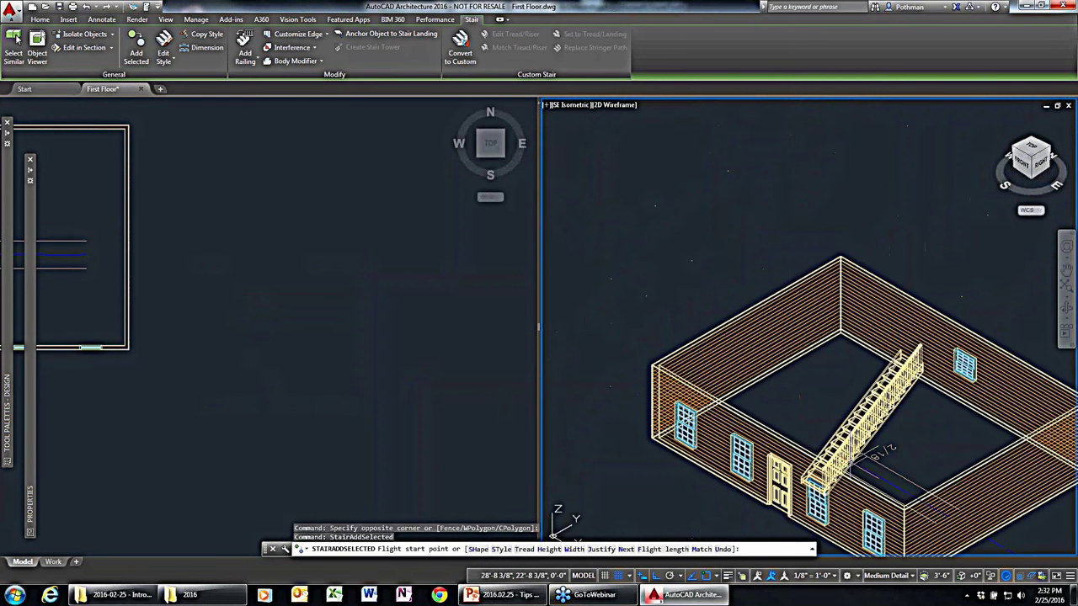
pyautogui.scroll(2, 558, 517)
pyautogui.click(217, 337)
pyautogui.click(202, 332)
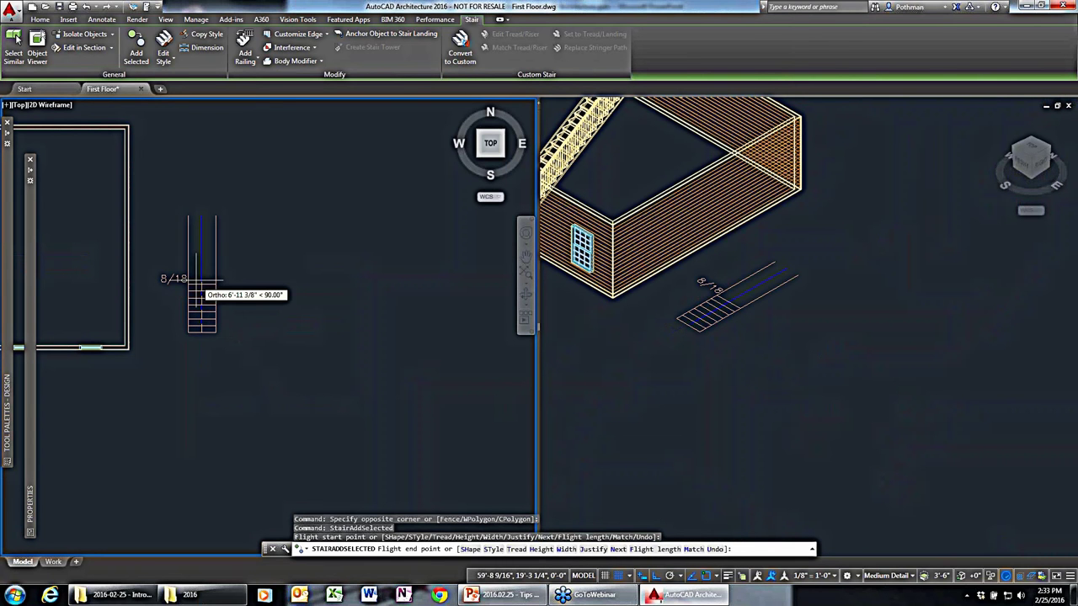
pyautogui.click(216, 279)
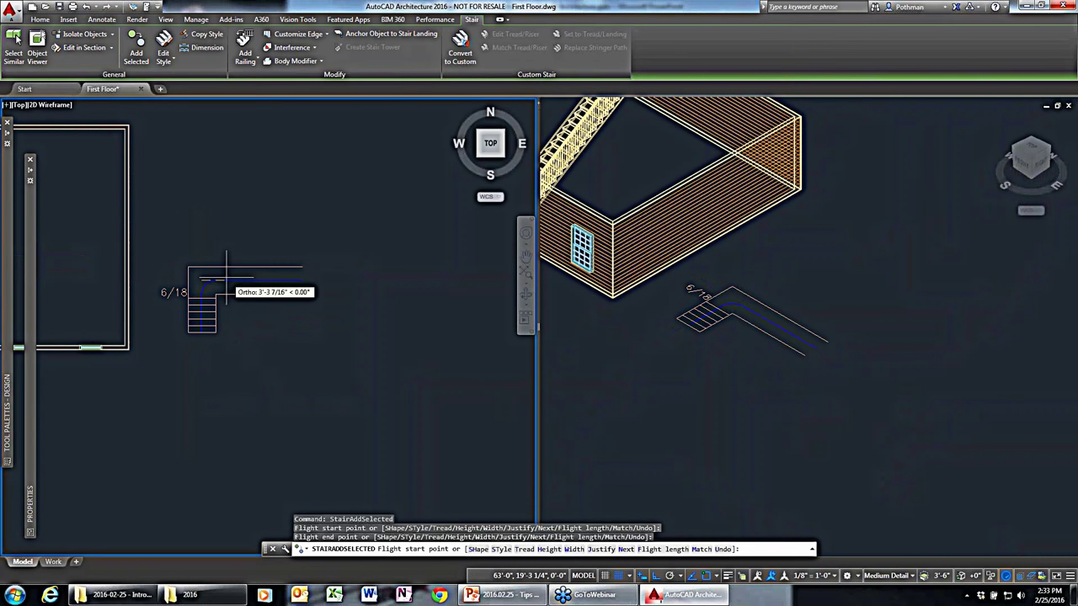
# Complete the new stair as an L shape with a second flight running east, and inspect it in the isometric viewport.
pyautogui.click(224, 280)
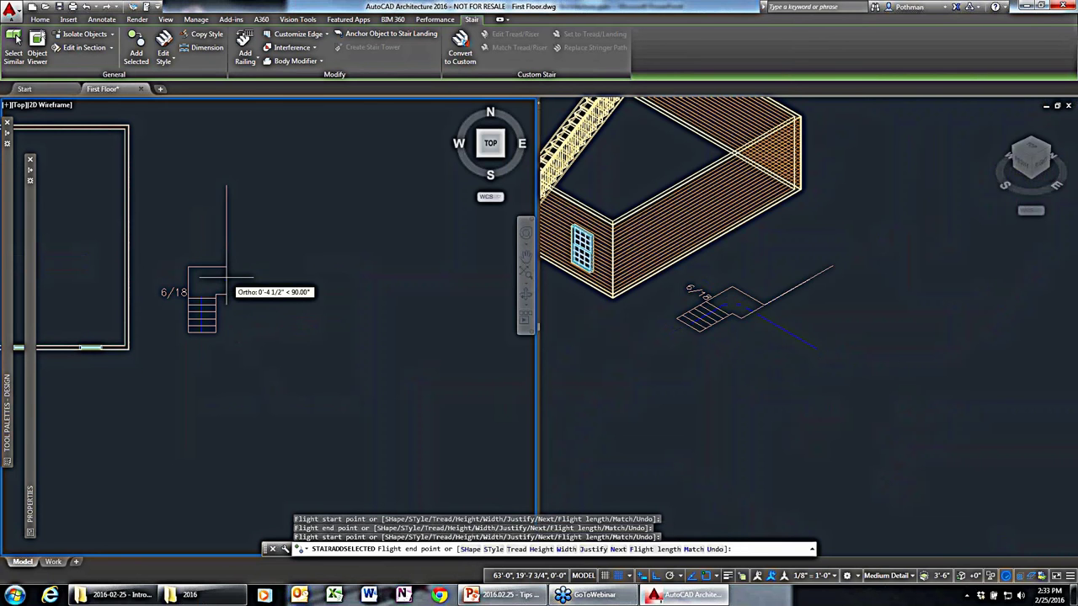
pyautogui.click(392, 313)
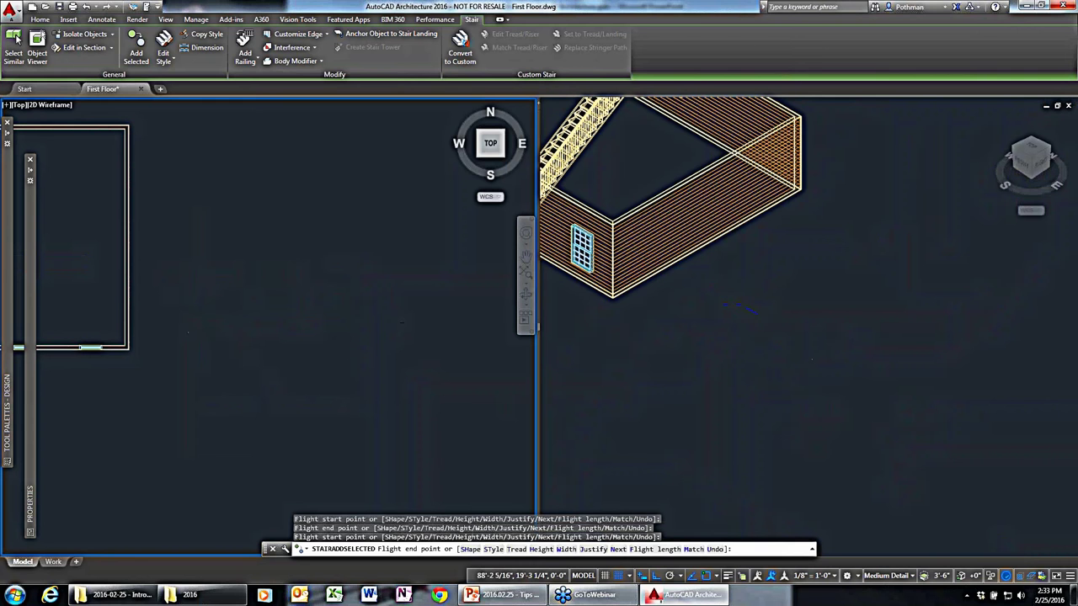
pyautogui.press('Escape')
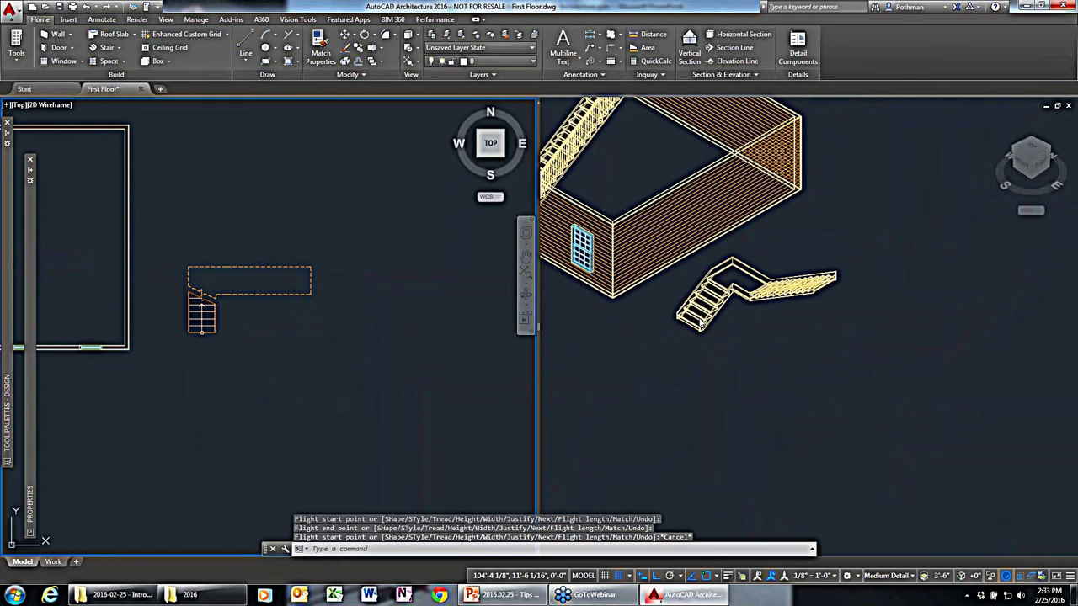
pyautogui.click(701, 323)
pyautogui.scroll(4, 724, 303)
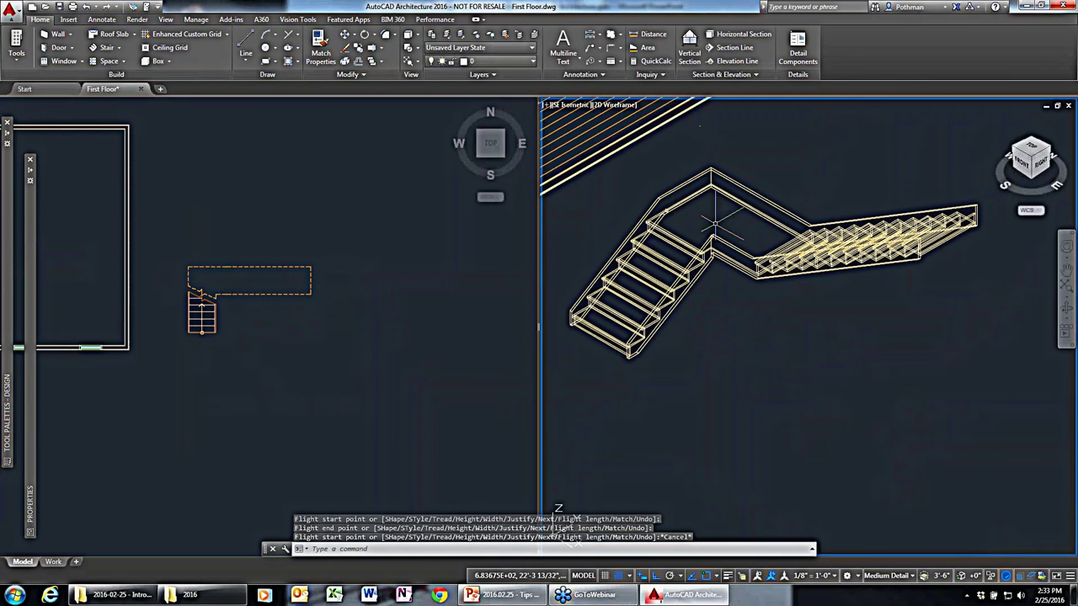
# Try to add a U-shaped stair southeast of the L-shaped stair, reusing that stair's settings.
pyautogui.click(229, 287)
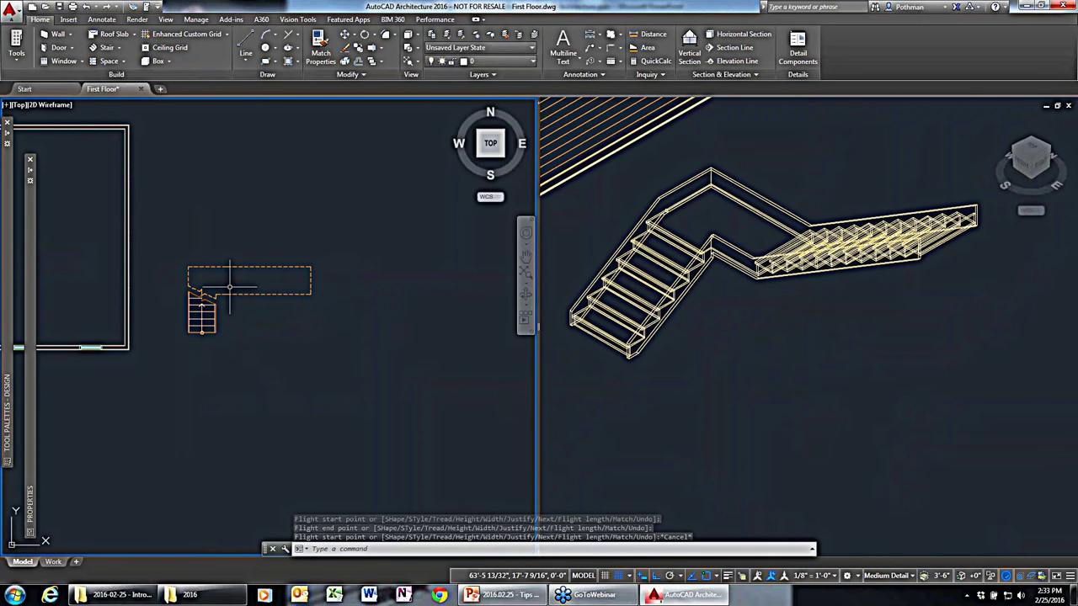
pyautogui.click(200, 327)
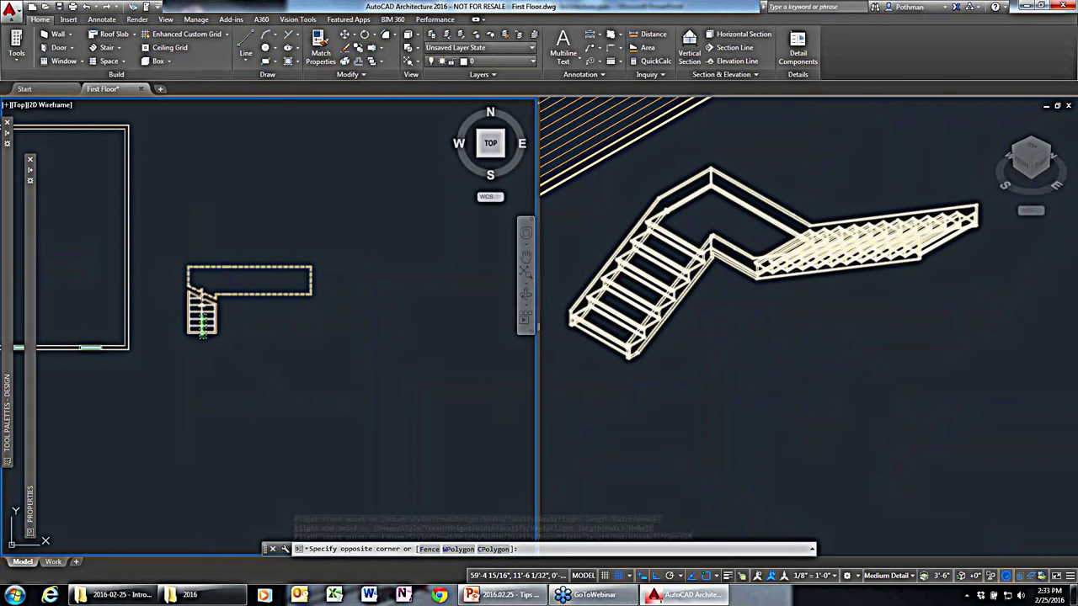
pyautogui.click(202, 330)
pyautogui.rightClick(202, 330)
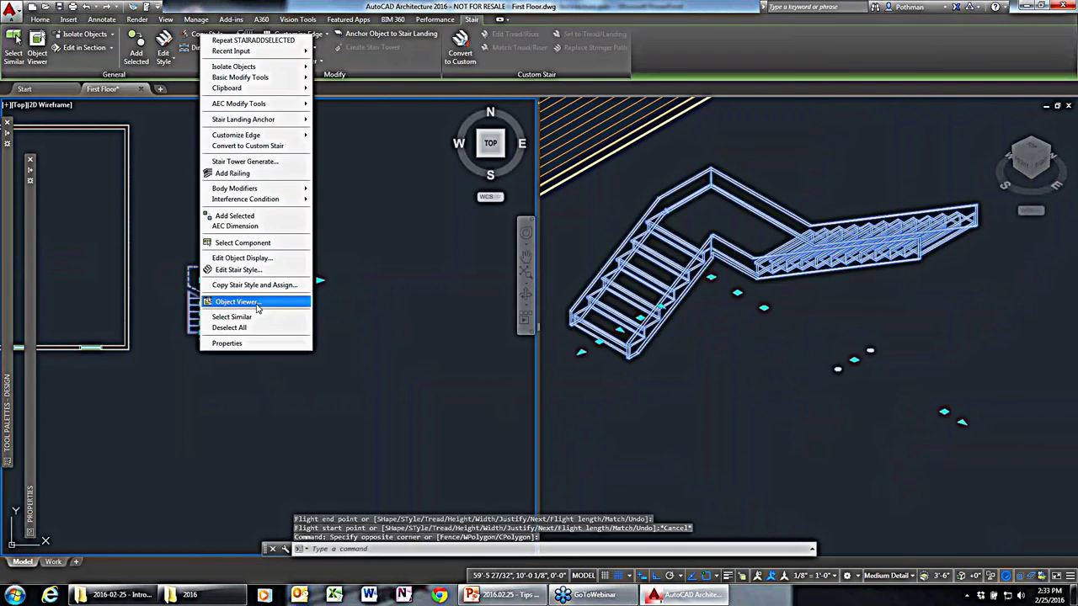
pyautogui.click(240, 301)
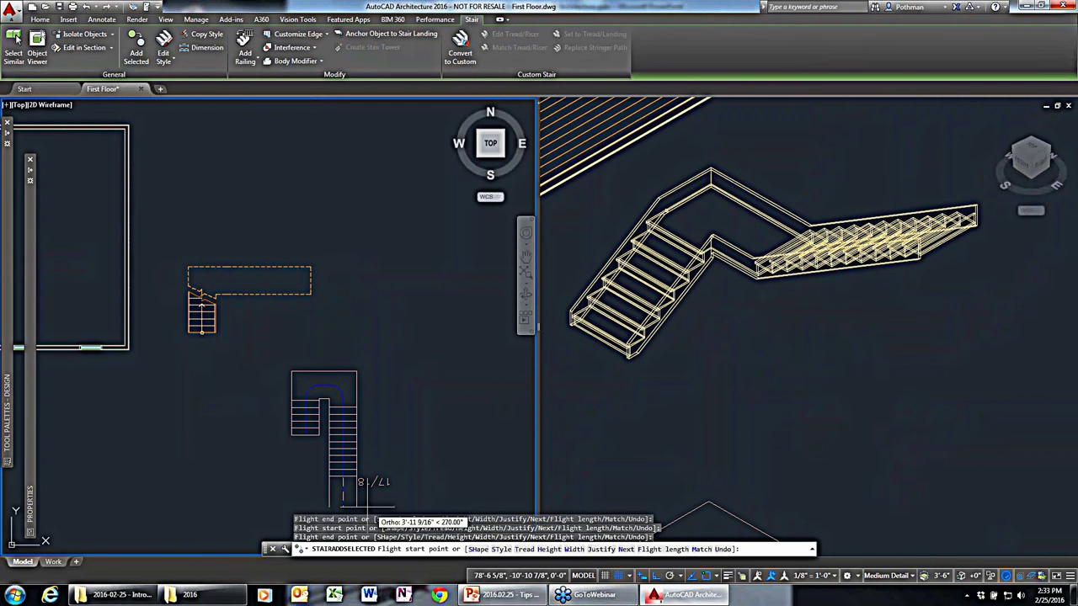
pyautogui.press('Escape')
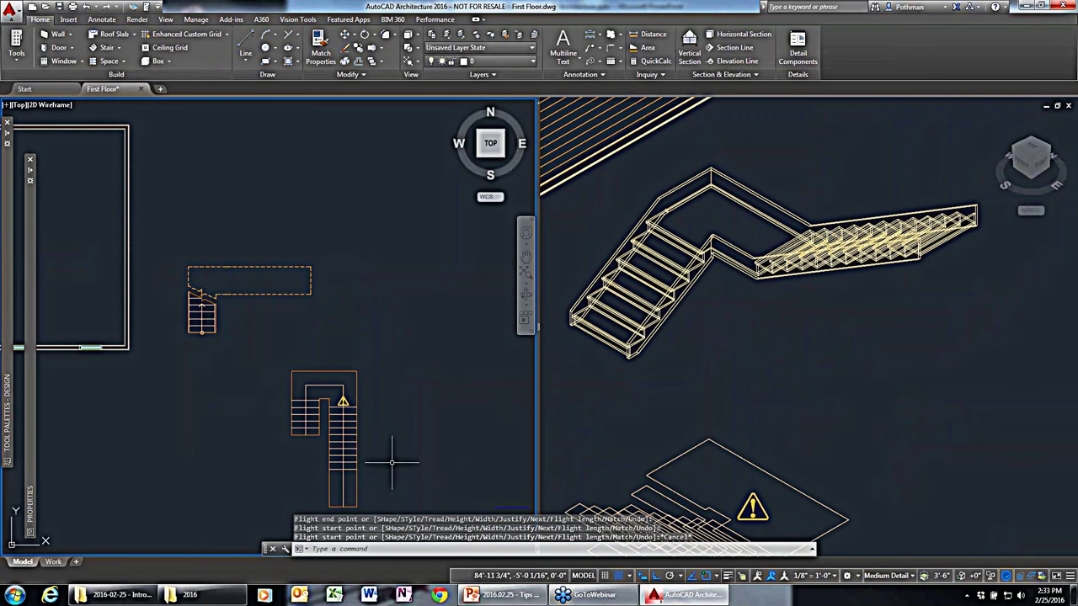
# Inspect the U-shaped stair in the isometric viewport and erase it from the plan.
pyautogui.click(693, 441)
pyautogui.moveTo(658, 498); pyautogui.dragTo(686, 246, button='middle')
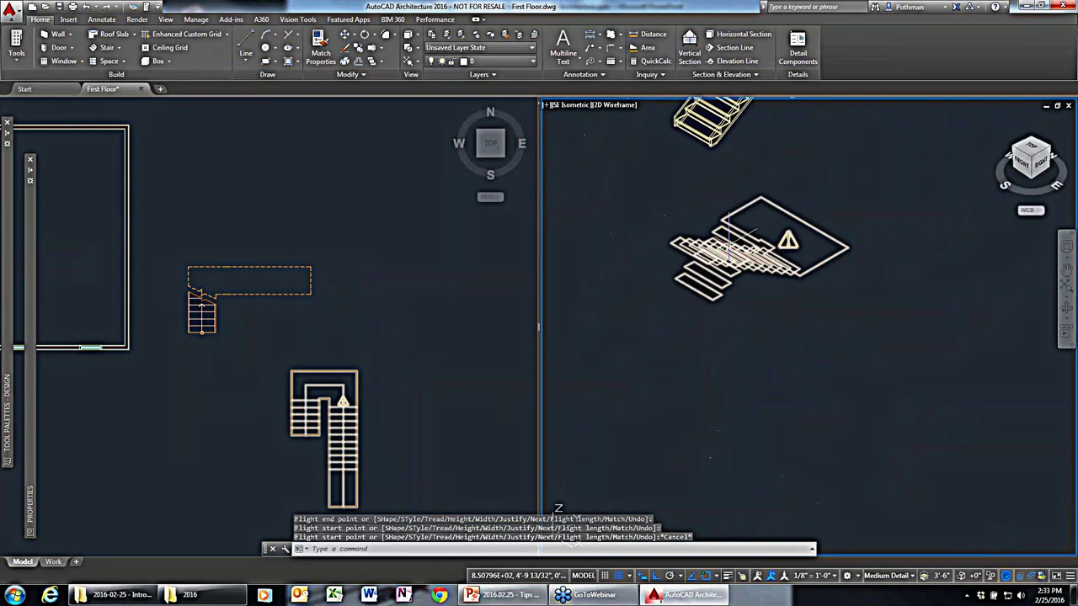
pyautogui.scroll(2, 689, 265)
pyautogui.hotkey('ctrl', 'r')
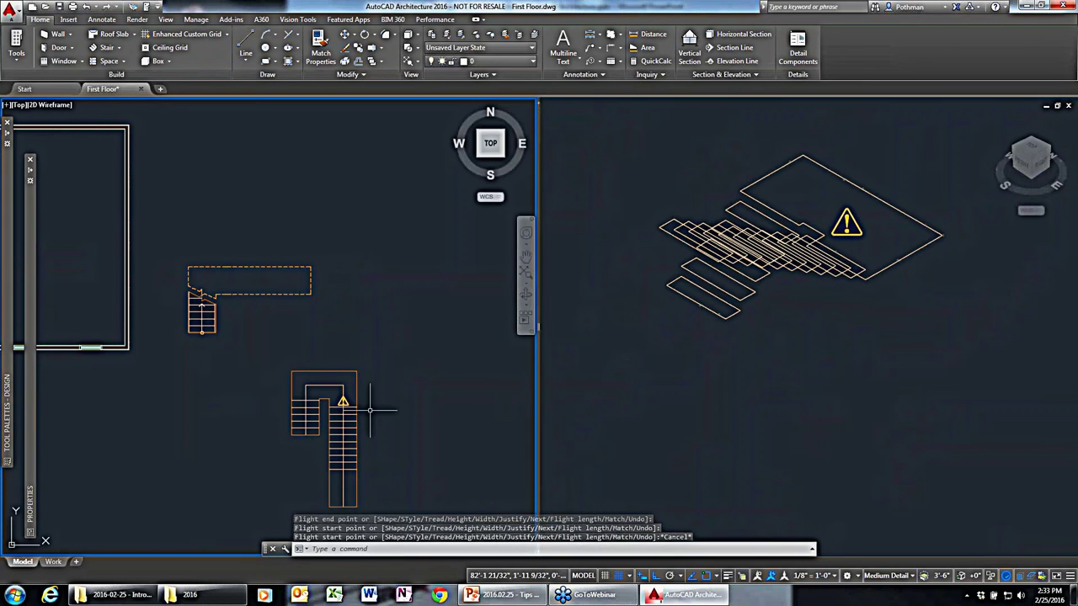
pyautogui.scroll(-3, 534, 388)
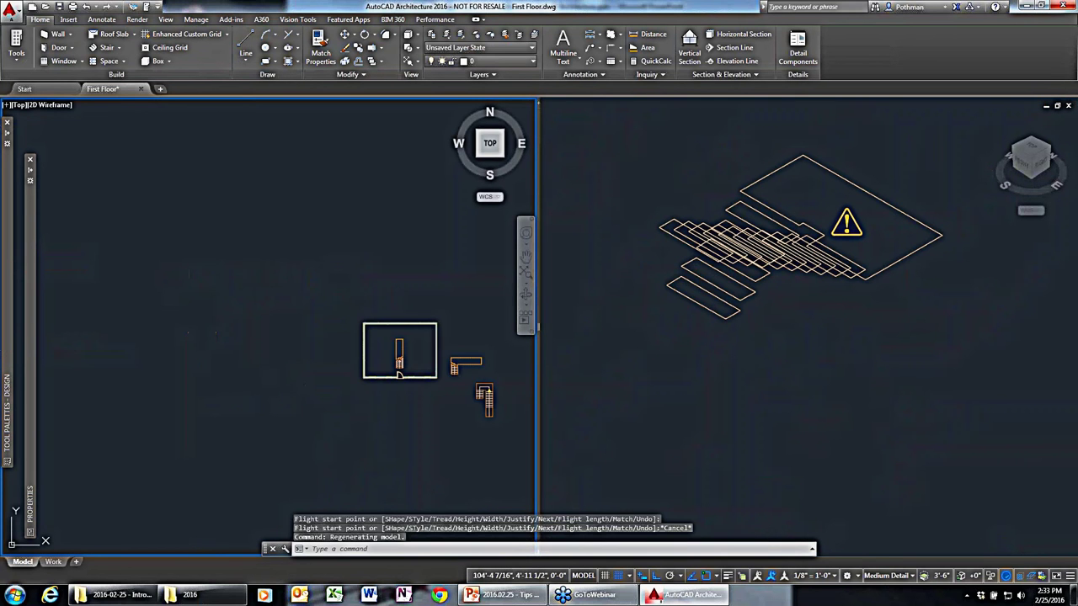
pyautogui.click(516, 411)
pyautogui.click(473, 383)
pyautogui.press('Delete')
# Add a U-shaped stair southeast of the L-shaped one with its settings, bringing the return flight about 11'-9" south.
pyautogui.scroll(5, 489, 390)
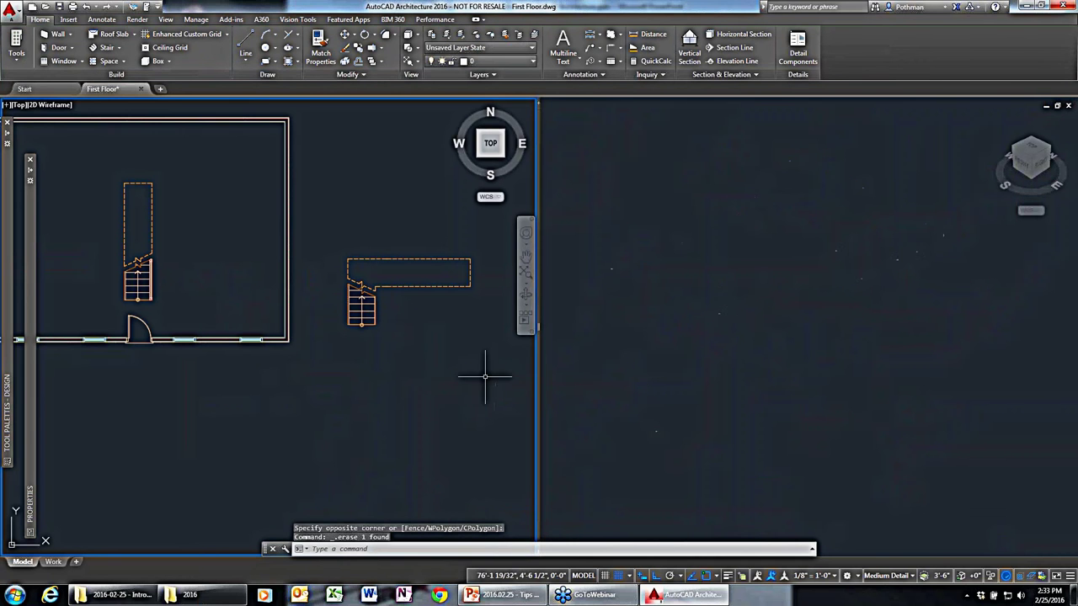
pyautogui.hotkey('ctrl', 'r')
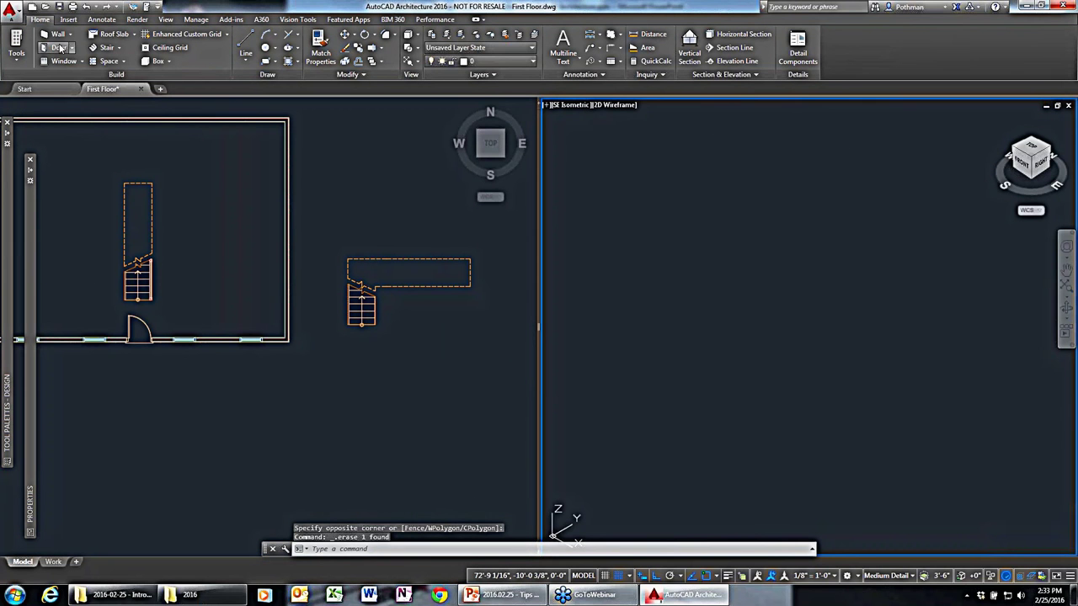
pyautogui.click(364, 309)
pyautogui.click(363, 309)
pyautogui.rightClick(364, 309)
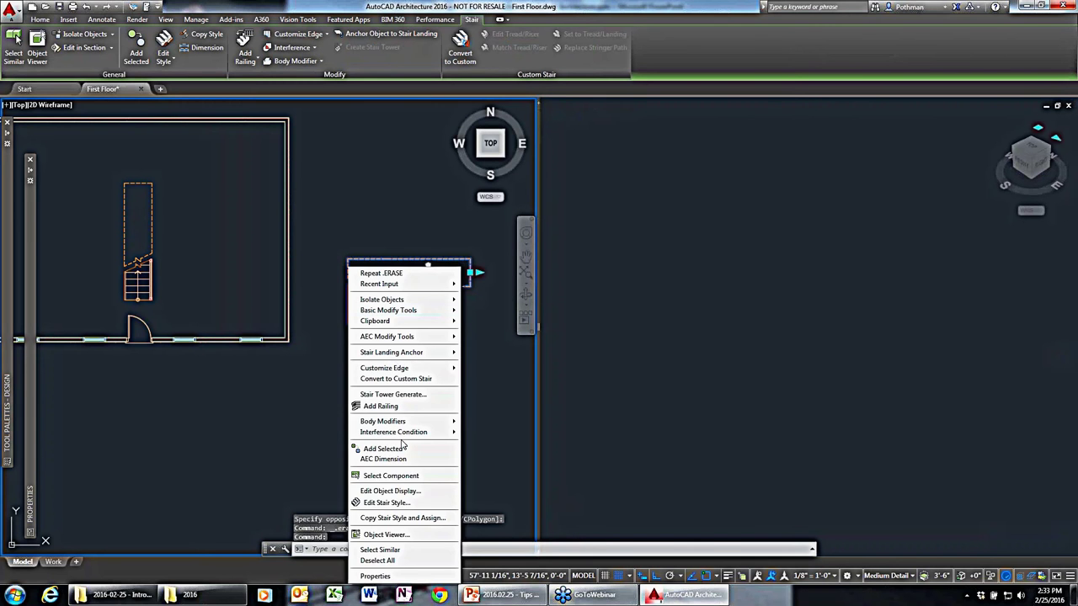
pyautogui.click(398, 448)
pyautogui.click(414, 363)
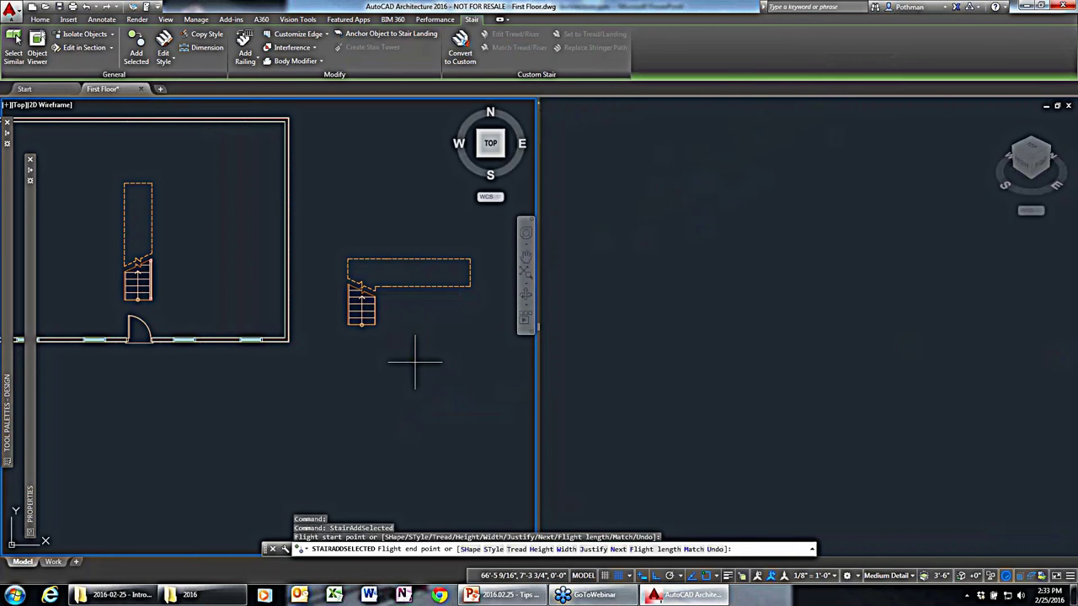
pyautogui.click(414, 363)
pyautogui.click(451, 364)
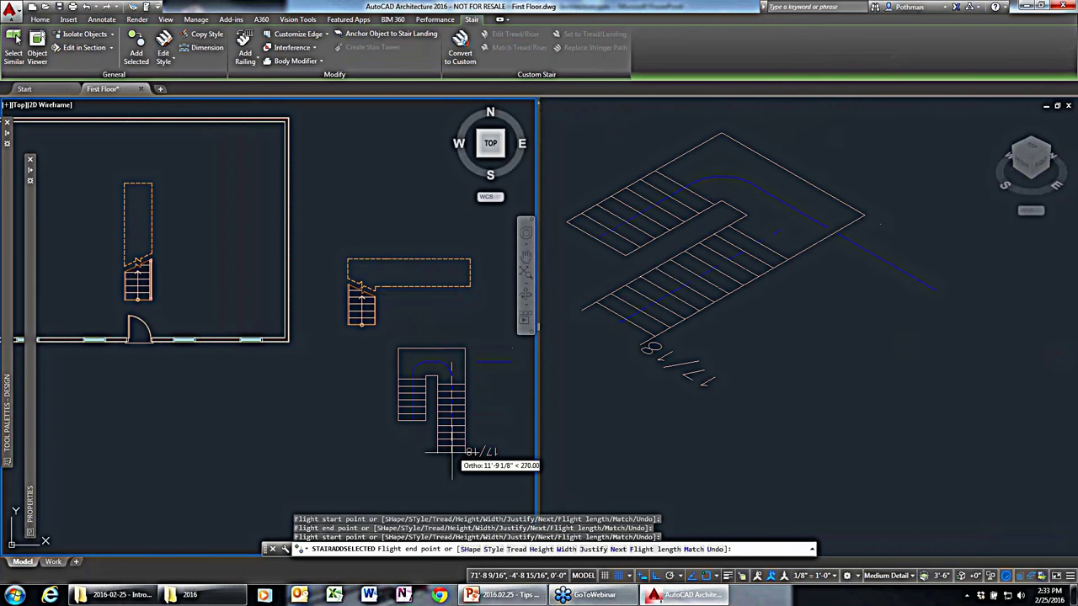
pyautogui.click(451, 452)
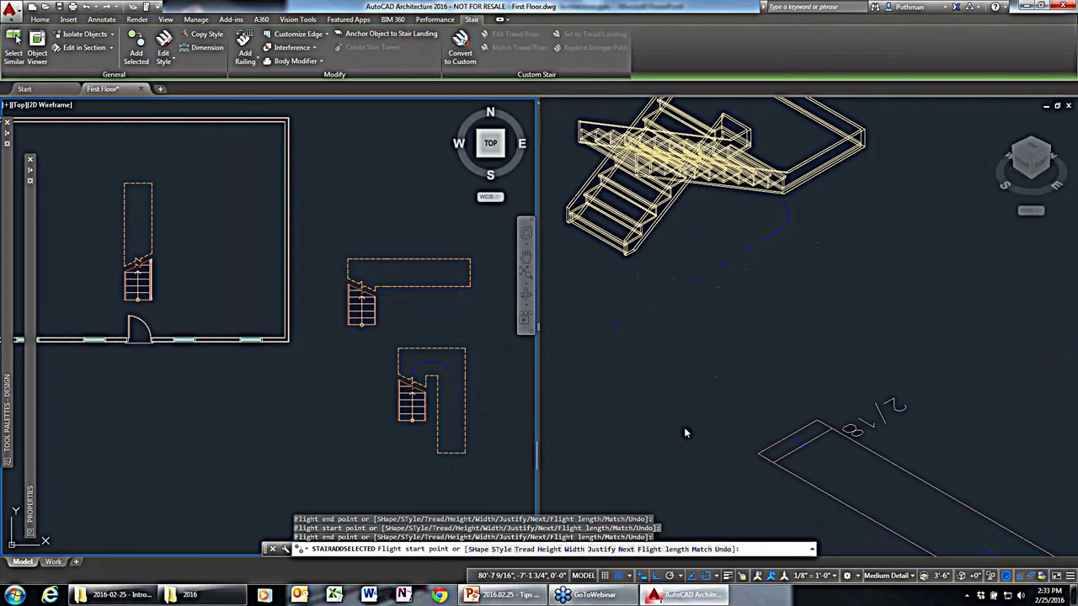
# Finish the U-shaped stair and inspect its flights and landing up close in the isometric viewport.
pyautogui.press('Escape')
pyautogui.click(683, 433)
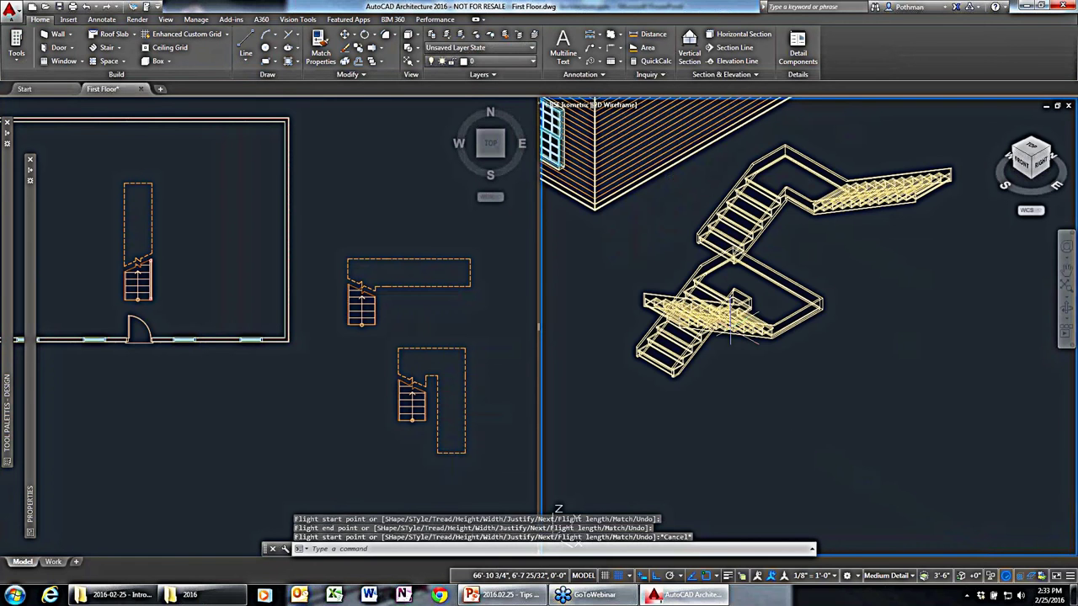
pyautogui.scroll(3, 731, 332)
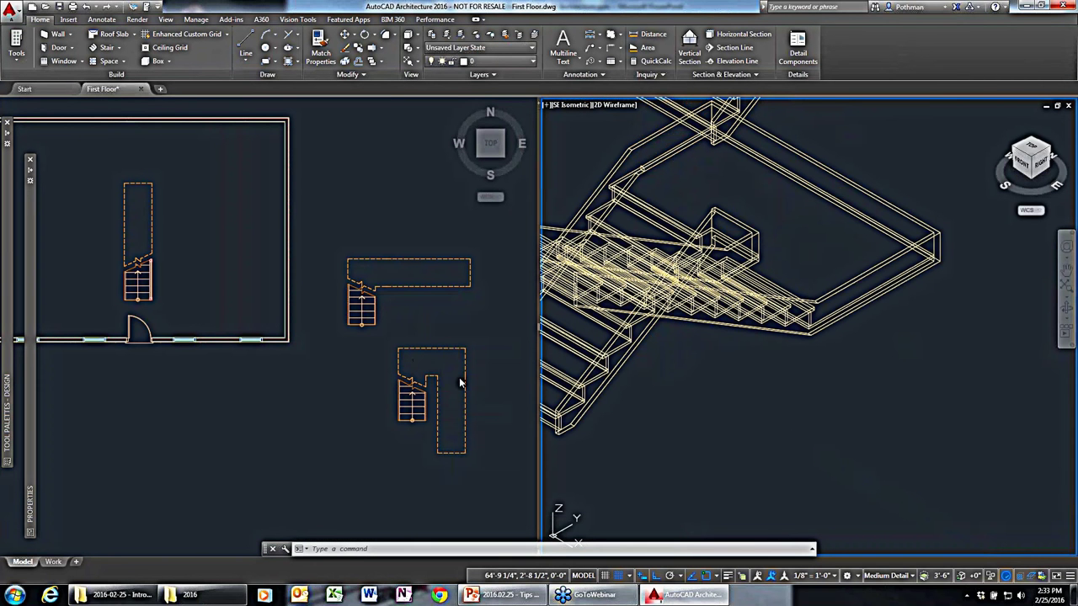
# Erase both the L-shaped and U-shaped stairs outside the enclosure from the plan.
pyautogui.click(488, 403)
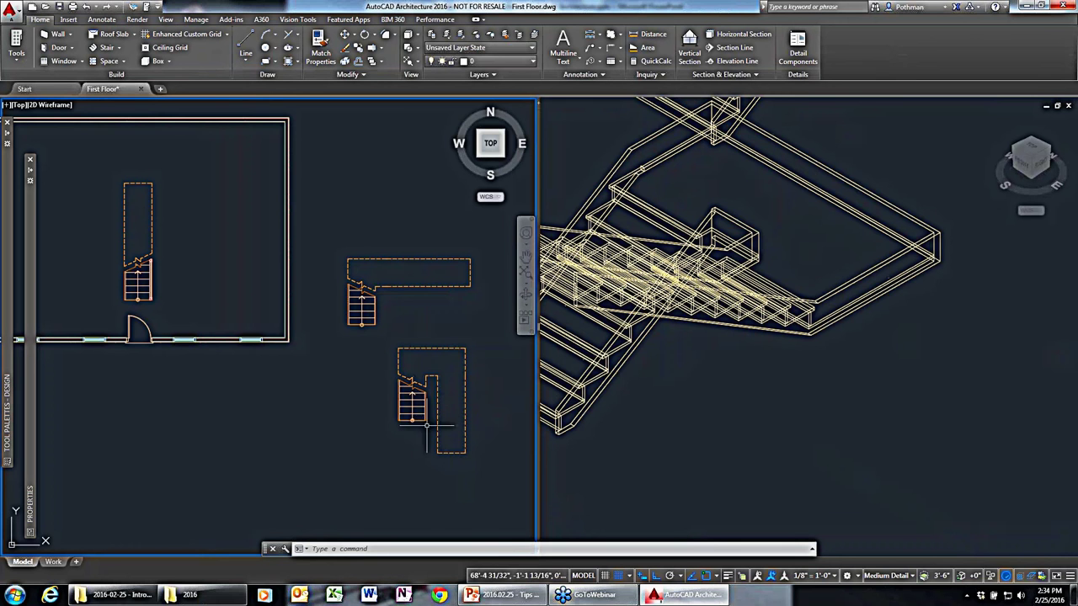
pyautogui.click(472, 460)
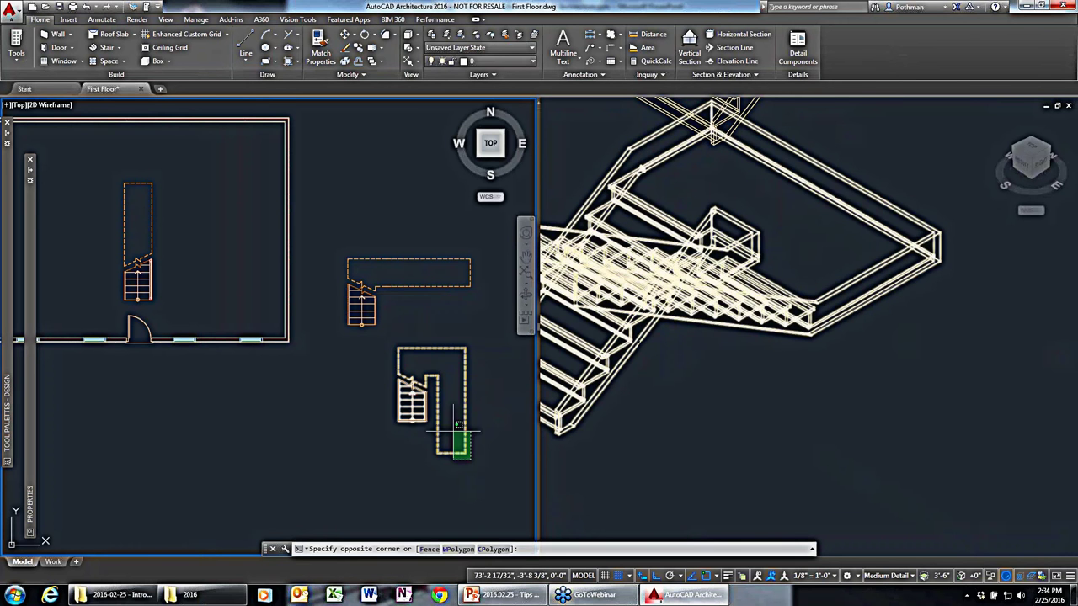
pyautogui.click(371, 220)
pyautogui.press('Delete')
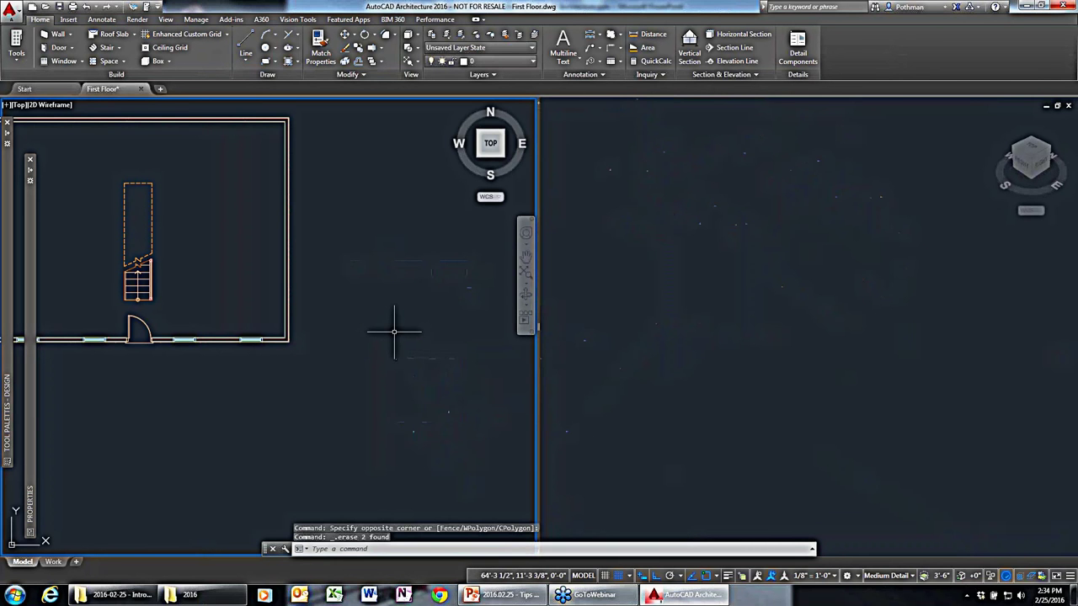
# Start a roof over the enclosure, placing its first roof point at the southwest outer wall corner in the plan.
pyautogui.scroll(-3, 375, 300)
pyautogui.click(706, 327)
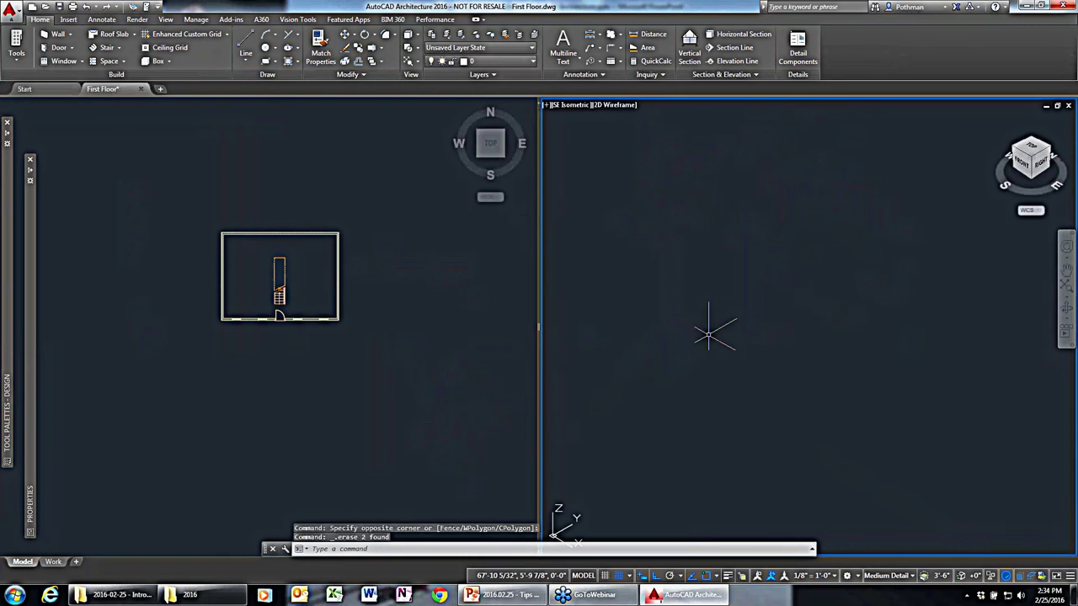
pyautogui.moveTo(670, 262); pyautogui.dragTo(750, 385, button='middle')
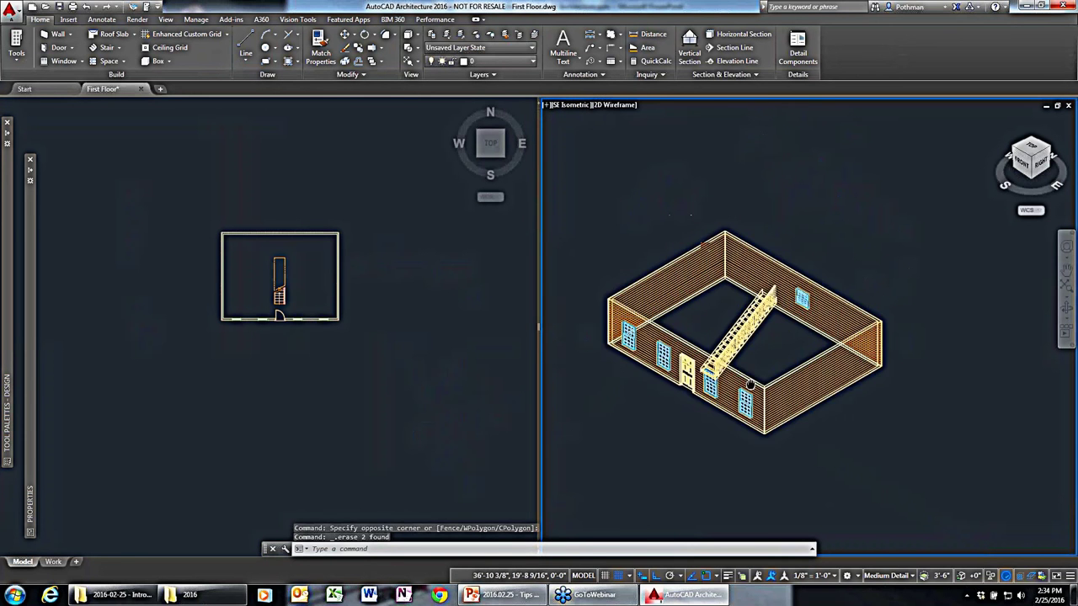
pyautogui.scroll(3, 750, 385)
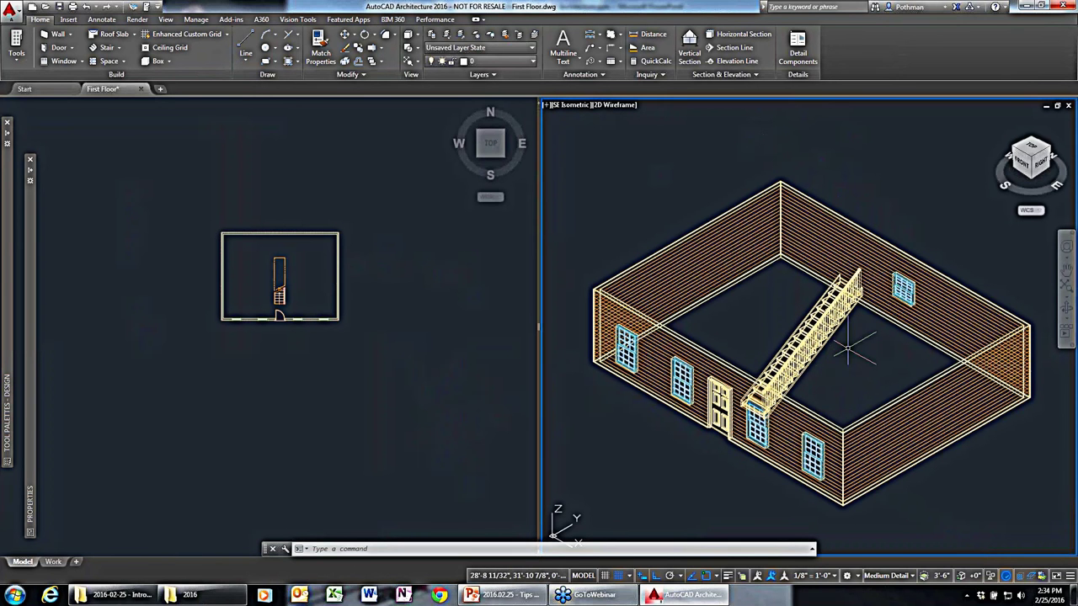
pyautogui.click(319, 270)
pyautogui.scroll(4, 284, 288)
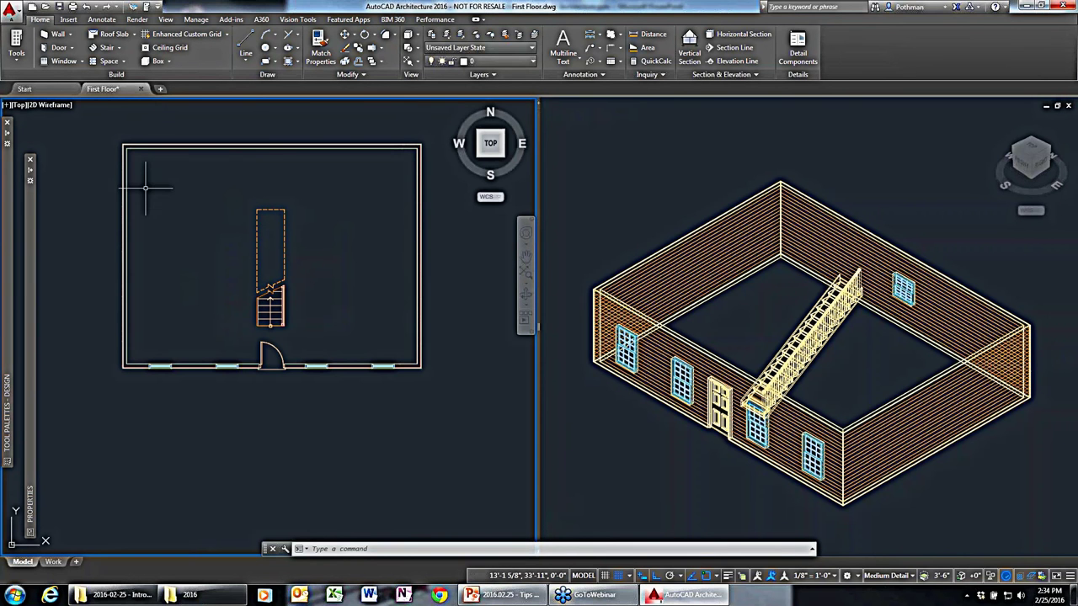
pyautogui.moveTo(6, 208)
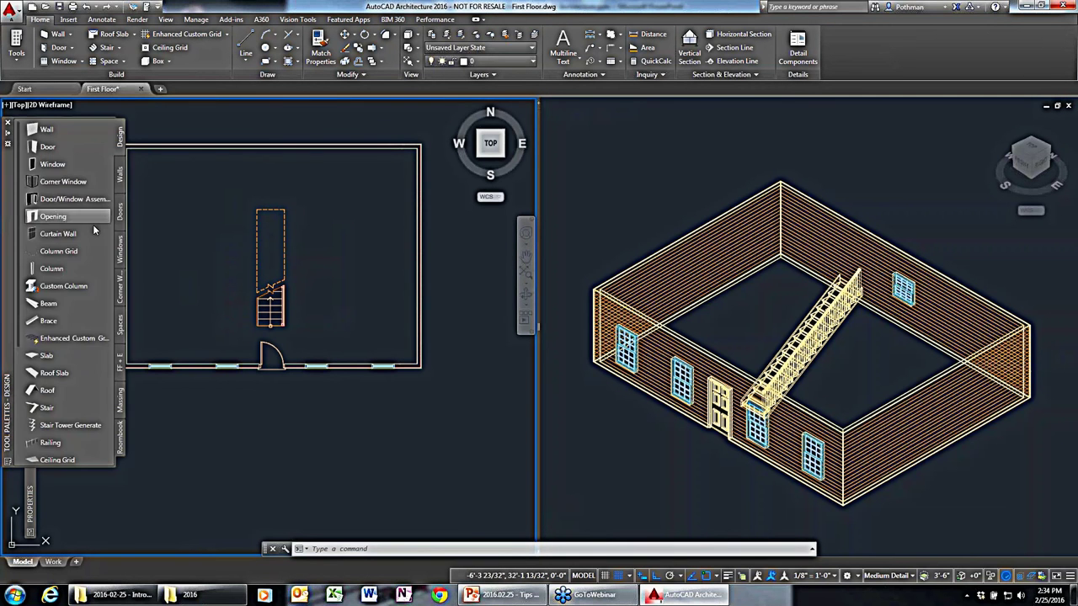
pyautogui.click(47, 390)
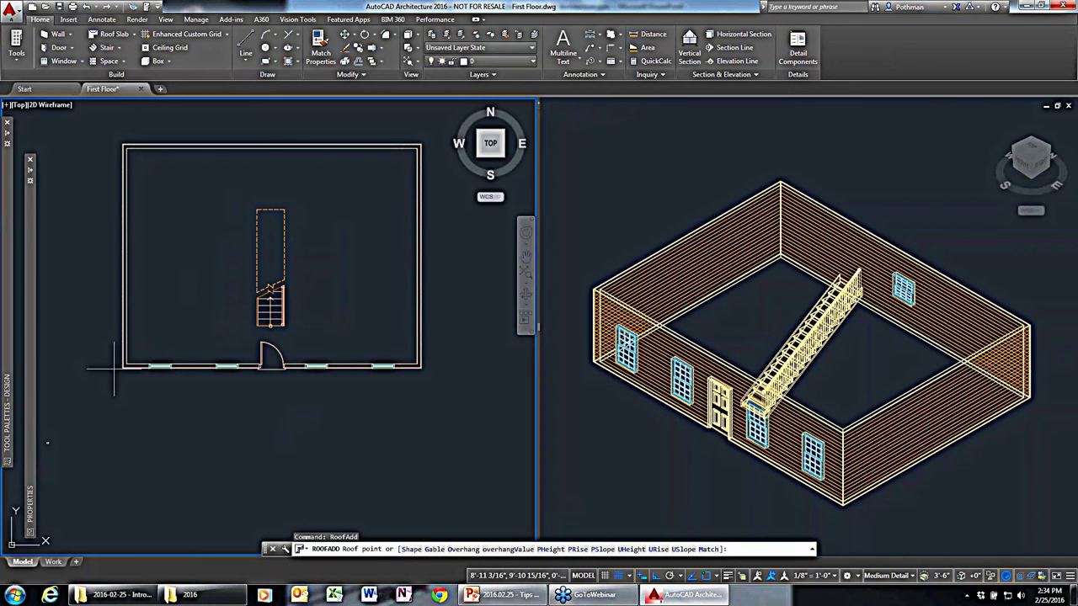
pyautogui.click(119, 366)
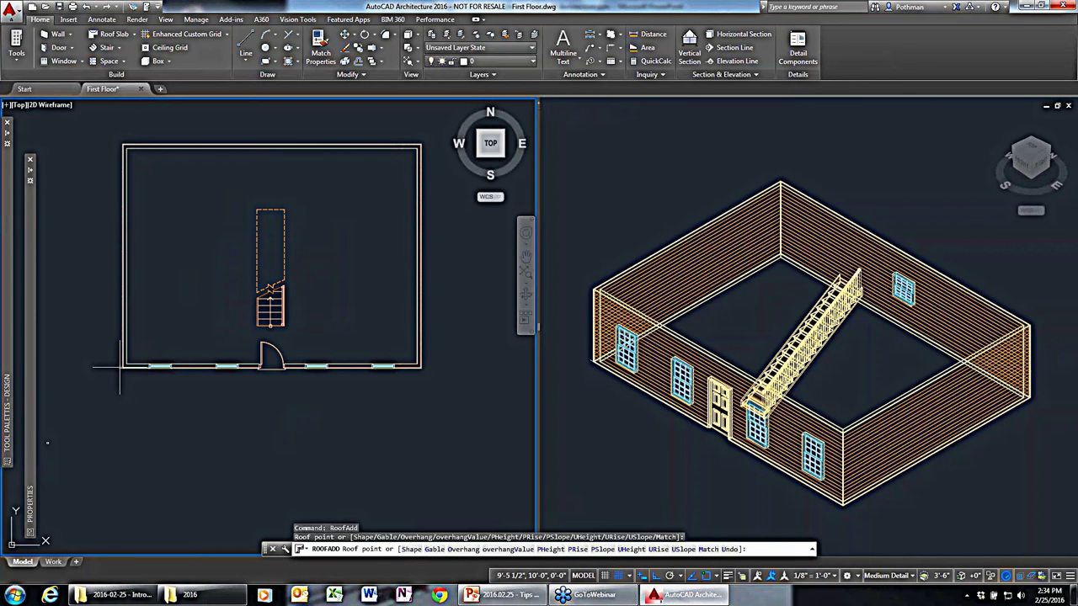
# Create a hip roof over the building by picking the remaining outer wall corners in plan view.
pyautogui.click(424, 367)
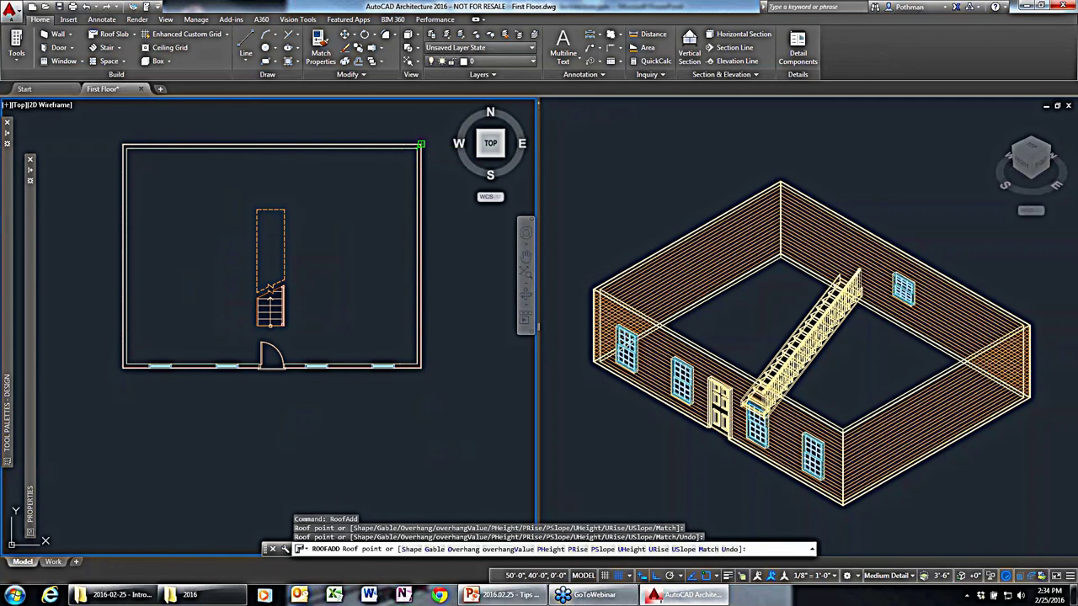
pyautogui.click(422, 145)
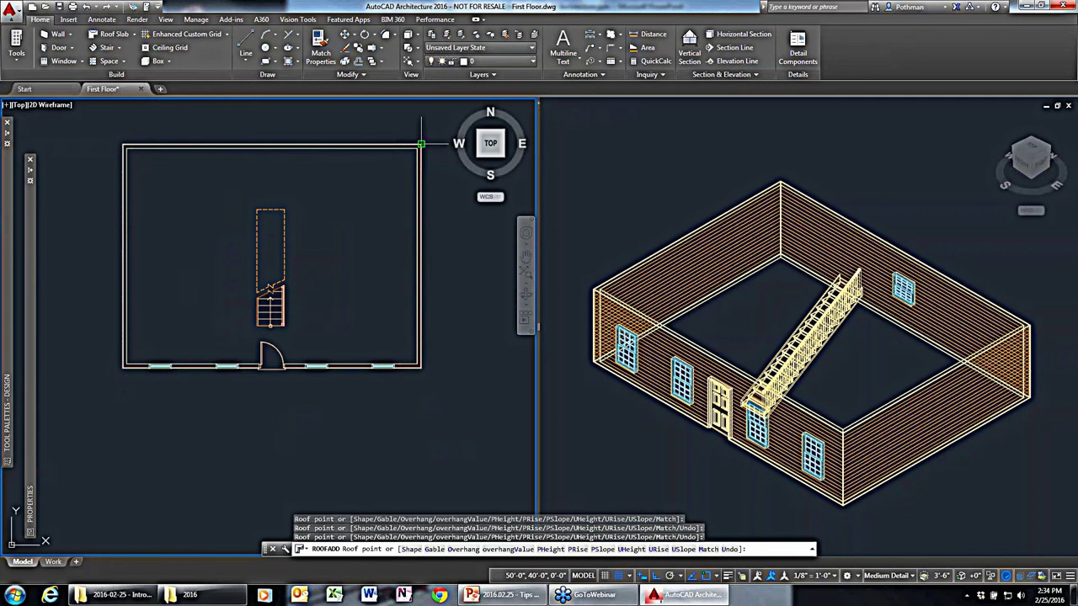
pyautogui.click(122, 144)
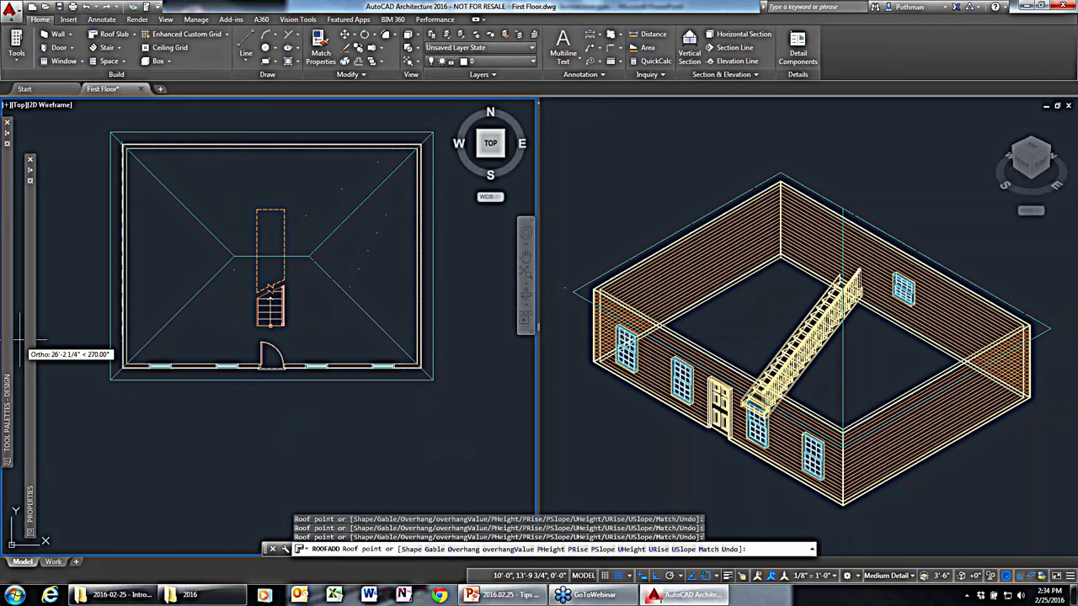
pyautogui.press('Return')
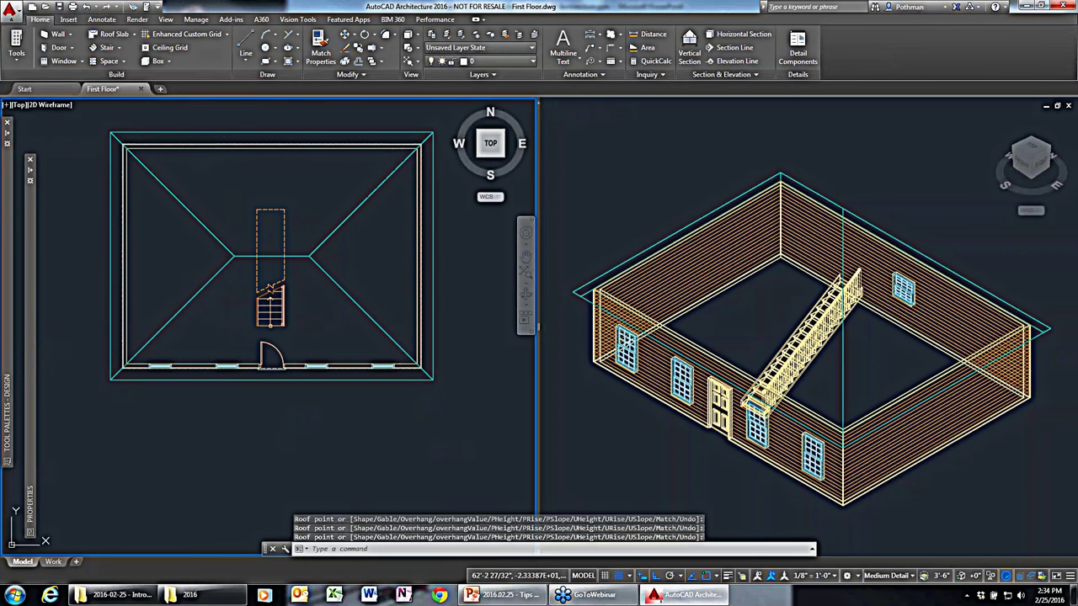
# Stretch the east end of the roof ridge outward past the east wall to turn that hip into a gable.
pyautogui.click(887, 386)
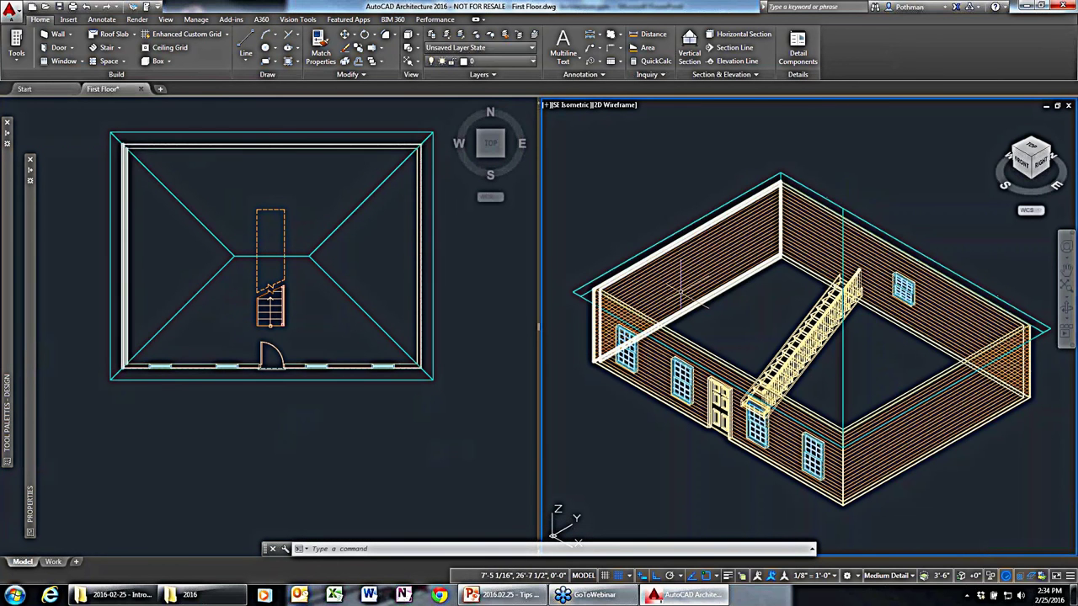
pyautogui.click(883, 385)
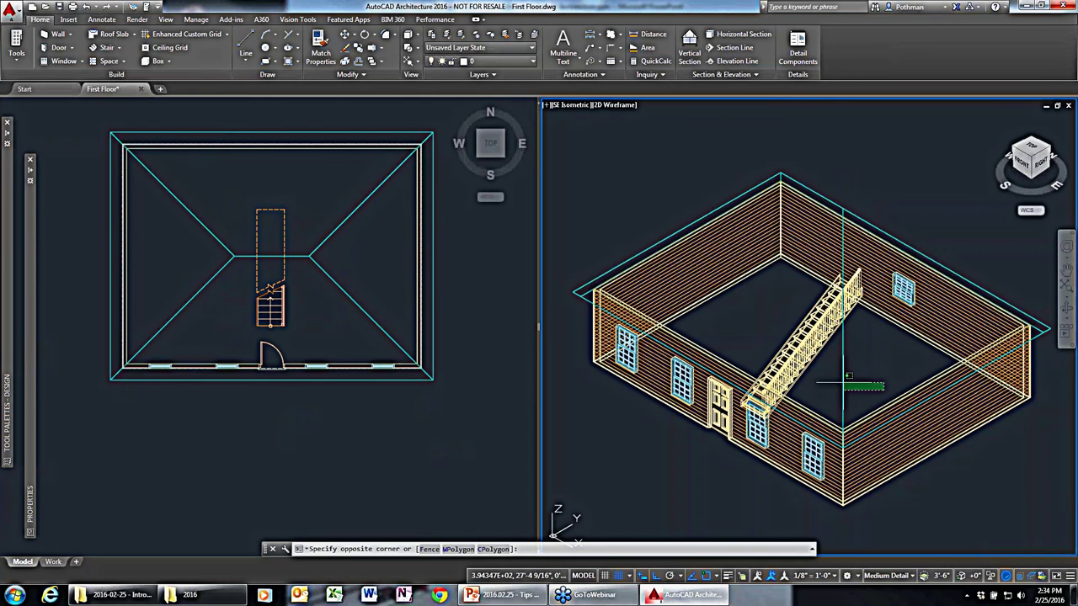
pyautogui.click(834, 385)
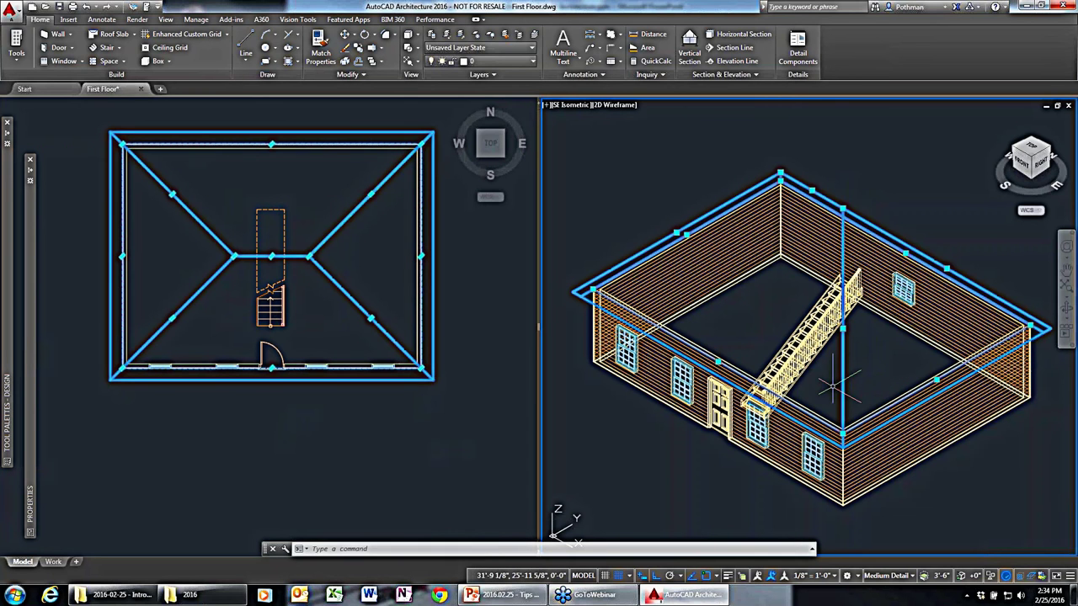
pyautogui.click(842, 208)
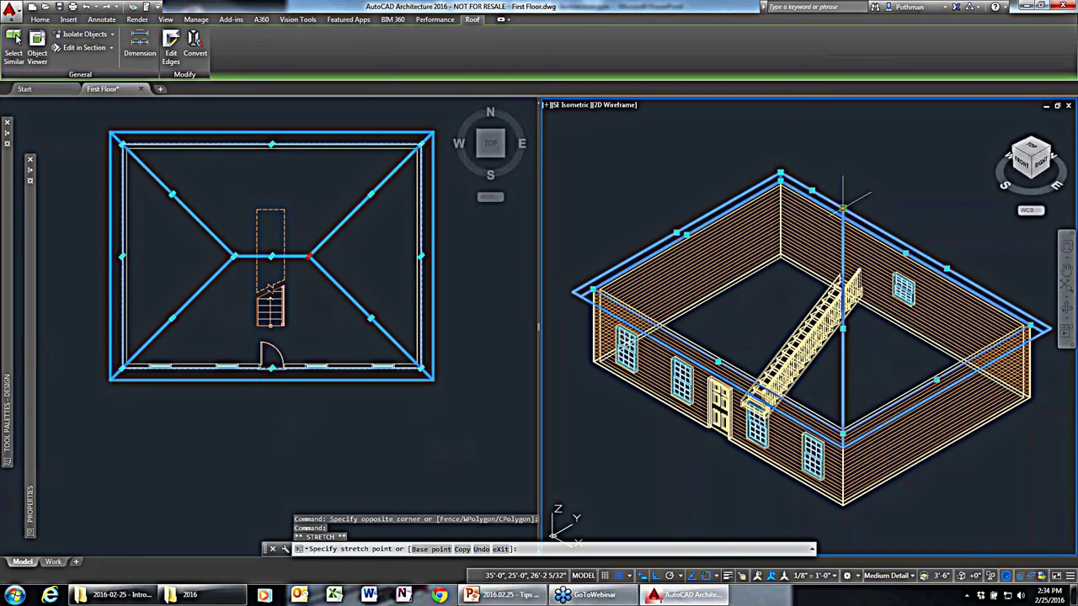
pyautogui.click(1028, 450)
pyautogui.click(782, 175)
pyautogui.scroll(-4, 570, 133)
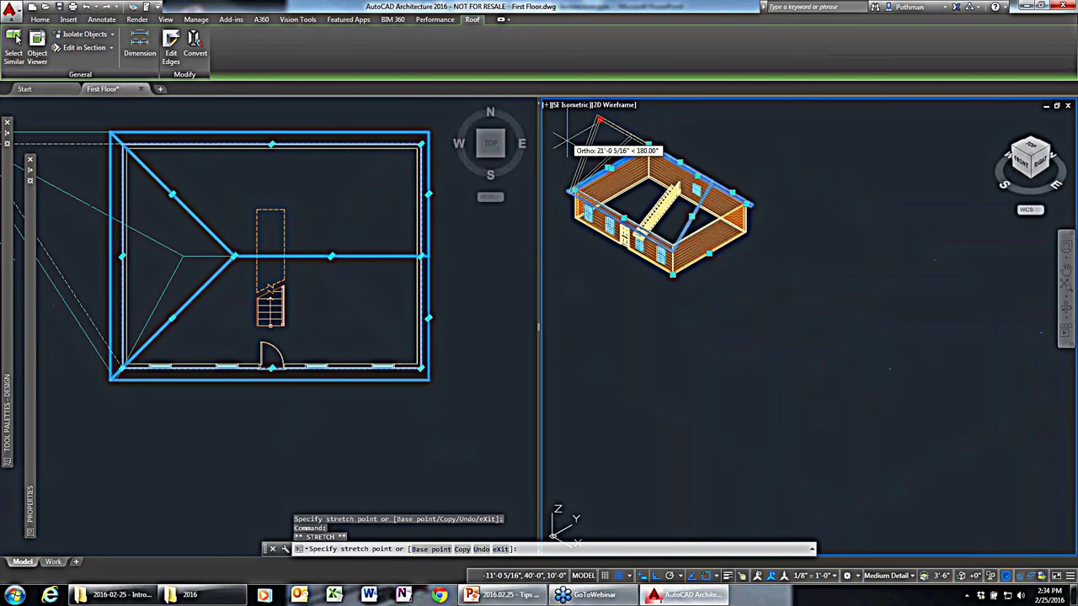
pyautogui.click(78, 271)
pyautogui.press('Escape')
pyautogui.press('Escape')
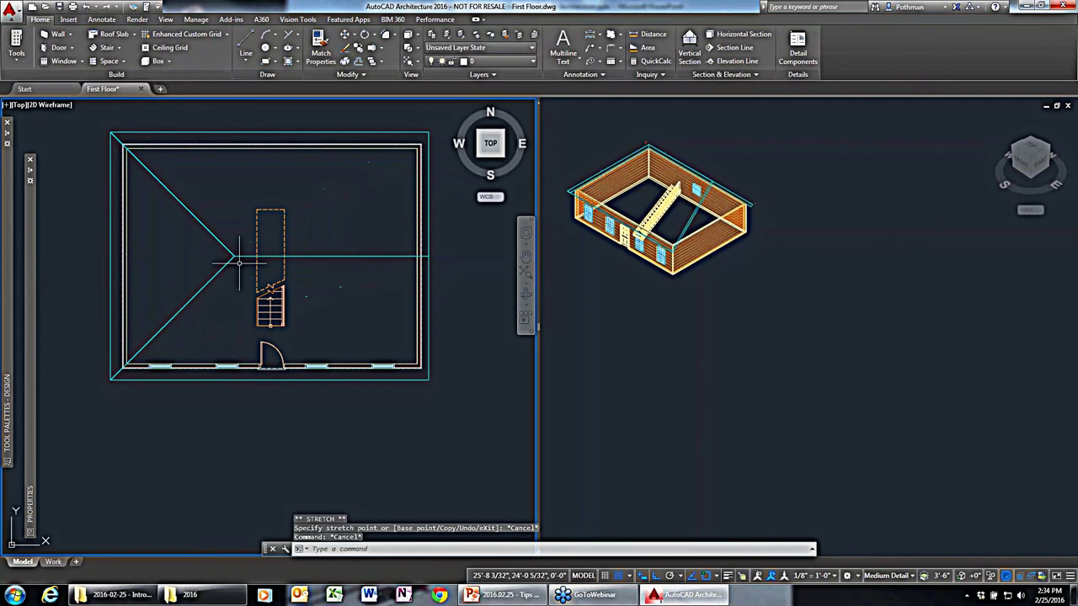
# Stretch the west end of the roof ridge past the west wall in plan view to form the second gable.
pyautogui.click(234, 256)
pyautogui.click(234, 256)
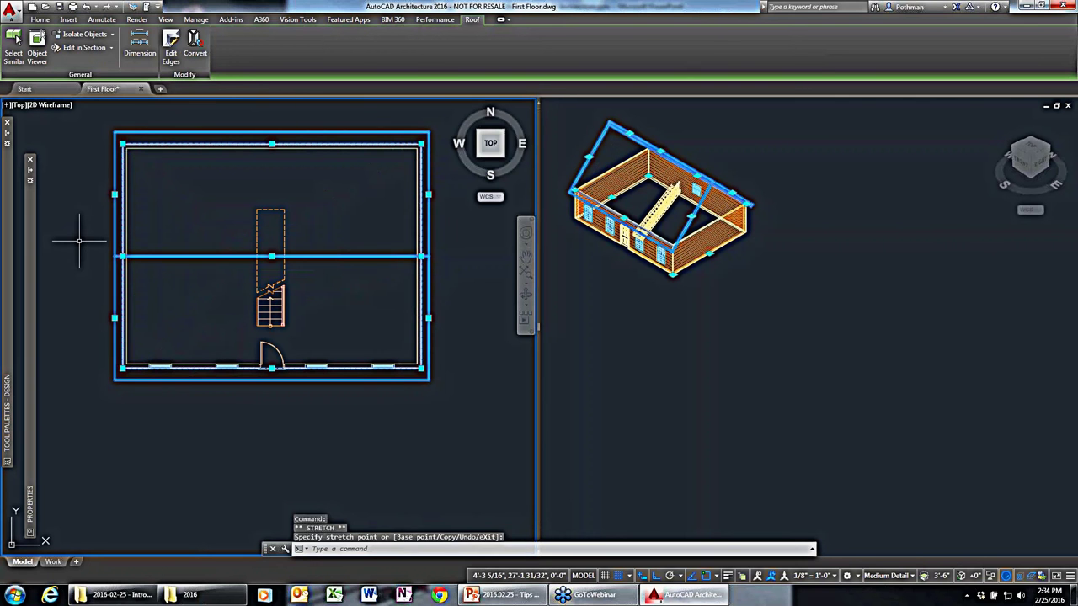
pyautogui.press('Escape')
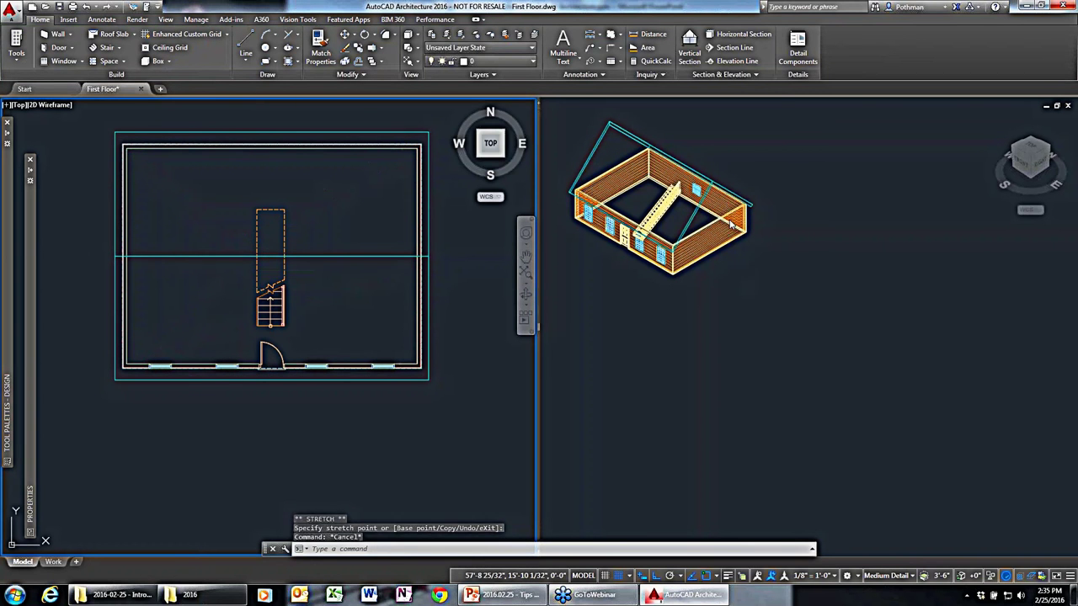
# Inspect the gable roof in the isometric view with the Realistic visual style, and return the view to 2D Wireframe.
pyautogui.click(768, 259)
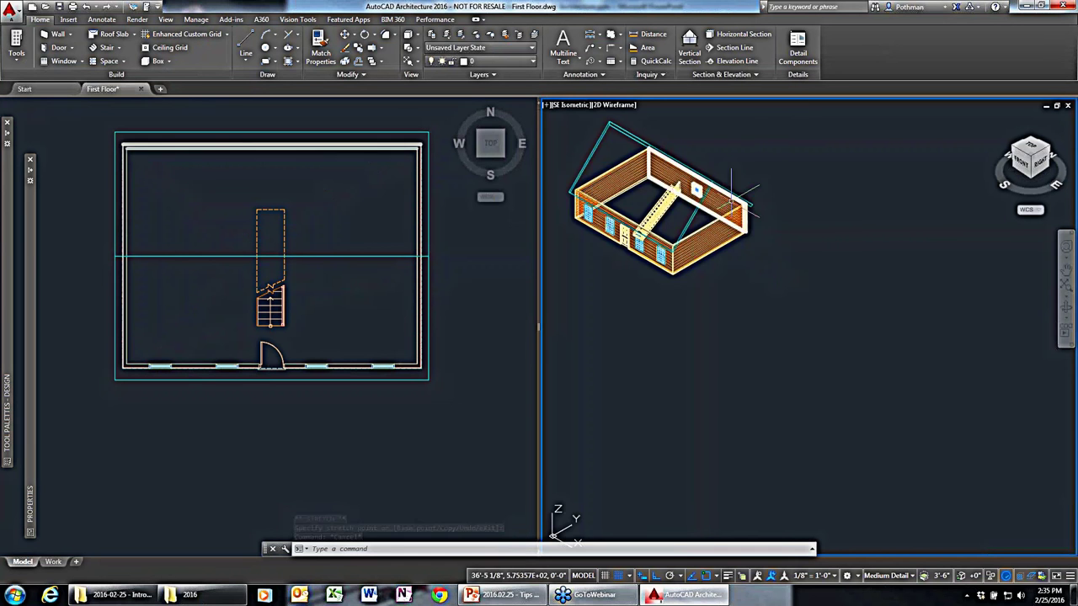
pyautogui.scroll(2, 731, 199)
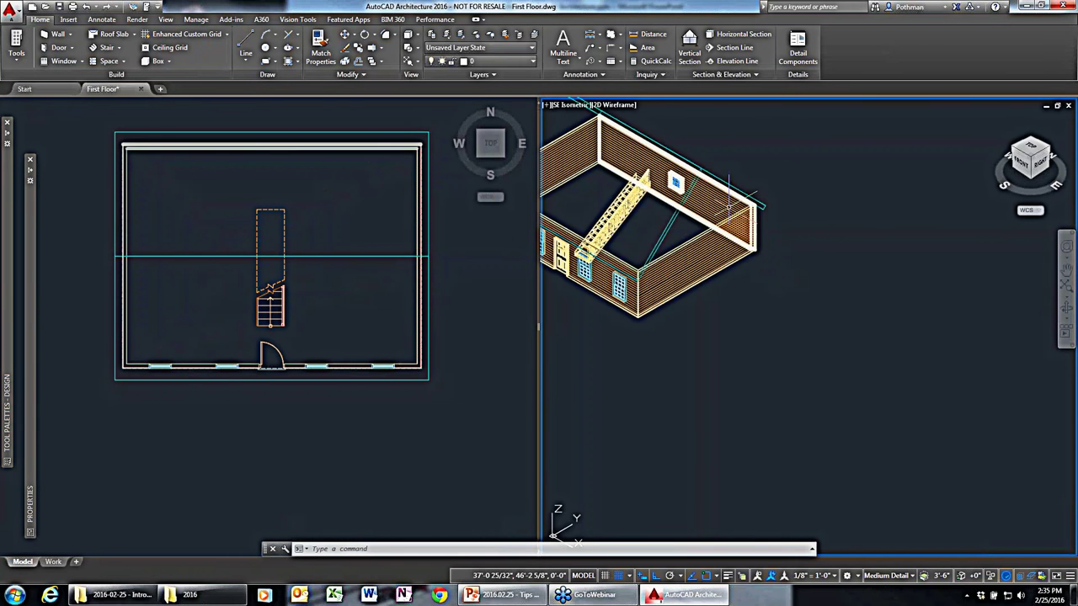
pyautogui.middleClick(727, 199)
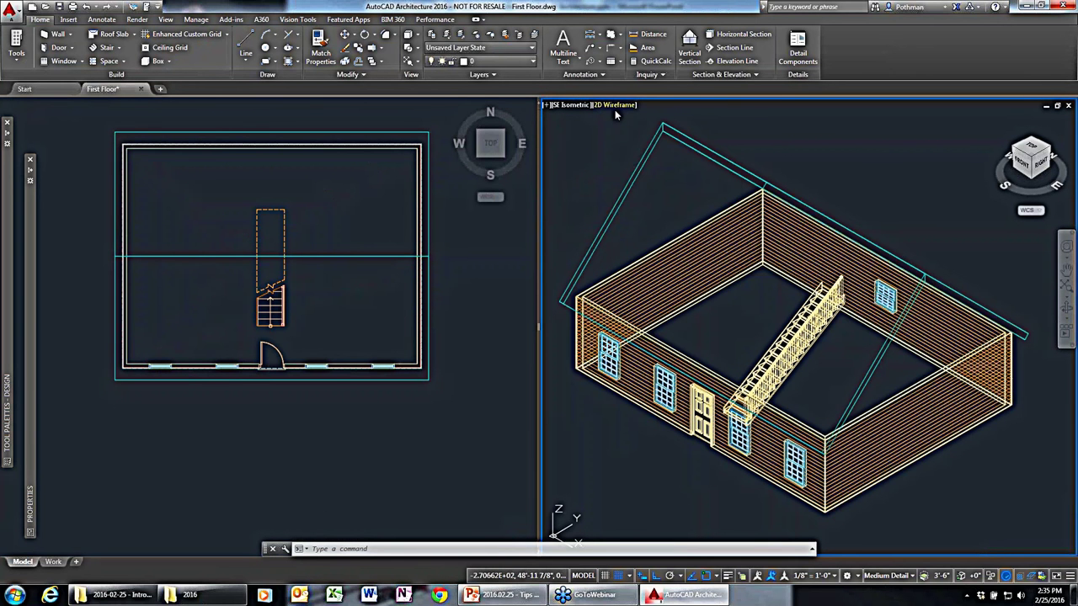
pyautogui.click(619, 104)
pyautogui.click(652, 173)
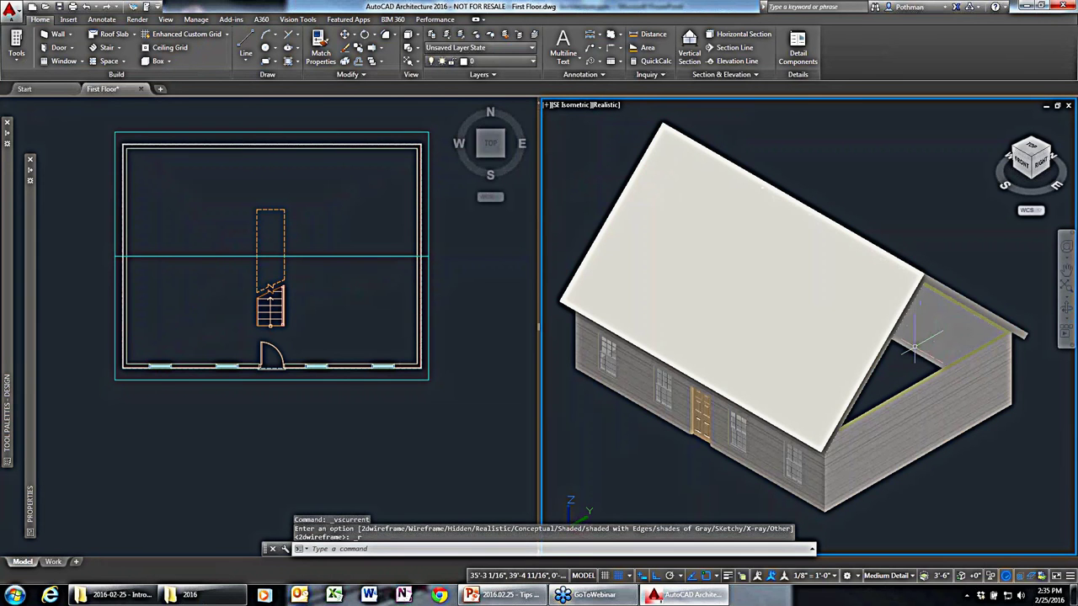
pyautogui.click(884, 308)
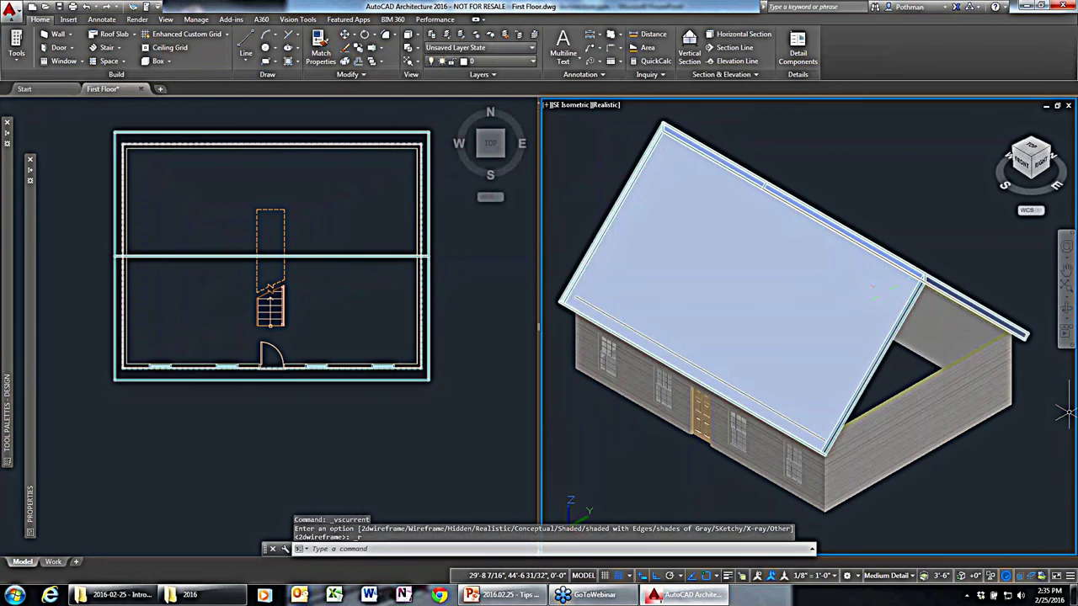
pyautogui.press('Escape')
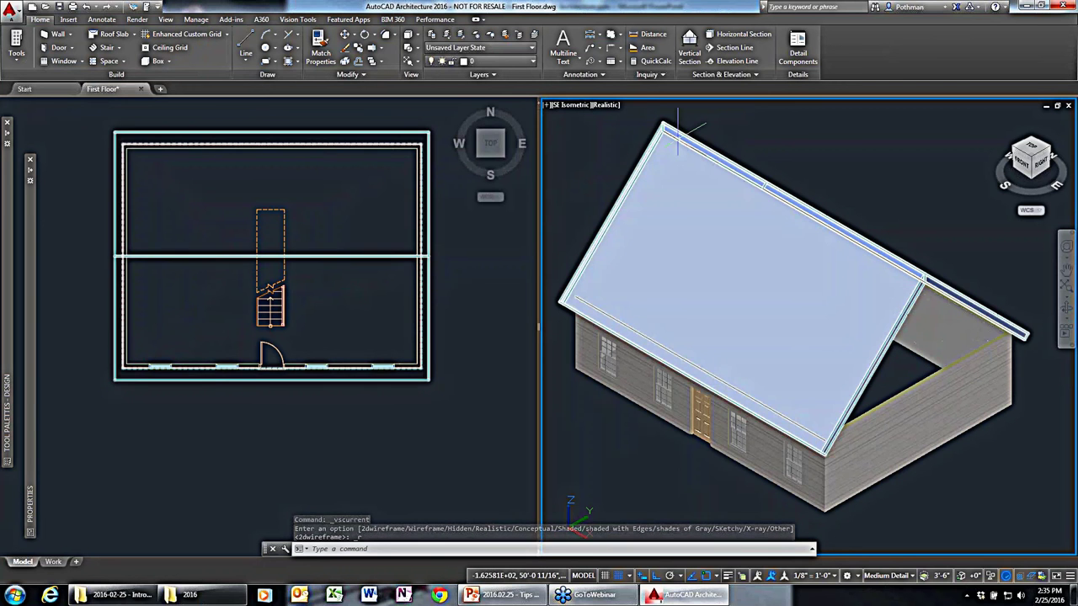
pyautogui.click(591, 105)
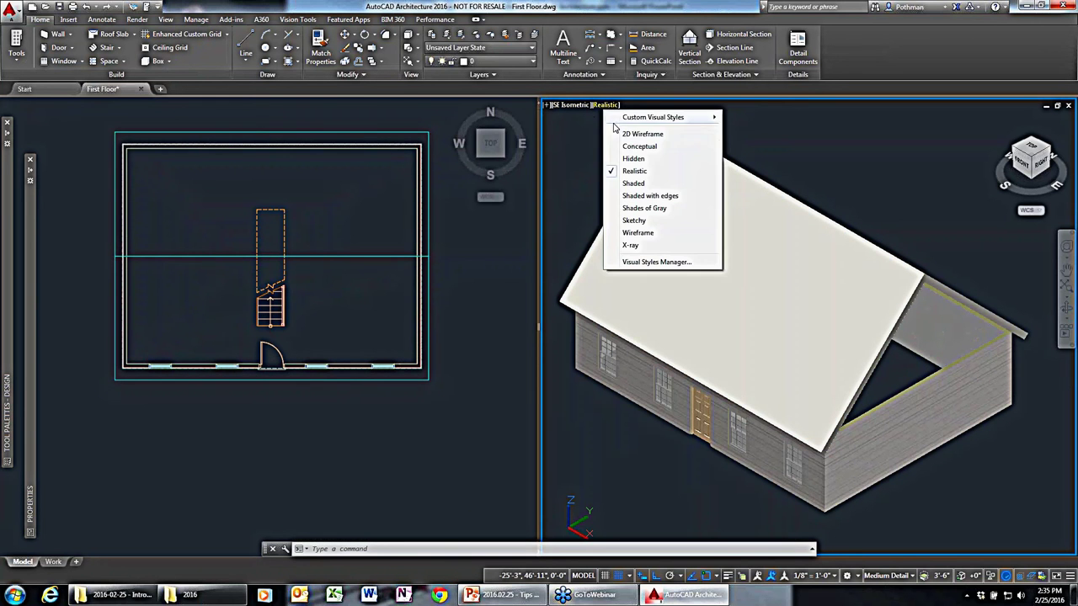
pyautogui.click(633, 134)
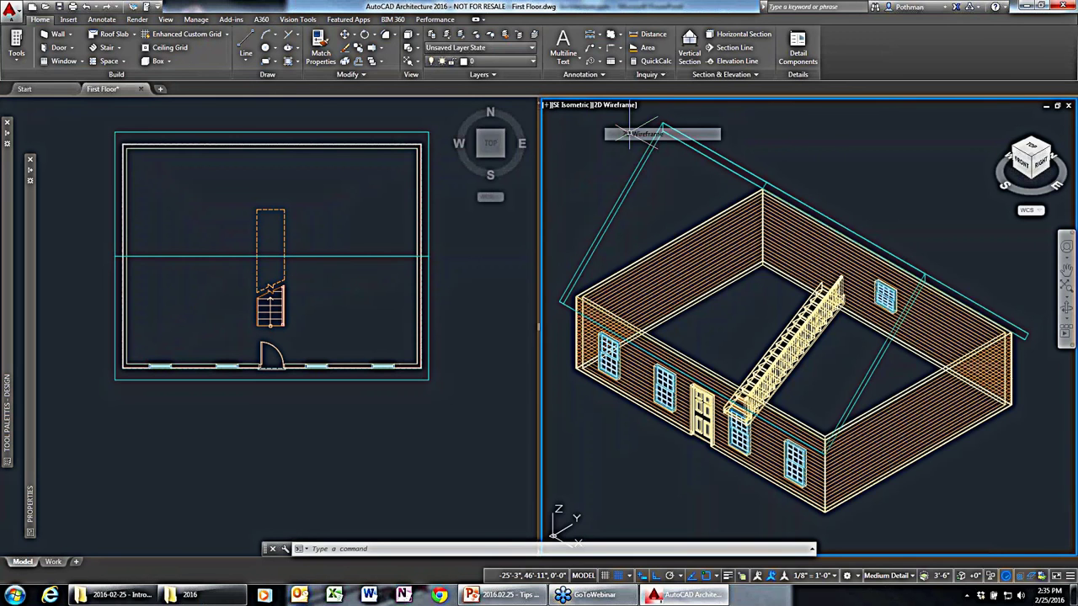
# Extend the east wall up to the roof by modifying its roof line with the Auto project option.
pyautogui.click(976, 383)
pyautogui.rightClick(958, 375)
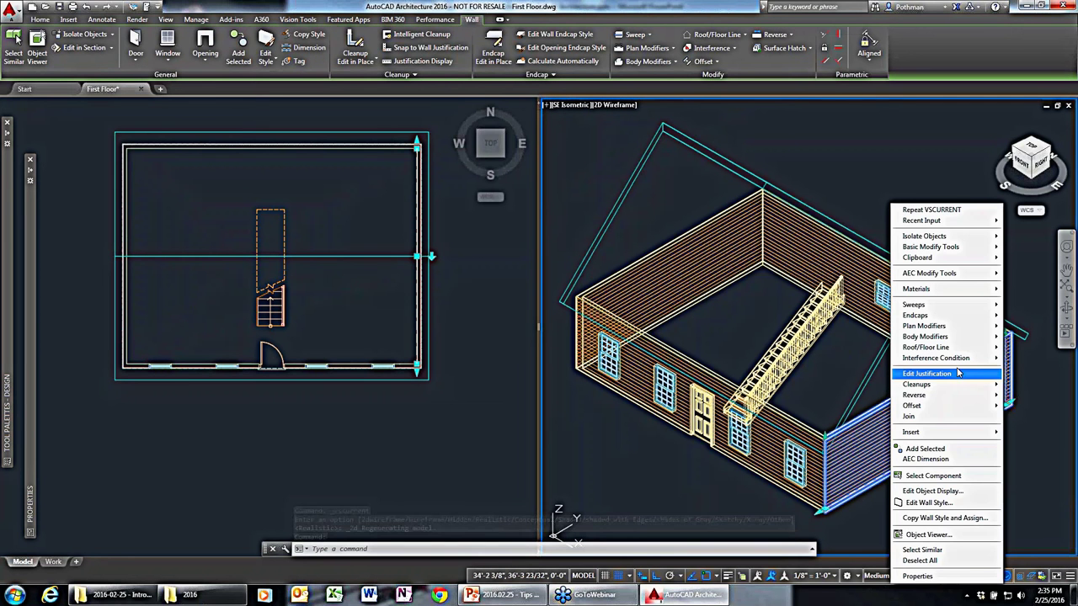
pyautogui.moveTo(936, 349)
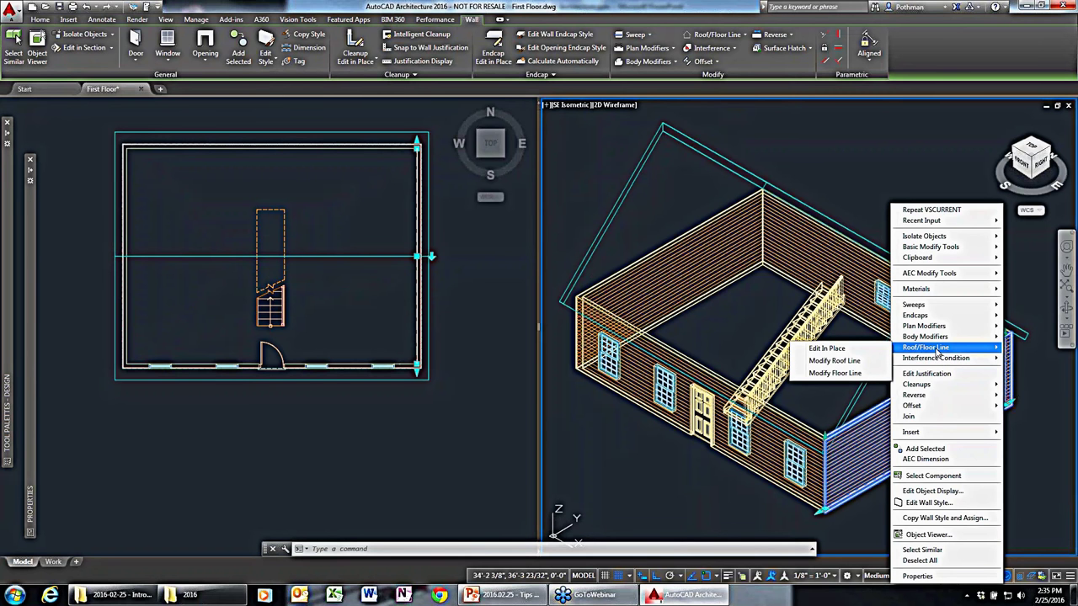
pyautogui.click(835, 361)
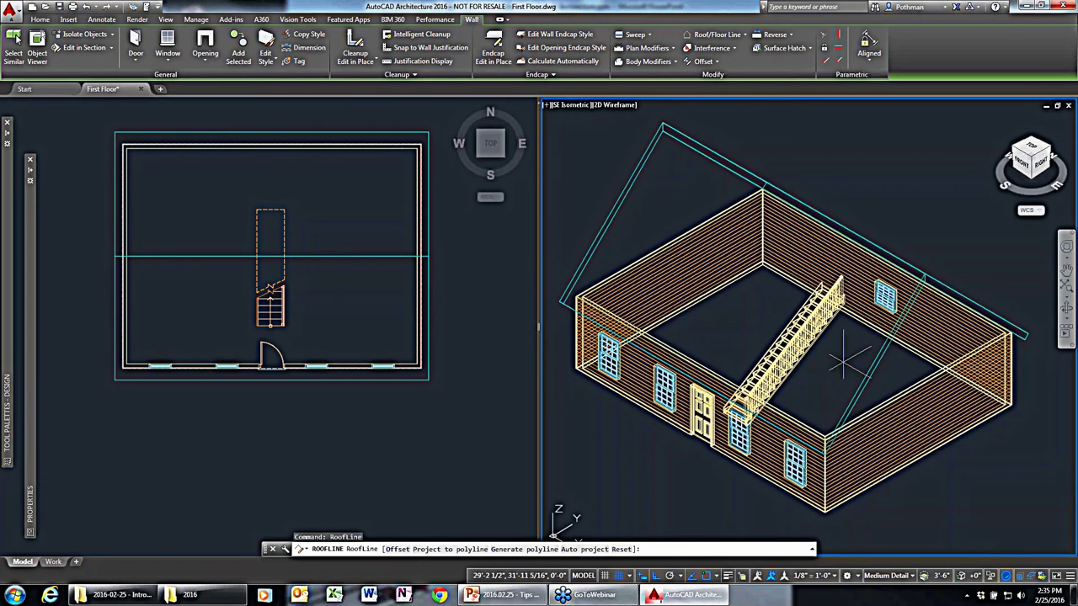
pyautogui.click(575, 550)
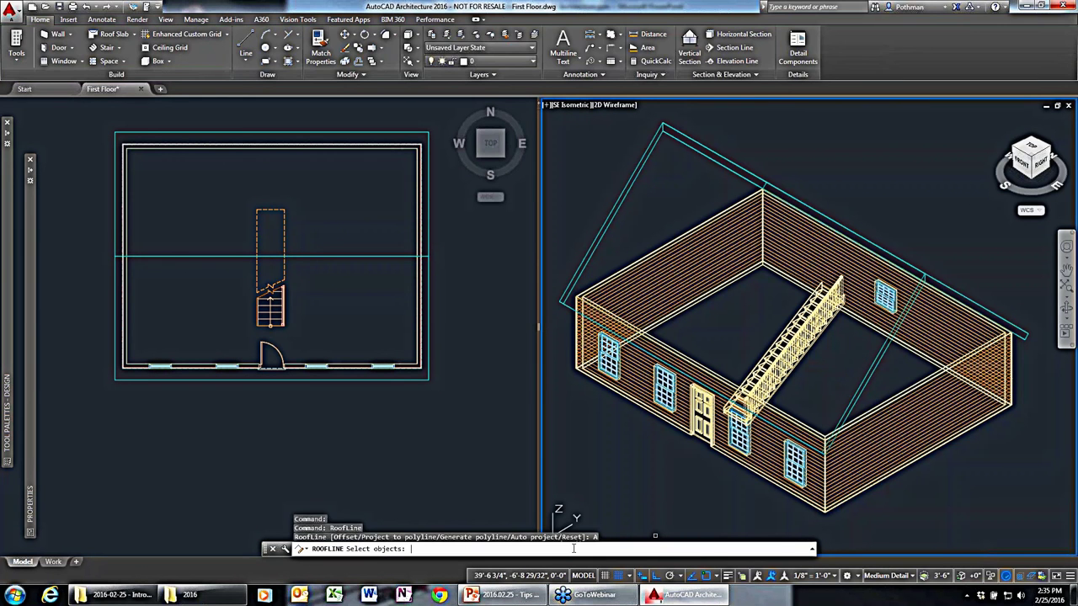
pyautogui.click(938, 281)
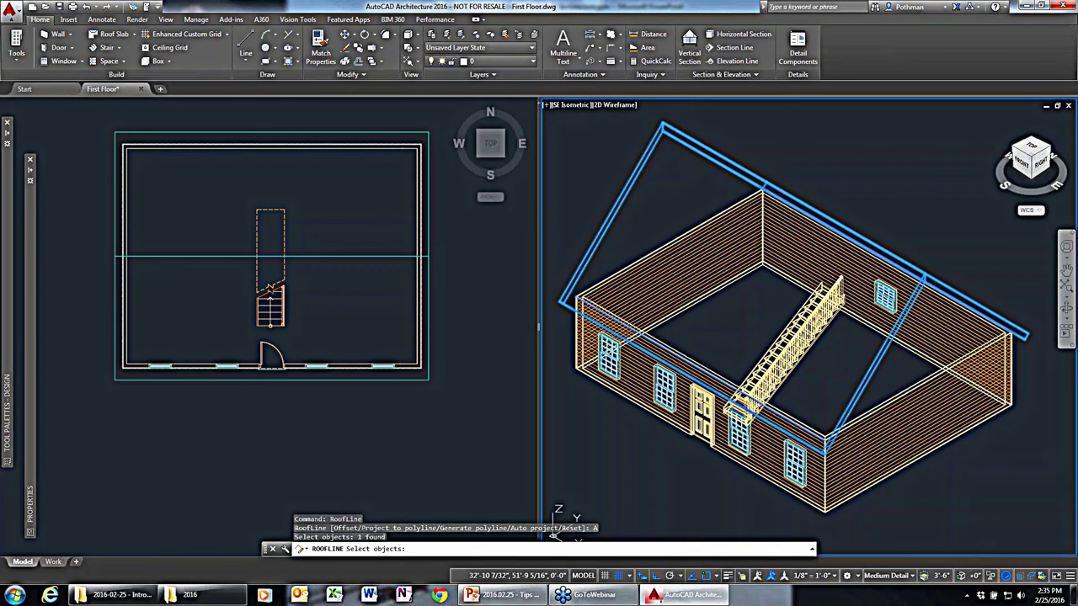
pyautogui.press('Return')
pyautogui.press('Escape')
pyautogui.press('Escape')
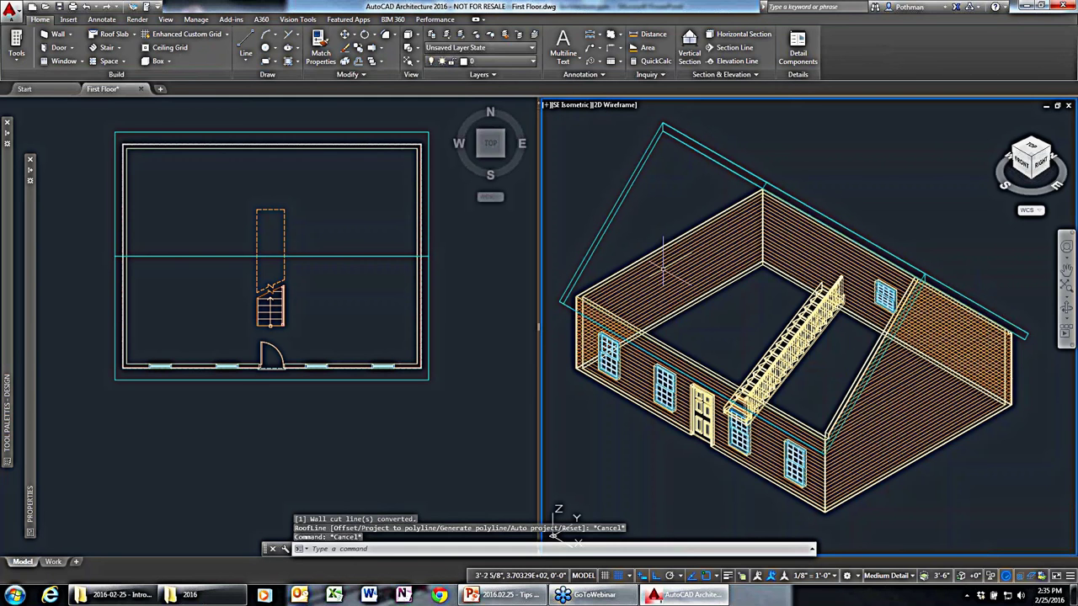
# Extend the west wall up to the roof by modifying its roof line with the Auto project option.
pyautogui.click(657, 265)
pyautogui.rightClick(653, 205)
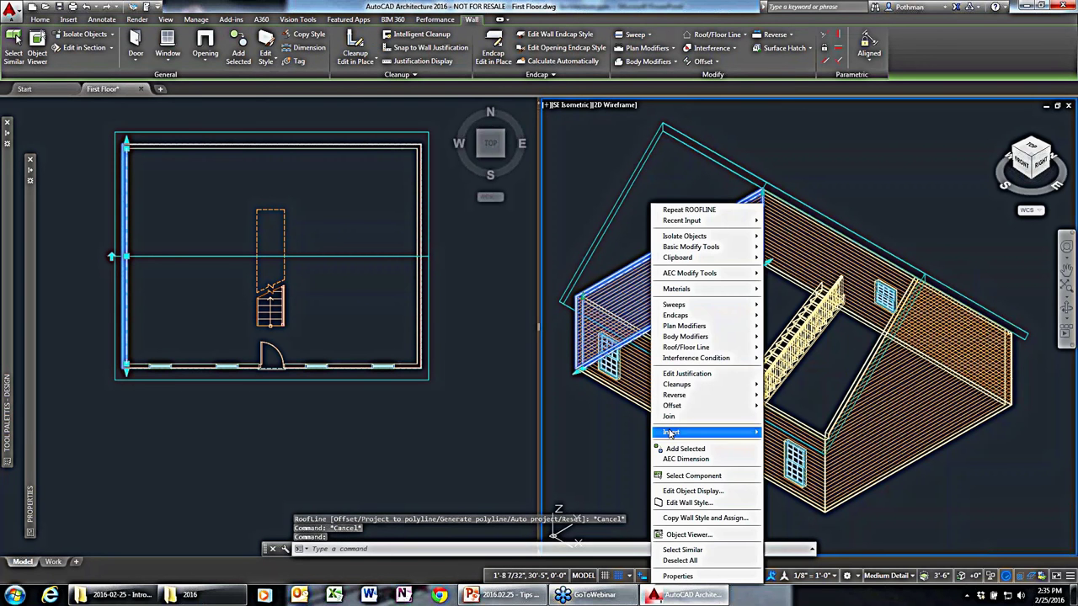
pyautogui.moveTo(690, 348)
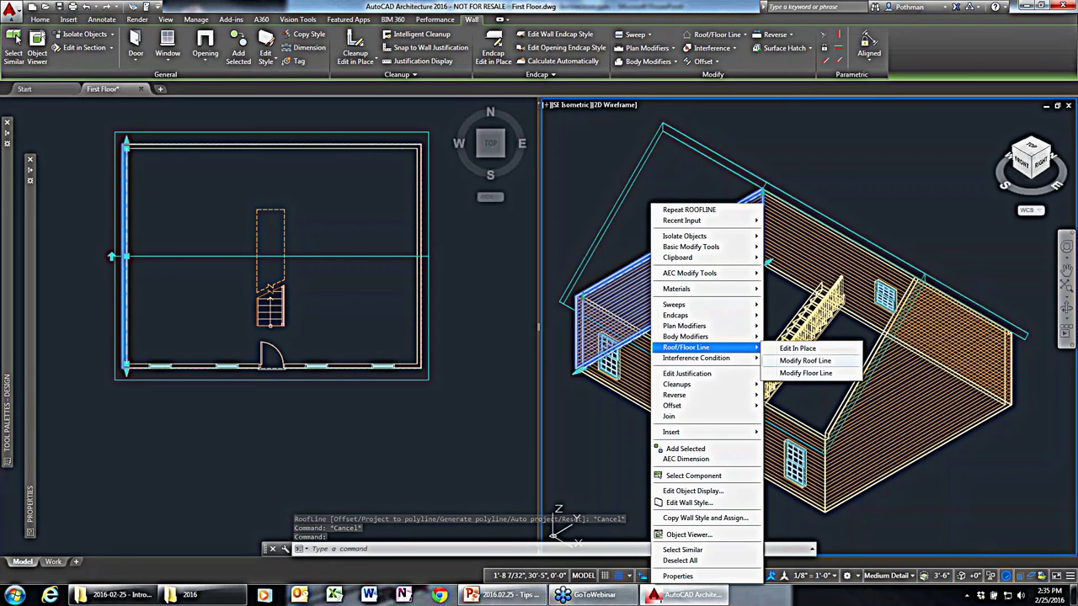
pyautogui.click(805, 360)
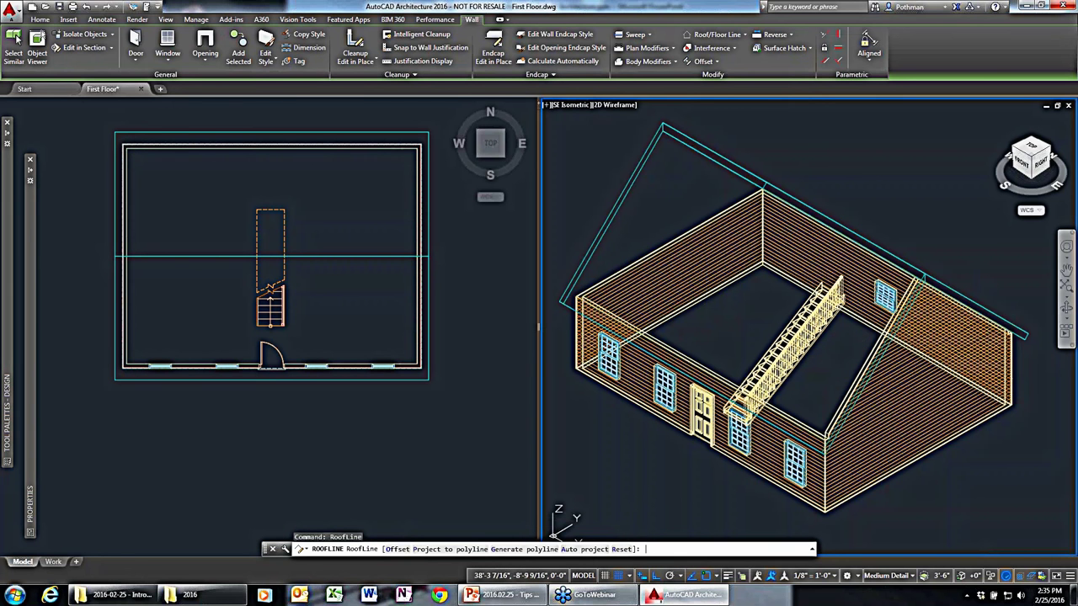
pyautogui.write('A')
pyautogui.press('Return')
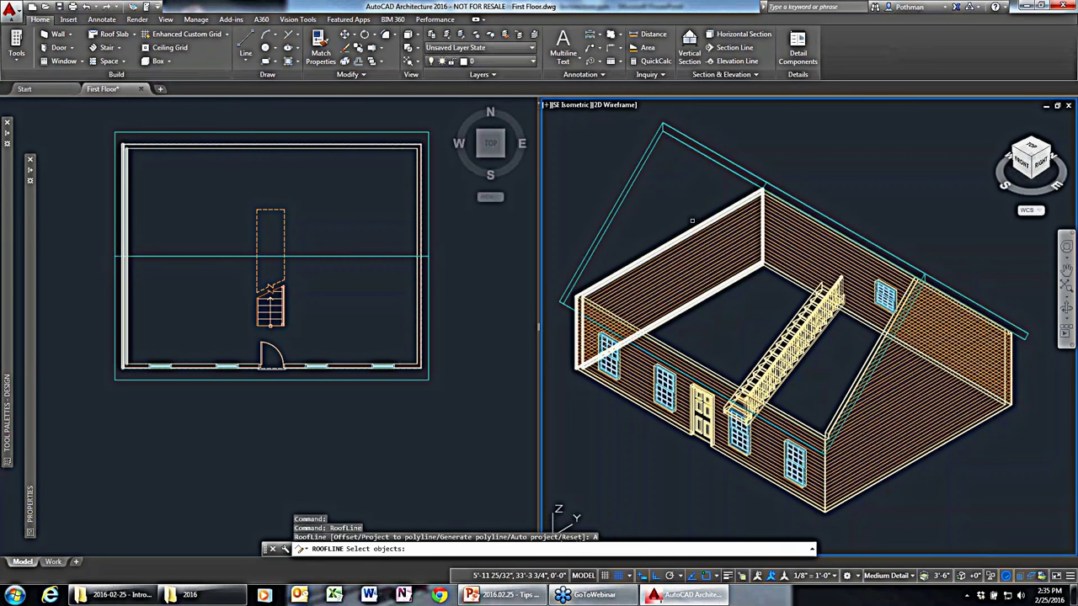
pyautogui.click(690, 139)
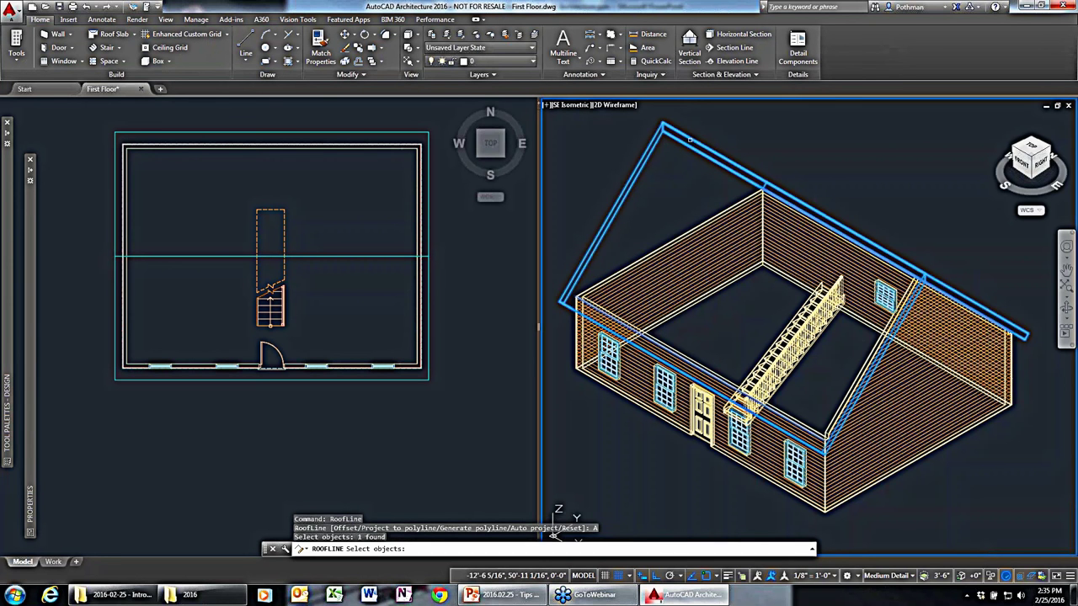
pyautogui.press('Return')
pyautogui.press('Escape')
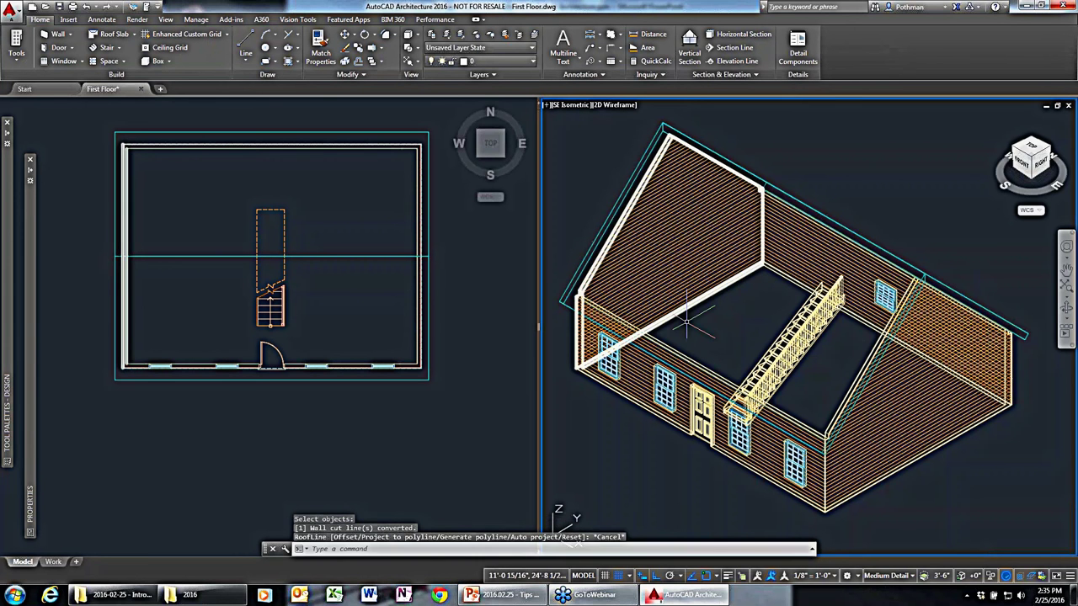
# Add a door matching the existing front door at the middle of the east gable wall, using Add Selected.
pyautogui.click(701, 411)
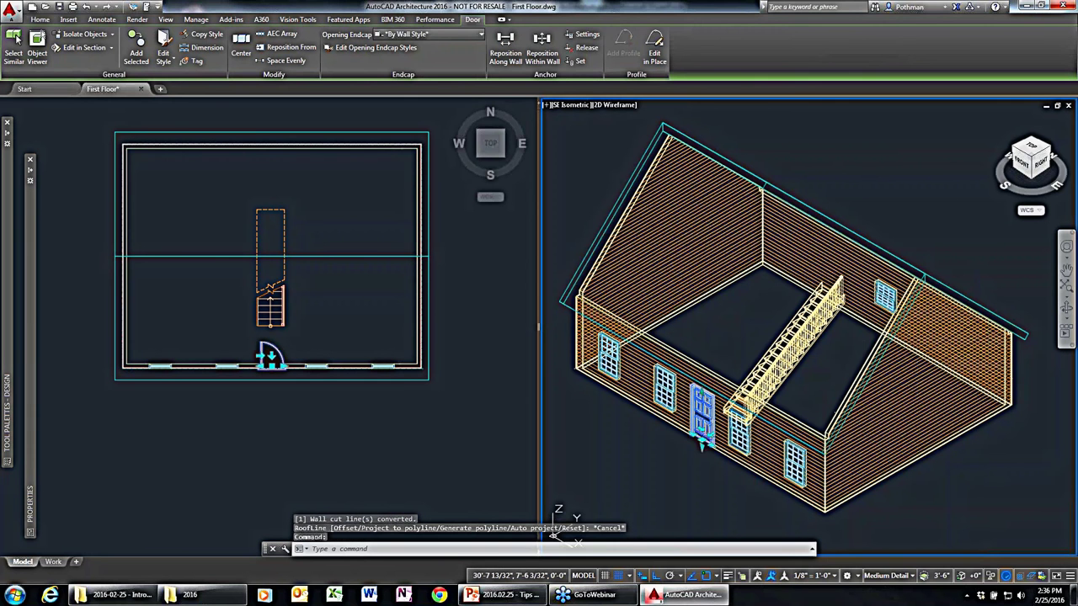
pyautogui.rightClick(691, 455)
pyautogui.click(724, 317)
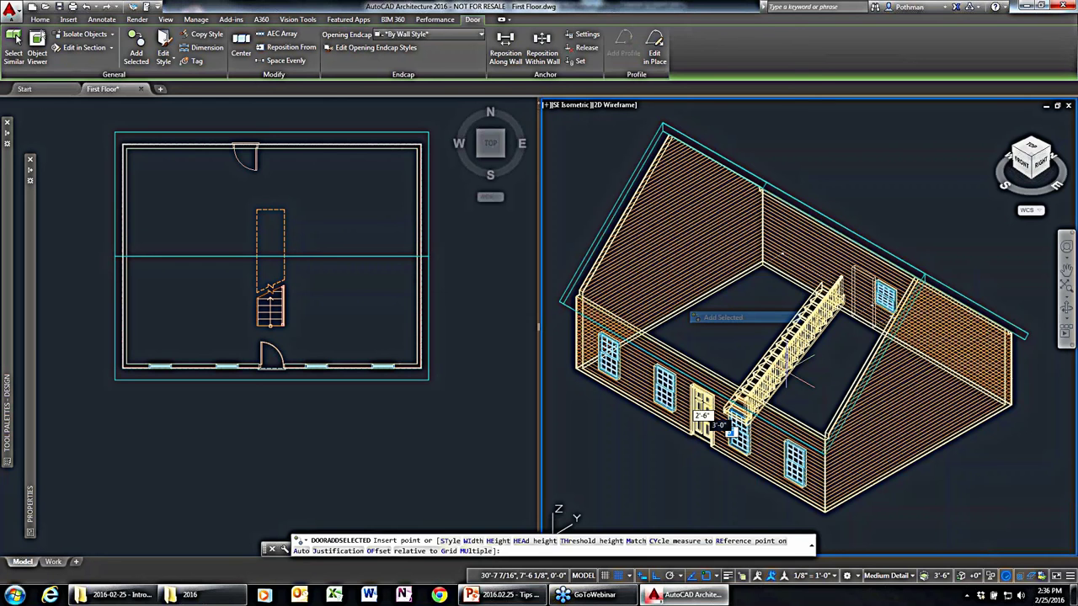
pyautogui.click(915, 432)
pyautogui.press('Return')
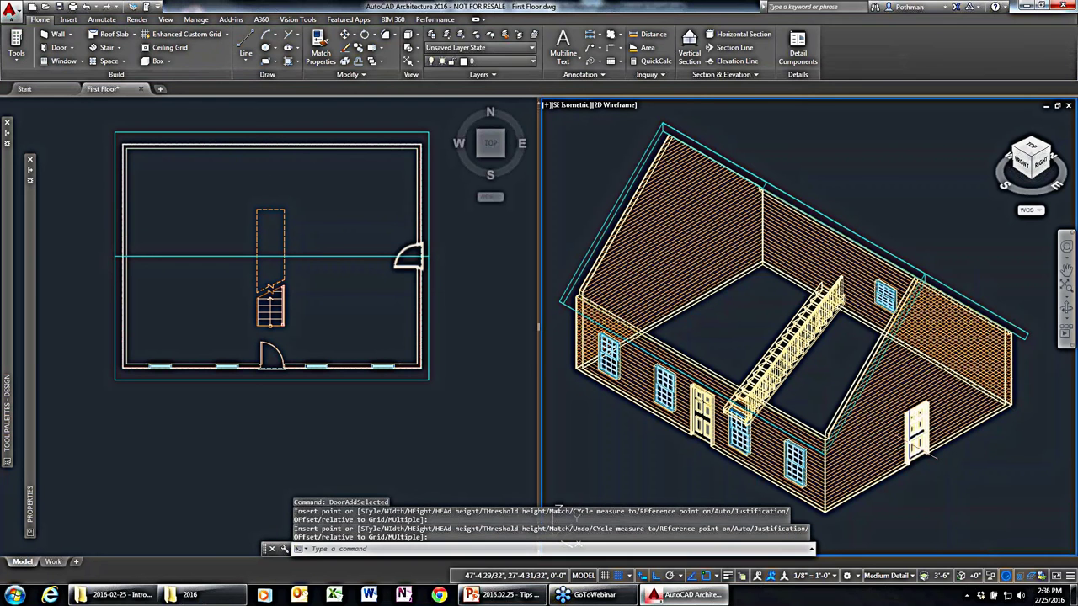
# Add windows matching the existing front window on both sides of the east gable wall's door, using Add Selected.
pyautogui.click(794, 462)
pyautogui.rightClick(794, 463)
pyautogui.click(821, 328)
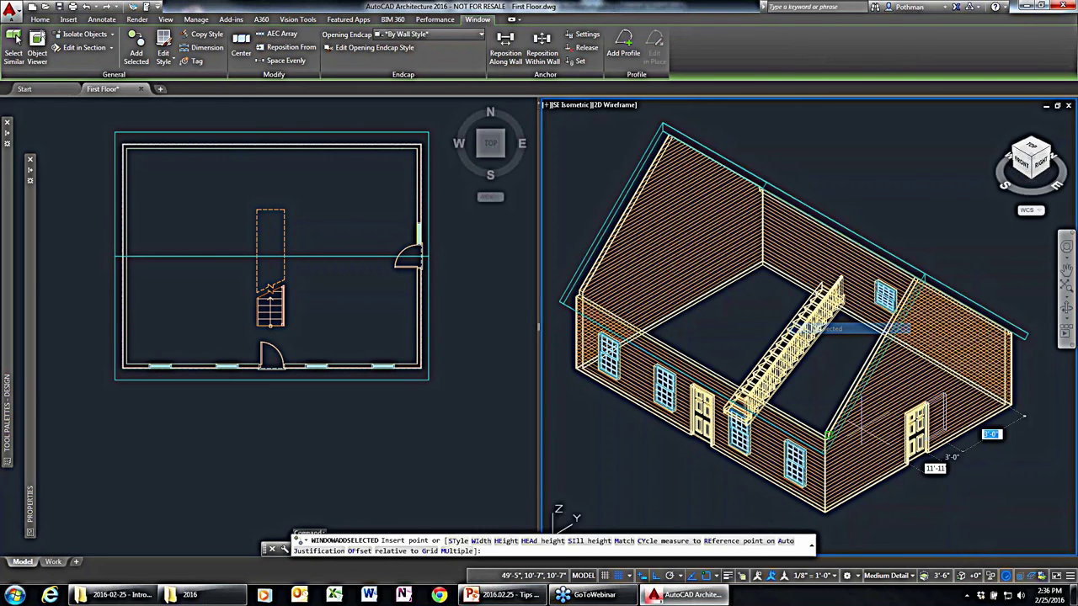
pyautogui.click(878, 501)
pyautogui.press('Escape')
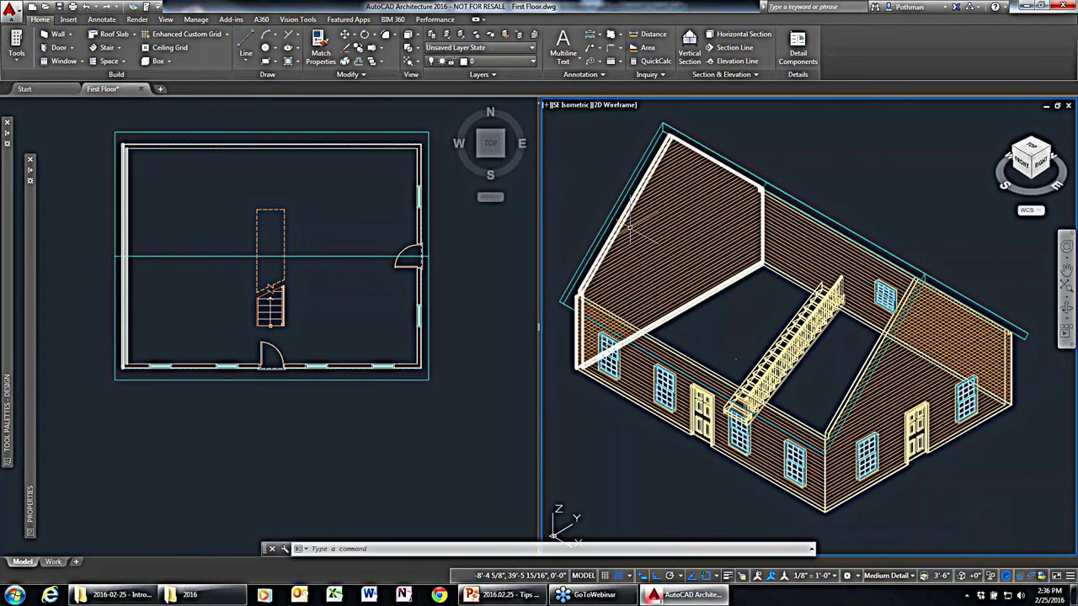
pyautogui.click(262, 400)
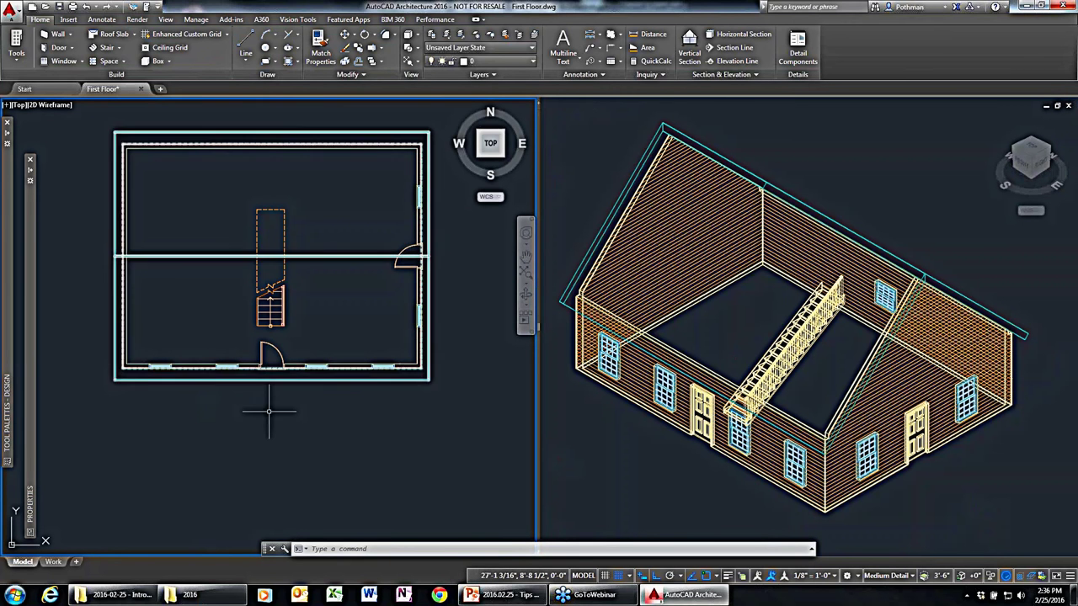
pyautogui.click(338, 482)
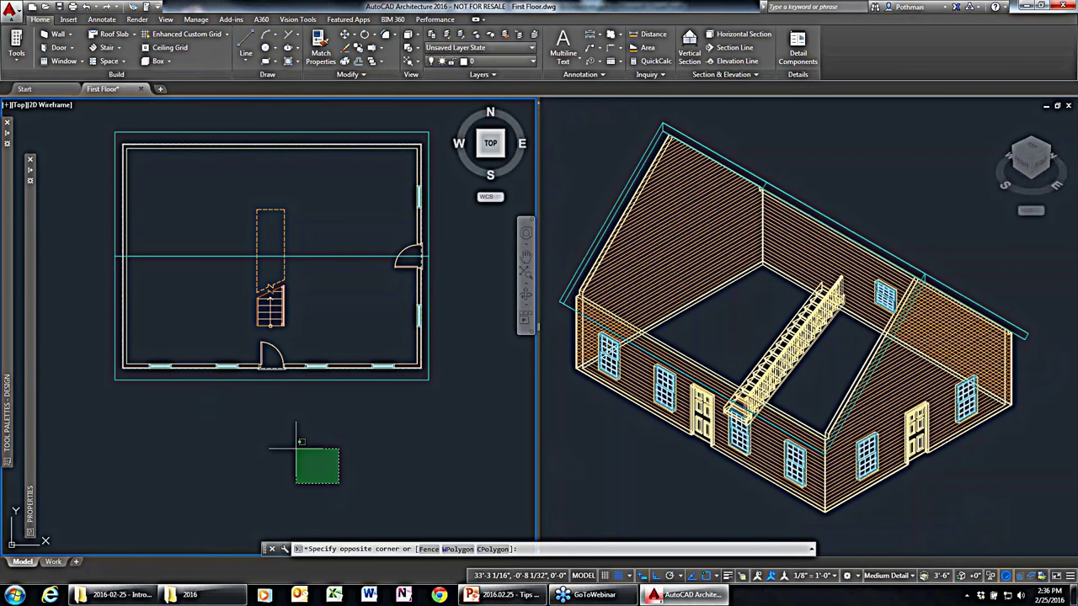
pyautogui.scroll(-2, 301, 446)
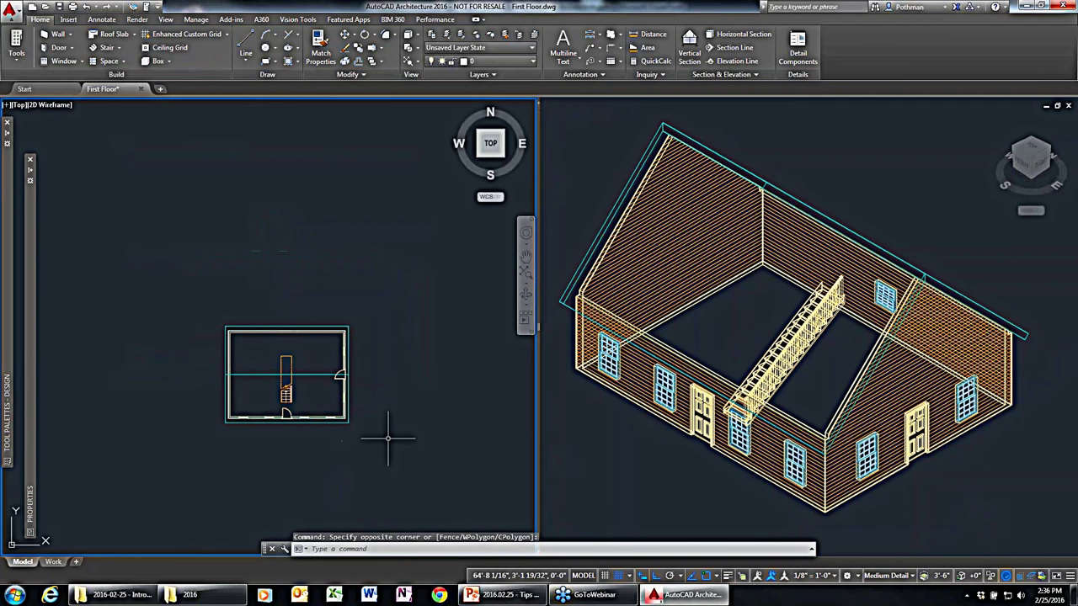
pyautogui.moveTo(388, 438); pyautogui.dragTo(258, 390, button='middle')
pyautogui.click(647, 455)
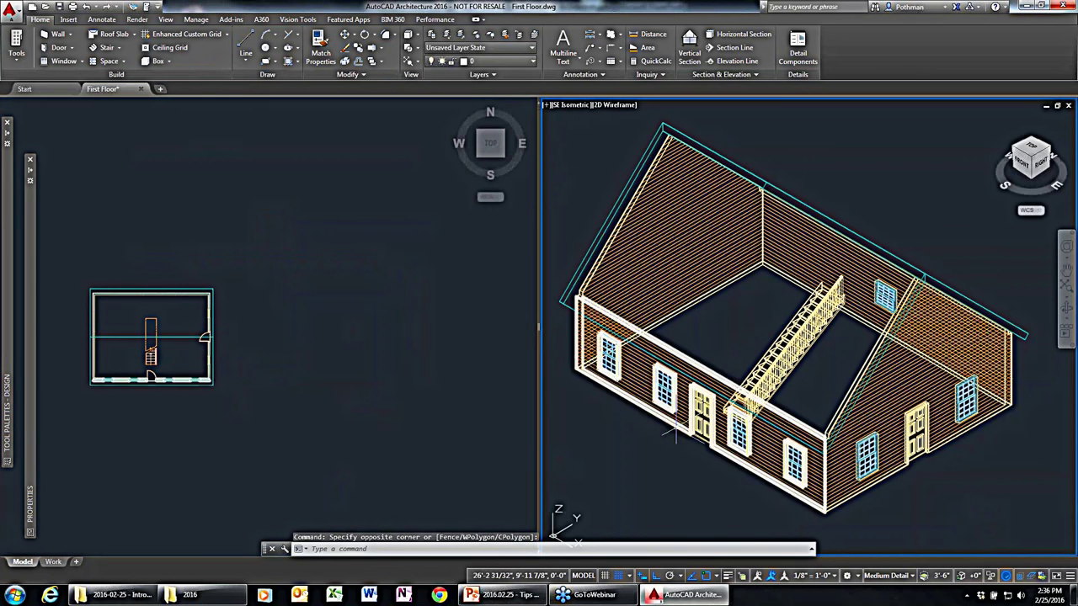
pyautogui.scroll(-5, 647, 455)
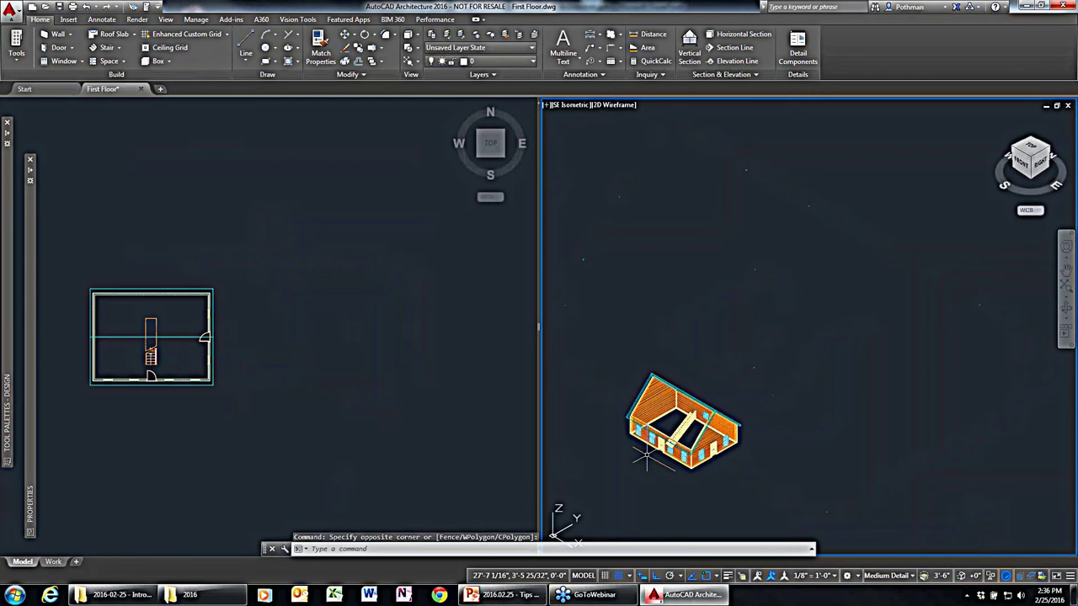
pyautogui.moveTo(8, 205)
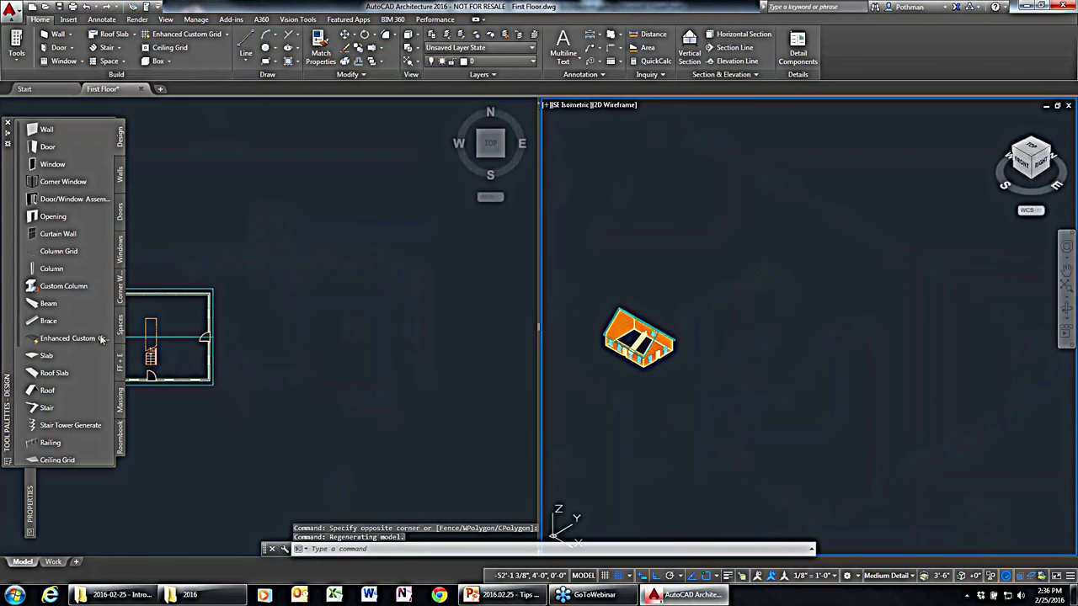
pyautogui.click(53, 235)
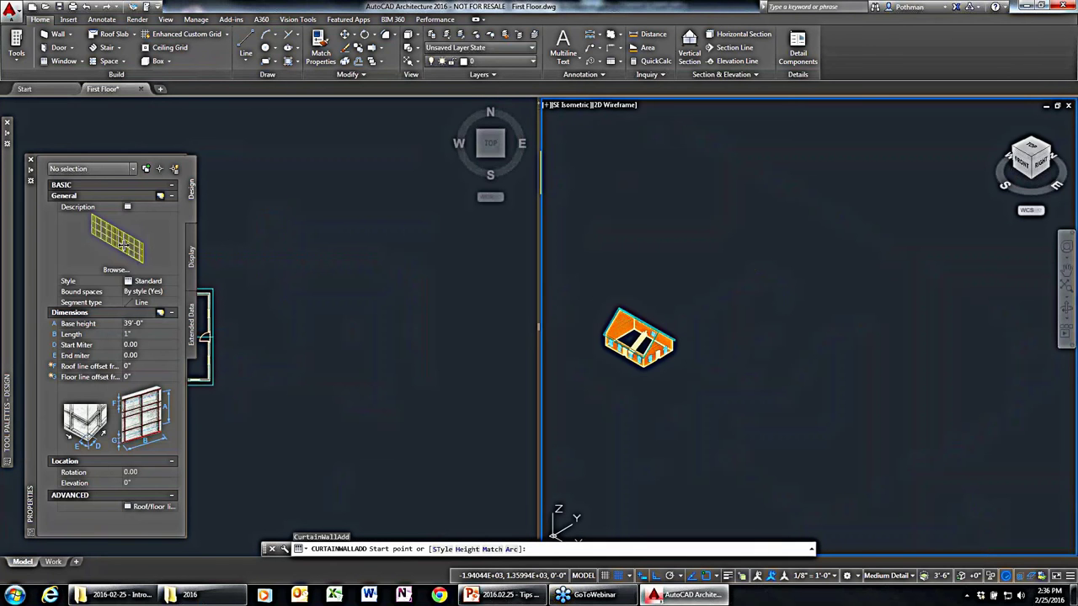
pyautogui.click(142, 283)
pyautogui.click(173, 285)
pyautogui.click(148, 292)
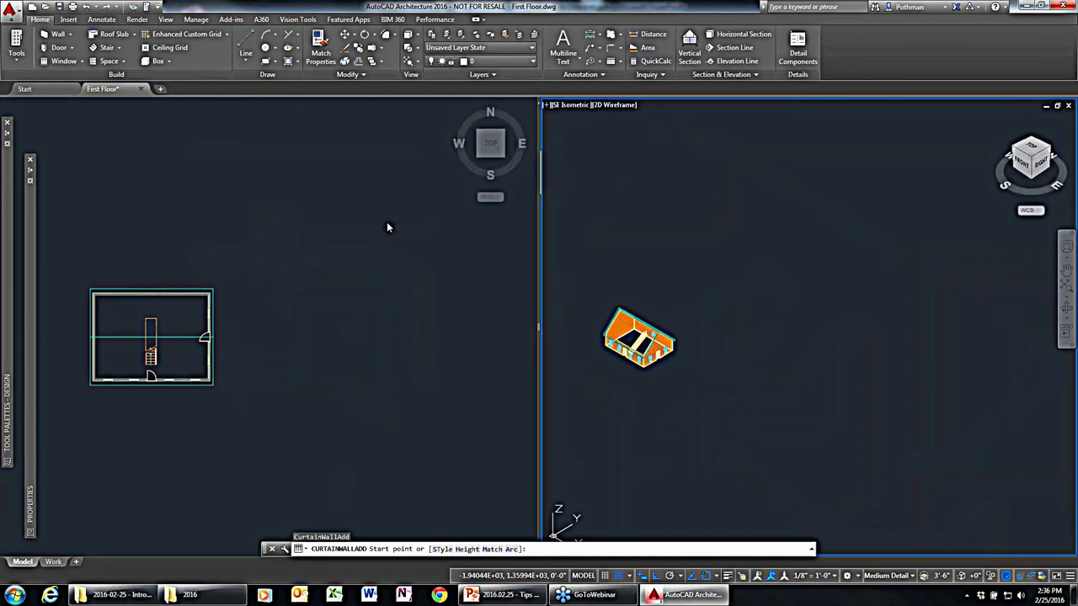
pyautogui.press('Escape')
pyautogui.press('Escape')
# Draw an L-shaped run of two Standard curtain walls, 39'-0" high, in the free space east of the building.
pyautogui.moveTo(4, 204)
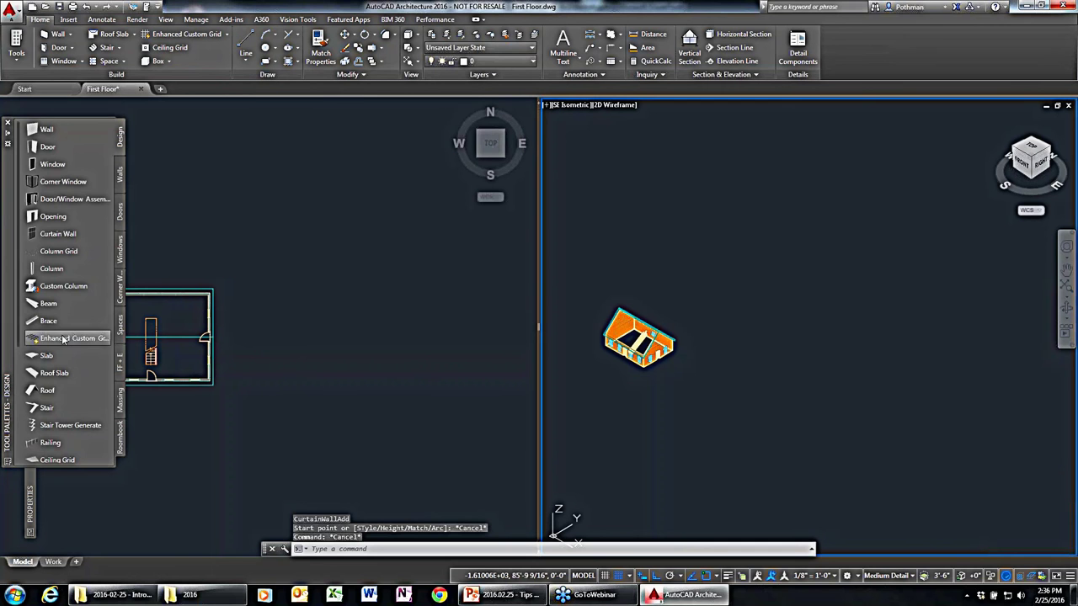
pyautogui.click(74, 235)
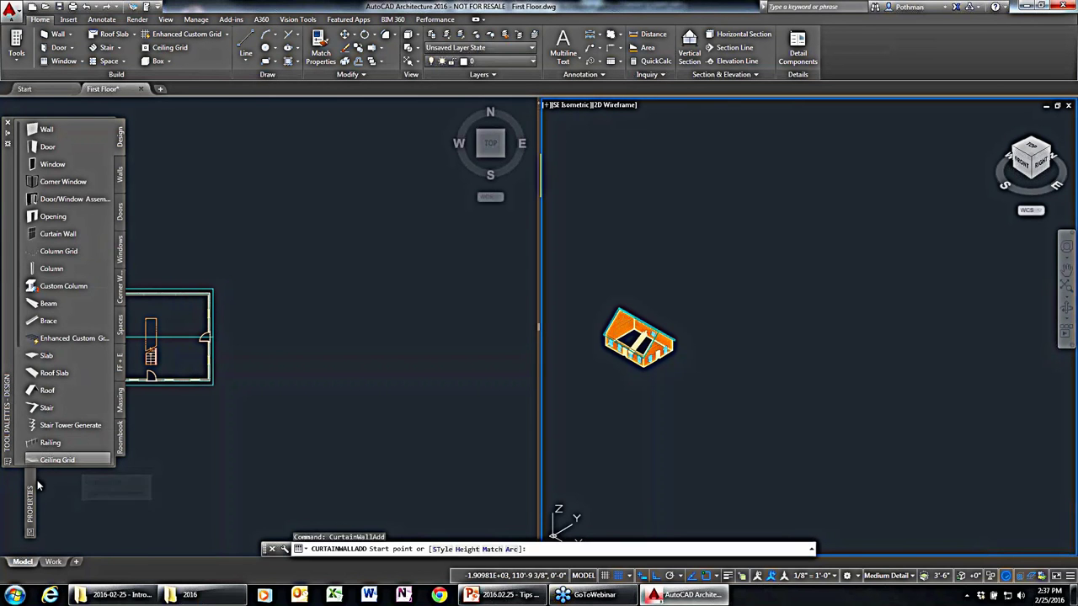
pyautogui.moveTo(33, 487)
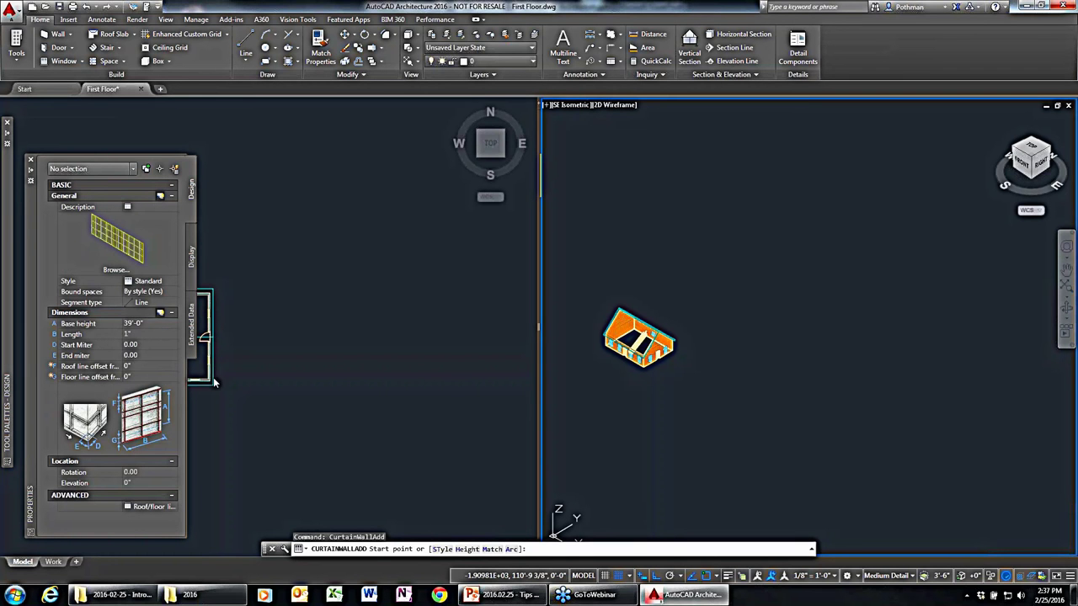
pyautogui.click(255, 354)
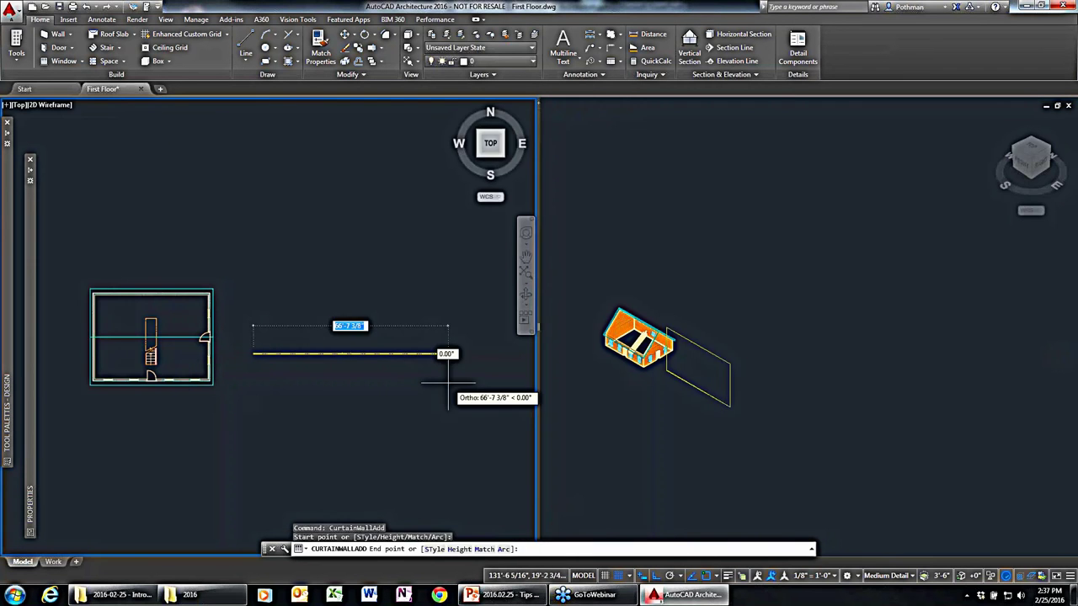
pyautogui.click(453, 249)
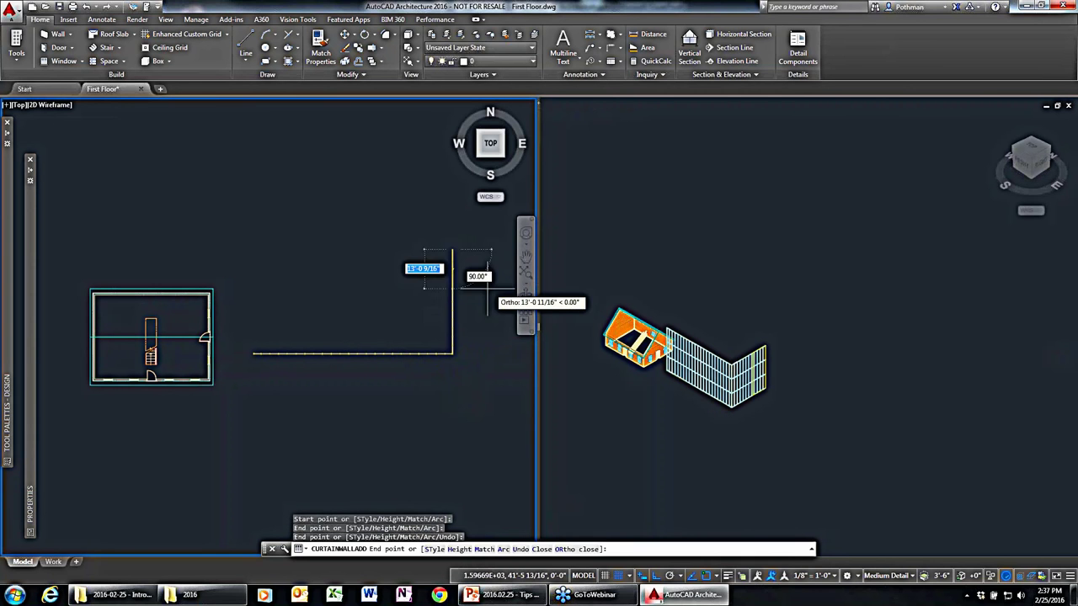
pyautogui.press('Escape')
pyautogui.click(734, 425)
pyautogui.scroll(5, 730, 421)
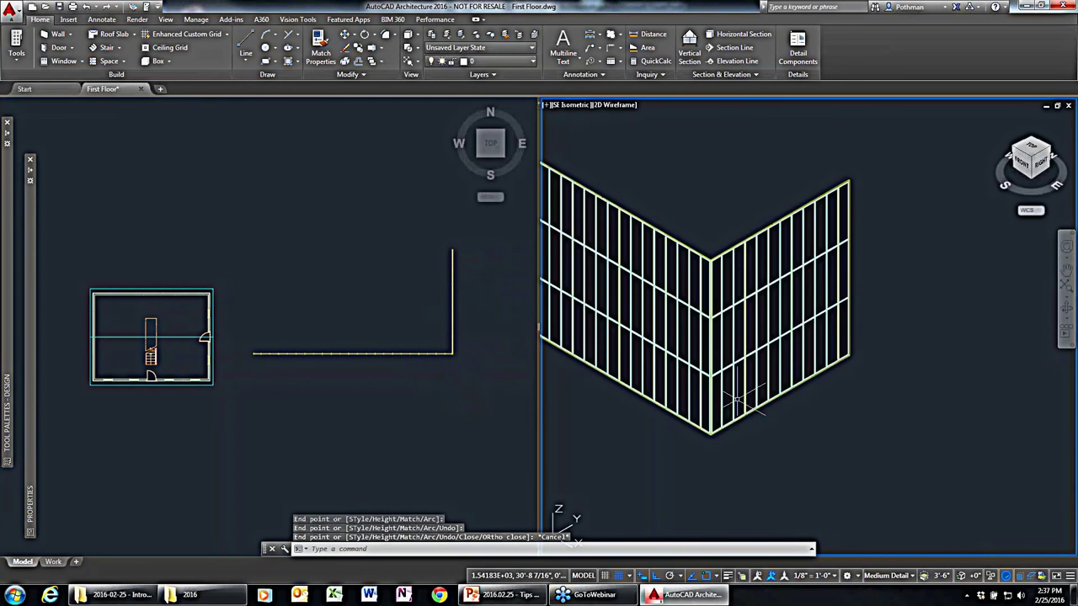
pyautogui.moveTo(576, 391); pyautogui.dragTo(709, 433, button='middle')
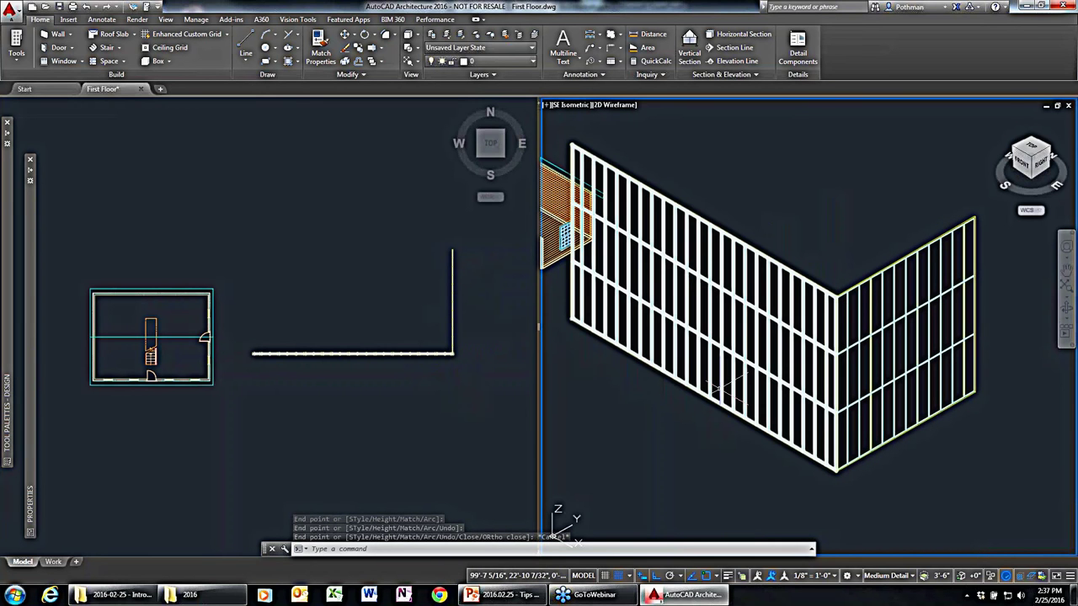
# Import the Three Windowed Stories curtain wall style from the content library through the Styles Browser, without drawing a new curtain wall.
pyautogui.click(17, 54)
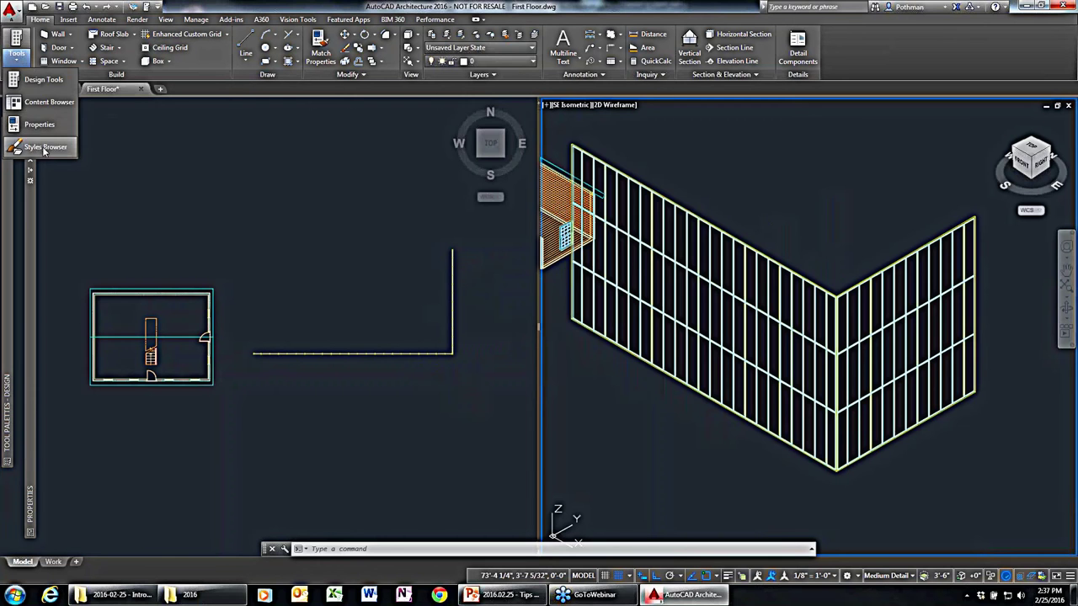
pyautogui.click(44, 147)
pyautogui.click(642, 81)
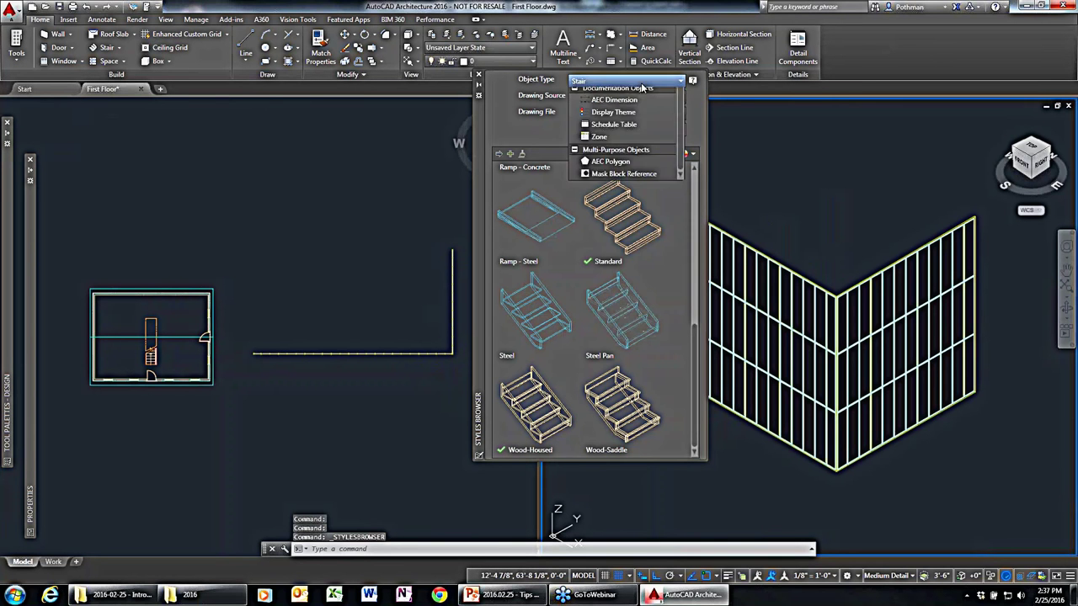
pyautogui.scroll(4, 641, 93)
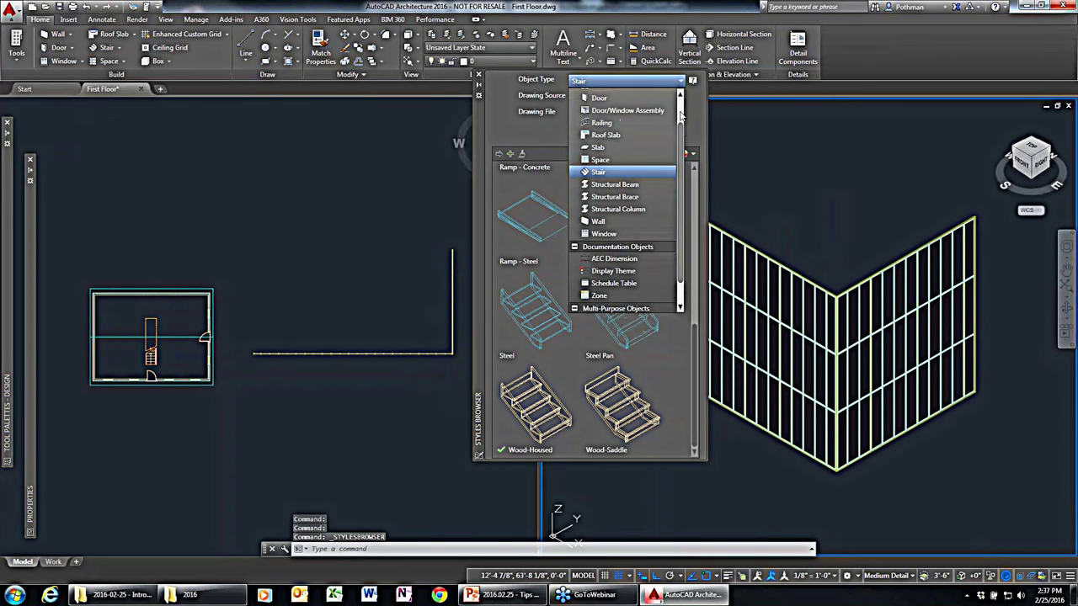
pyautogui.scroll(1, 681, 116)
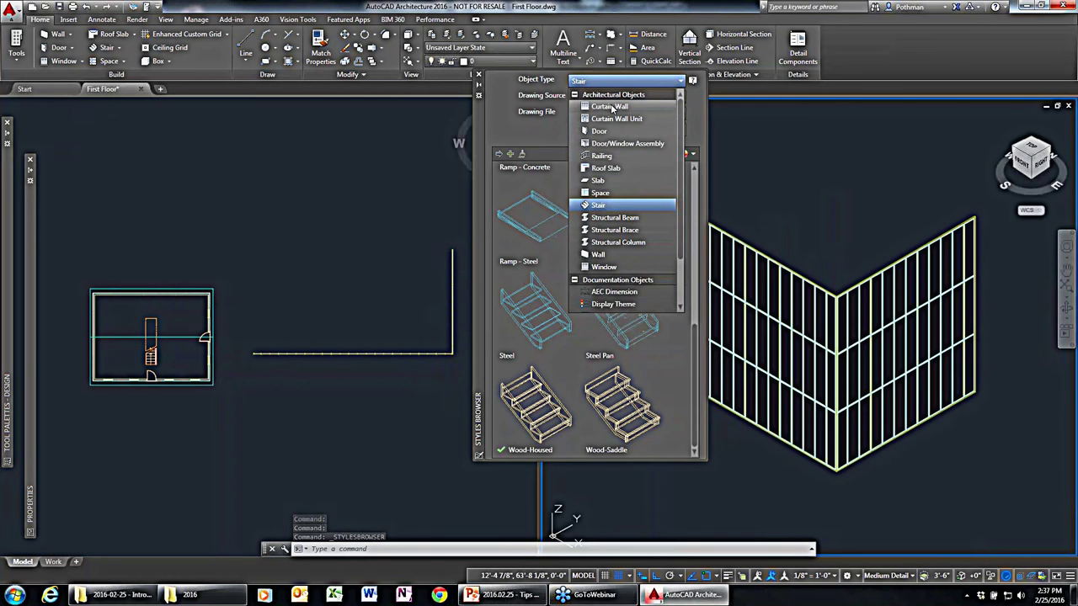
pyautogui.click(612, 107)
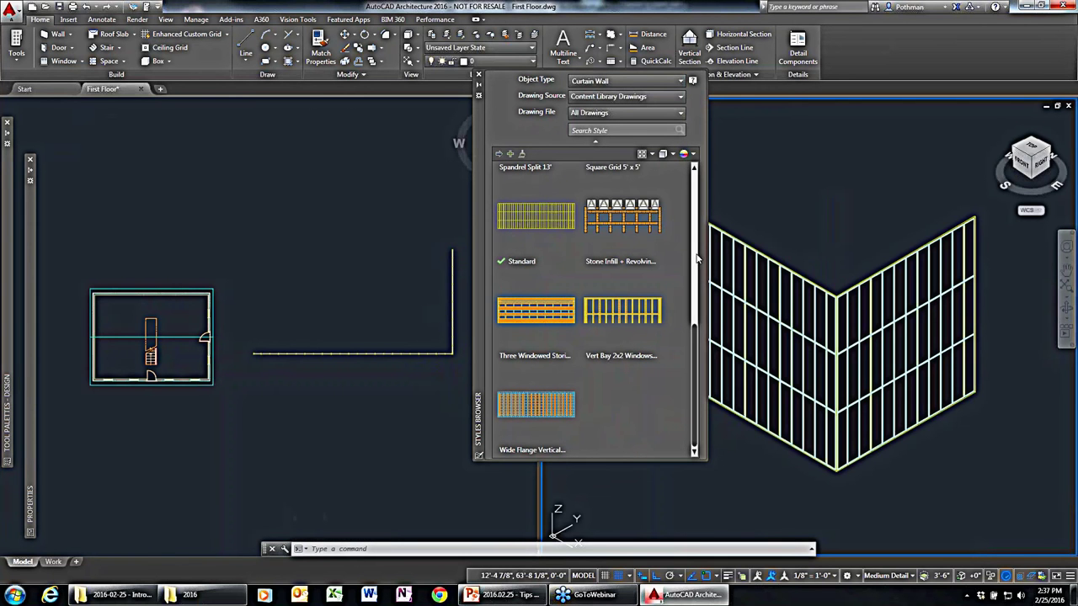
pyautogui.click(525, 316)
pyautogui.doubleClick(525, 315)
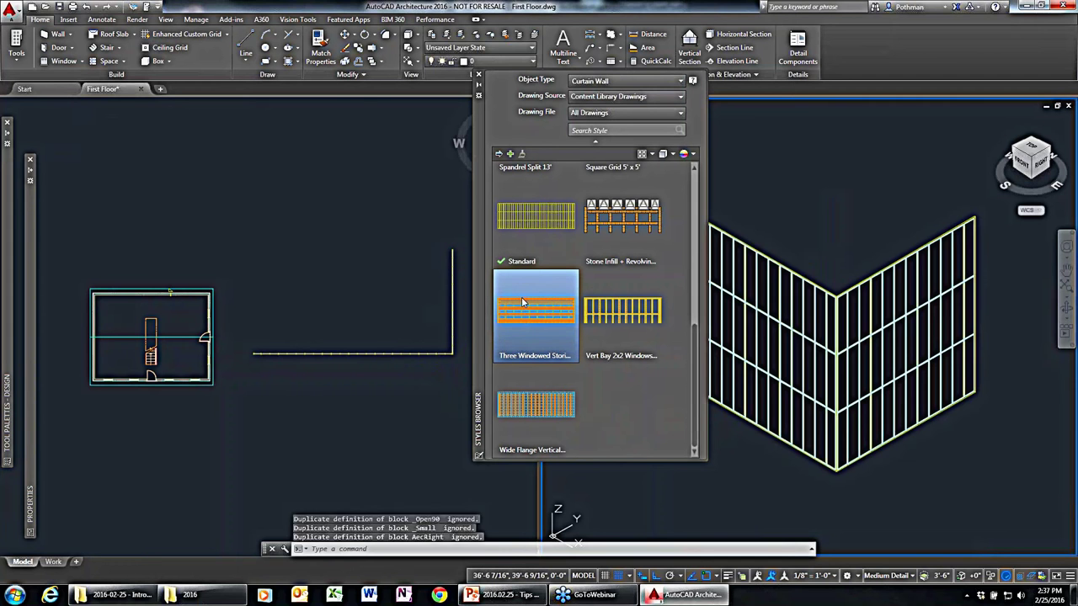
pyautogui.click(410, 368)
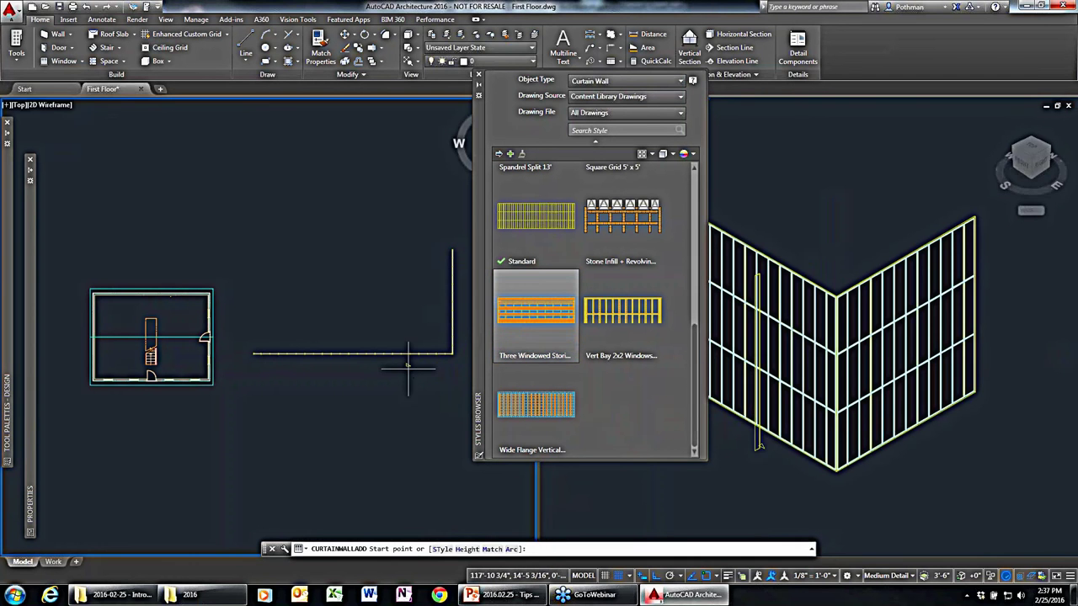
pyautogui.press('Escape')
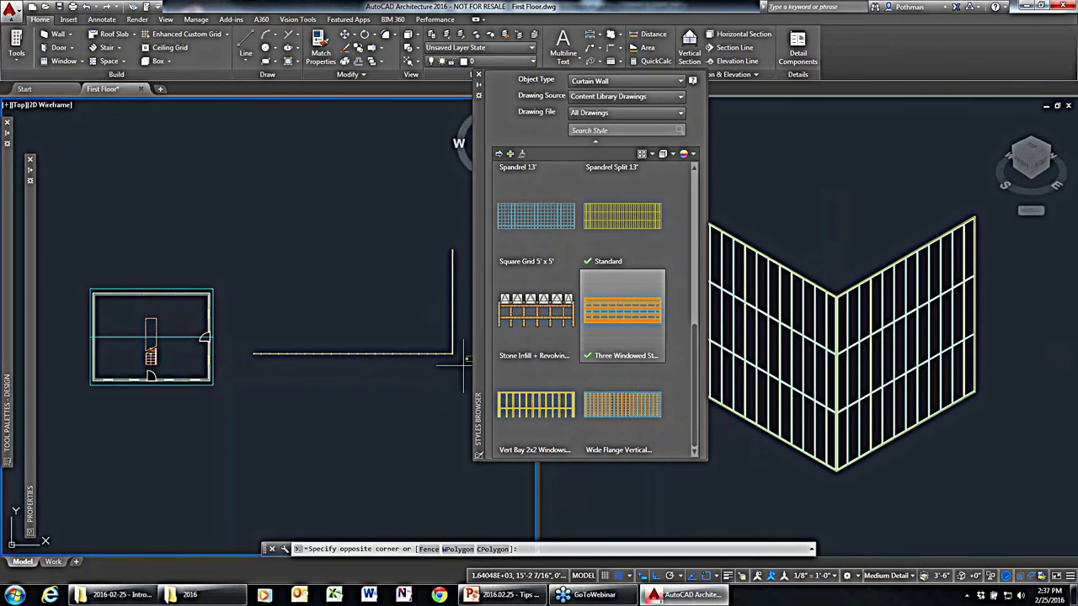
# Change the style of both curtain walls to Three Windowed Stories and inspect their windows in the isometric view.
pyautogui.click(463, 371)
pyautogui.click(345, 265)
pyautogui.moveTo(30, 304)
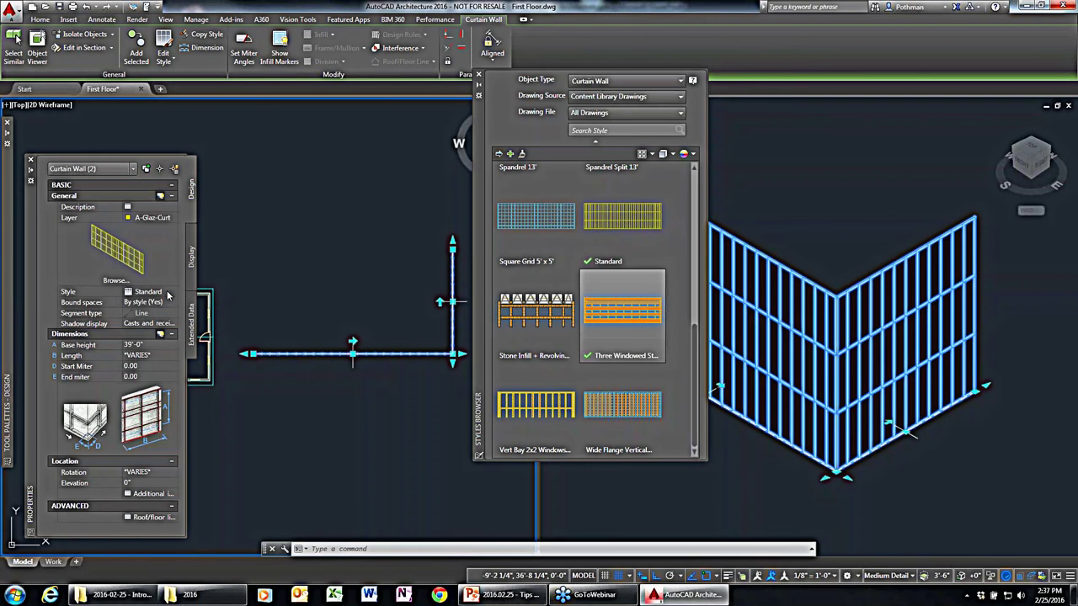
pyautogui.click(167, 296)
pyautogui.click(172, 292)
pyautogui.click(176, 314)
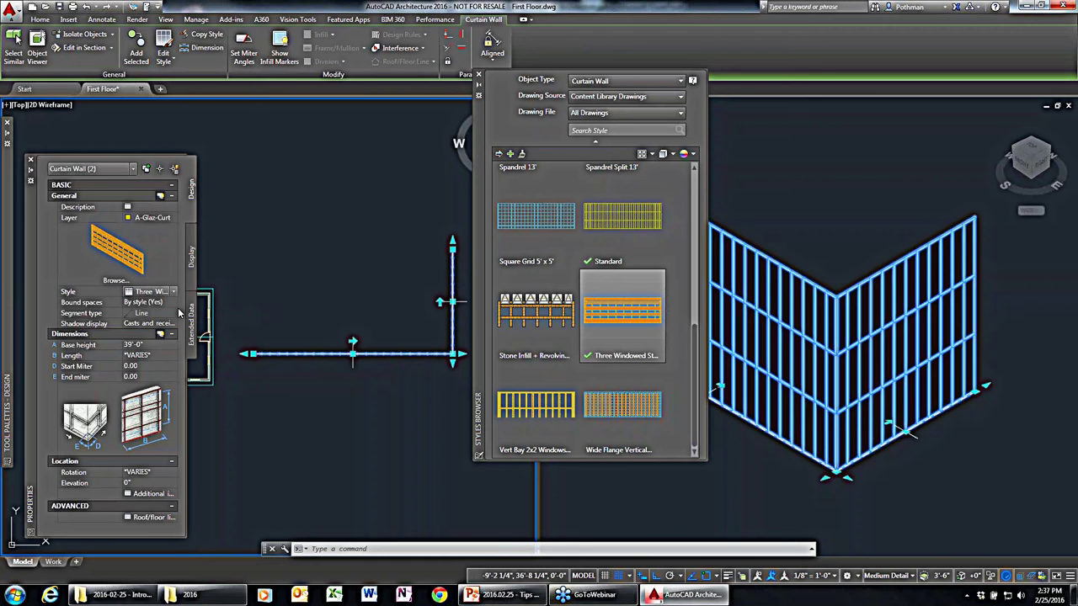
pyautogui.press('Escape')
pyautogui.click(835, 439)
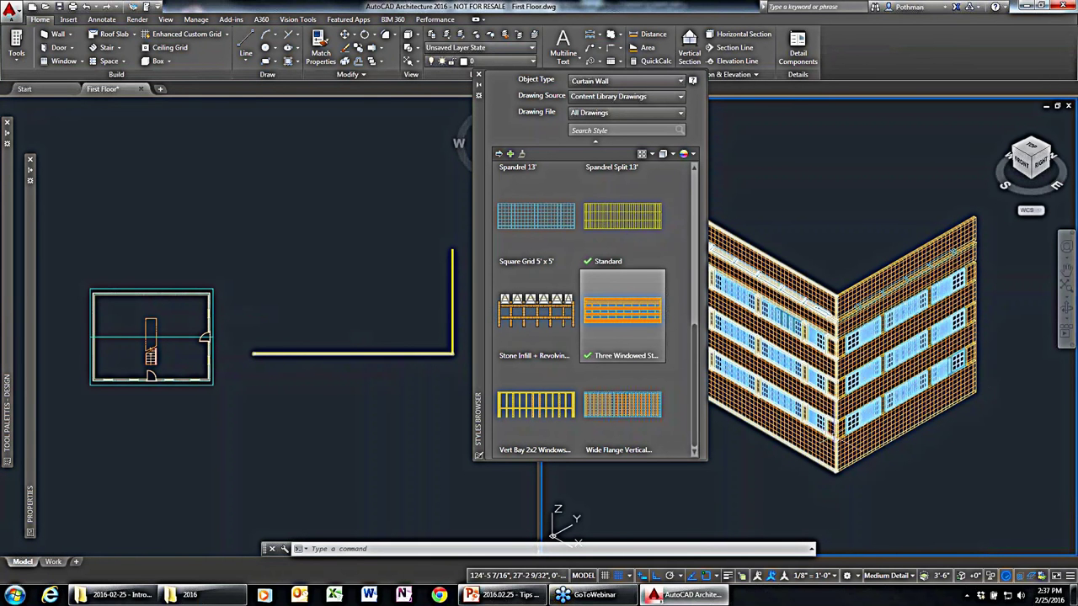
pyautogui.scroll(3, 842, 253)
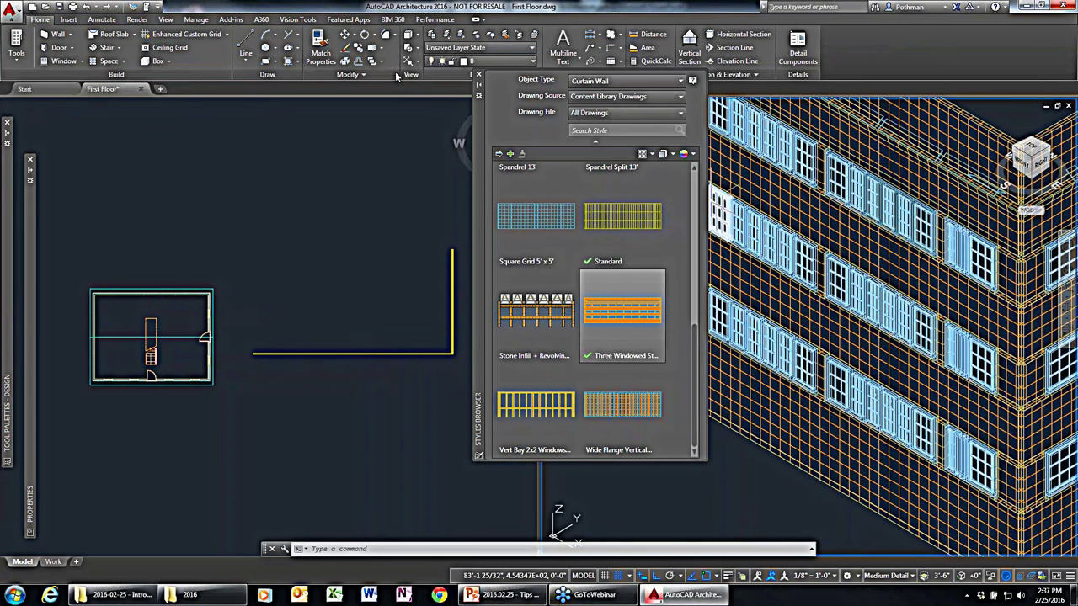
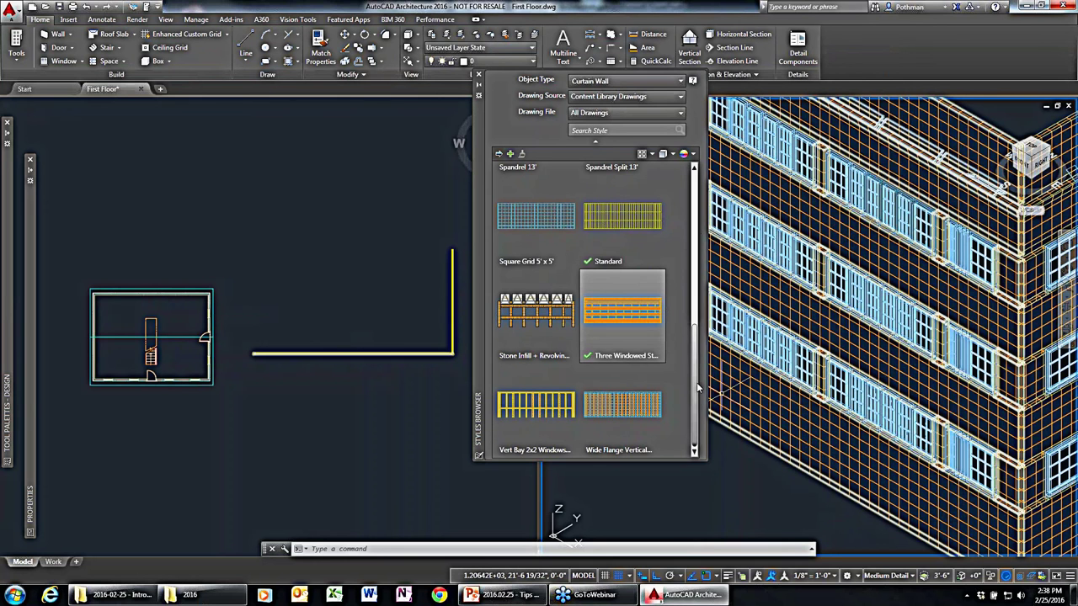
# Look through the other curtain wall styles, then erase both sample curtain walls and close the Styles Browser.
pyautogui.click(697, 290)
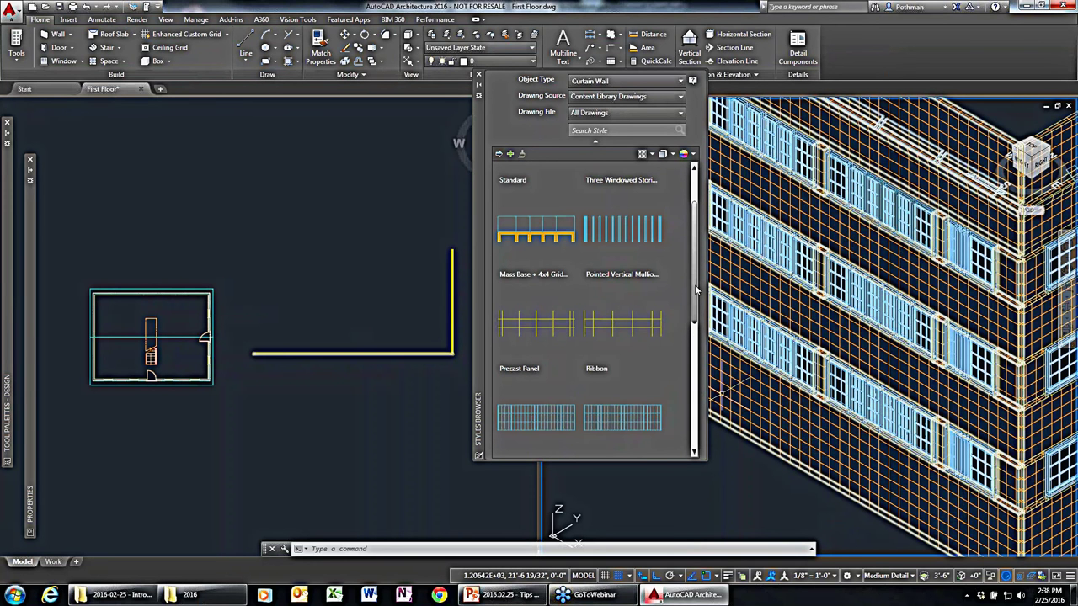
pyautogui.scroll(2, 694, 286)
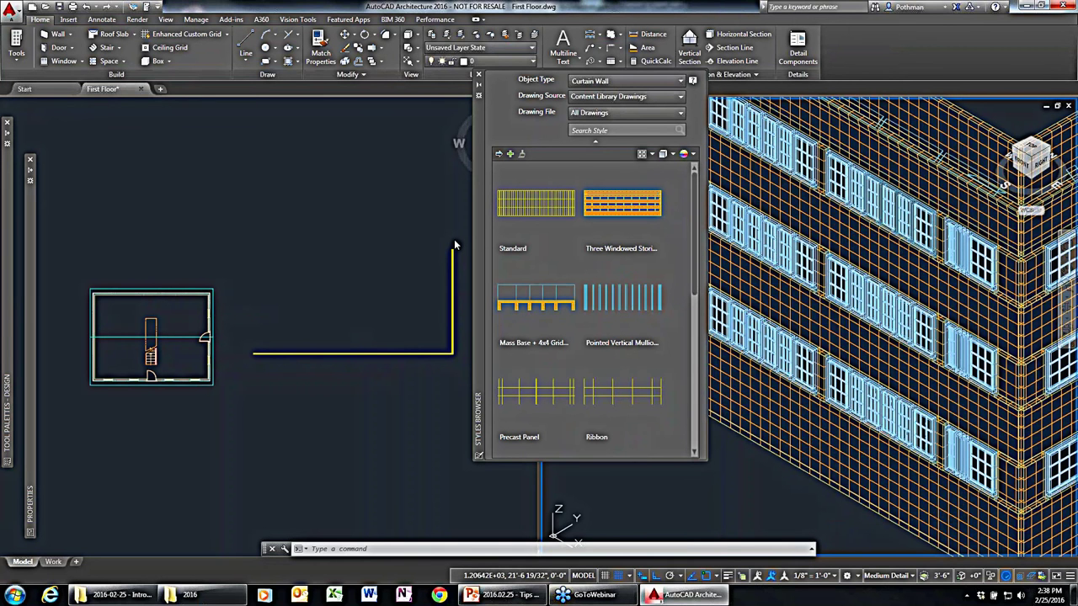
pyautogui.click(459, 358)
pyautogui.click(426, 312)
pyautogui.press('Delete')
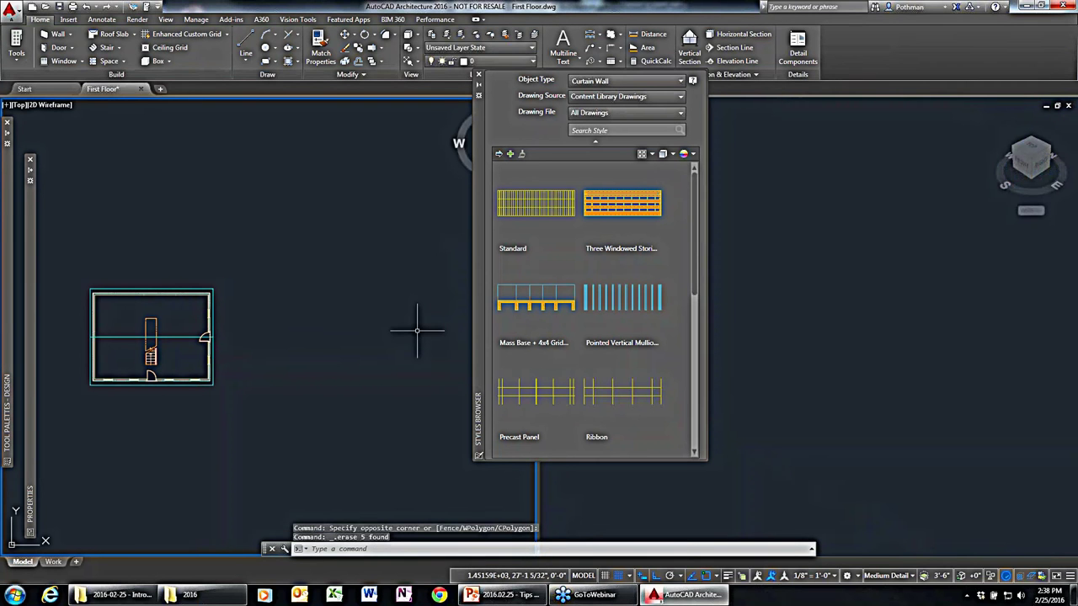
pyautogui.click(478, 74)
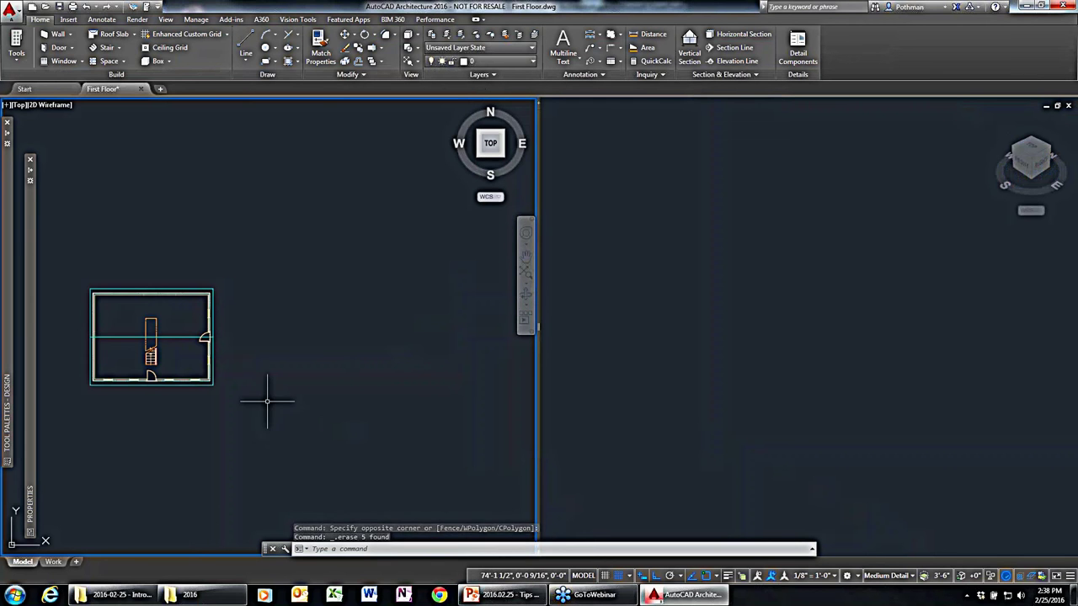
pyautogui.scroll(1, 236, 366)
pyautogui.scroll(-1, 236, 365)
pyautogui.moveTo(319, 383); pyautogui.dragTo(411, 395, button='middle')
pyautogui.scroll(2, 312, 378)
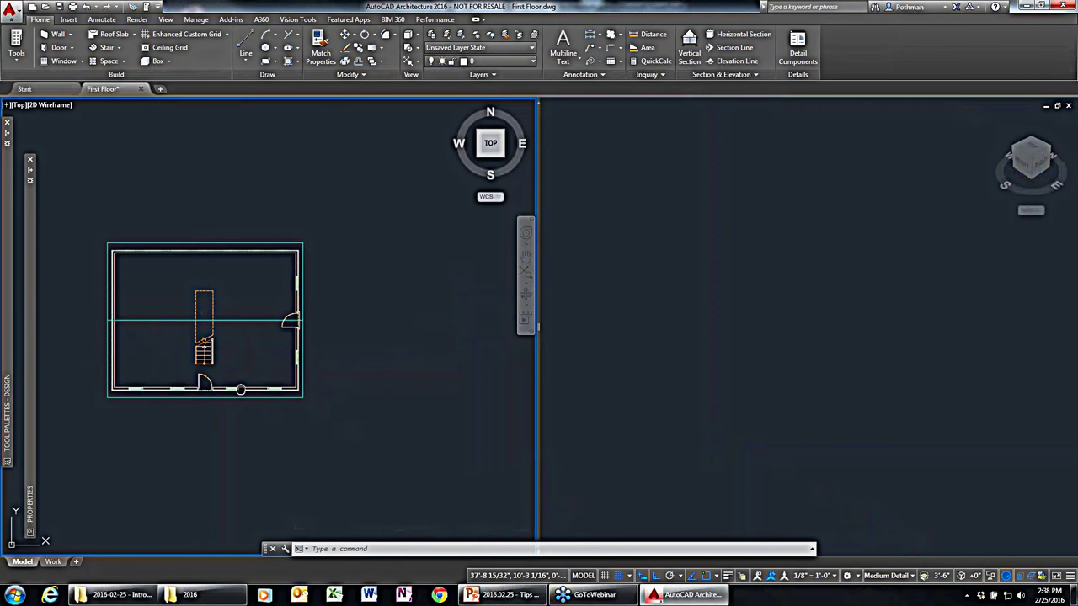
# Change the drawing area to a single viewport showing the top view of the floor plan.
pyautogui.moveTo(224, 415); pyautogui.dragTo(332, 390, button='middle')
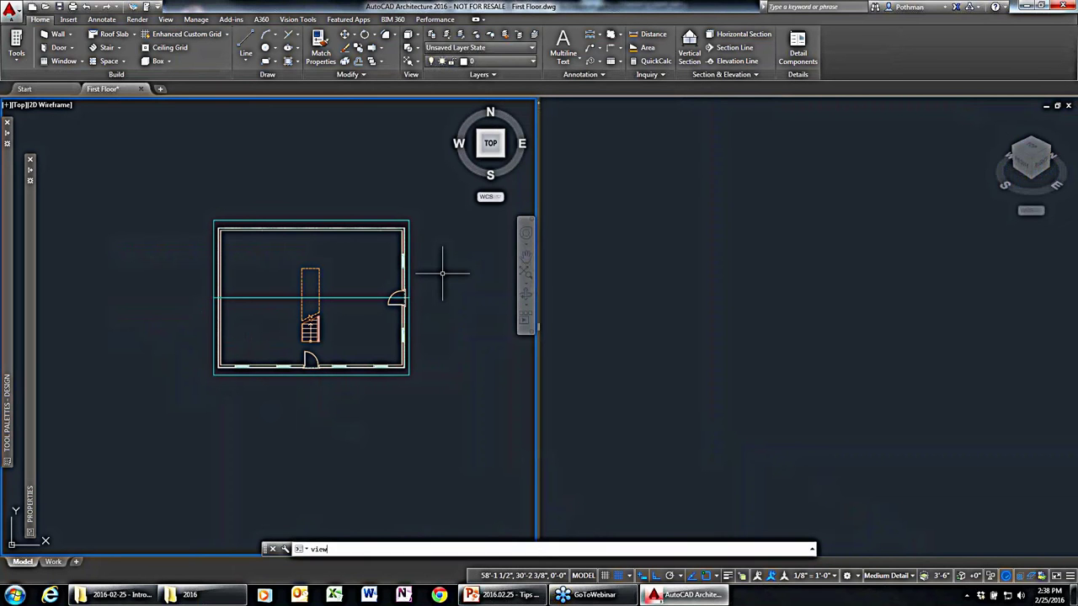
pyautogui.write('rts')
pyautogui.press('Return')
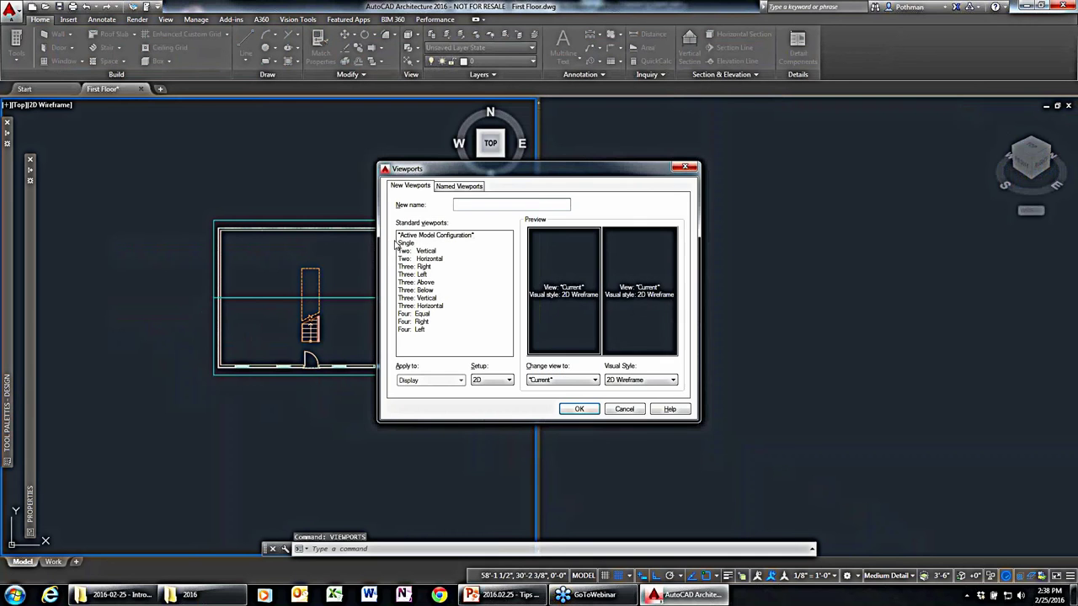
pyautogui.click(403, 243)
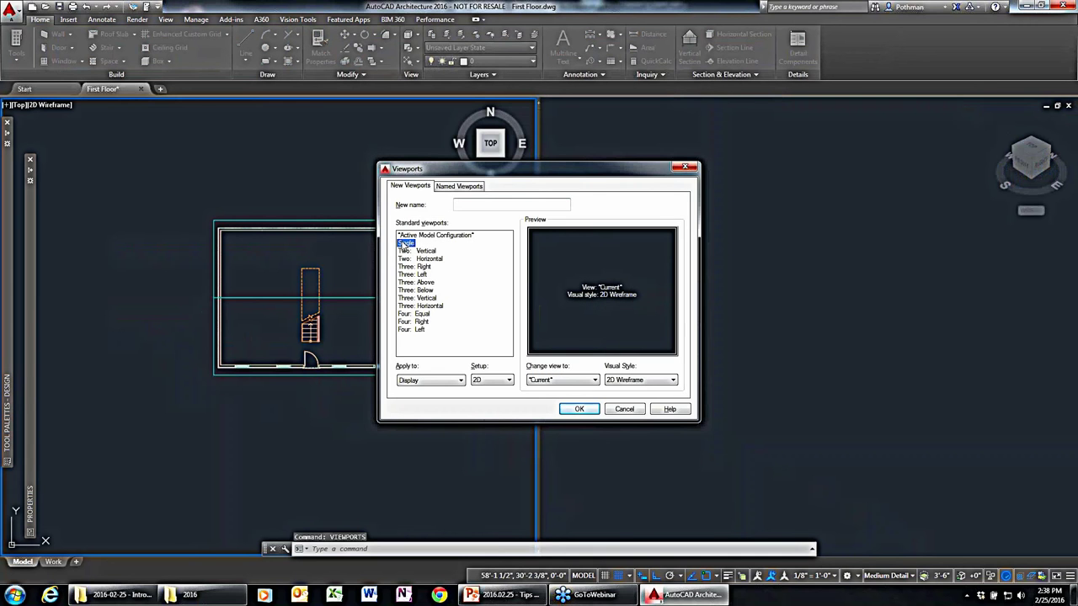
pyautogui.click(579, 409)
pyautogui.scroll(4, 585, 368)
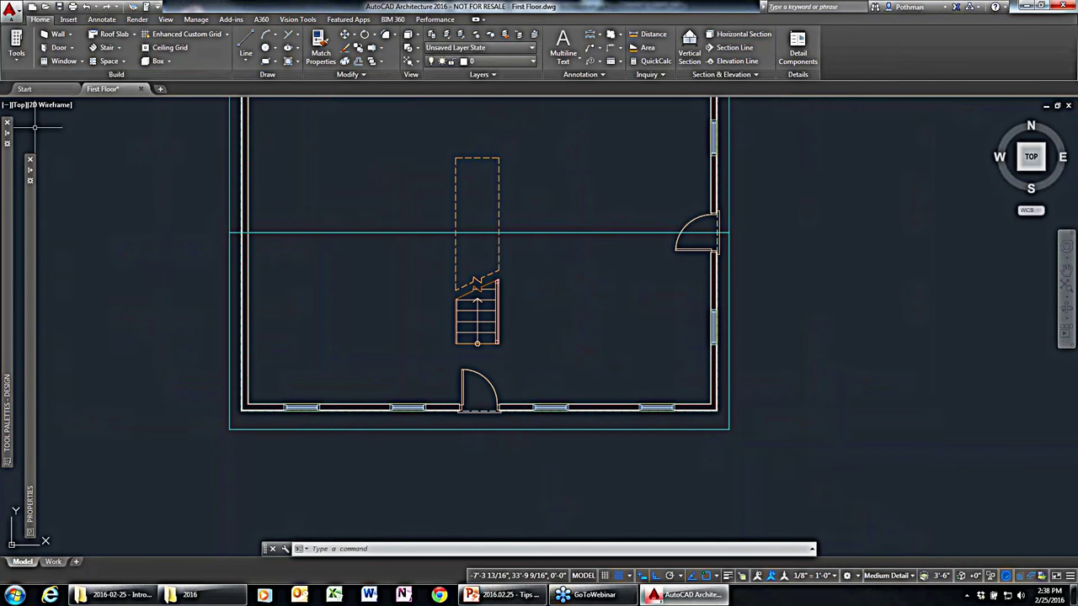
# Tag the westernmost south-wall window with a window tag below the wall, looking through its property set data before accepting it.
pyautogui.click(102, 19)
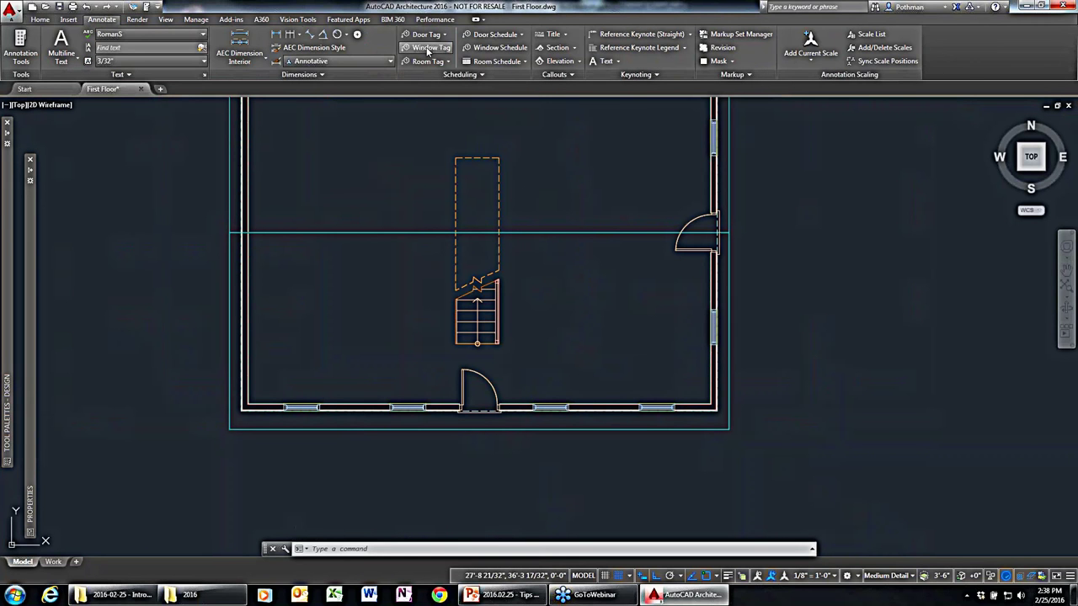
pyautogui.click(431, 47)
pyautogui.click(301, 407)
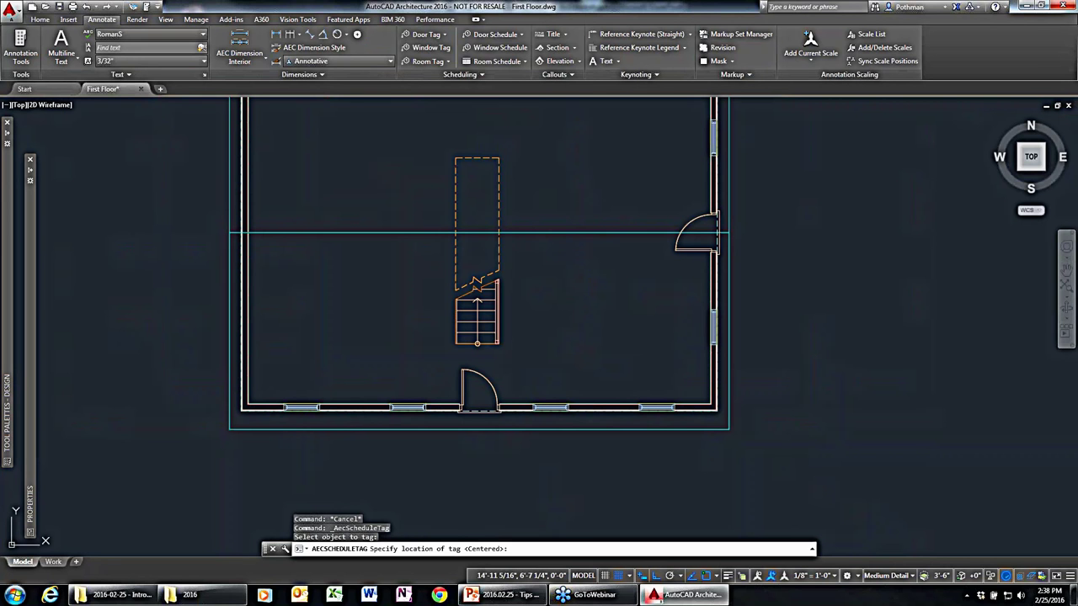
pyautogui.click(345, 470)
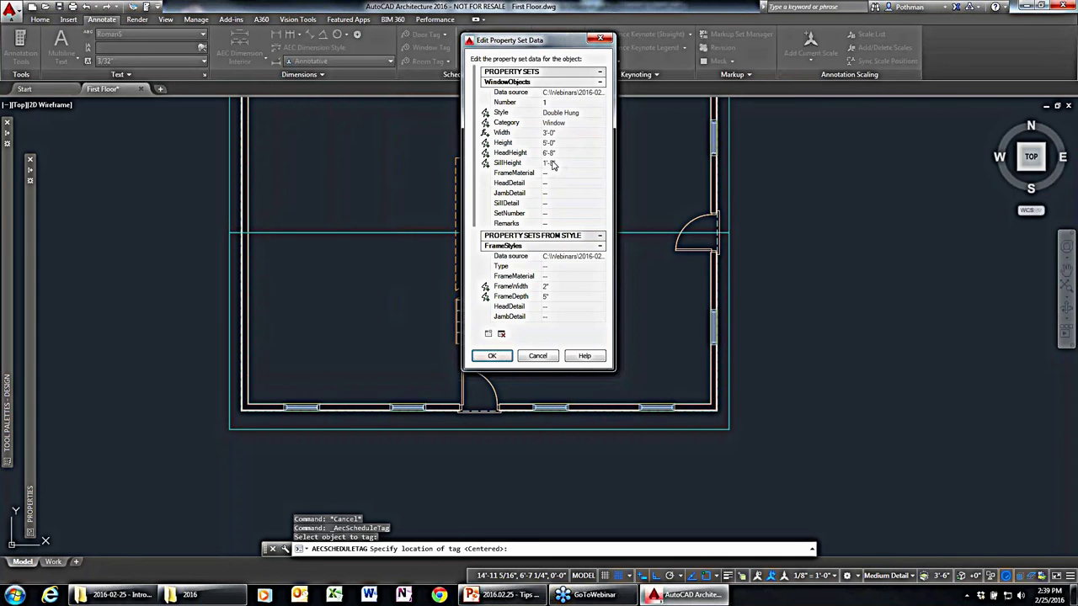
pyautogui.scroll(-3, 476, 287)
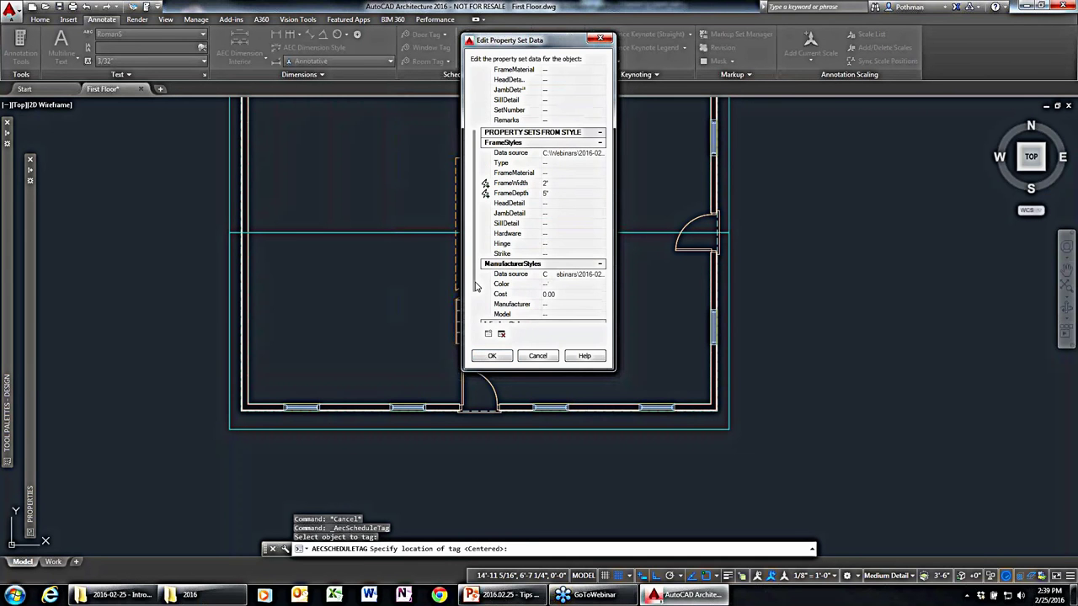
pyautogui.scroll(-1, 476, 289)
pyautogui.scroll(-2, 476, 291)
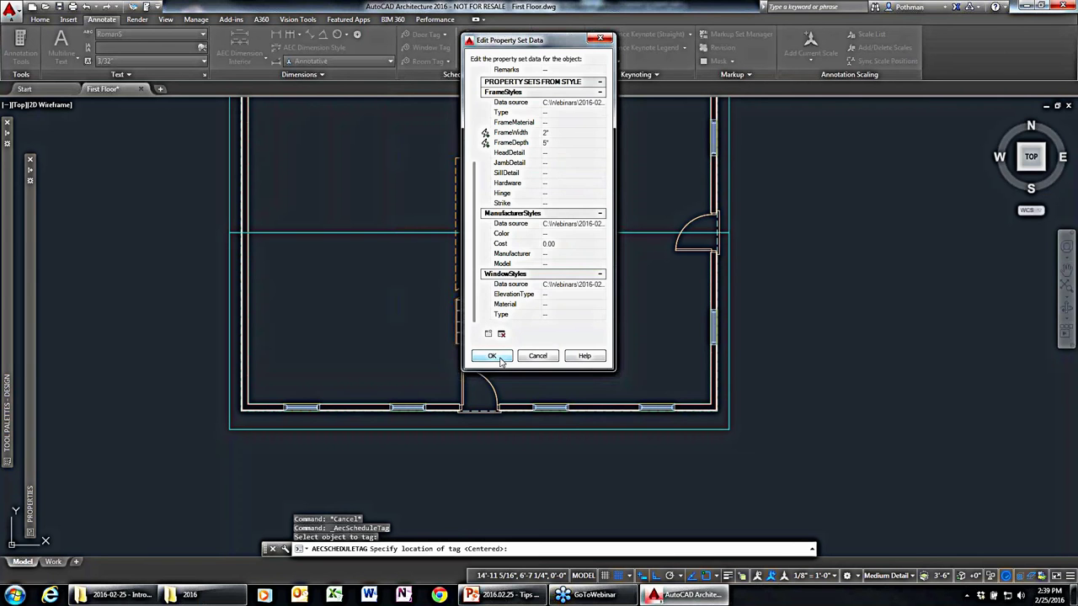
pyautogui.click(494, 357)
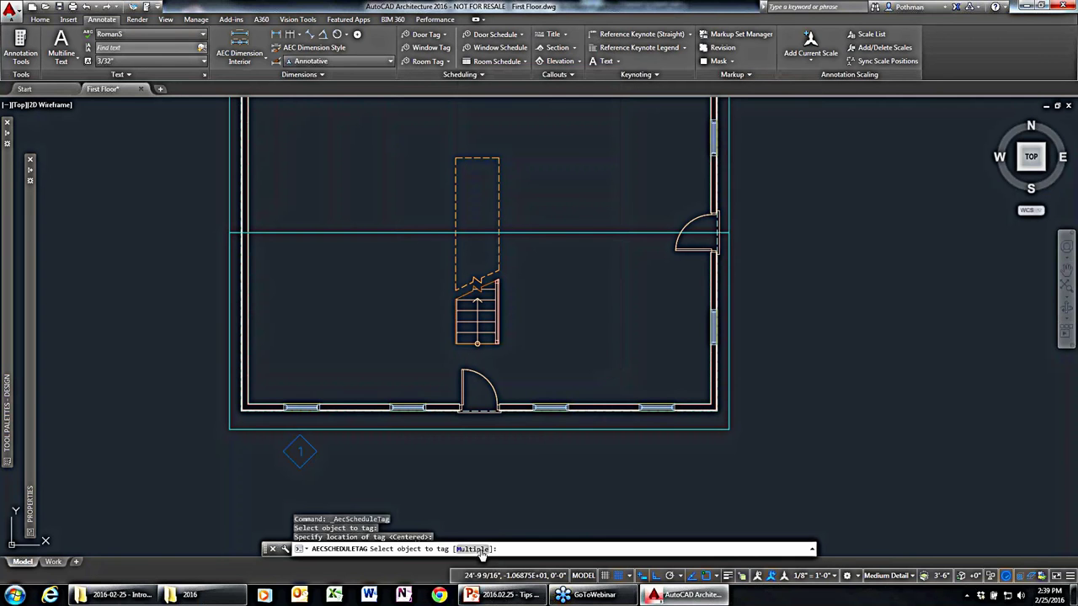
# Try to tag the remaining three south-wall windows and both east-wall windows together with the Multiple option.
pyautogui.write('M')
pyautogui.press('Return')
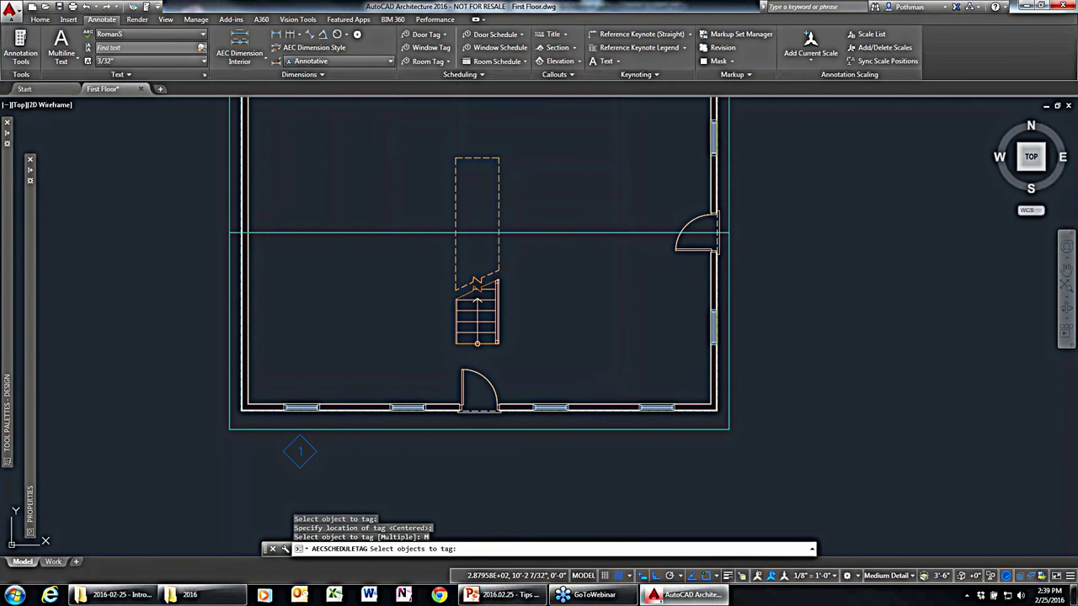
pyautogui.click(413, 408)
pyautogui.click(550, 407)
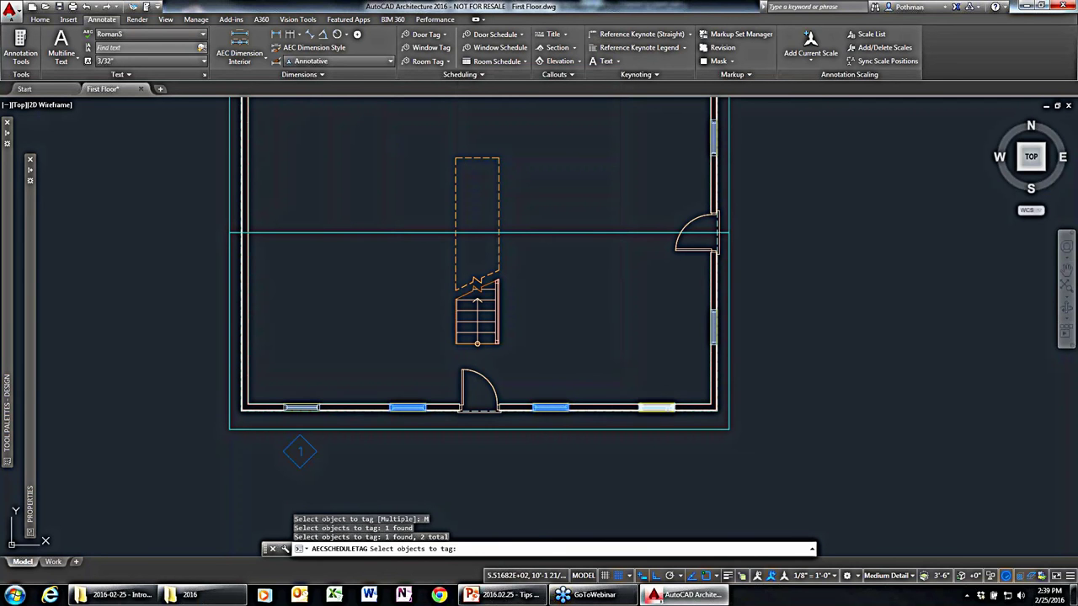
pyautogui.click(657, 408)
pyautogui.click(713, 327)
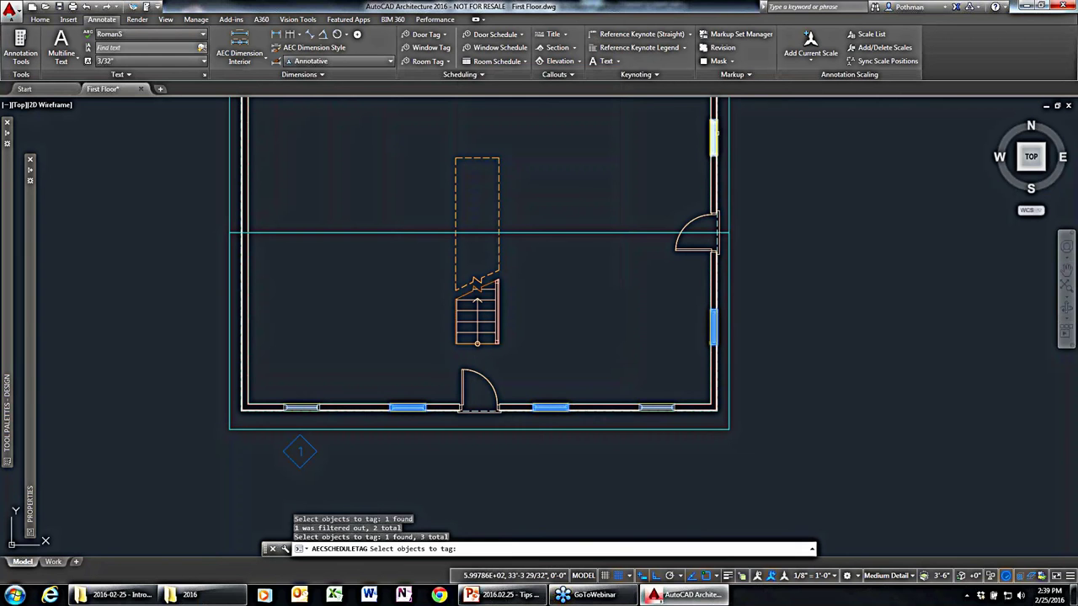
pyautogui.click(713, 135)
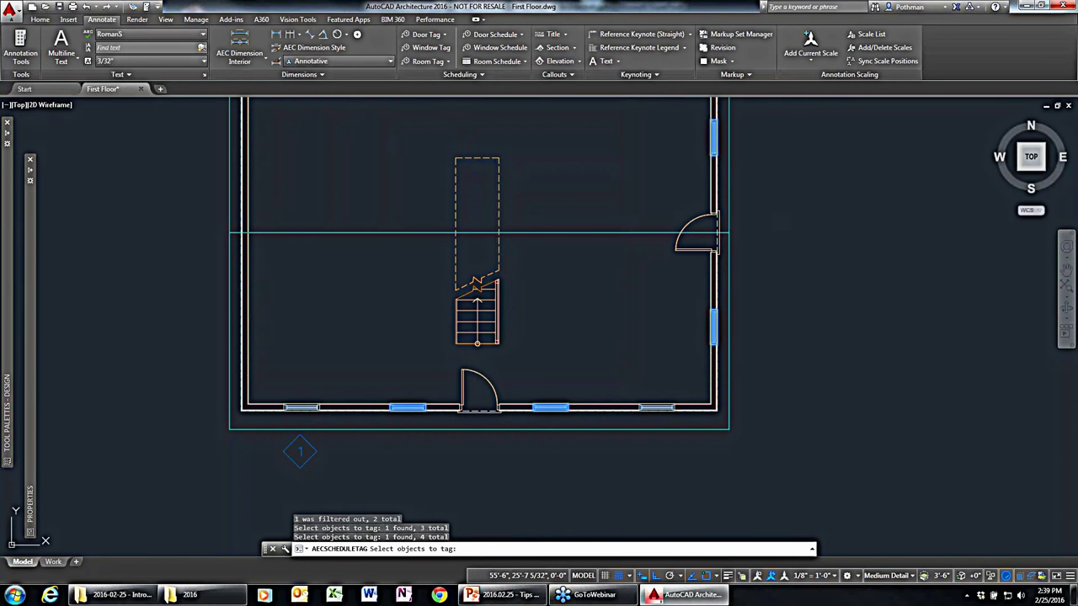
pyautogui.press('Return')
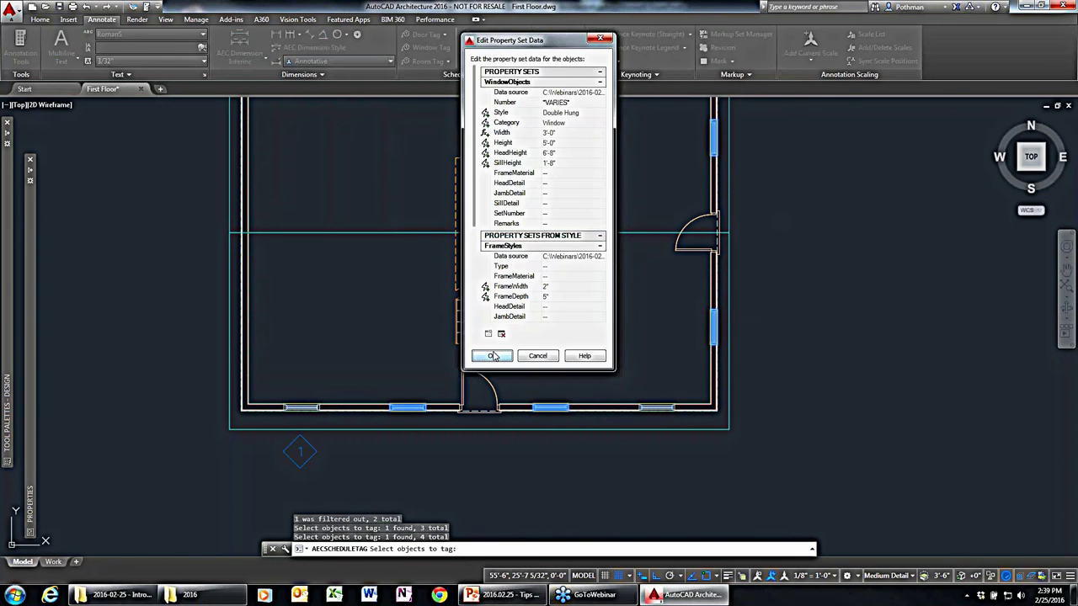
pyautogui.press('Return')
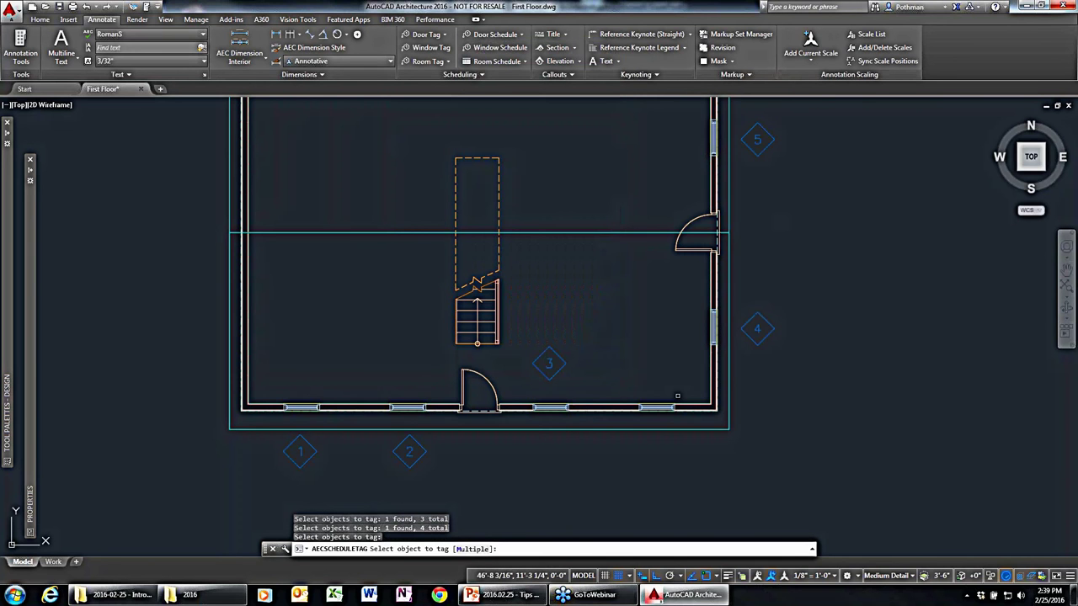
# End the tagging command and undo all the window tags just placed.
pyautogui.scroll(-3, 678, 405)
pyautogui.scroll(2, 677, 403)
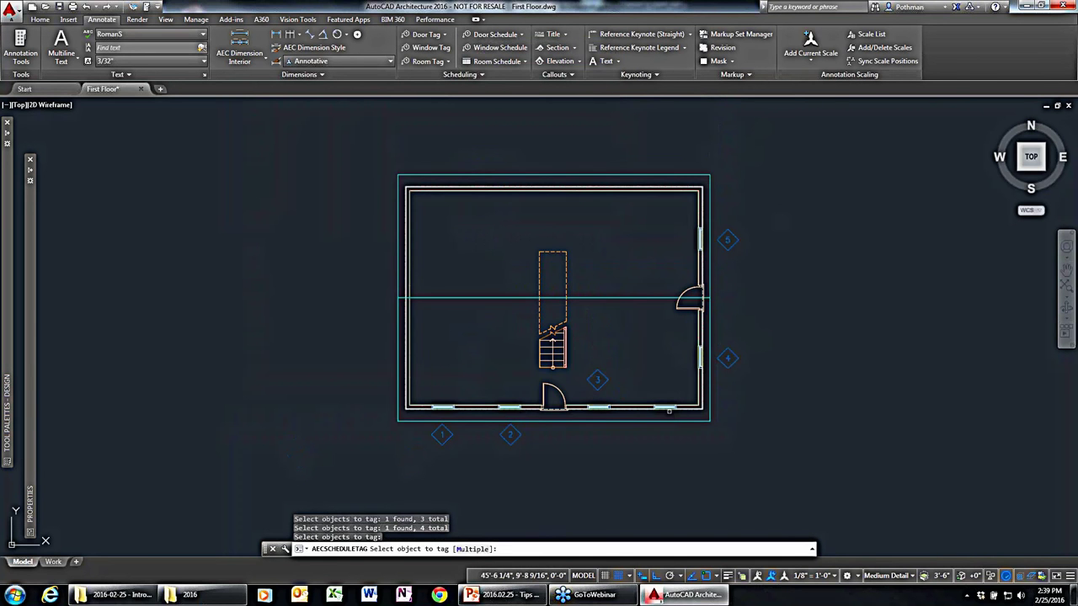
pyautogui.press('Escape')
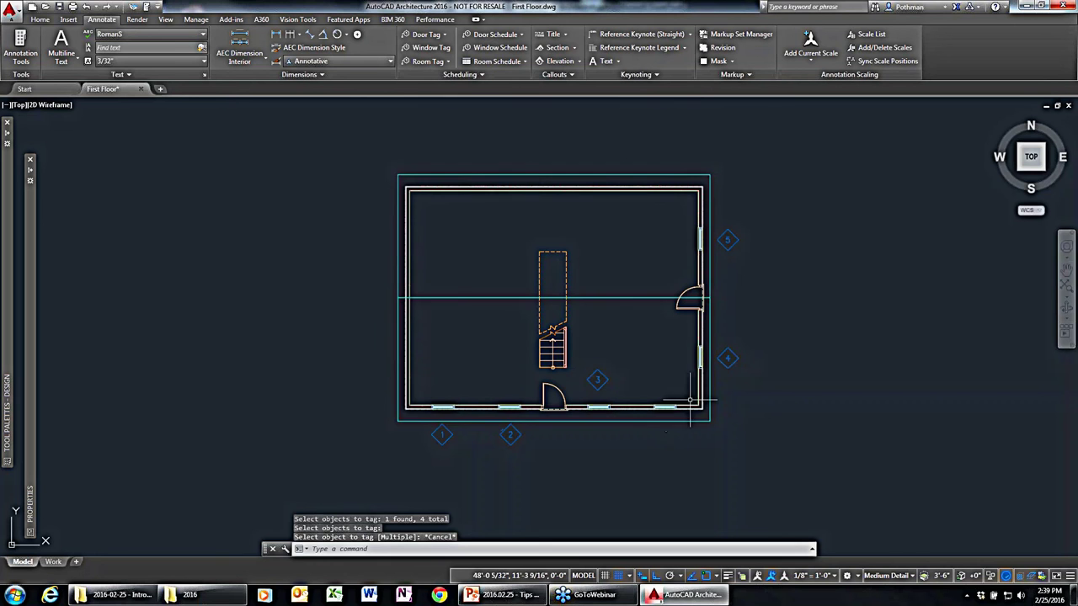
pyautogui.scroll(2, 692, 388)
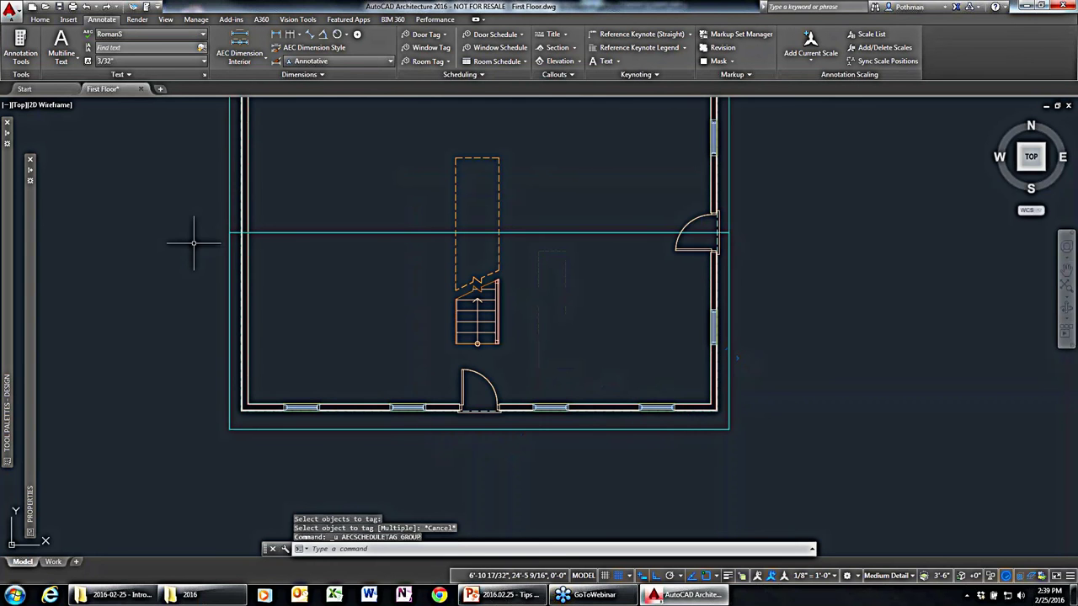
pyautogui.hotkey('ctrl', 'z')
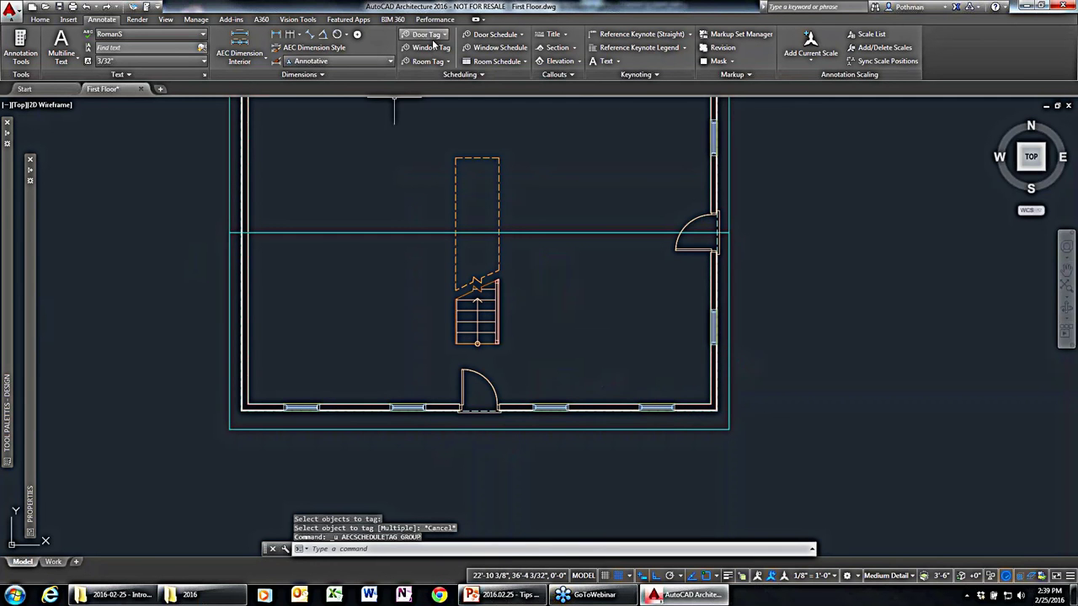
# Place a window tag below the westernmost south-wall window again, accepting its property set data.
pyautogui.click(429, 48)
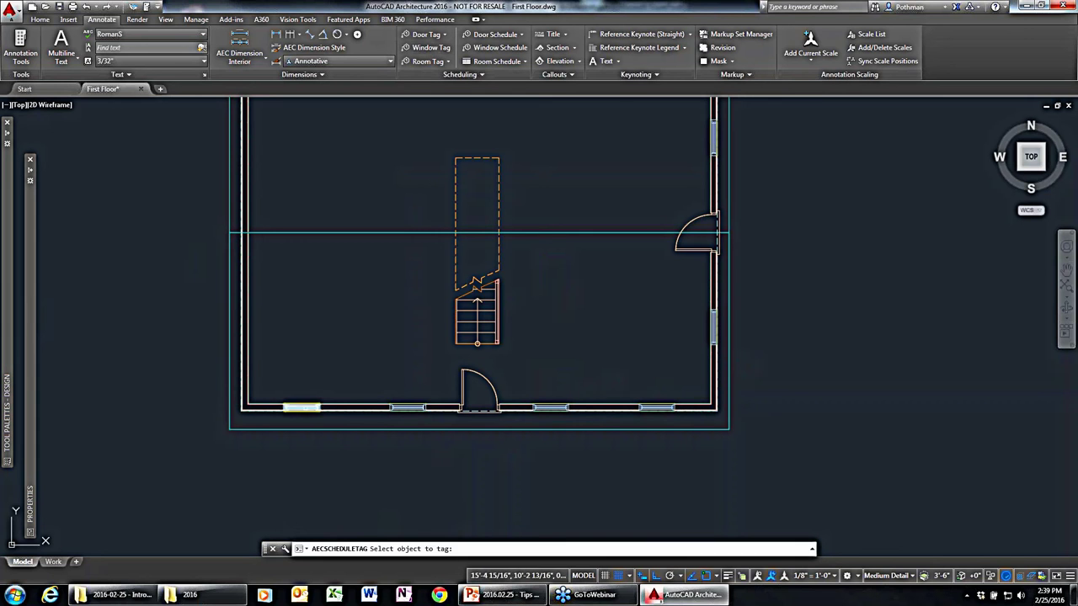
pyautogui.click(301, 408)
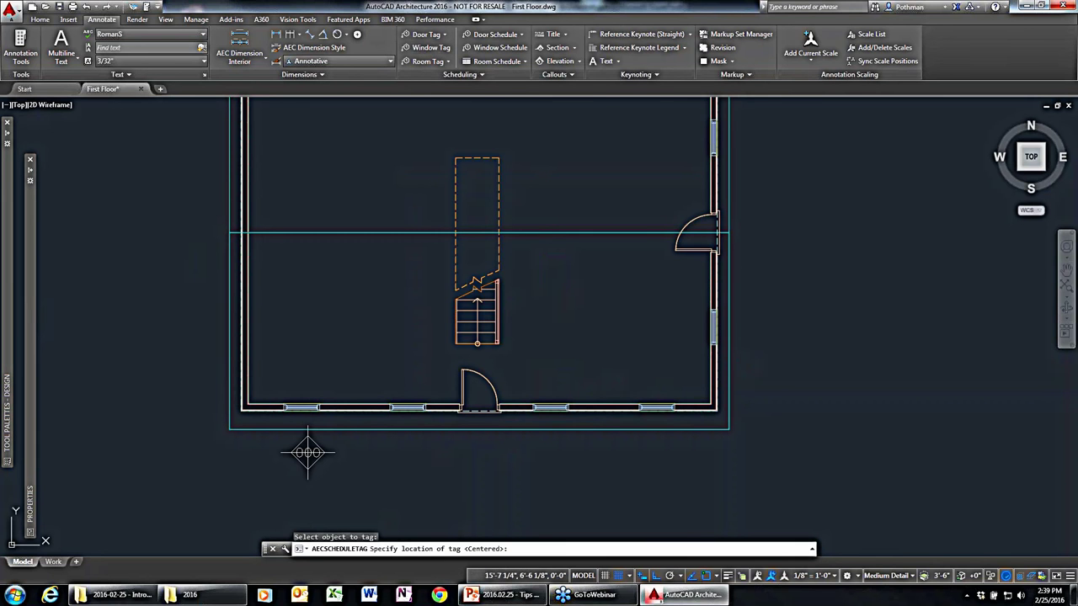
pyautogui.click(386, 462)
pyautogui.click(496, 356)
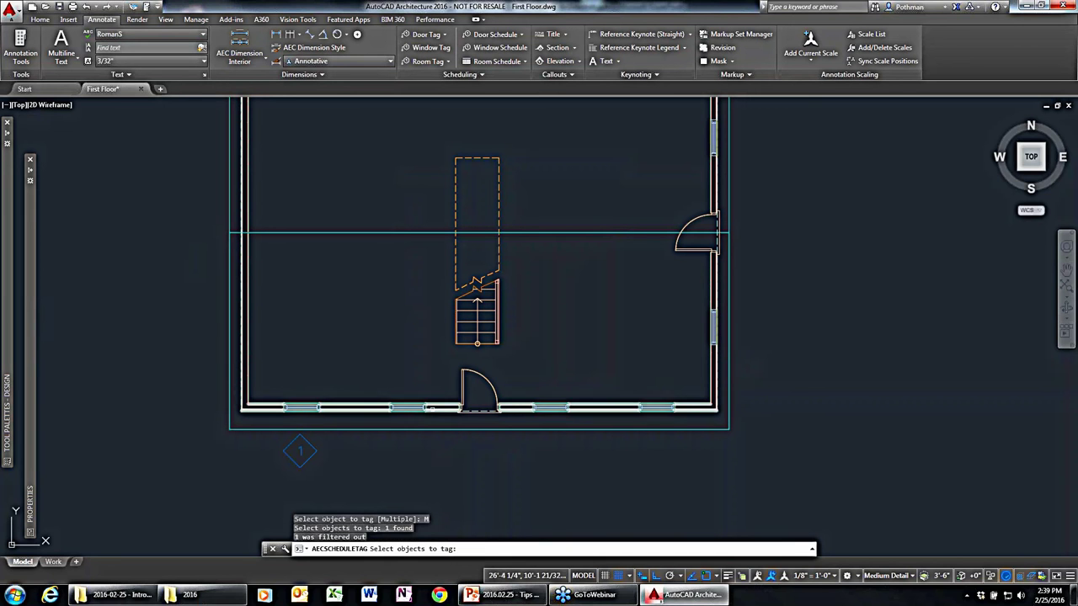
# Tag the second and third south-wall windows from the west together using the Multiple option, accepting their property set data.
pyautogui.click(412, 404)
pyautogui.click(407, 408)
pyautogui.click(551, 408)
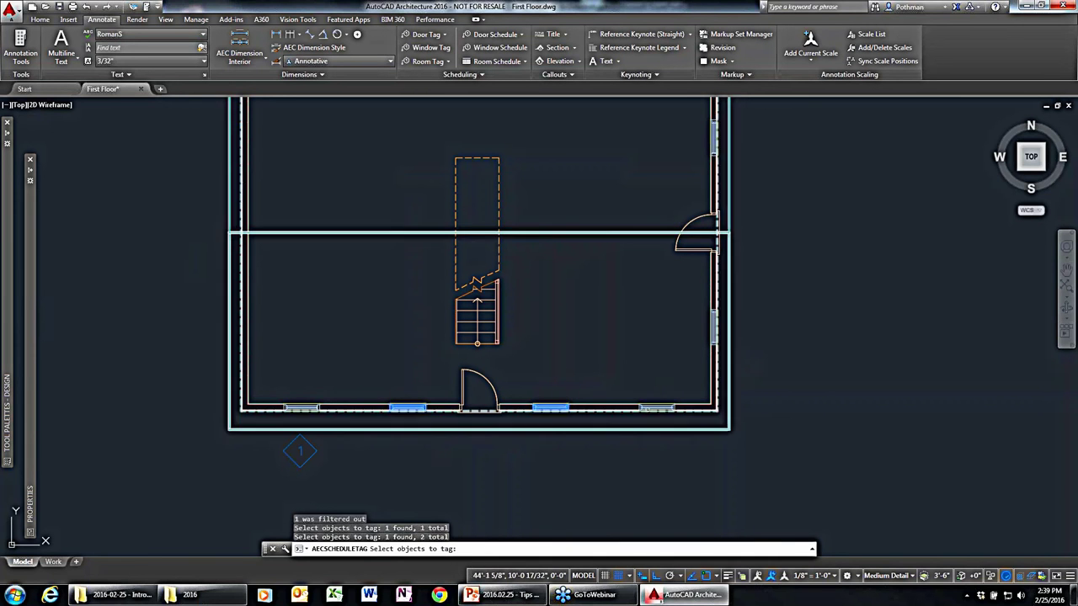
pyautogui.press('Return')
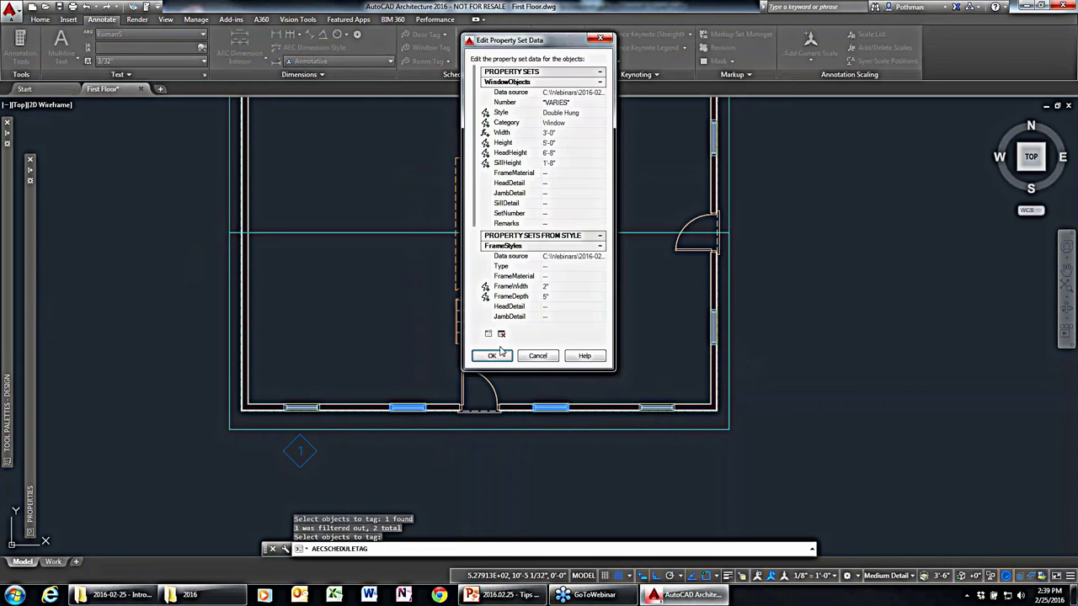
pyautogui.click(492, 356)
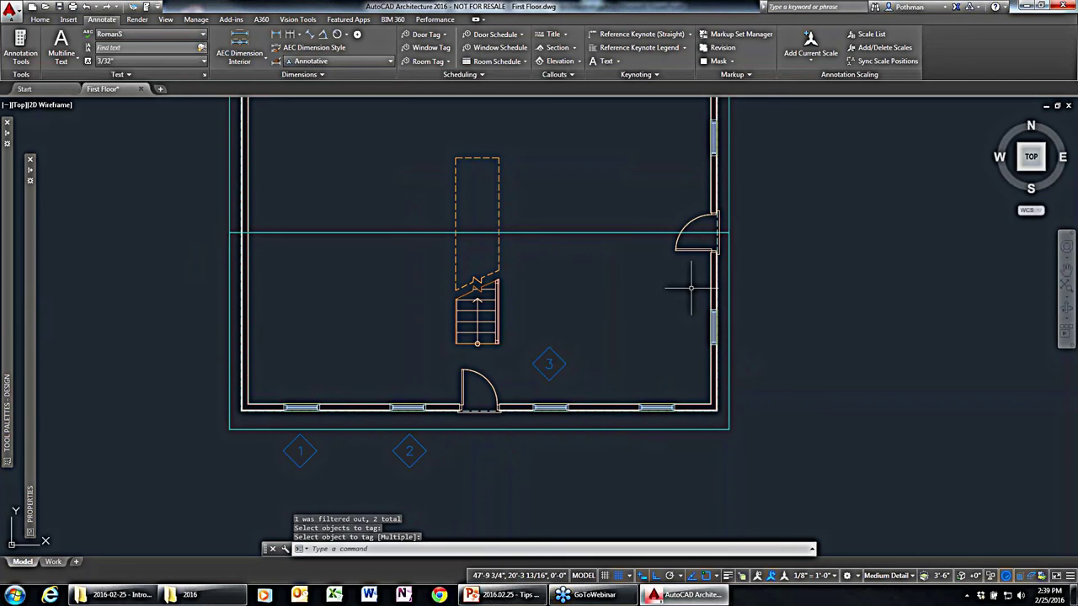
# Create a window schedule from the whole floor plan and place it at default size in the free space east of the building.
pyautogui.scroll(-2, 614, 332)
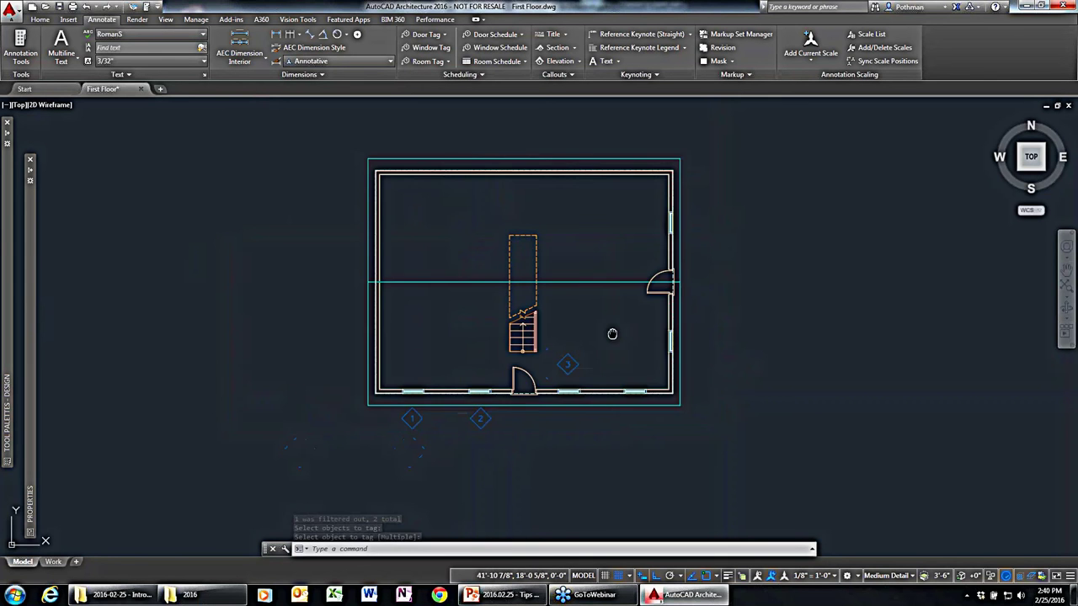
pyautogui.moveTo(614, 332); pyautogui.dragTo(435, 320, button='middle')
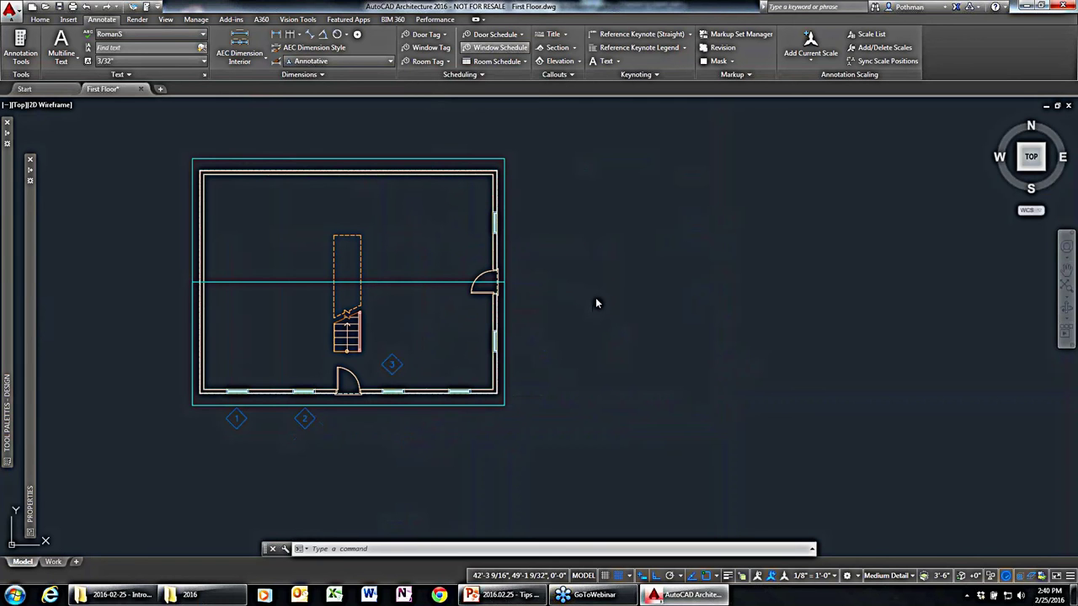
pyautogui.click(621, 483)
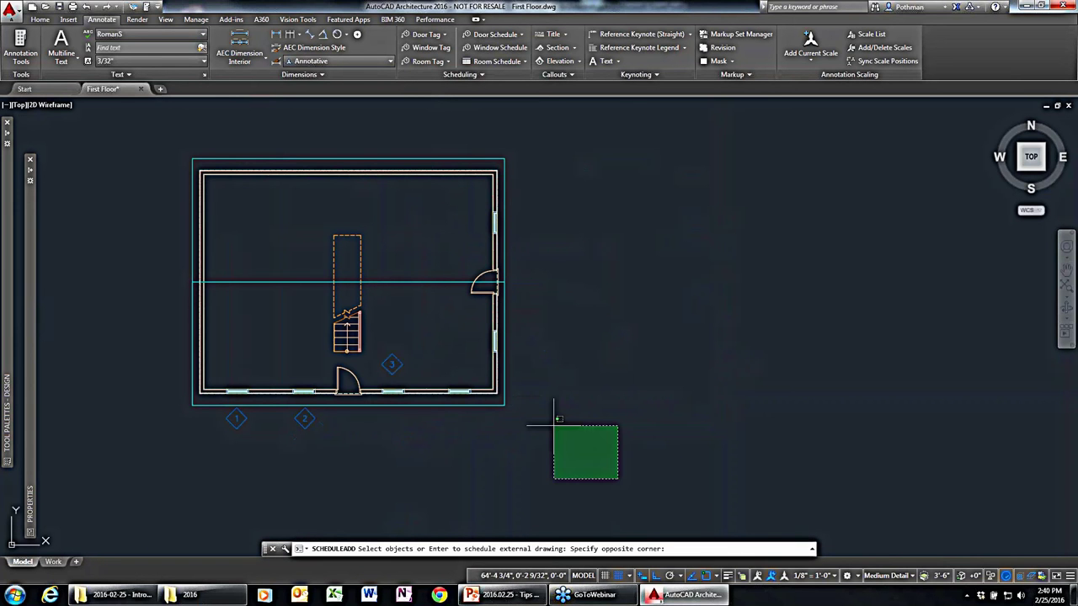
pyautogui.click(168, 107)
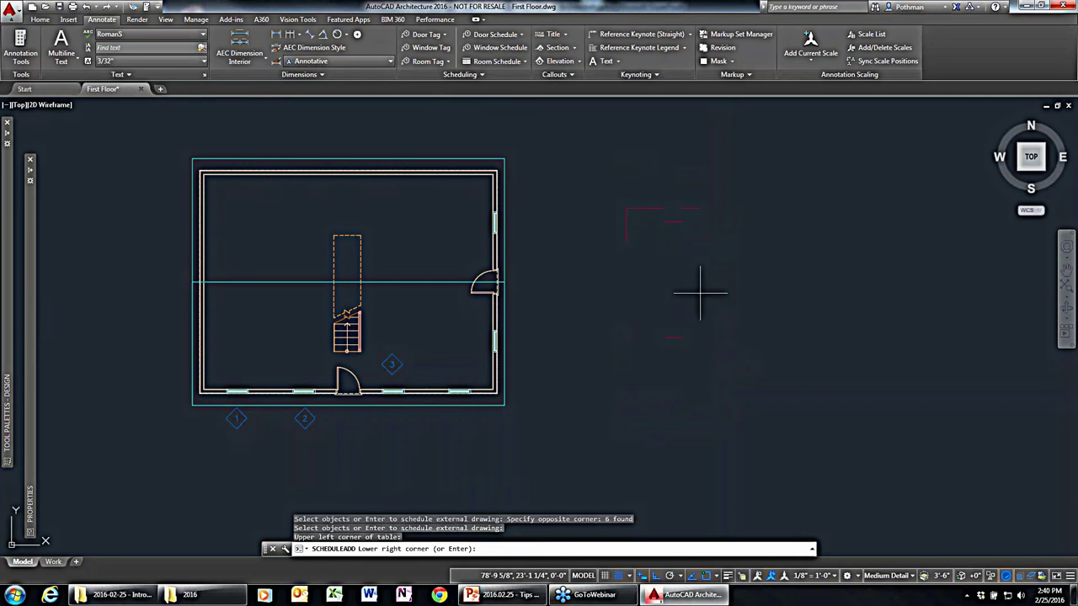
pyautogui.press('Return')
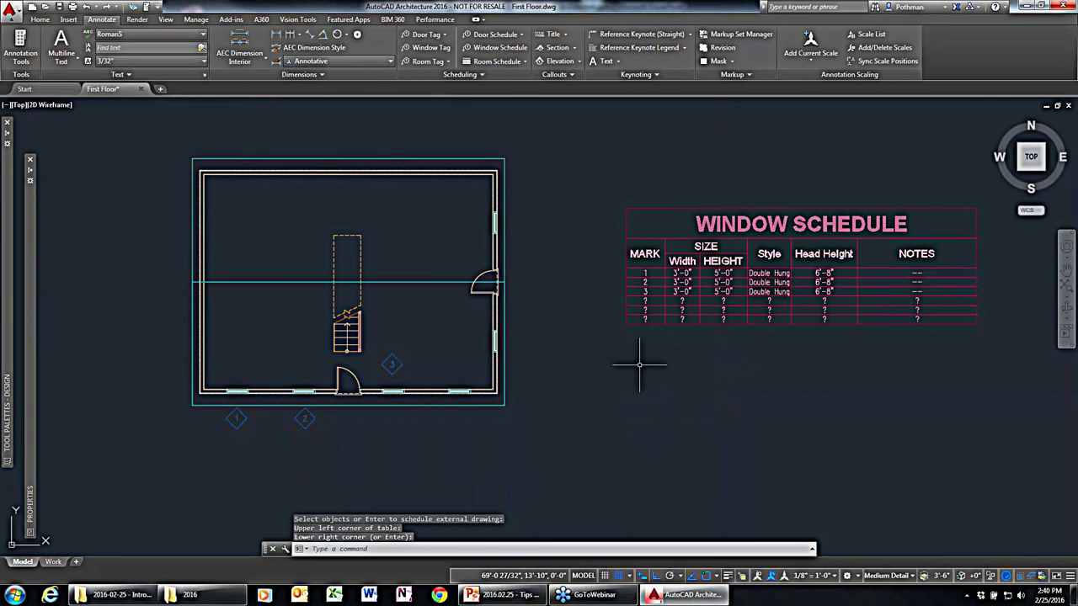
# Add a window tag matching the tag 3 style just inside the easternmost south-wall window, accepting its property set data.
pyautogui.scroll(2, 696, 292)
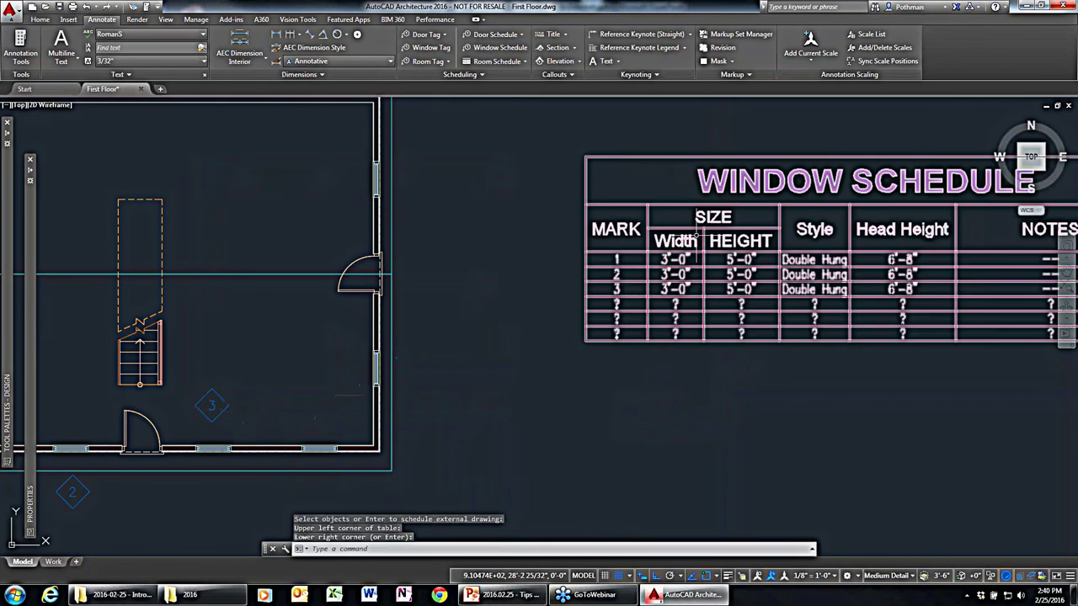
pyautogui.click(251, 407)
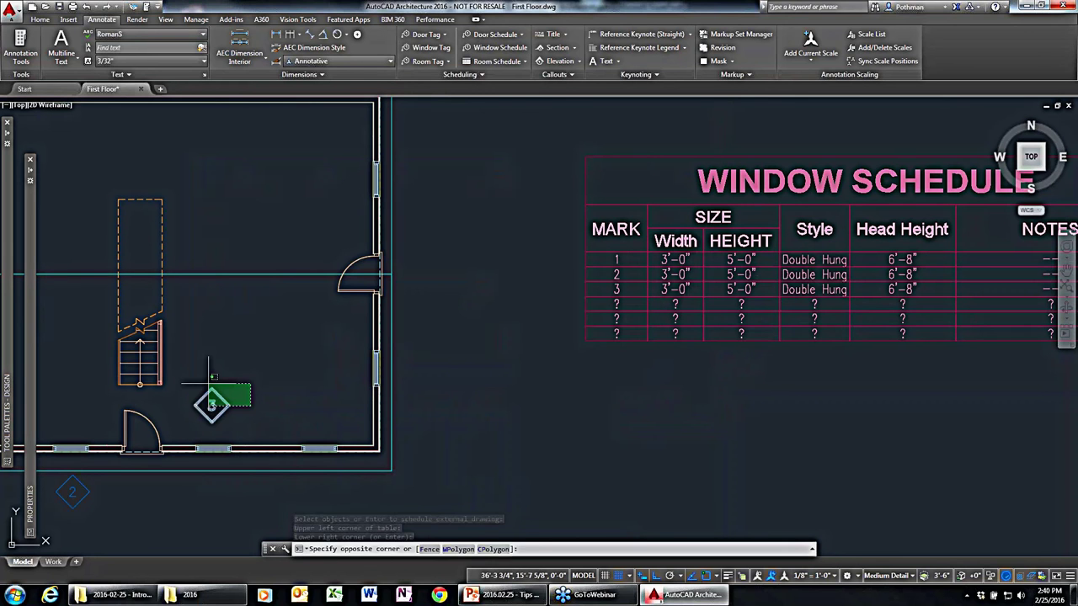
pyautogui.click(210, 383)
pyautogui.rightClick(245, 380)
pyautogui.click(287, 243)
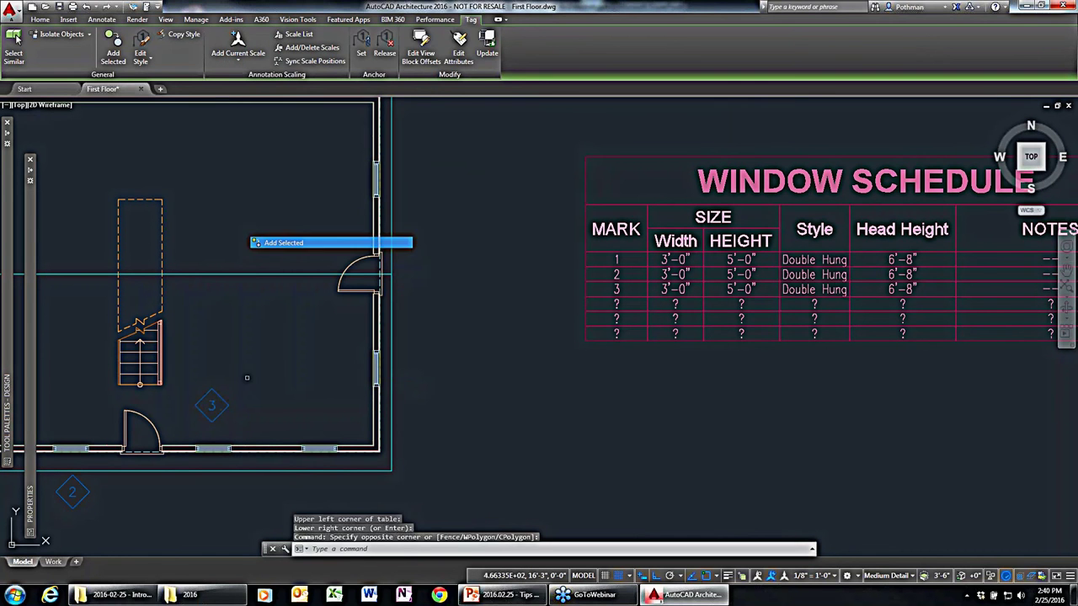
pyautogui.click(314, 449)
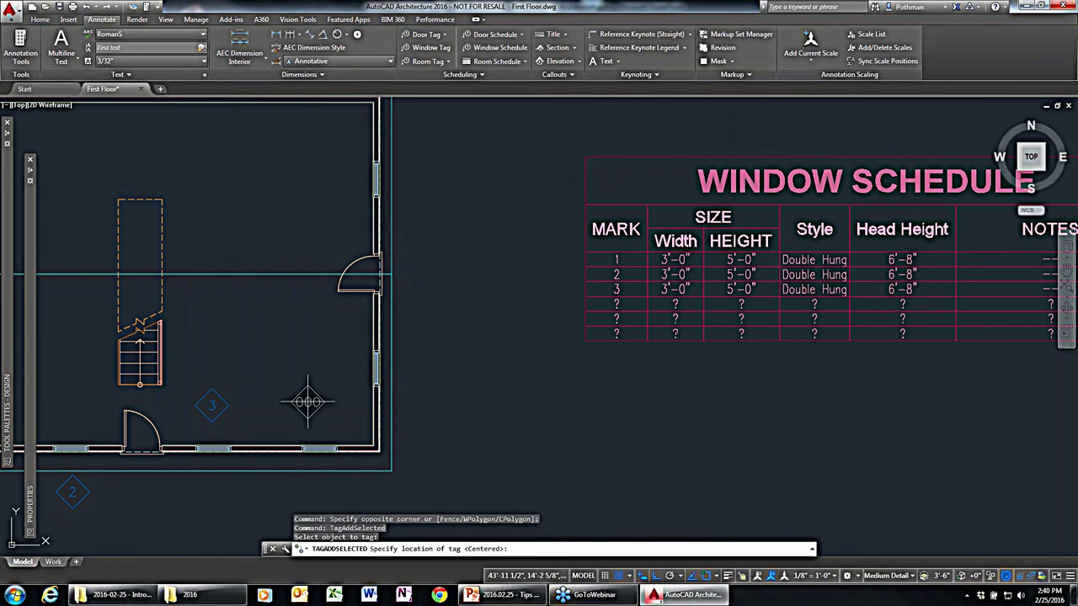
pyautogui.click(315, 410)
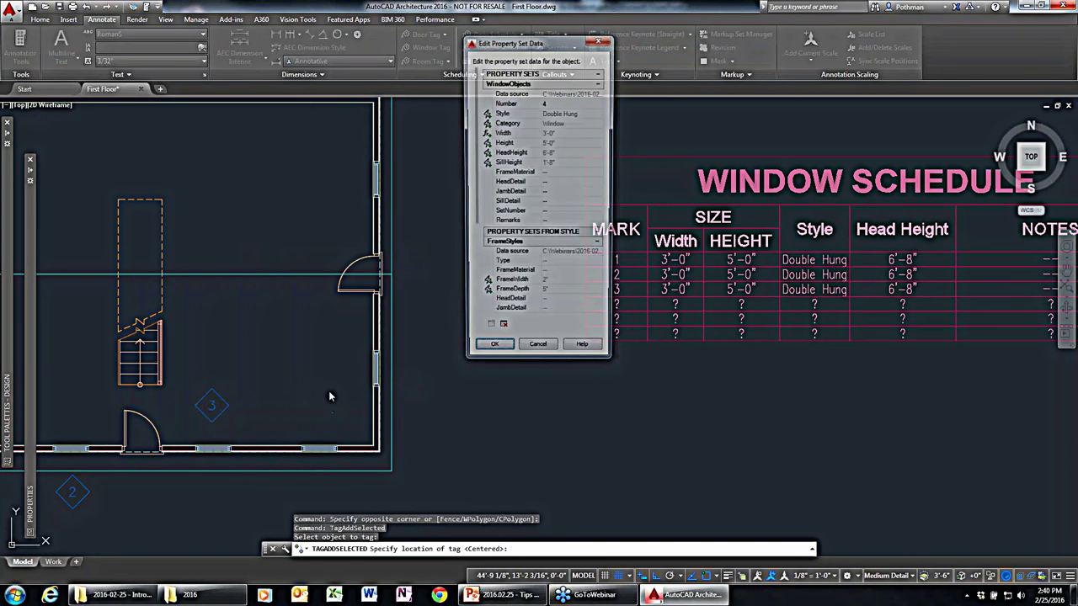
pyautogui.press('Return')
# Tag the lower and upper east-wall windows outside the building, accepting their property set data, and end the tagging command.
pyautogui.click(374, 364)
pyautogui.click(423, 376)
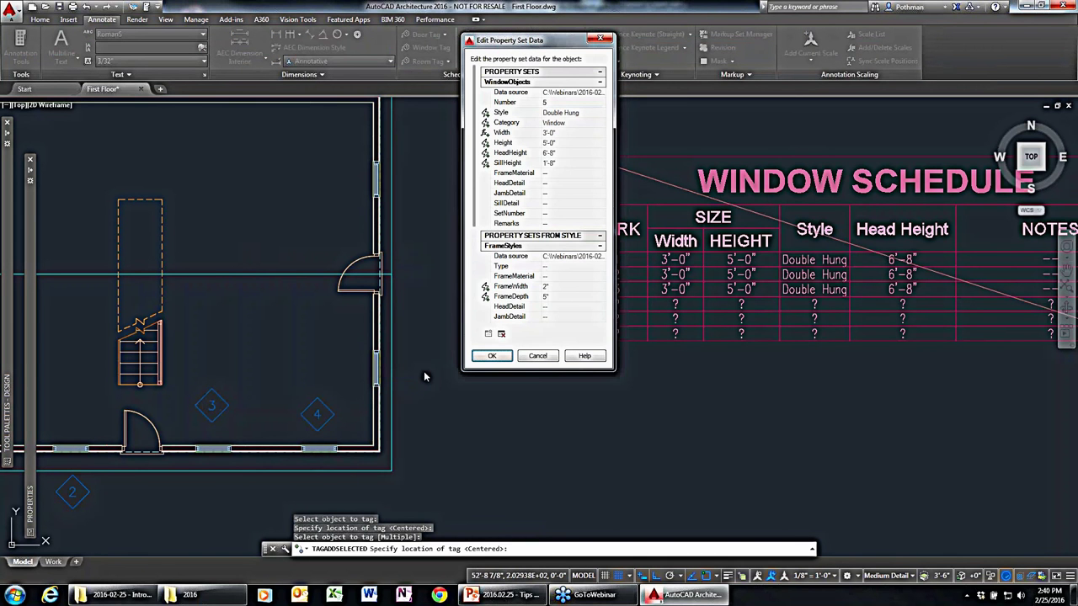
pyautogui.press('Return')
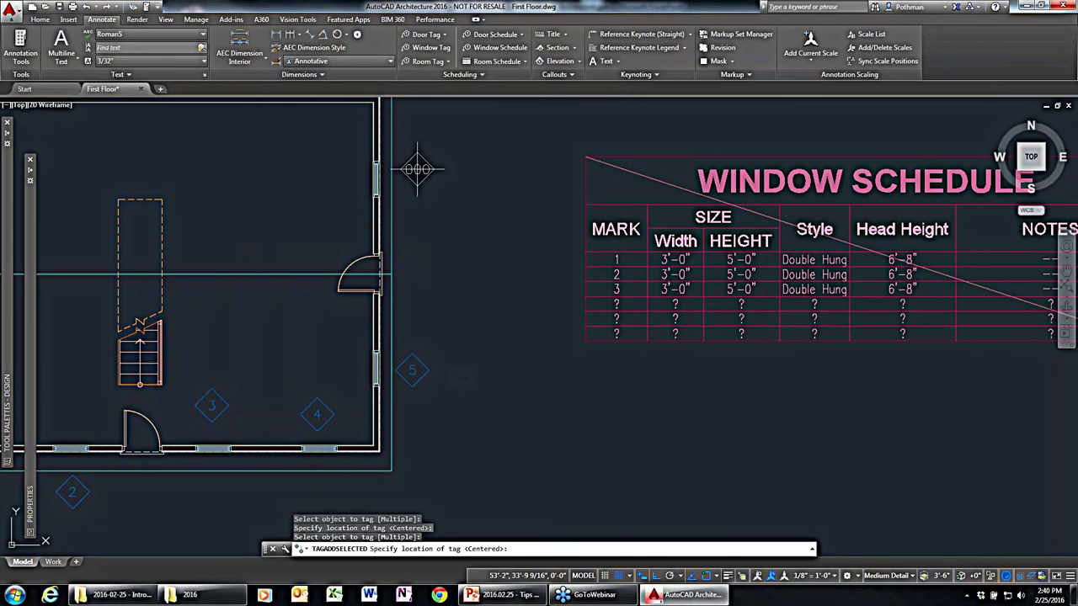
pyautogui.click(420, 175)
pyautogui.press('Return')
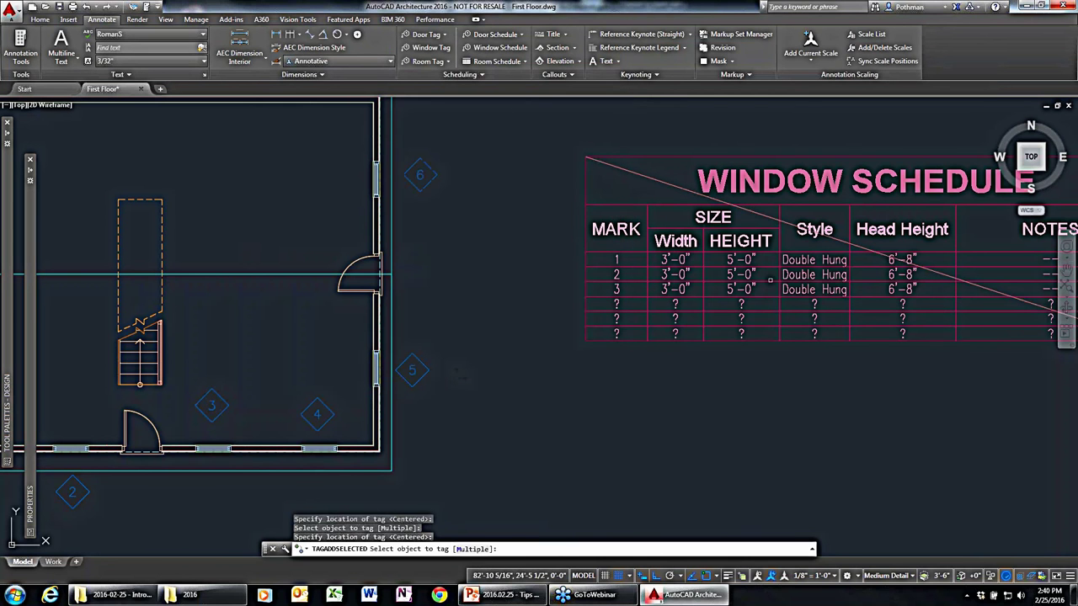
pyautogui.press('Escape')
# Update the window schedule table to include the data of the newly tagged windows, and deselect it.
pyautogui.click(741, 259)
pyautogui.click(699, 286)
pyautogui.rightClick(700, 286)
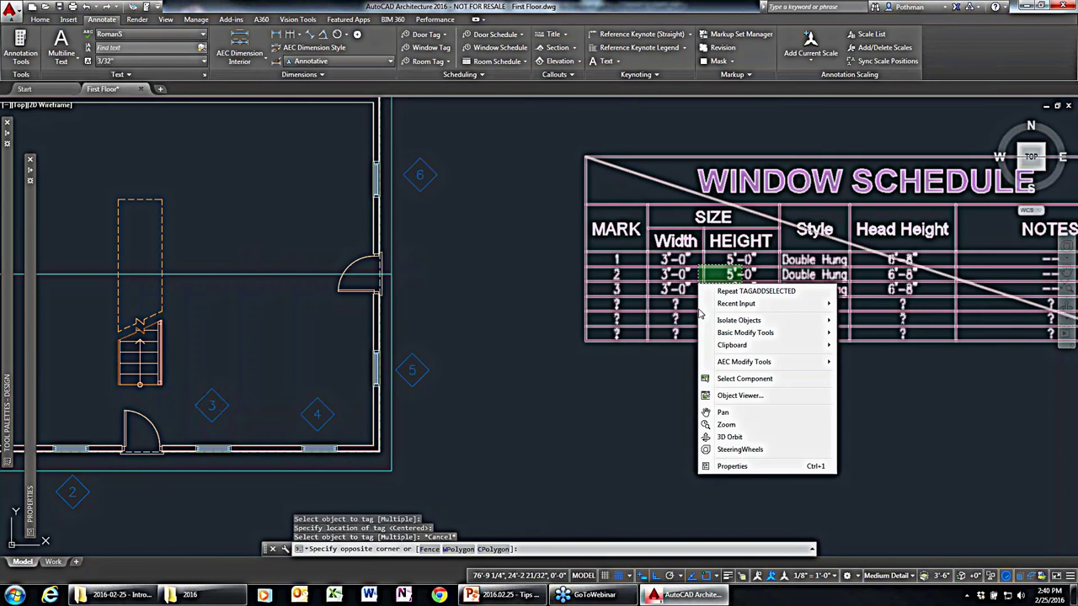
pyautogui.click(689, 180)
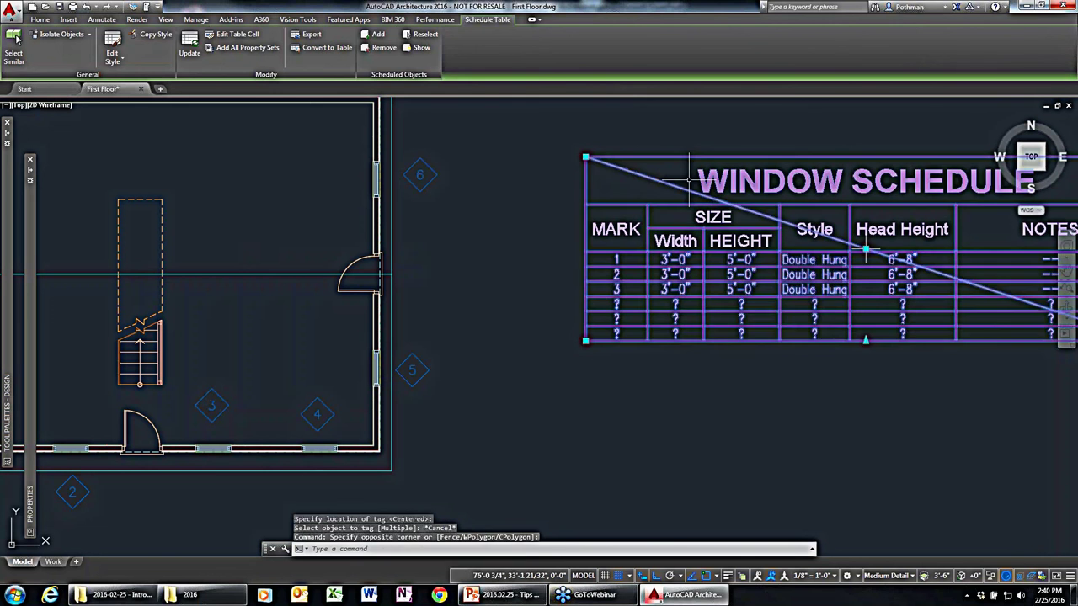
pyautogui.rightClick(679, 247)
pyautogui.click(724, 339)
pyautogui.press('Escape')
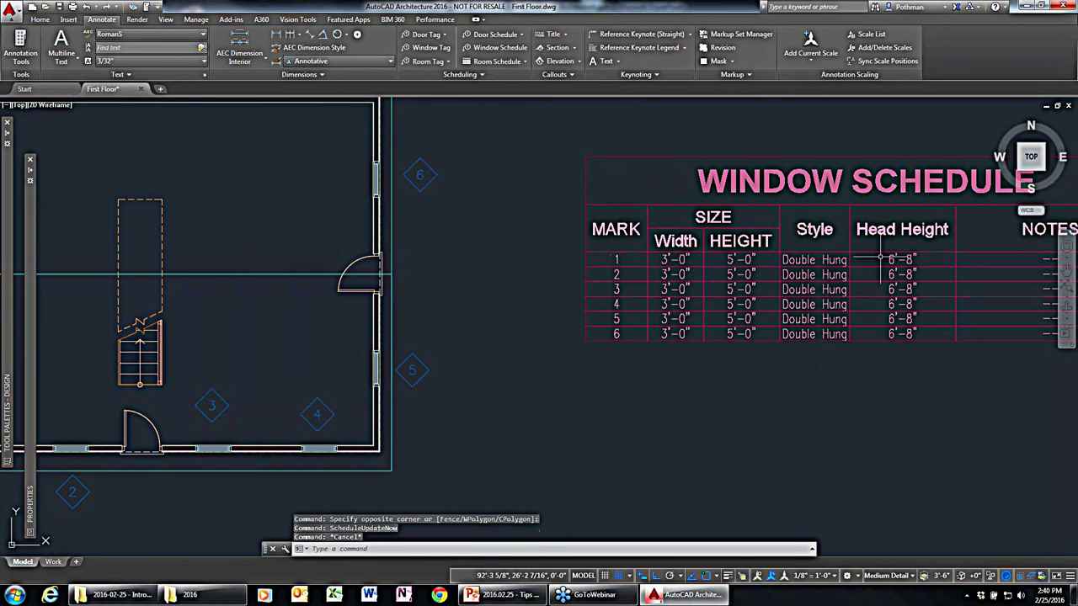
# Set the window schedule's automatic update and its option to add new objects to Yes.
pyautogui.scroll(-2, 692, 350)
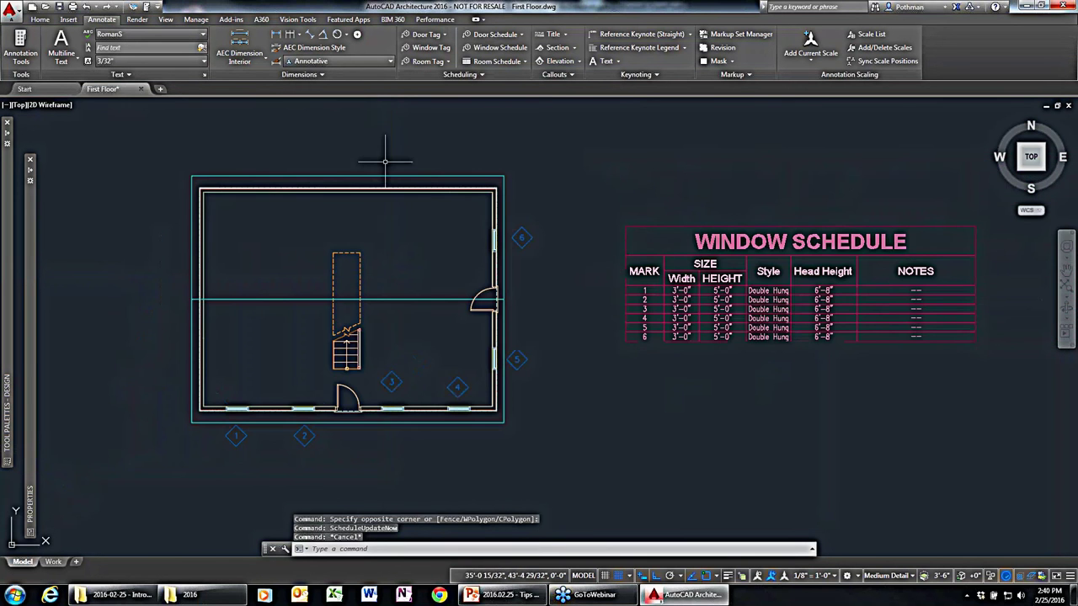
pyautogui.scroll(3, 353, 202)
pyautogui.scroll(-1, 371, 212)
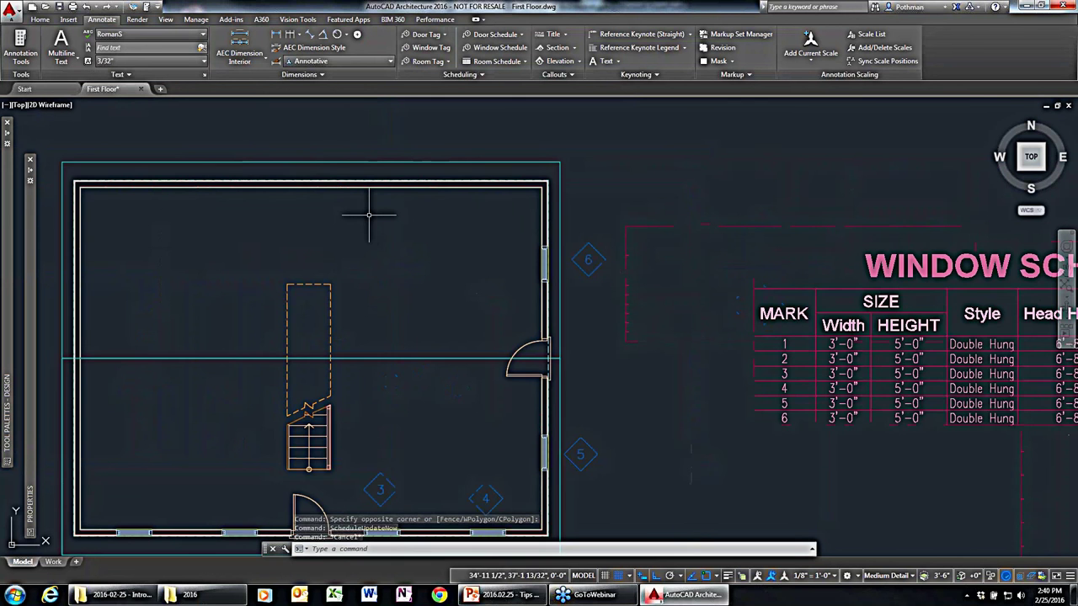
pyautogui.scroll(-2, 369, 215)
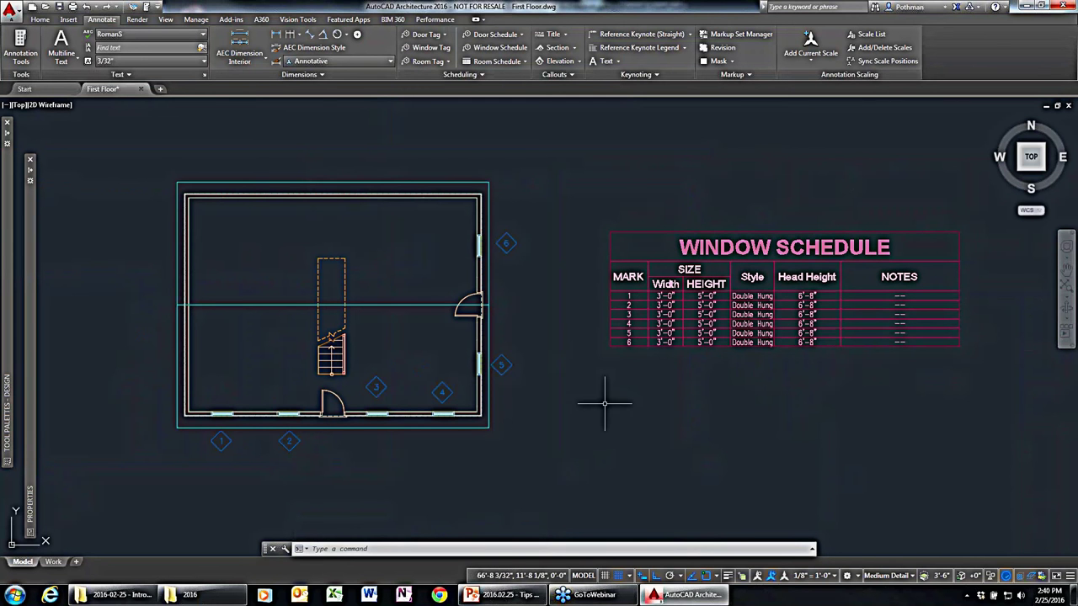
pyautogui.moveTo(619, 328); pyautogui.dragTo(589, 312)
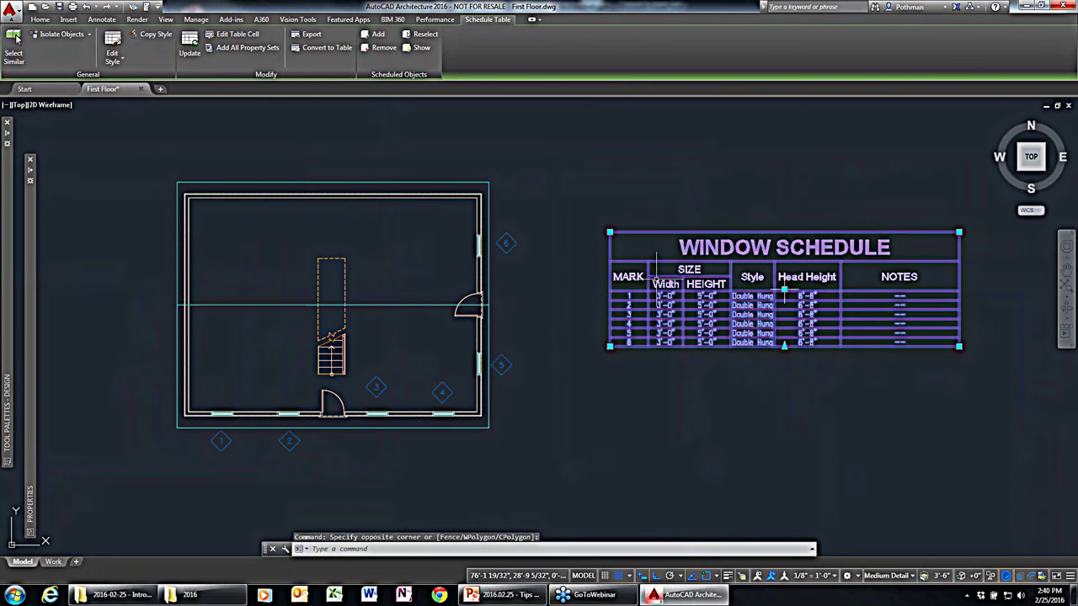
pyautogui.moveTo(38, 328)
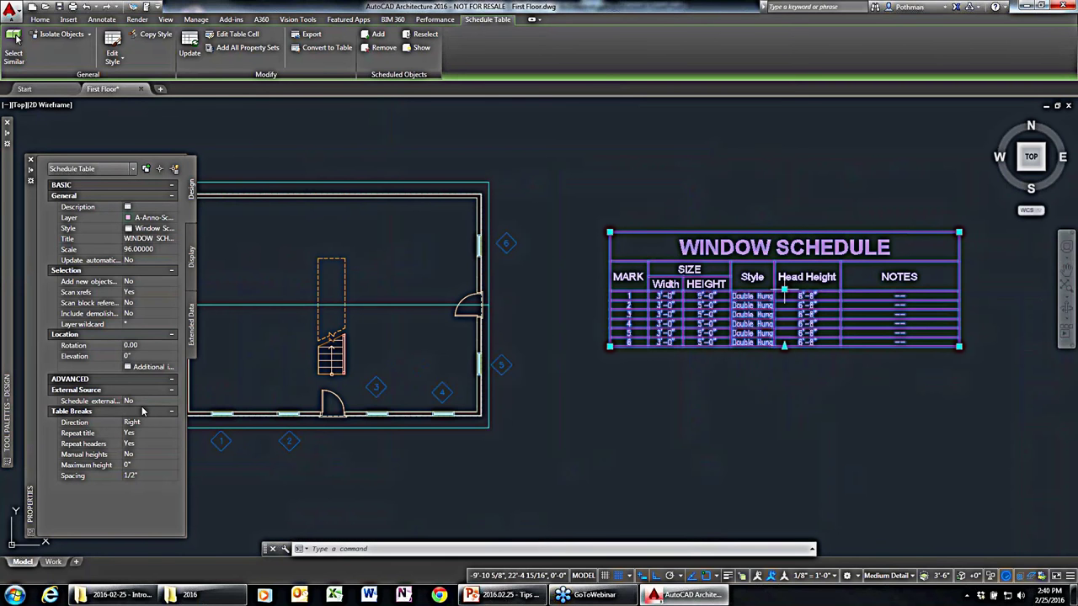
pyautogui.click(132, 261)
pyautogui.click(132, 262)
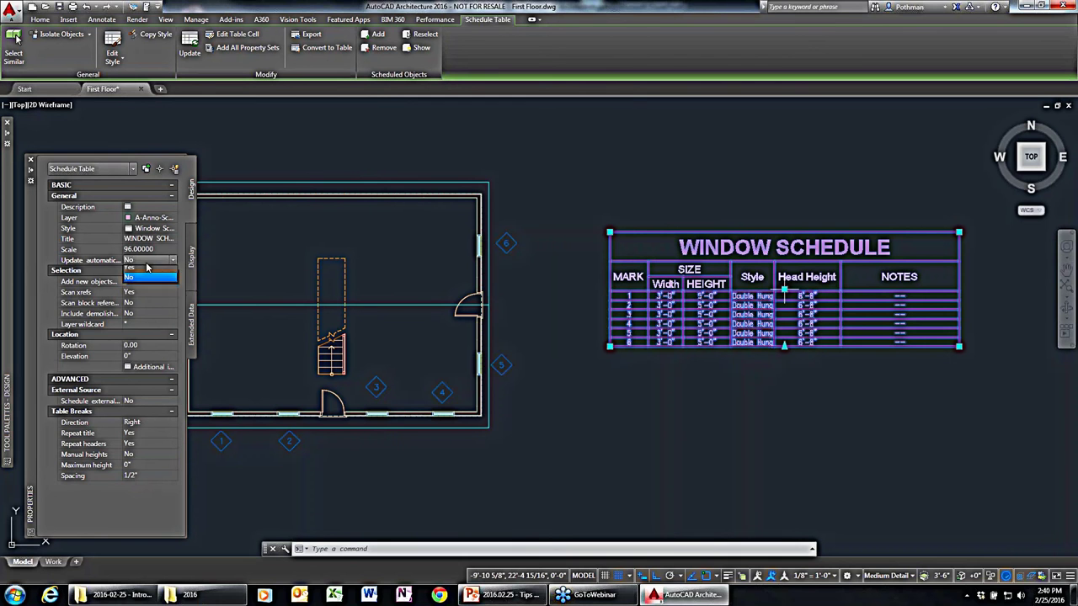
pyautogui.click(133, 273)
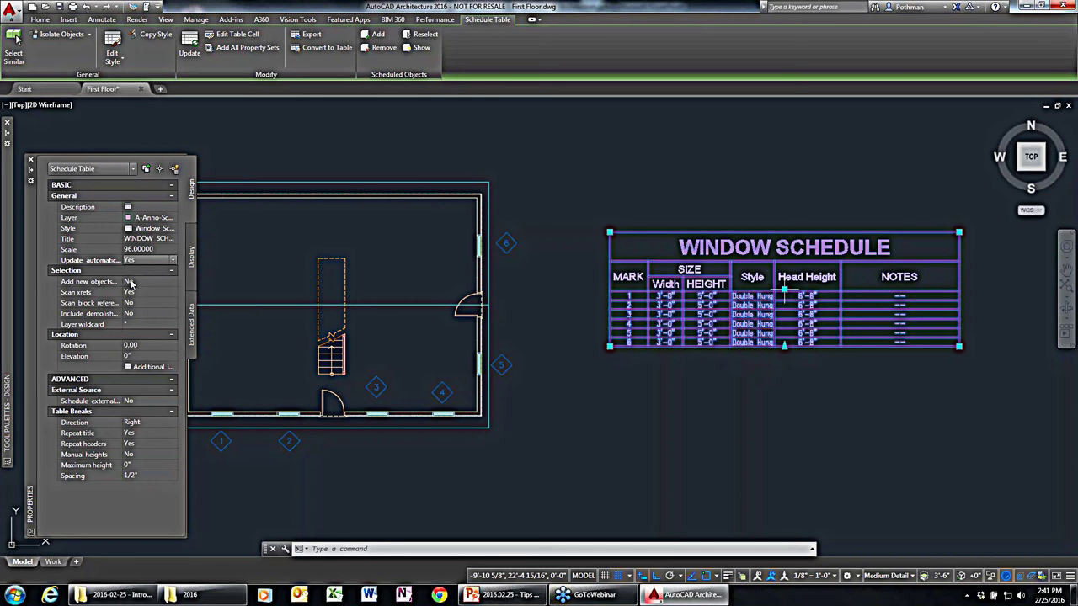
pyautogui.click(130, 283)
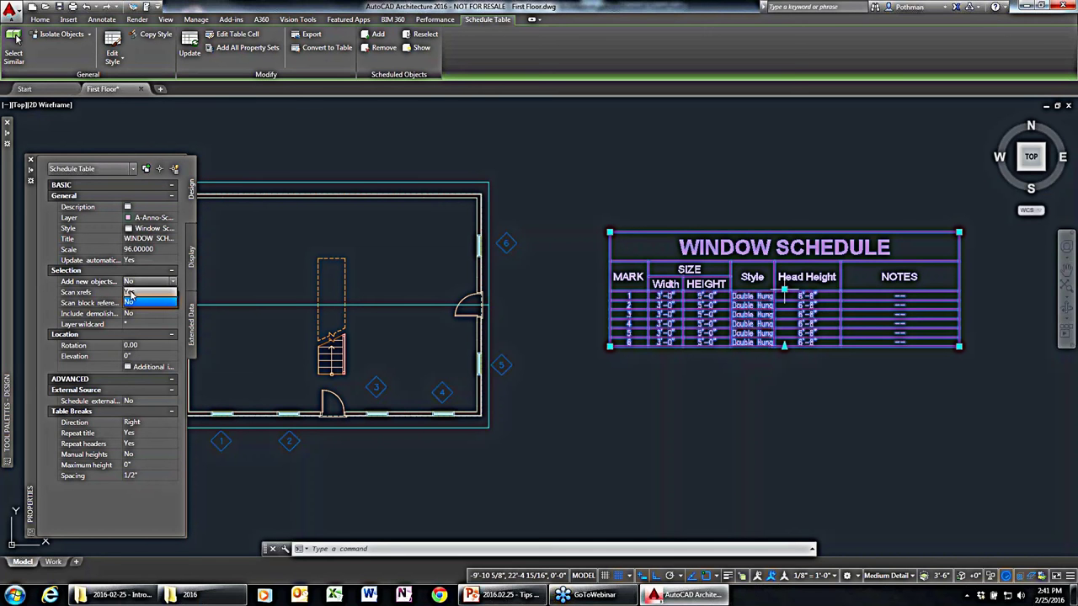
pyautogui.click(129, 291)
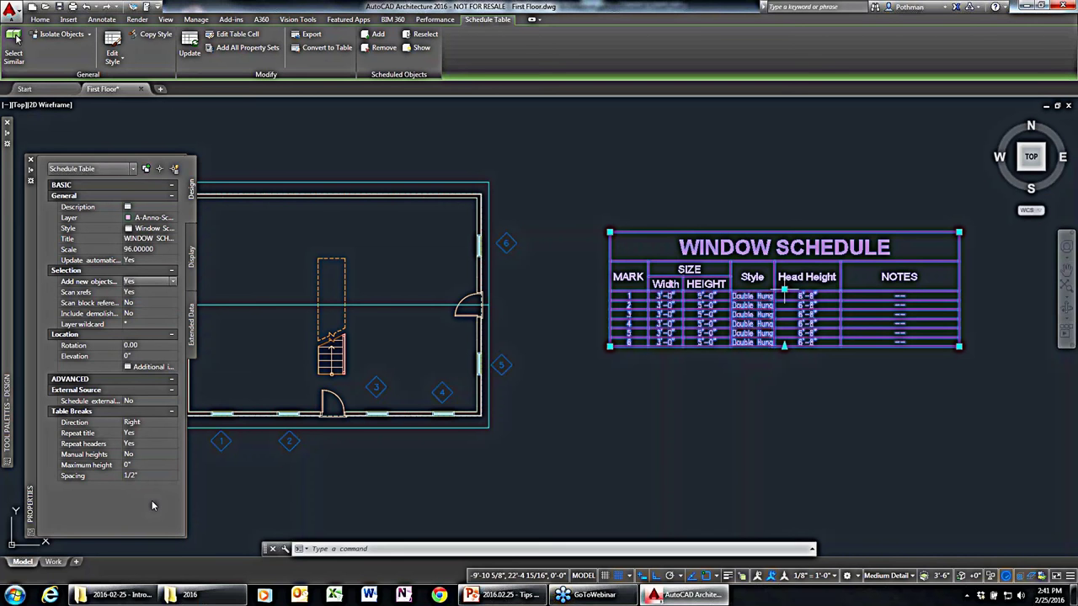
pyautogui.press('Escape')
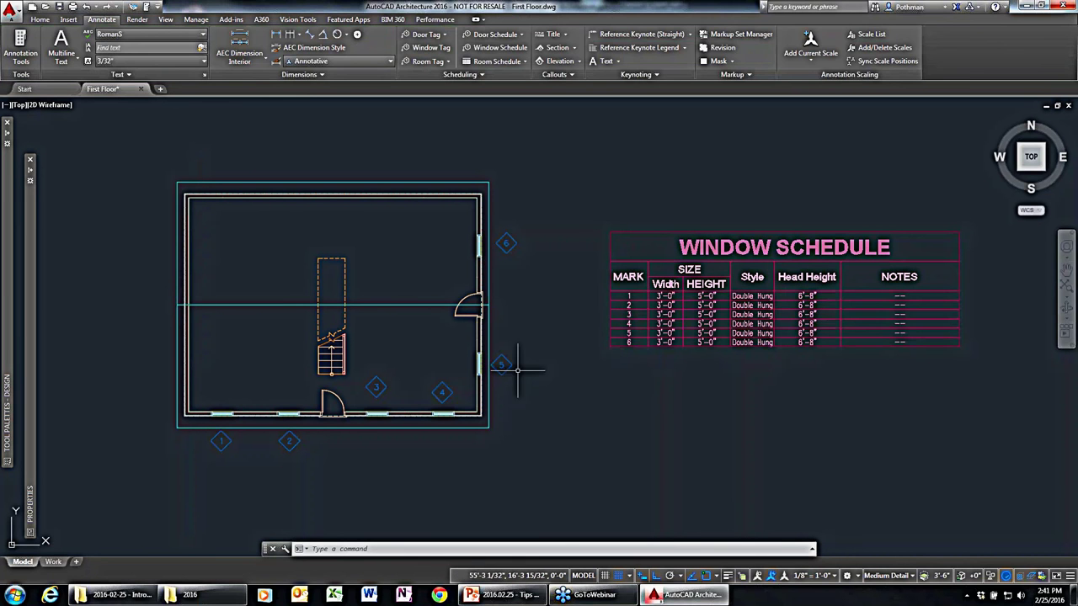
# Set the height of the south-wall window tagged 3 to 4' and examine its row in the window schedule.
pyautogui.click(371, 414)
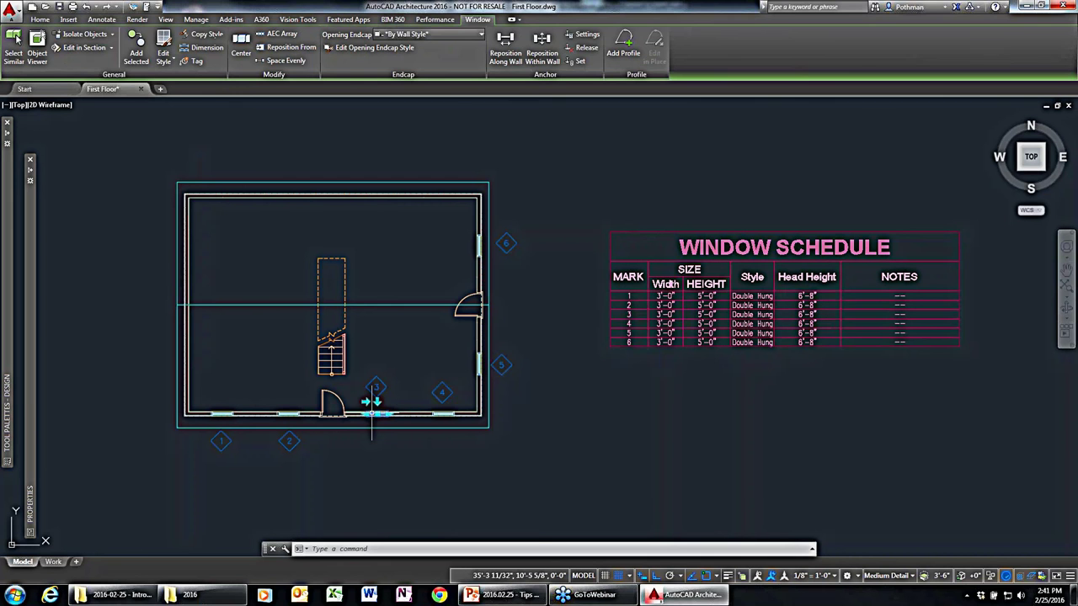
pyautogui.moveTo(31, 402)
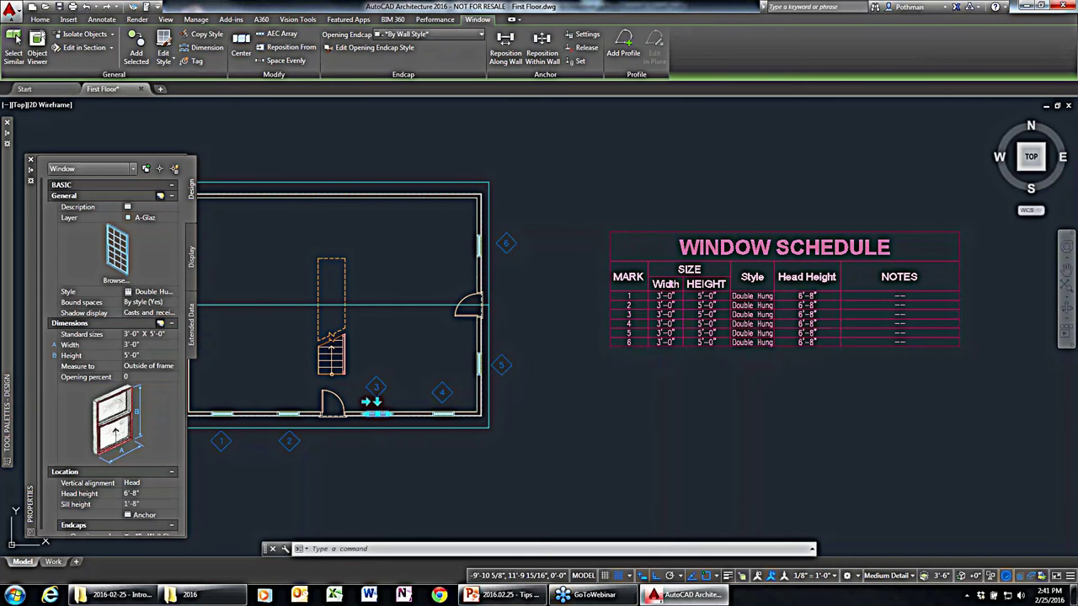
pyautogui.click(132, 356)
pyautogui.write('4')
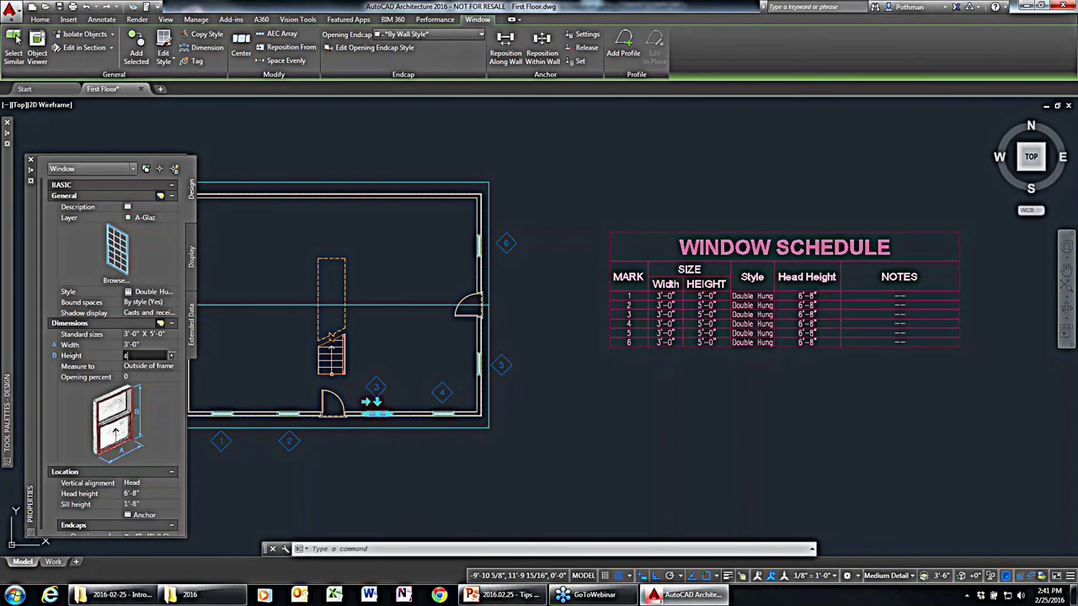
pyautogui.write("'")
pyautogui.press('Tab')
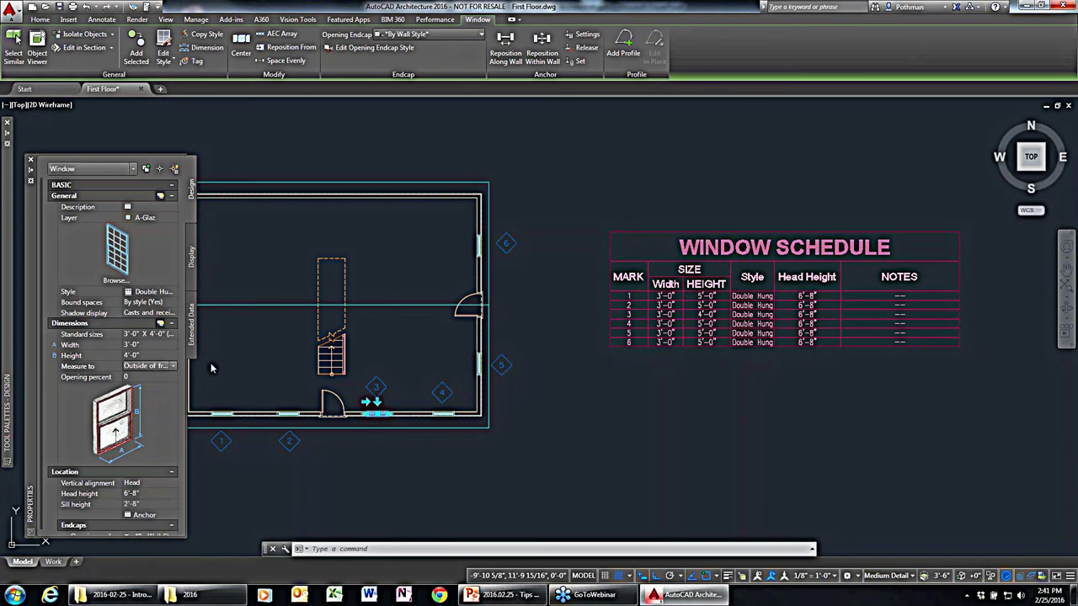
pyautogui.press('Escape')
pyautogui.scroll(4, 452, 449)
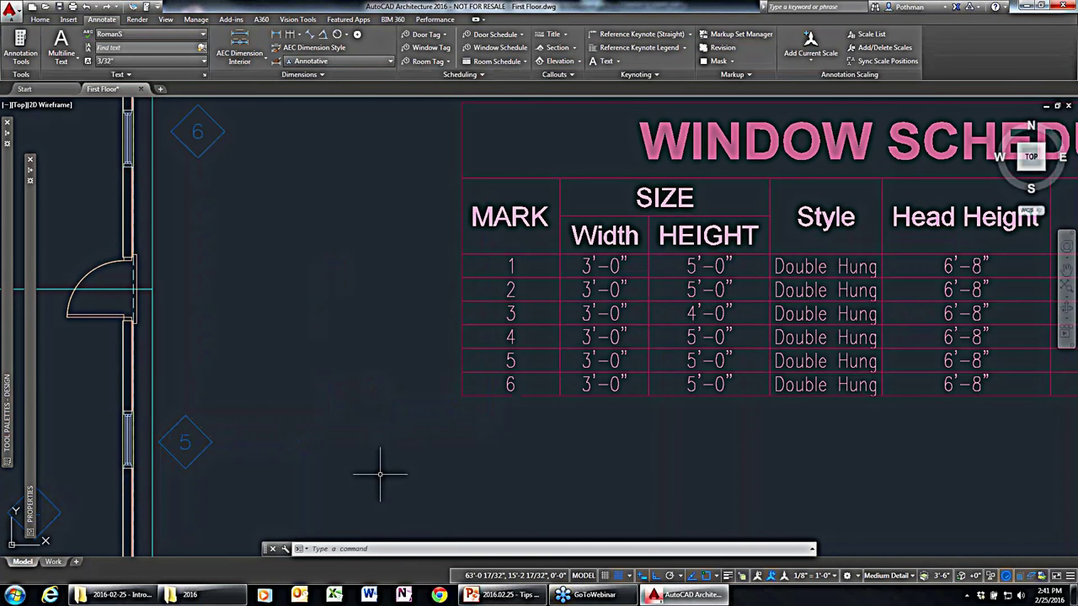
# Try to generate a south elevation from an elevation callout in the current drawing, cancelling before placing the elevation and undoing the callout.
pyautogui.scroll(-2, 371, 384)
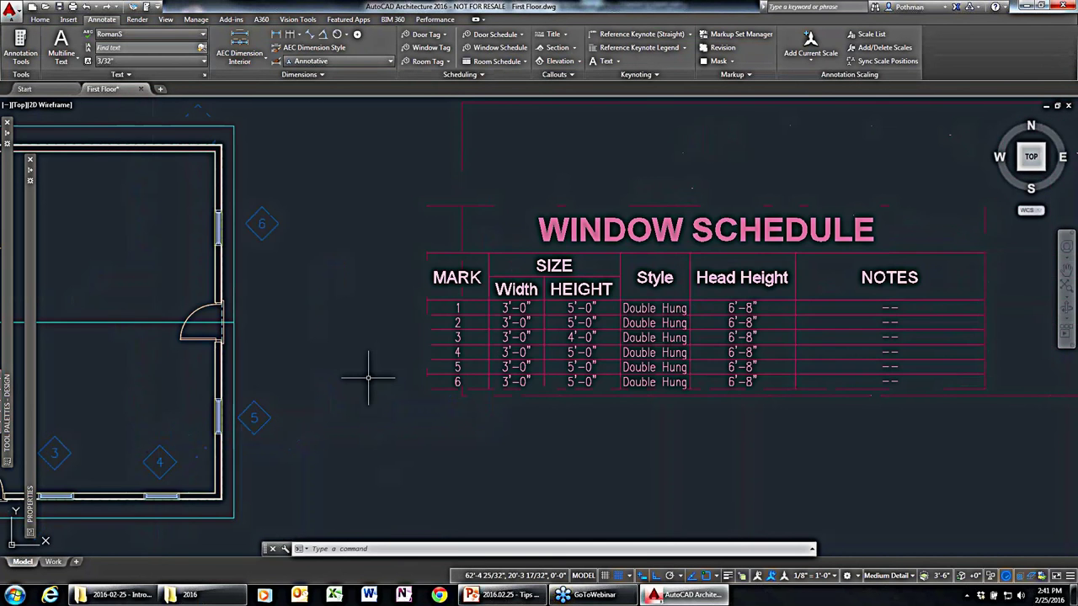
pyautogui.scroll(-4, 354, 383)
pyautogui.moveTo(354, 373); pyautogui.dragTo(354, 348, button='middle')
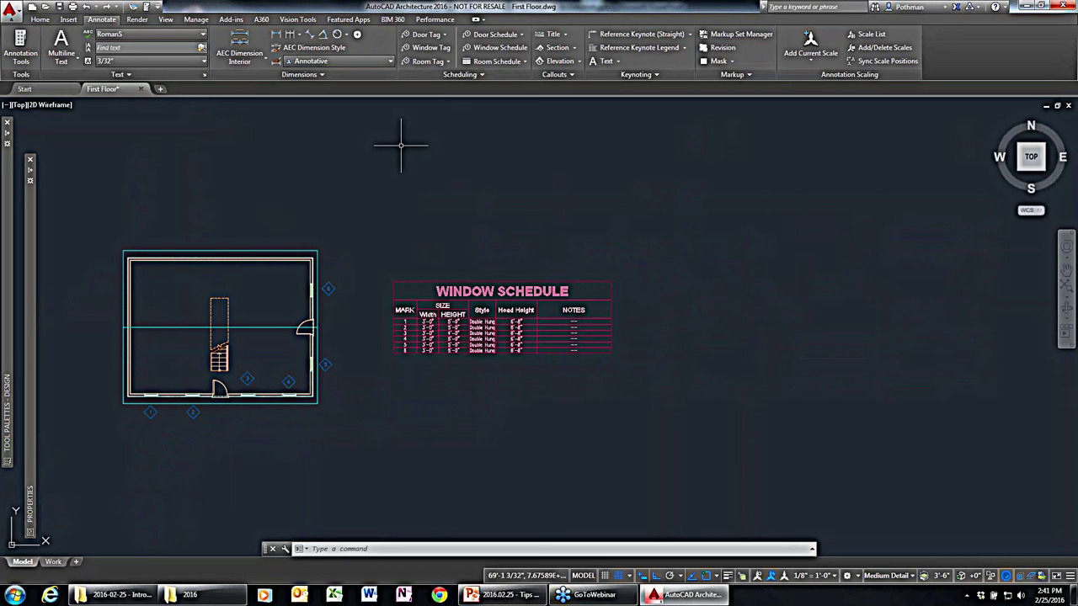
pyautogui.click(559, 61)
pyautogui.click(220, 455)
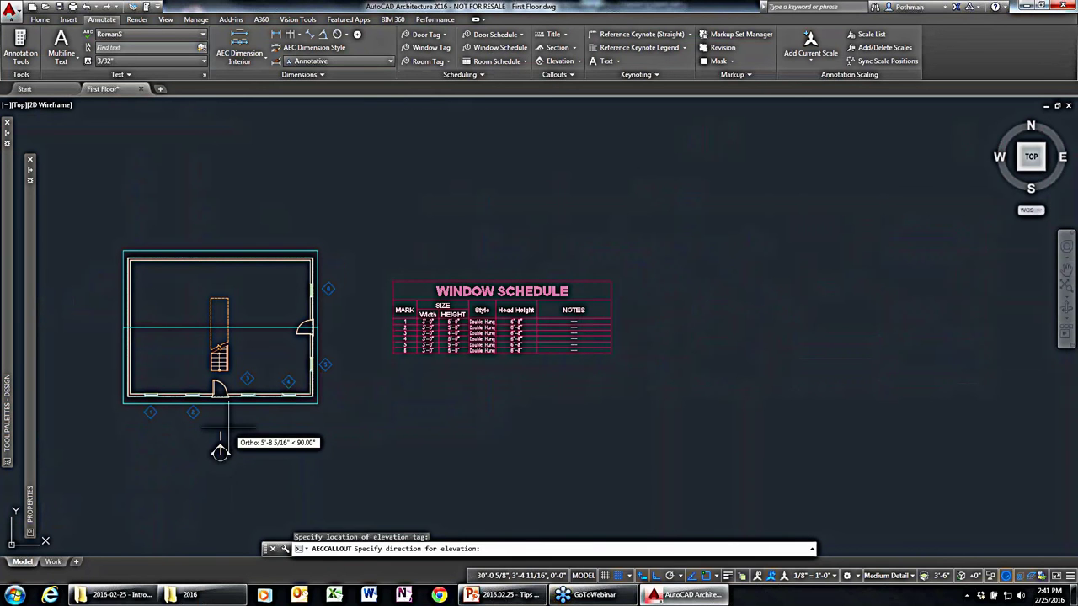
pyautogui.click(296, 421)
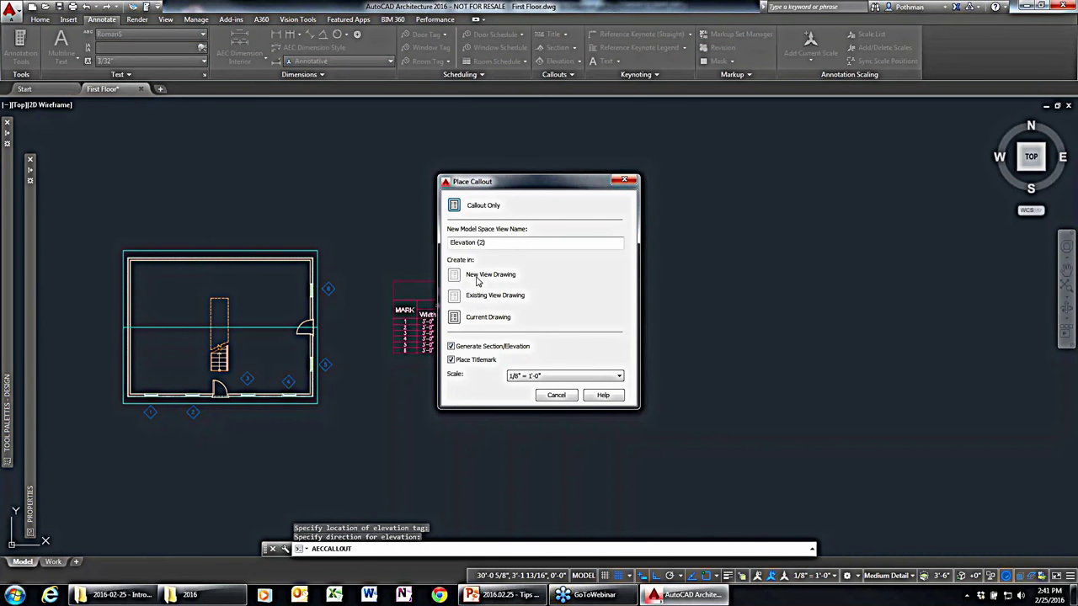
pyautogui.click(456, 319)
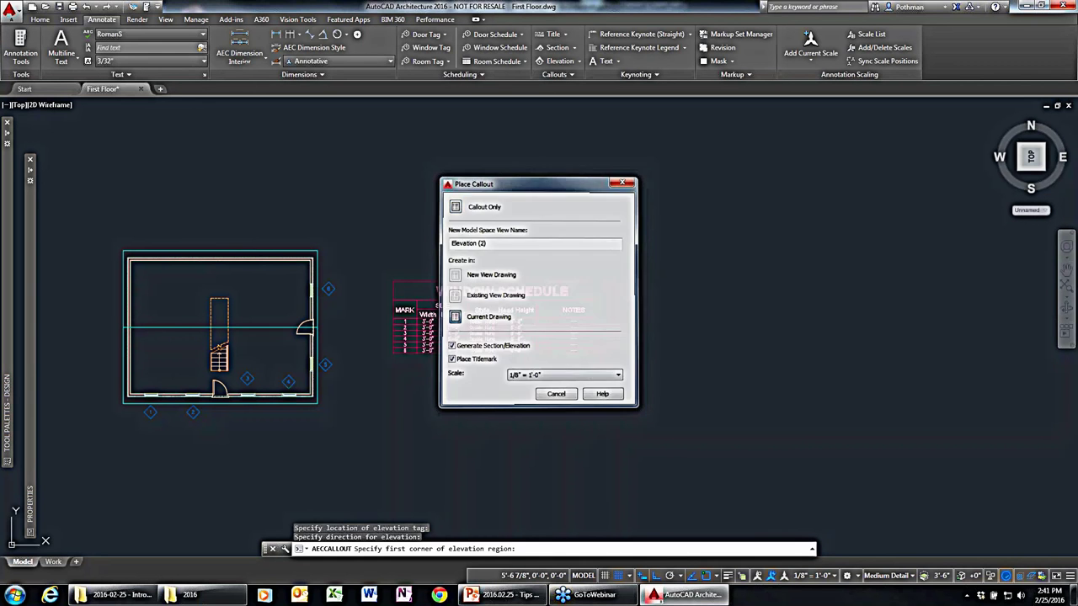
pyautogui.click(103, 425)
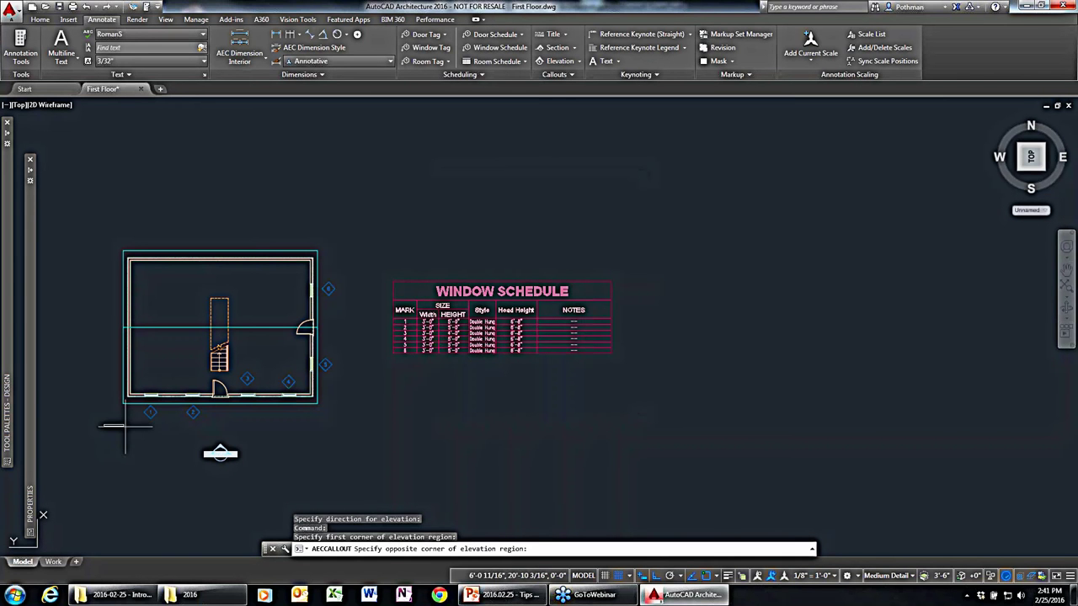
pyautogui.click(342, 267)
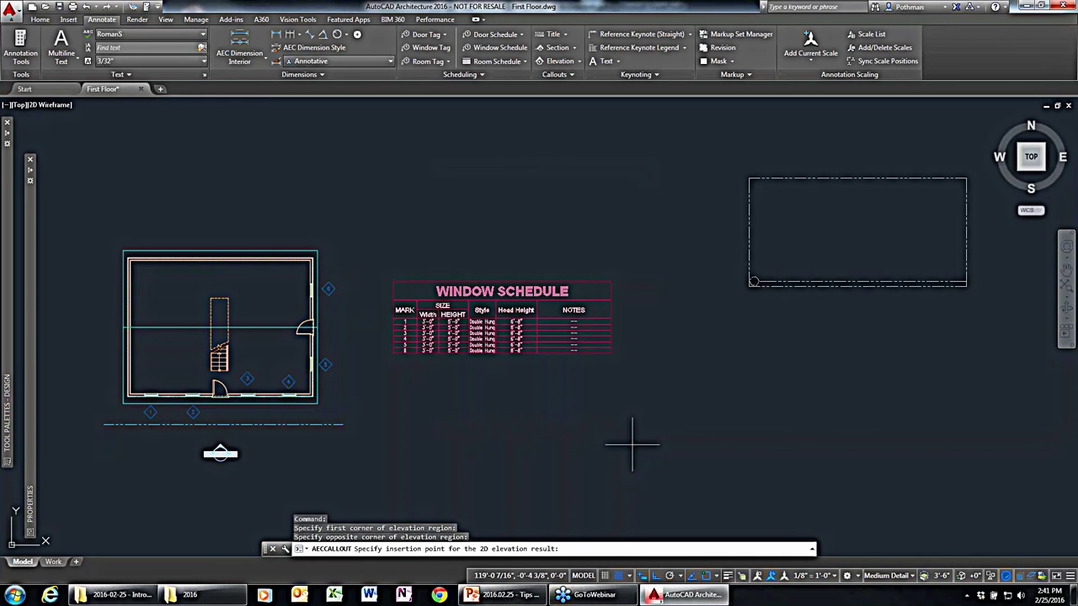
pyautogui.press('Escape')
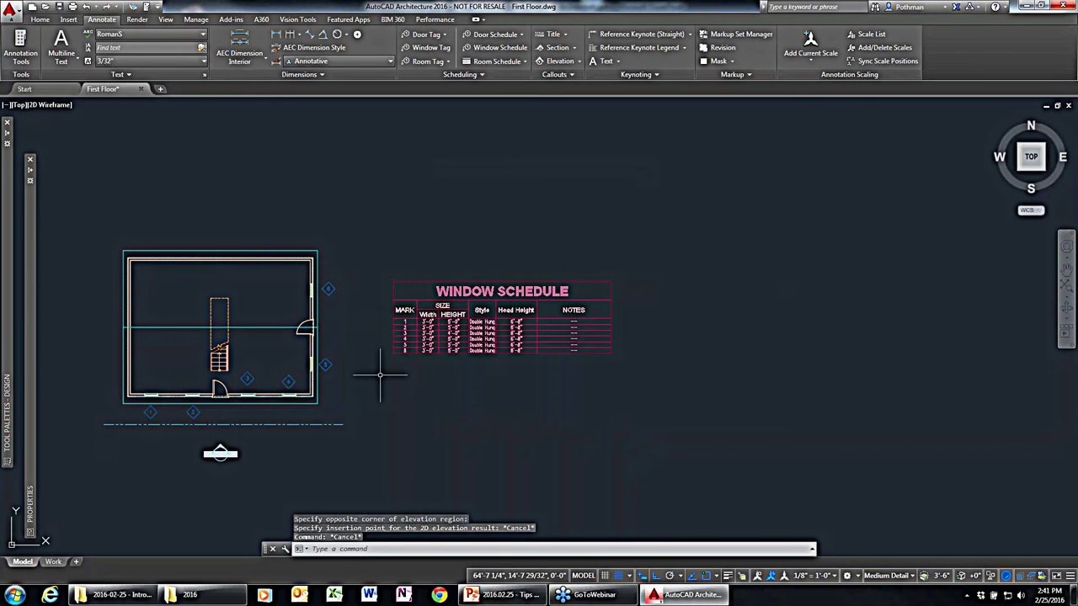
pyautogui.hotkey('ctrl', 'z')
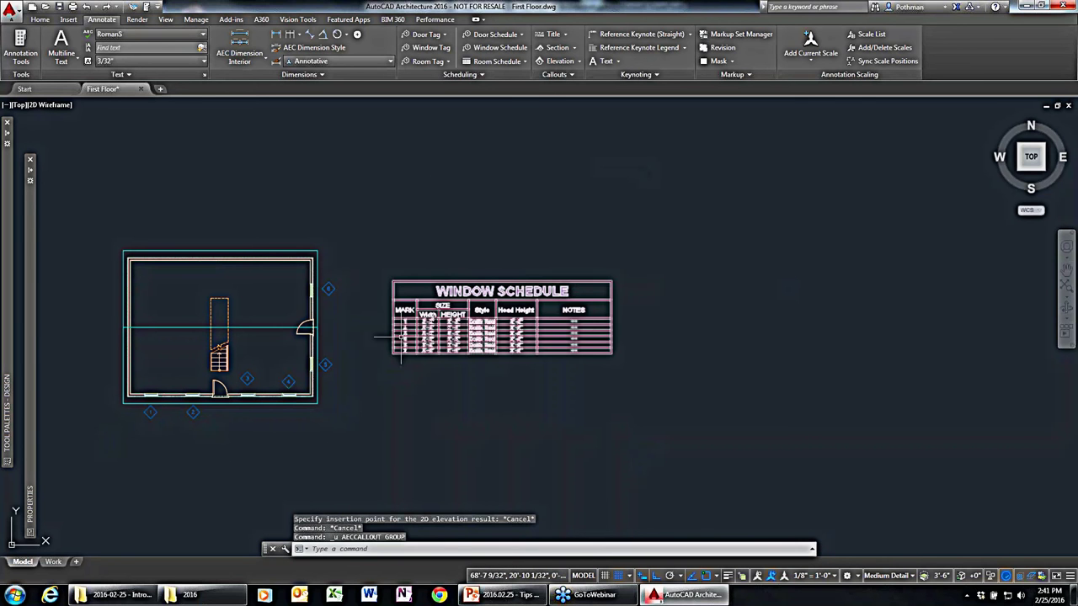
# Generate a south elevation with titlemark at 1/8"=1'-0" in the current drawing from an elevation callout below the plan, placing it beyond the window schedule.
pyautogui.click(556, 60)
pyautogui.click(216, 426)
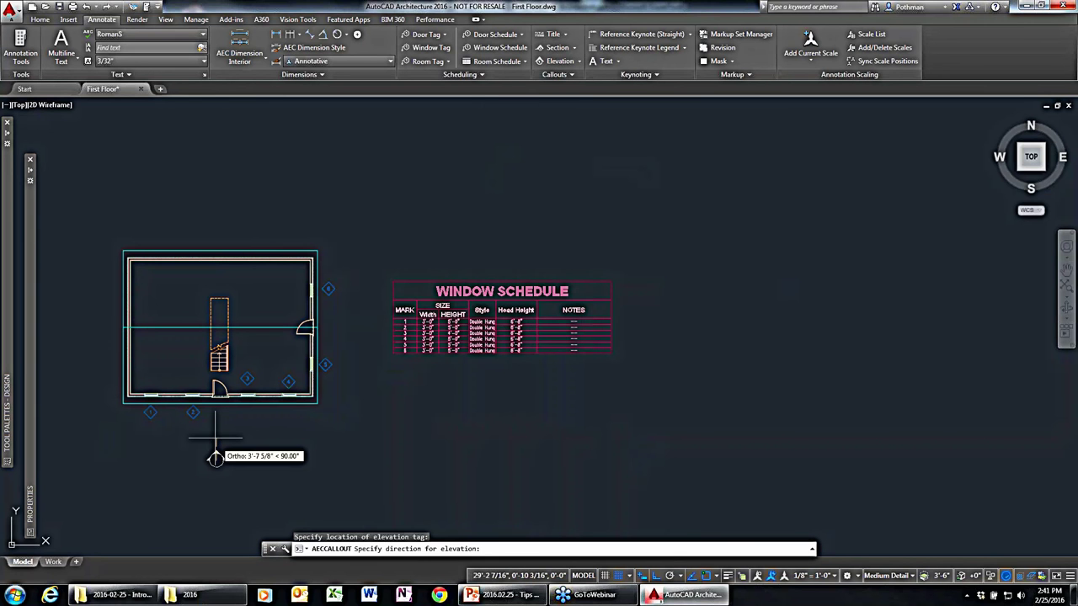
pyautogui.click(217, 458)
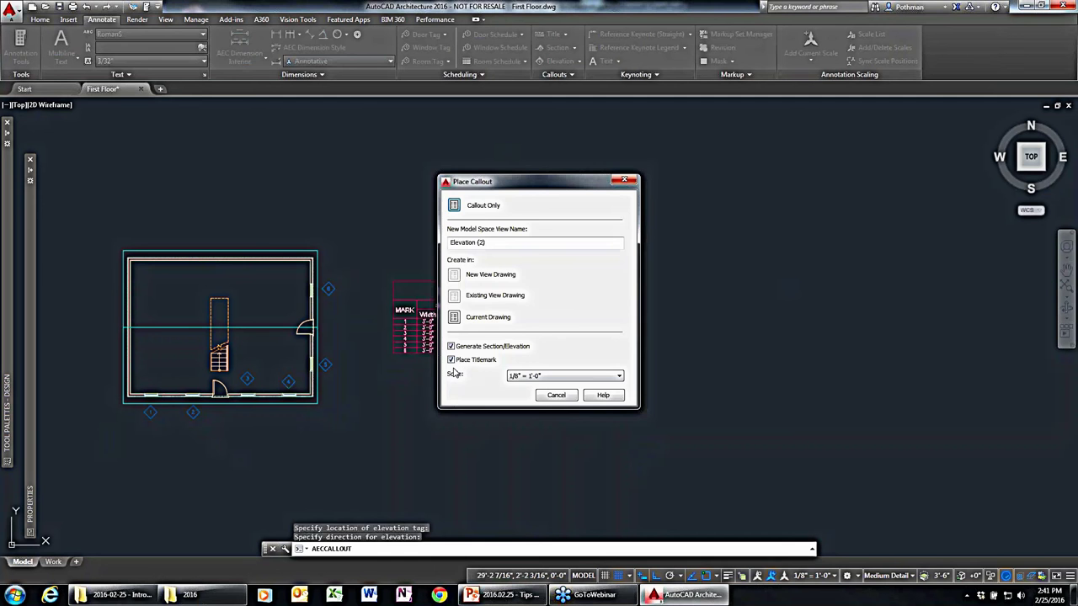
pyautogui.click(488, 316)
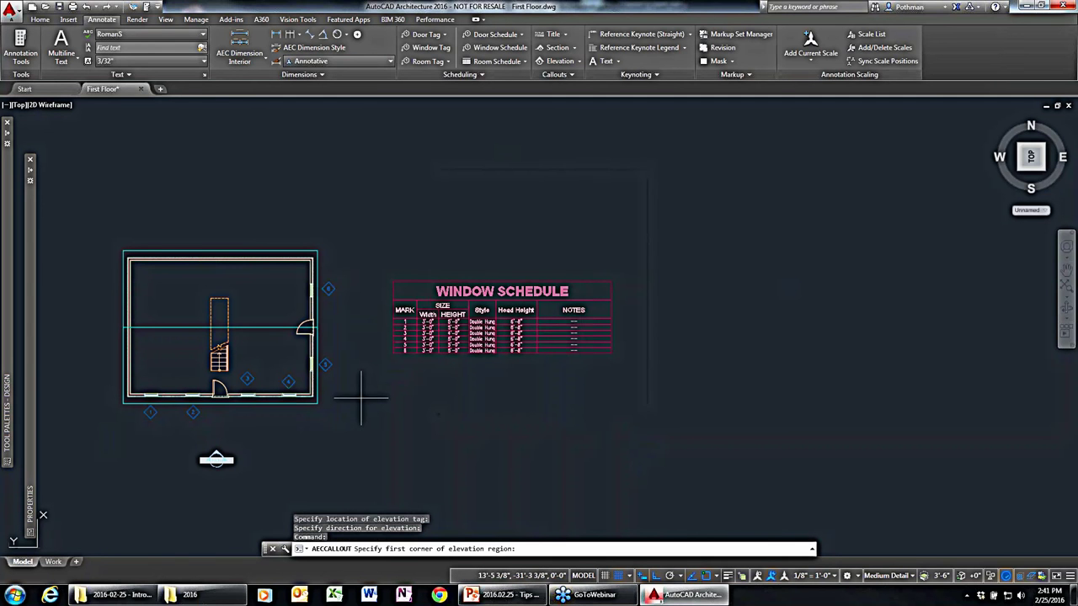
pyautogui.click(75, 271)
pyautogui.click(349, 415)
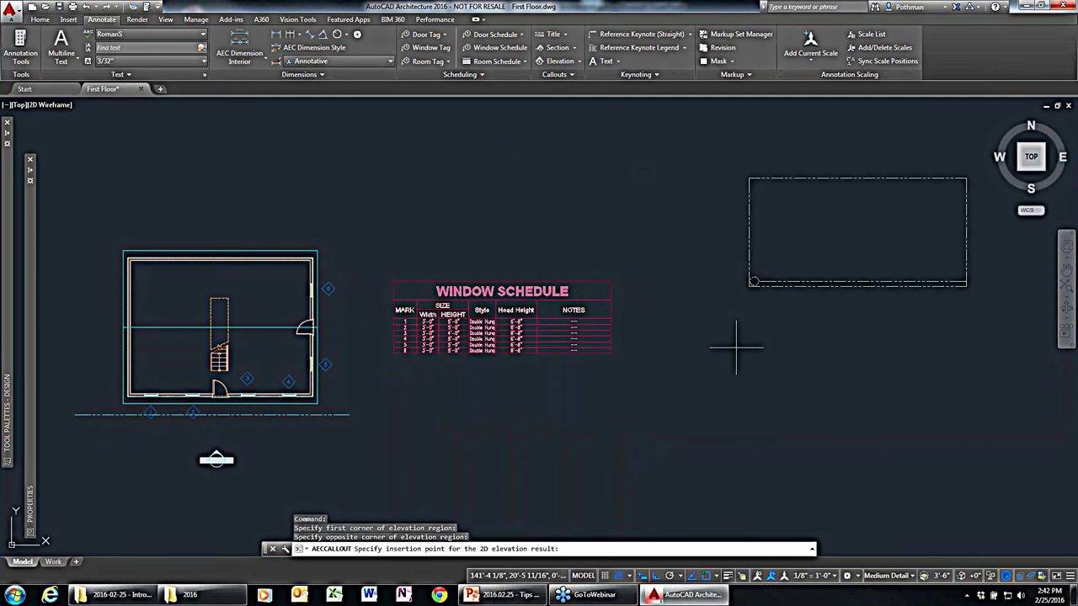
pyautogui.click(746, 297)
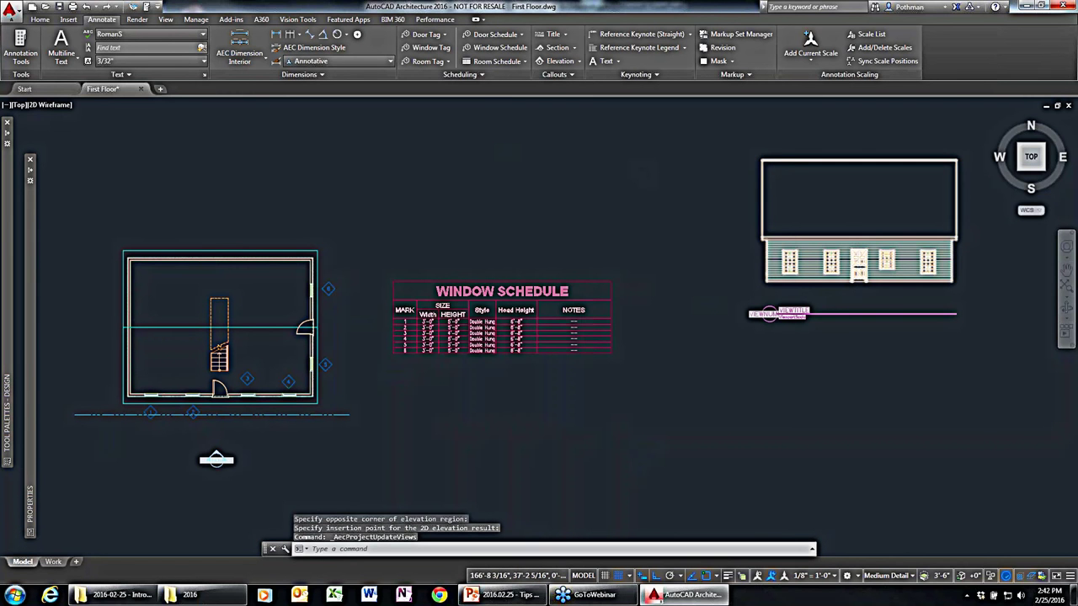
pyautogui.scroll(5, 859, 271)
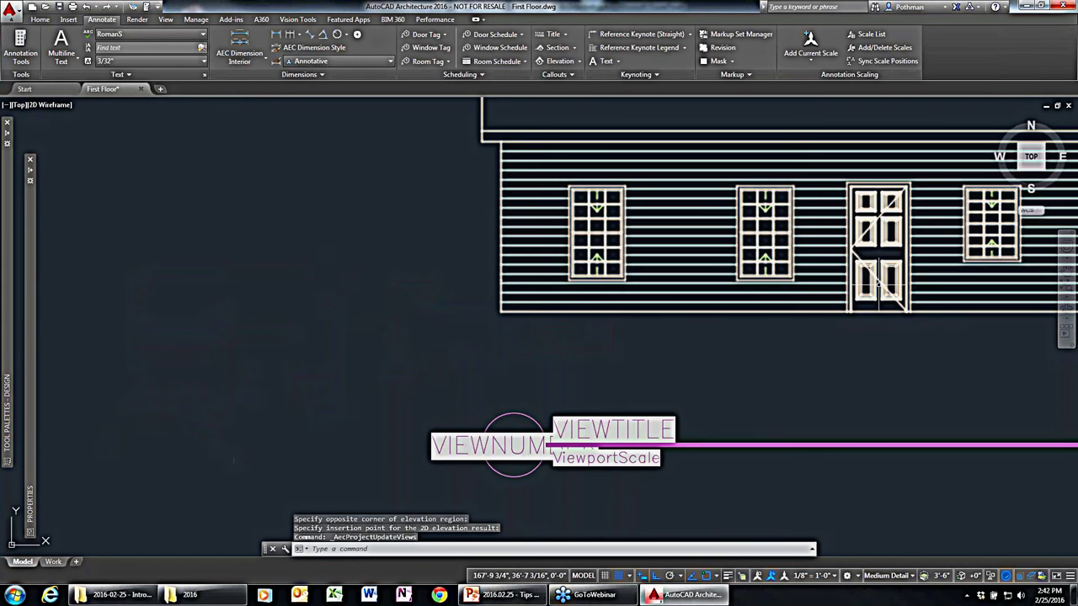
pyautogui.moveTo(738, 345); pyautogui.dragTo(464, 391, button='middle')
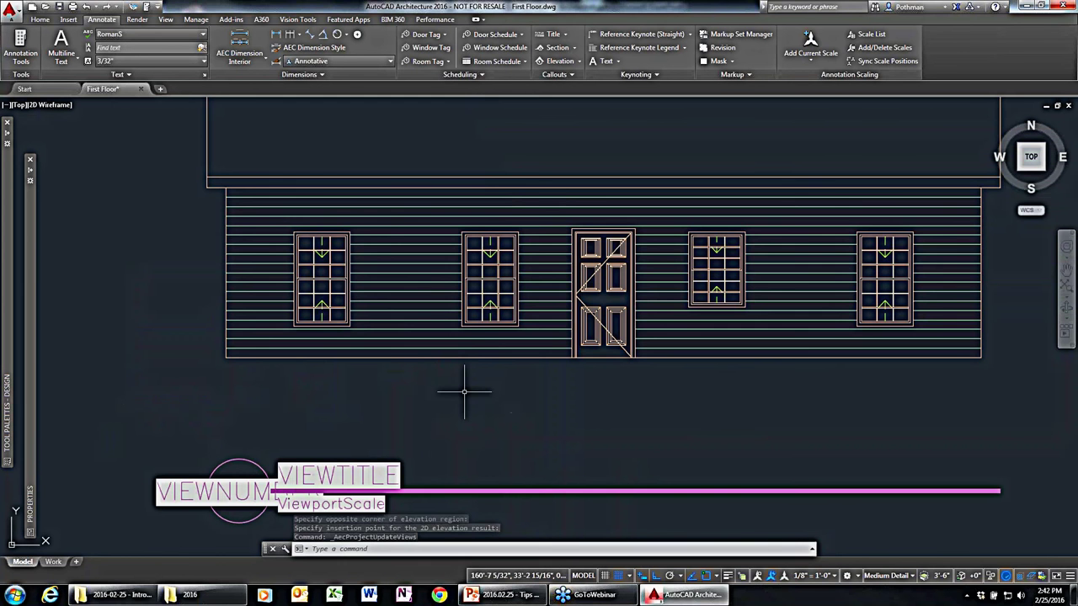
# Generate an east elevation with titlemark at 1/8"=1'-0" in the current drawing from a west-facing callout beside the plan's east wall.
pyautogui.scroll(-2, 695, 358)
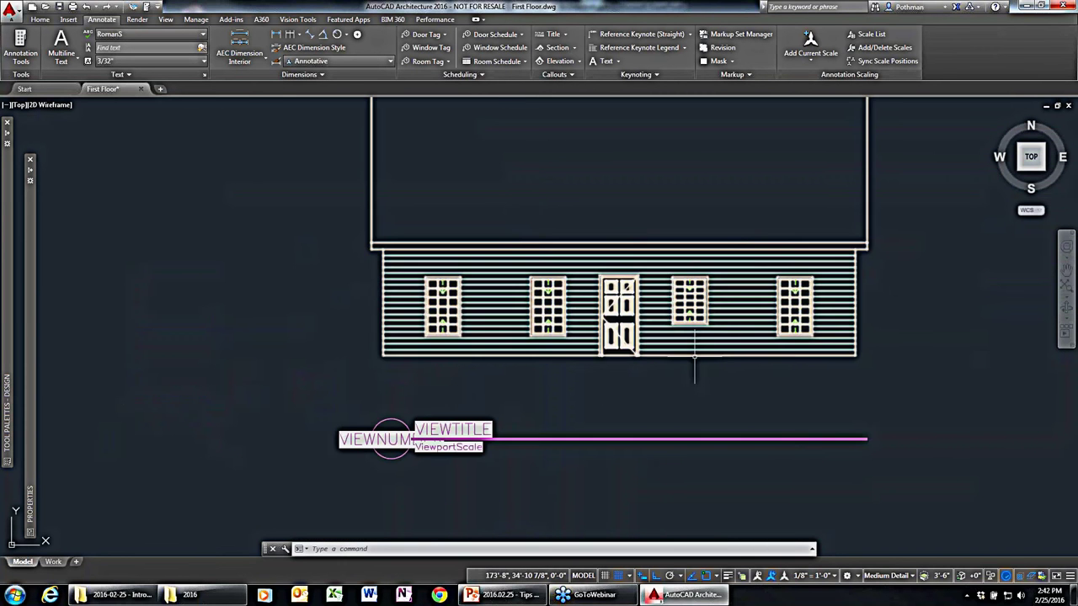
pyautogui.scroll(-2, 796, 227)
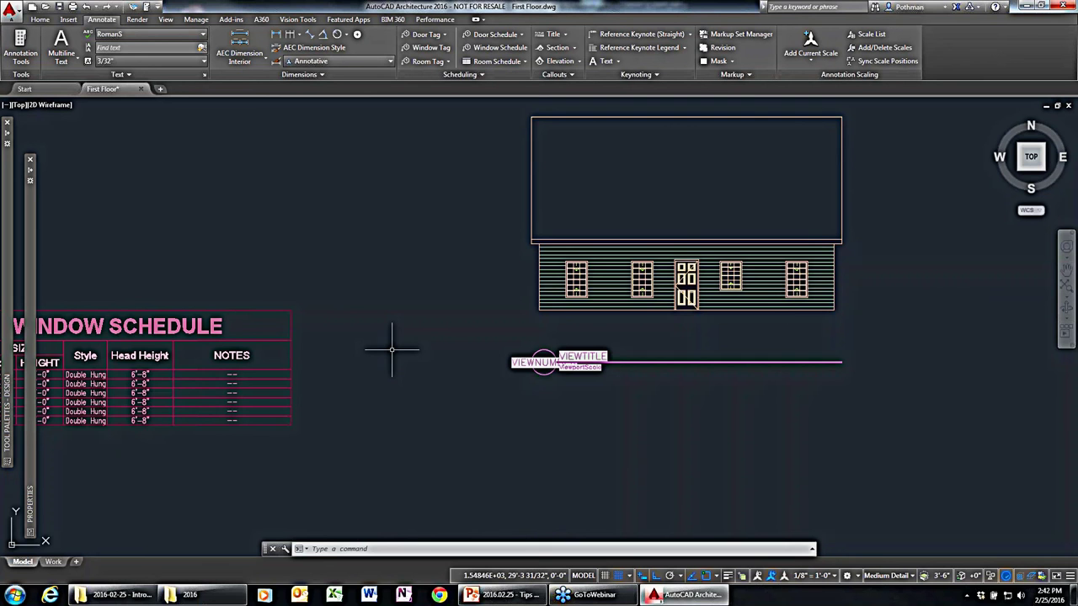
pyautogui.scroll(-2, 392, 362)
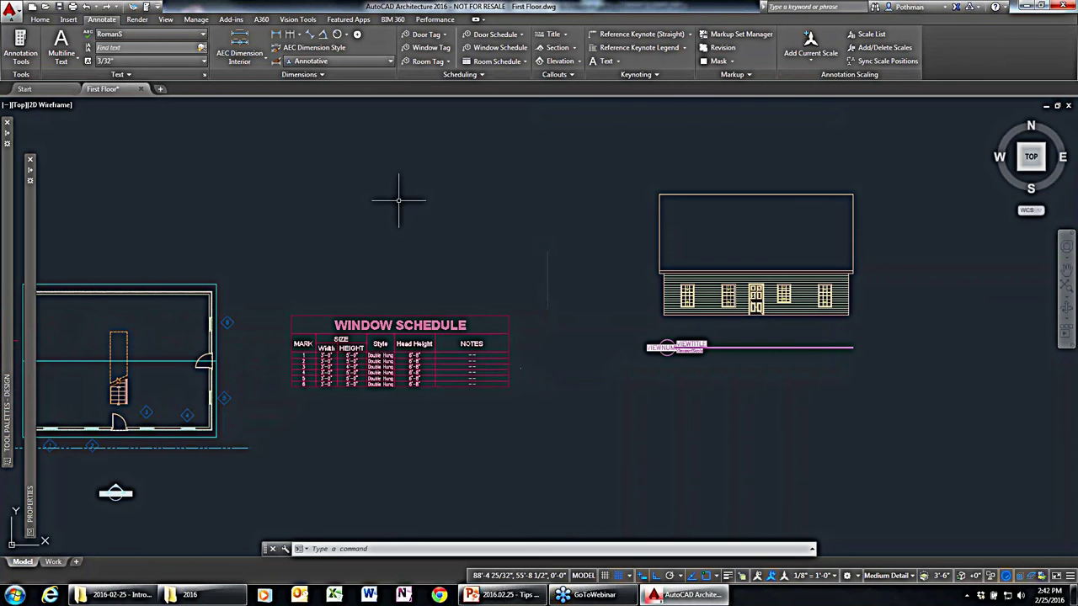
pyautogui.click(556, 61)
pyautogui.click(266, 364)
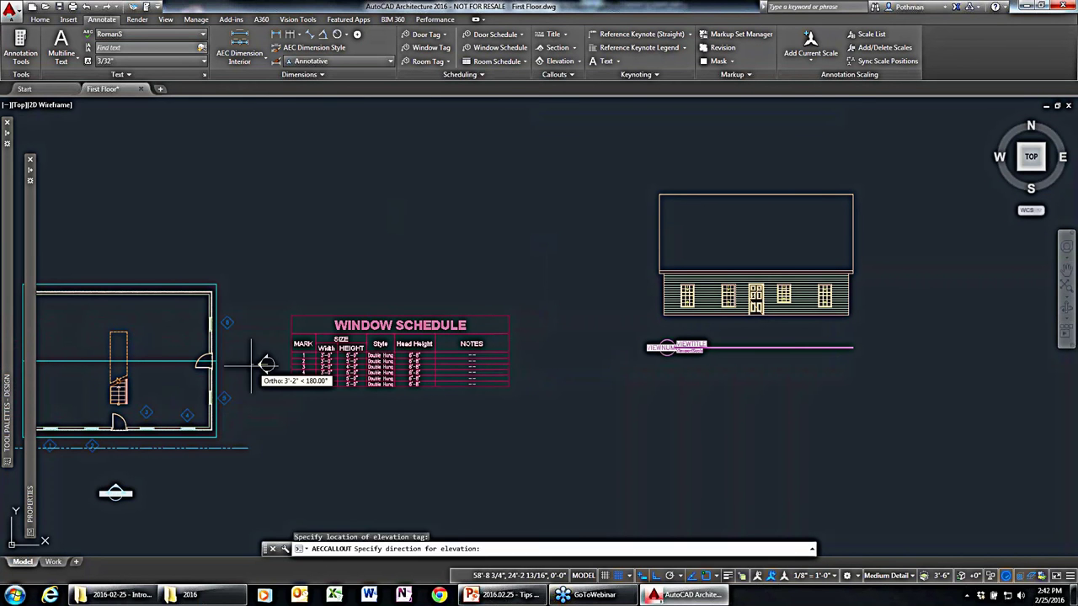
pyautogui.click(454, 318)
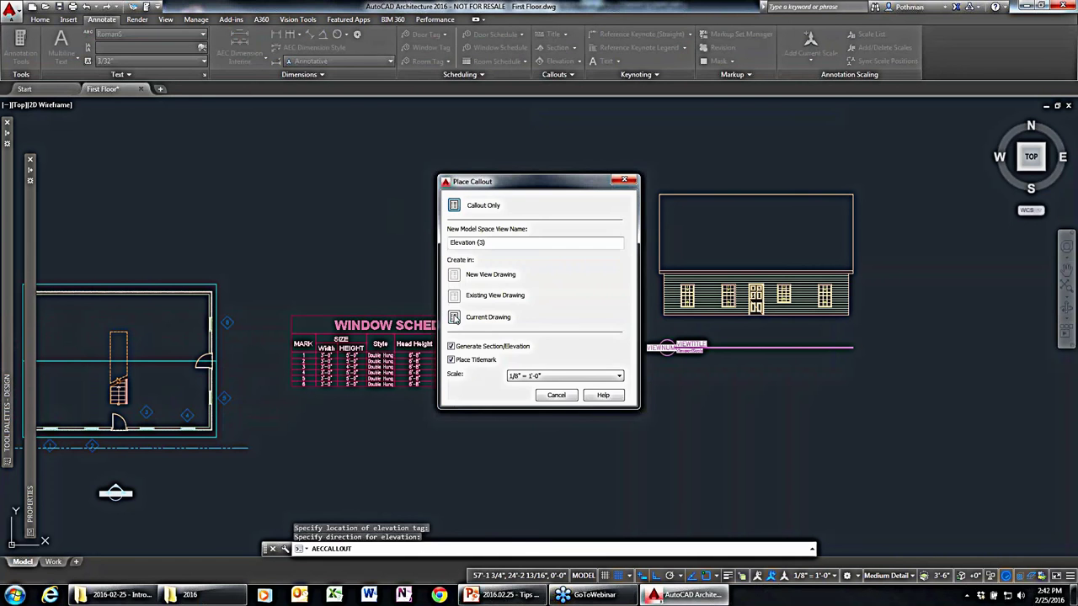
pyautogui.click(454, 317)
pyautogui.click(147, 487)
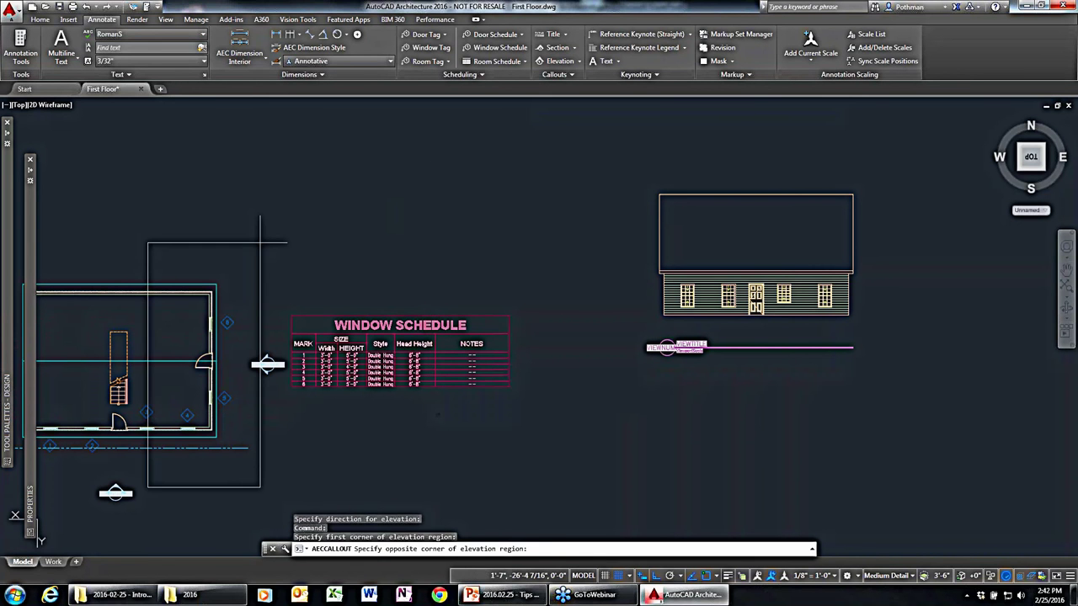
pyautogui.click(260, 242)
pyautogui.click(691, 403)
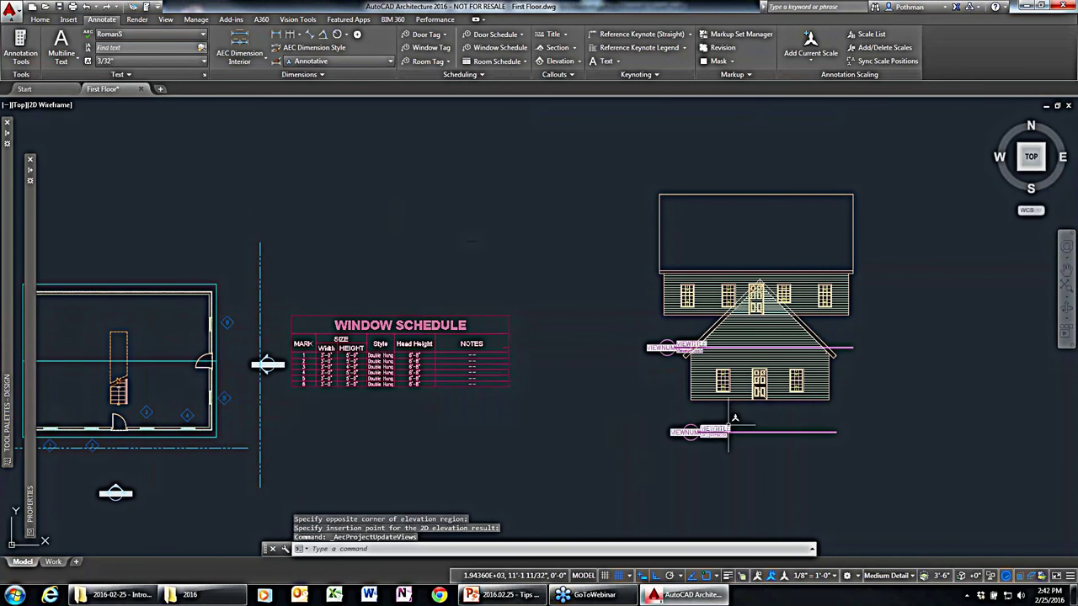
# Move the east elevation and its titlemark straight down so they sit clear below the south elevation.
pyautogui.write('m')
pyautogui.press('Return')
pyautogui.click(833, 482)
pyautogui.click(682, 357)
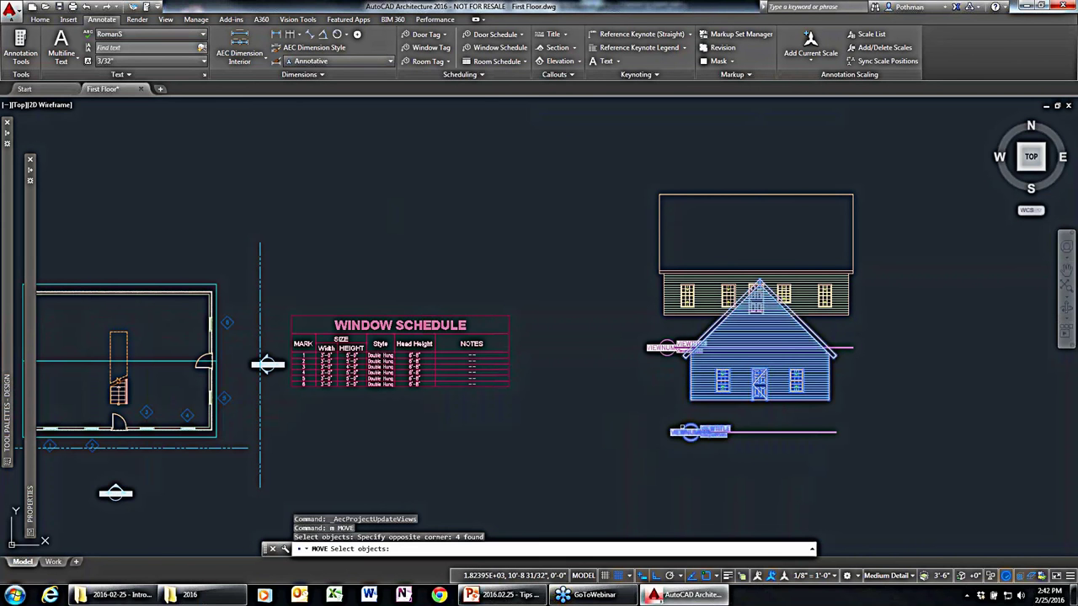
pyautogui.press('Return')
pyautogui.click(689, 431)
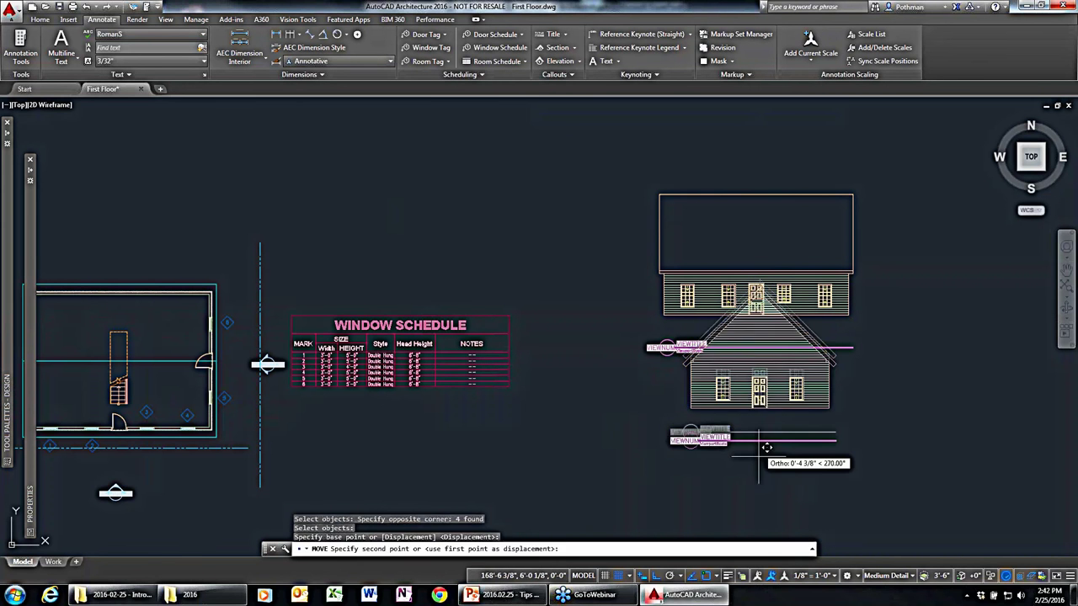
pyautogui.click(691, 503)
pyautogui.press('Escape')
pyautogui.scroll(2, 691, 503)
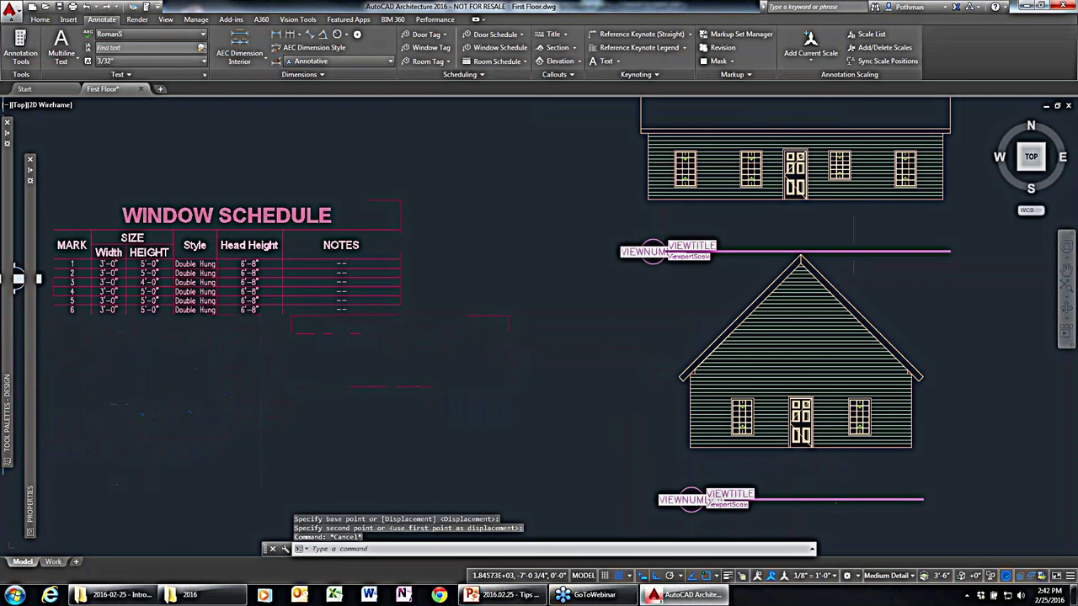
pyautogui.scroll(2, 830, 469)
pyautogui.scroll(-4, 830, 469)
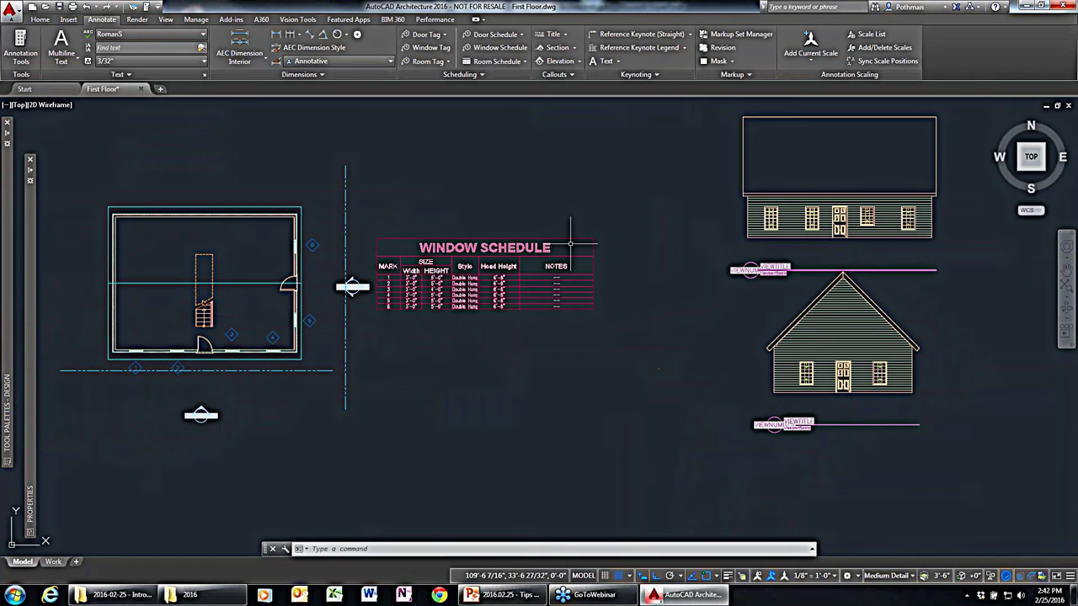
# Open the Detail Component Manager and browse Division 04 - Masonry to the 04 22 00 - Concrete Unit Masonry category.
pyautogui.click(42, 20)
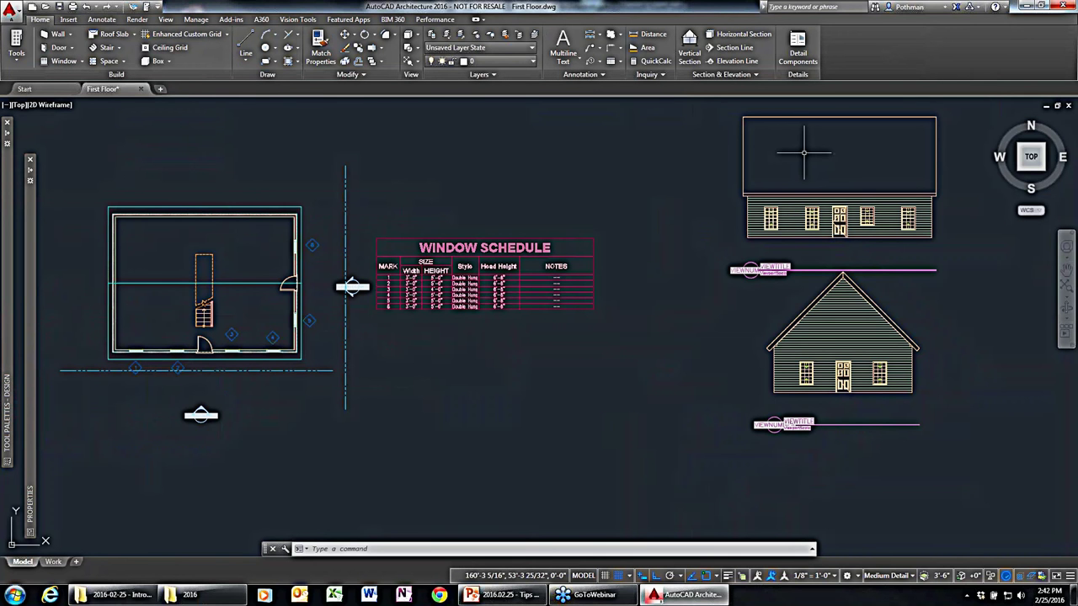
pyautogui.click(798, 46)
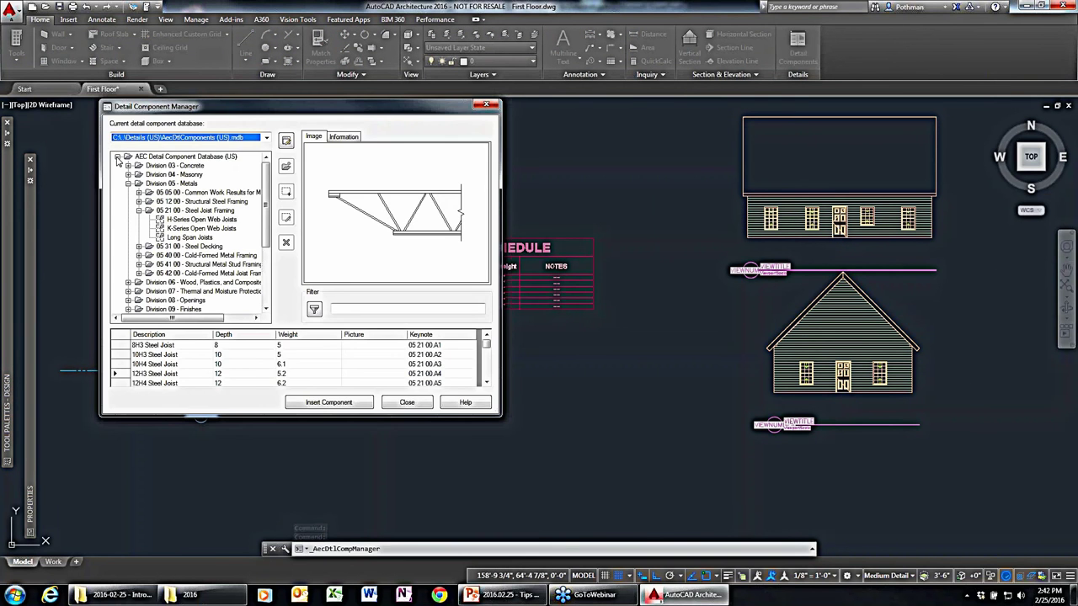
pyautogui.click(118, 157)
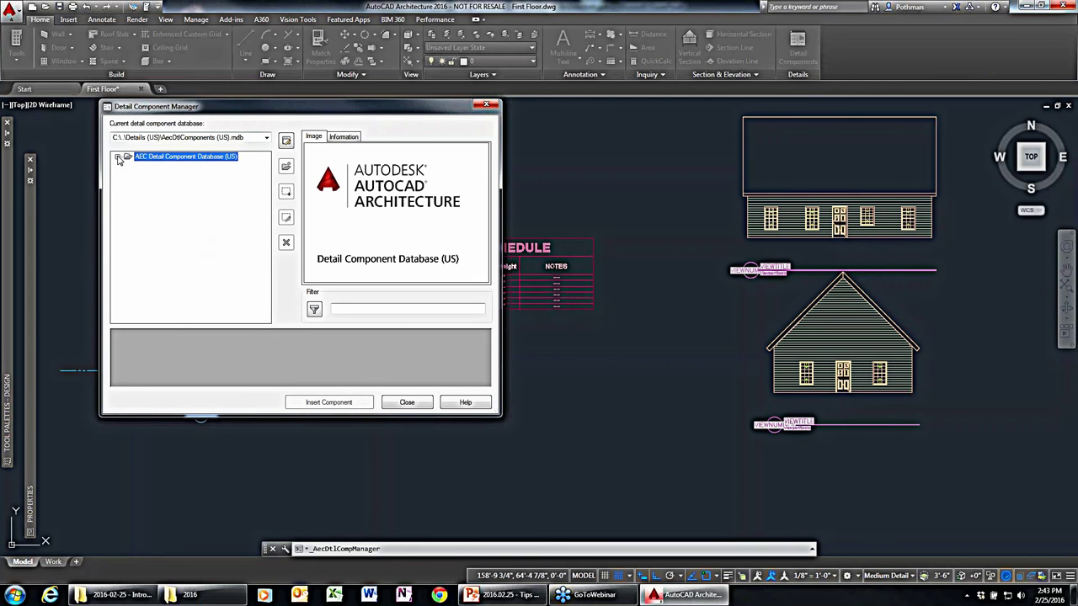
pyautogui.click(118, 156)
pyautogui.click(128, 184)
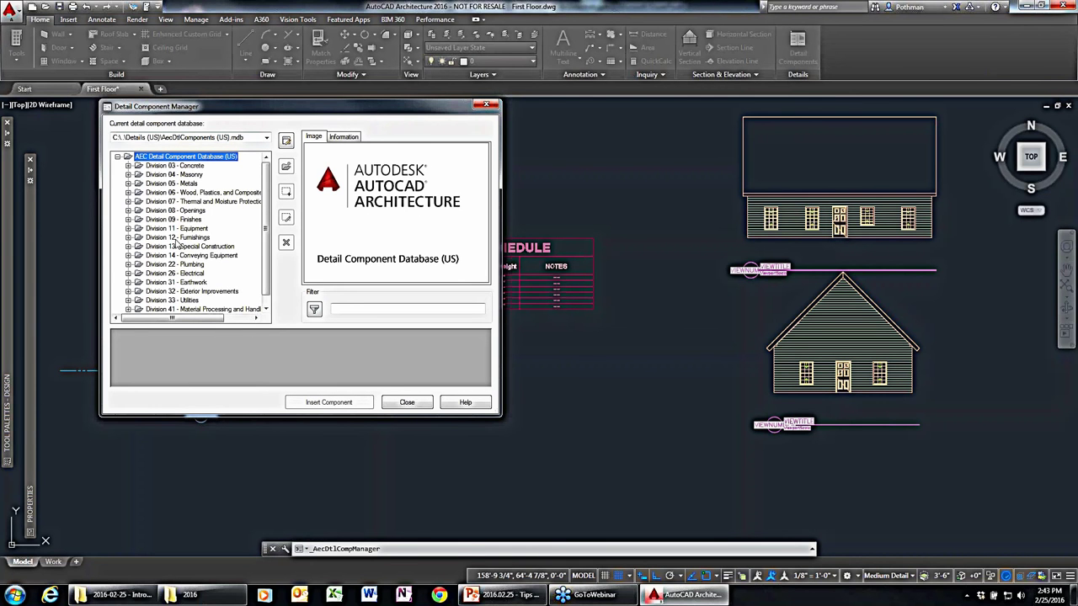
pyautogui.click(128, 175)
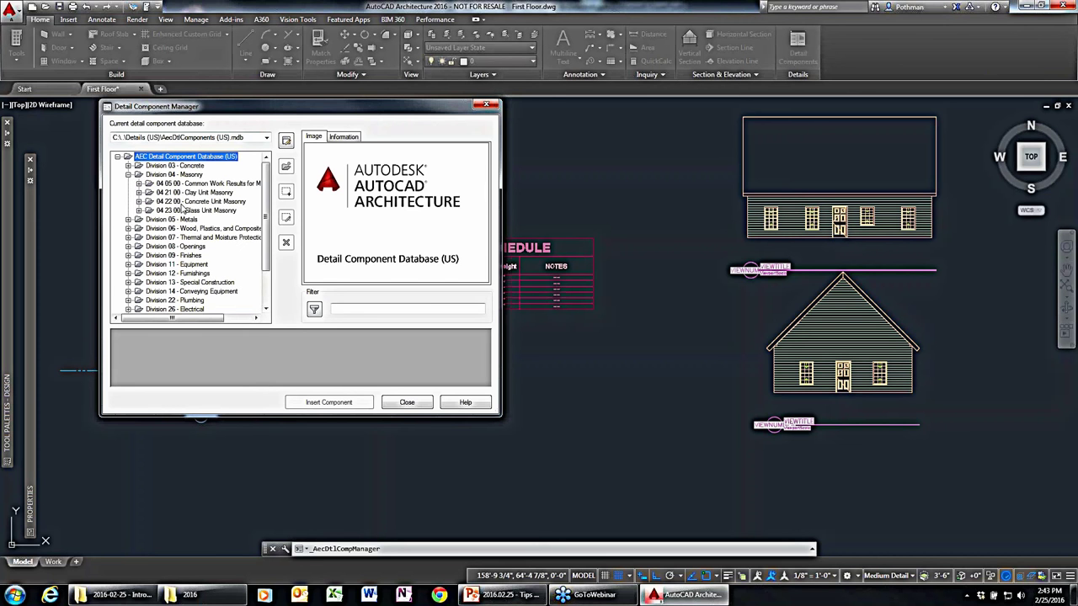
pyautogui.click(180, 204)
pyautogui.click(139, 202)
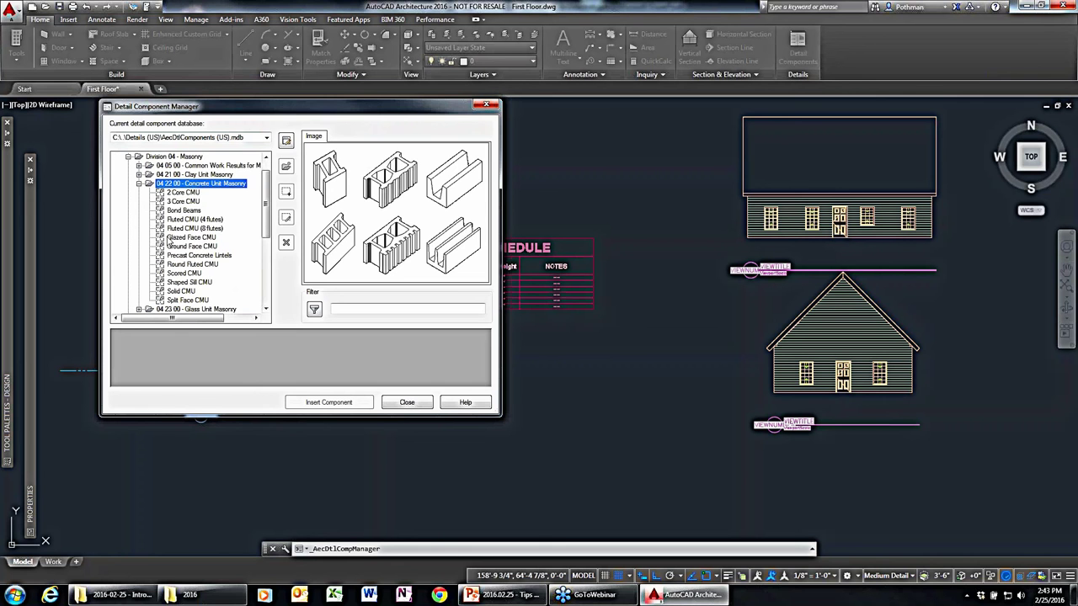
# Insert a 6" X 8" X 8" 3 Core CMU detail component in Elevation view in the empty space below the window schedule.
pyautogui.click(173, 203)
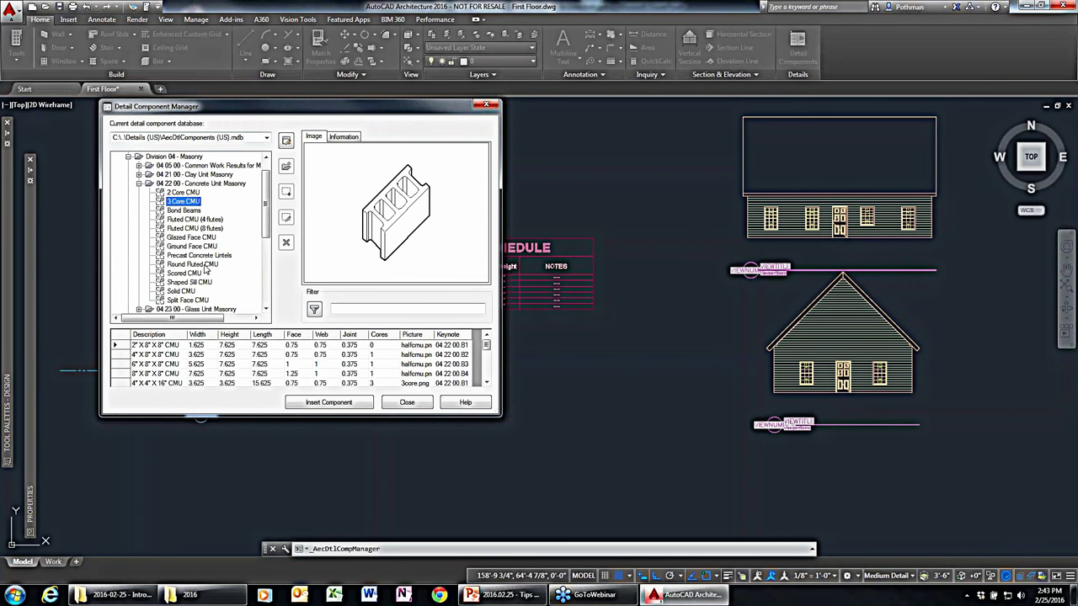
pyautogui.click(148, 364)
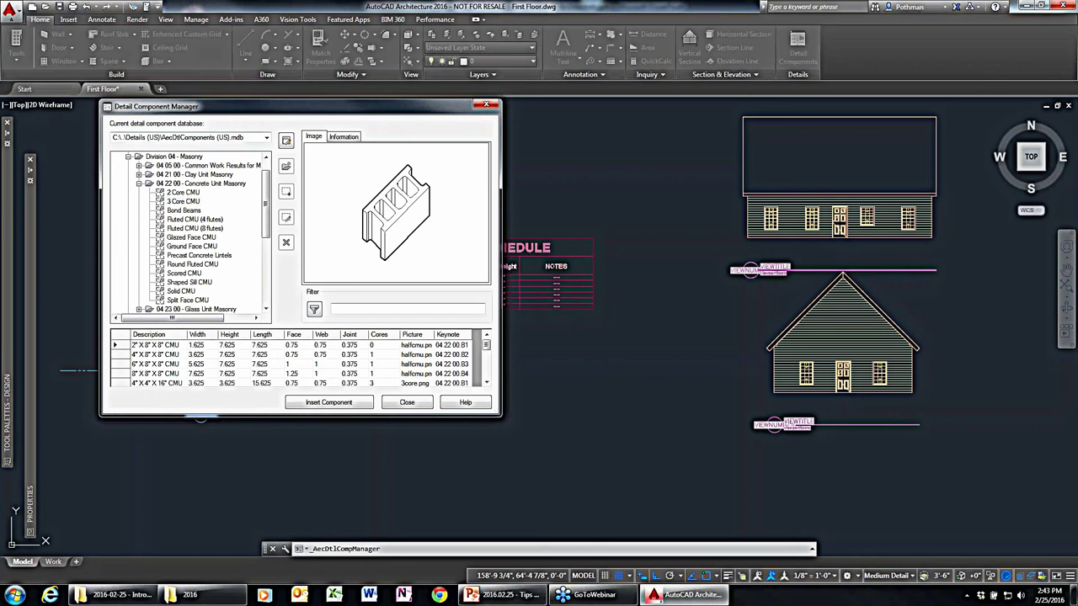
pyautogui.click(344, 404)
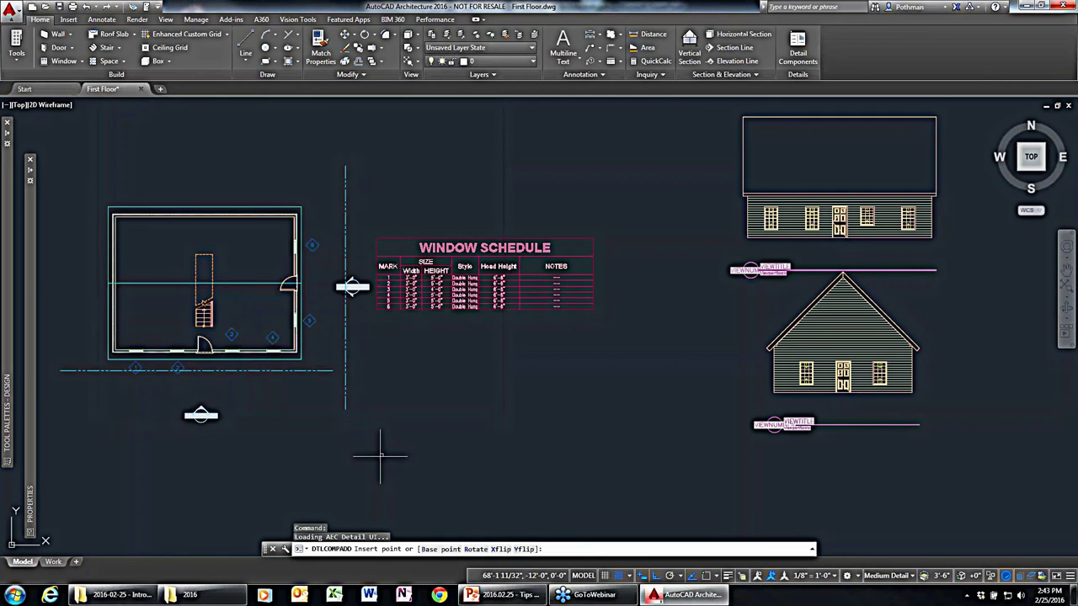
pyautogui.moveTo(30, 362)
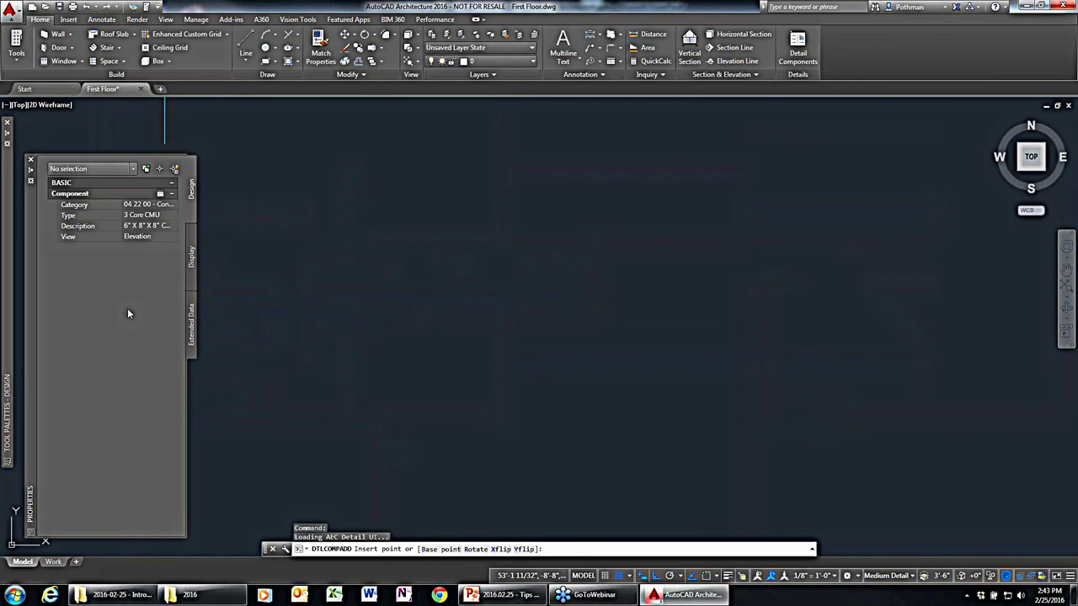
pyautogui.click(175, 236)
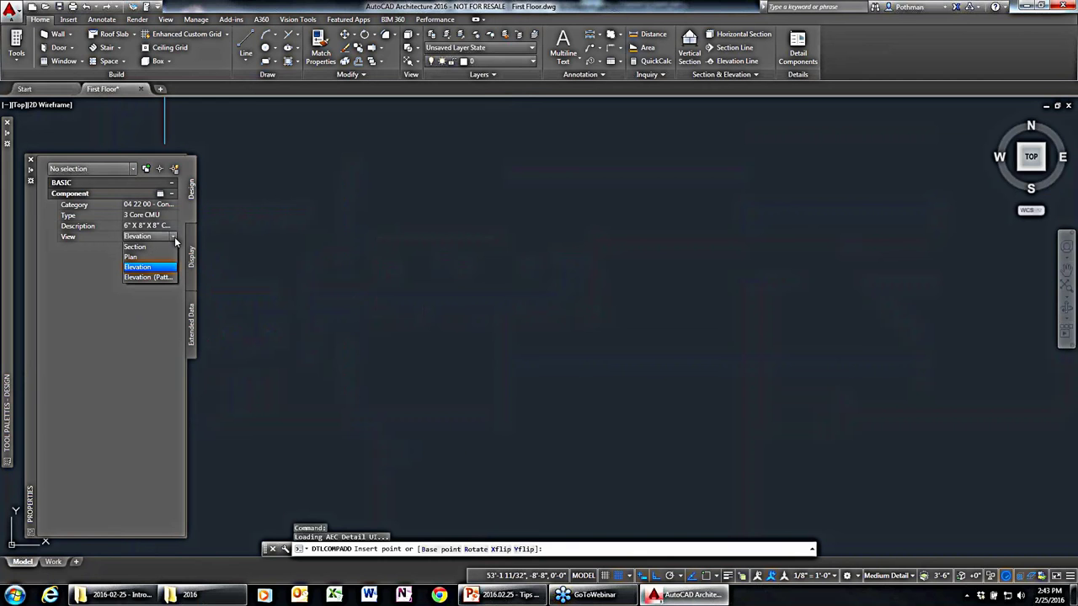
pyautogui.click(174, 237)
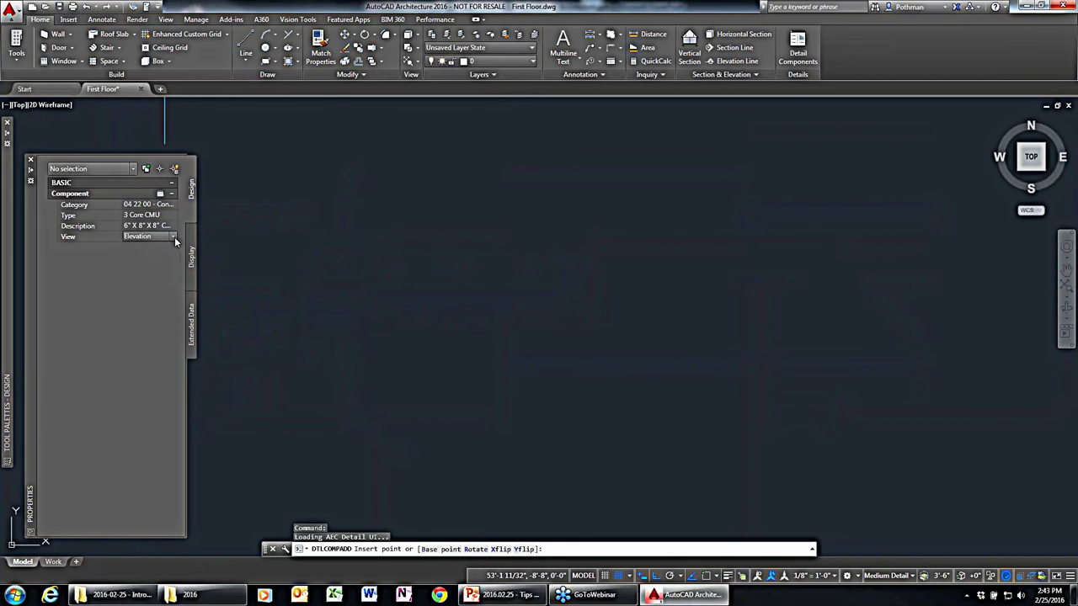
pyautogui.click(379, 460)
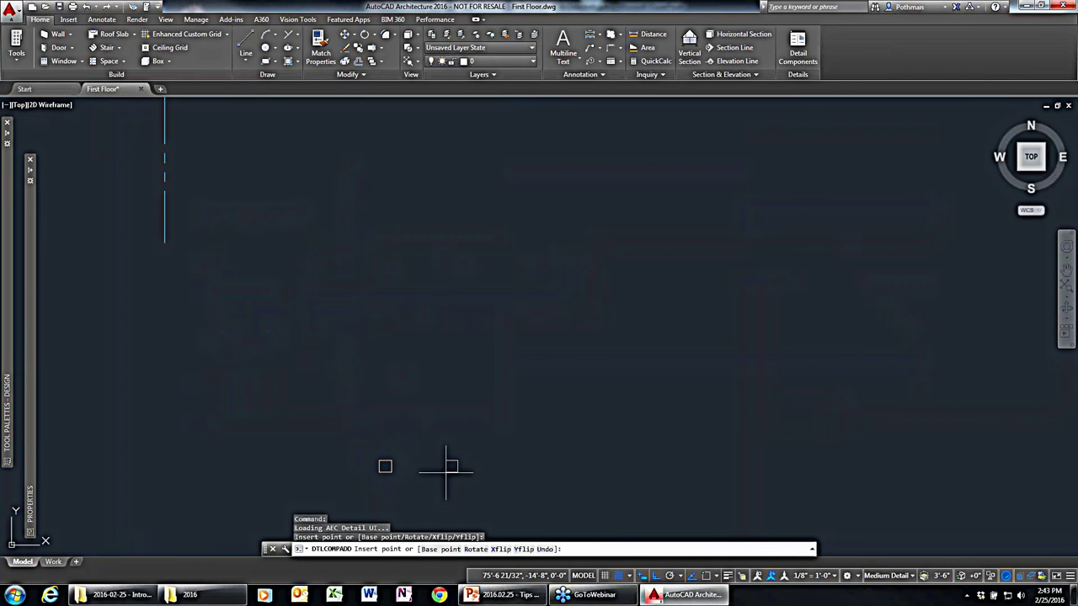
# Set the CMU component's view to Section and lay a vertical 10' run of blocks beside the elevation-view block.
pyautogui.moveTo(30, 337)
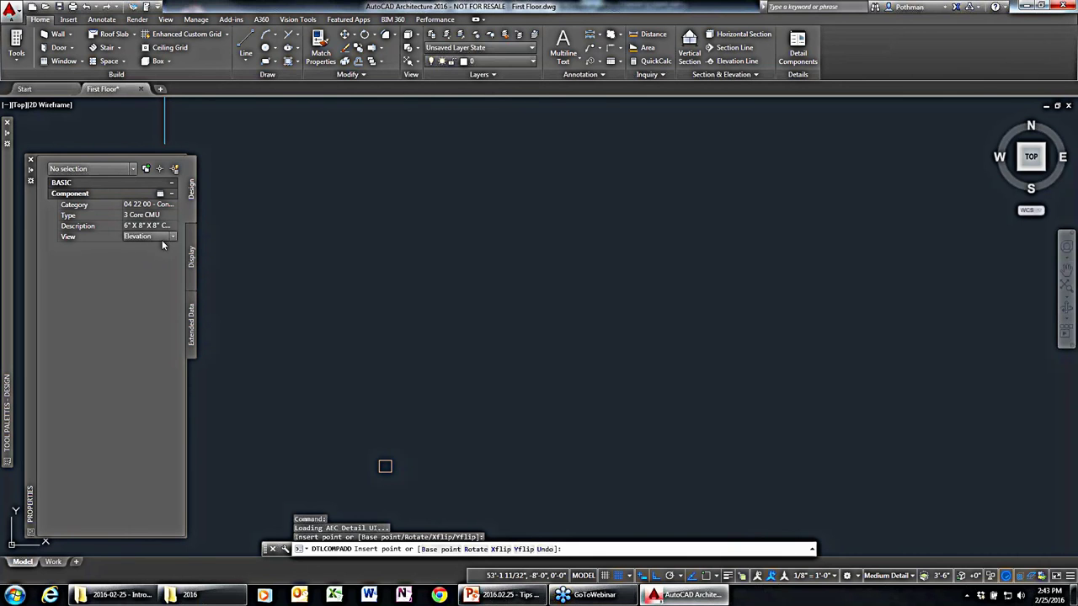
pyautogui.click(169, 237)
pyautogui.click(148, 246)
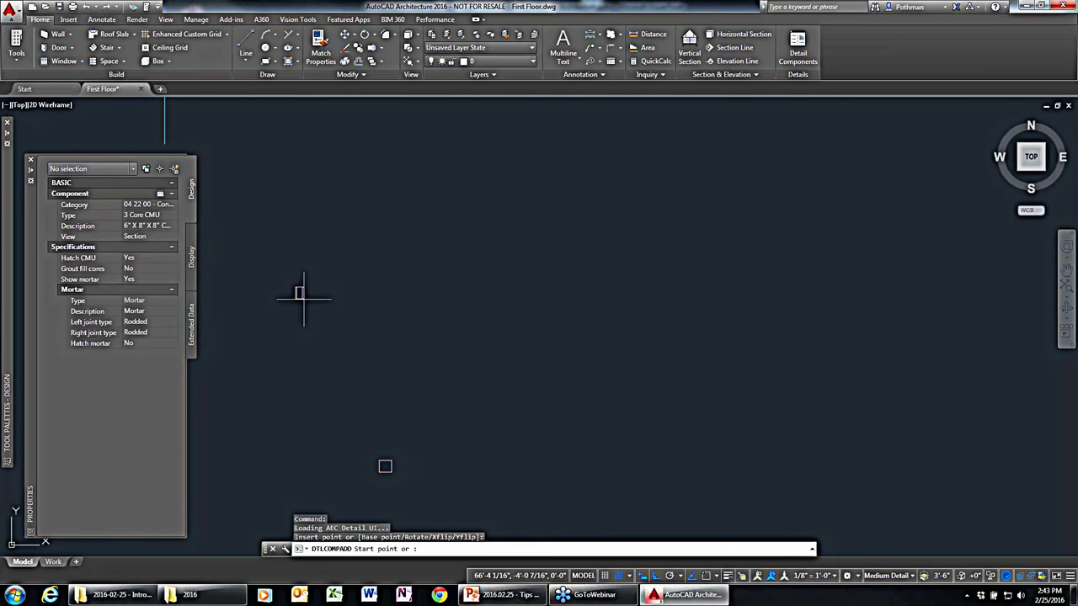
pyautogui.click(508, 469)
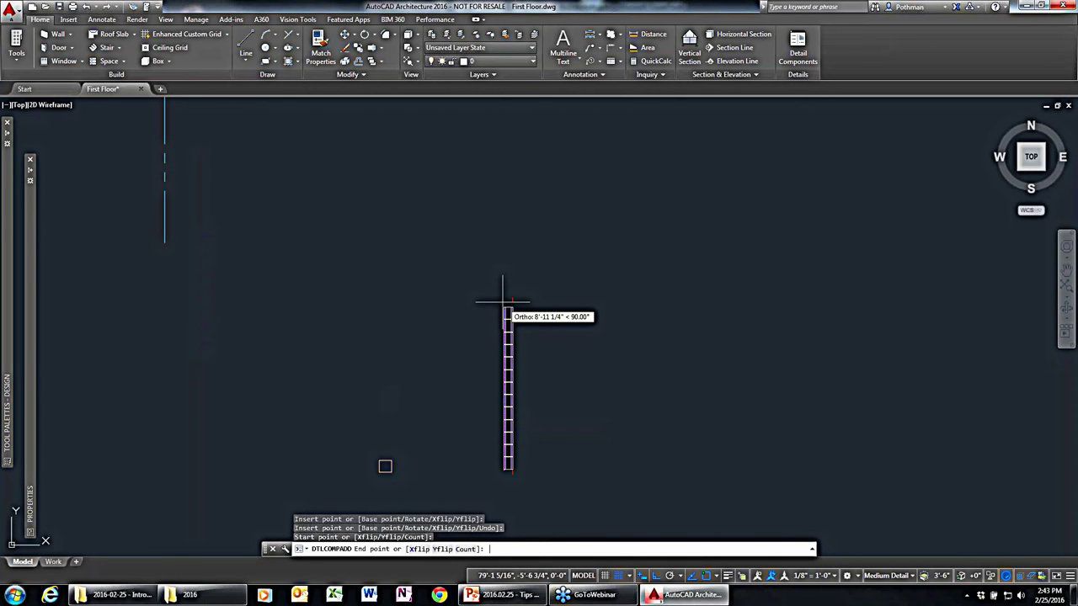
pyautogui.write("10'")
pyautogui.press('Return')
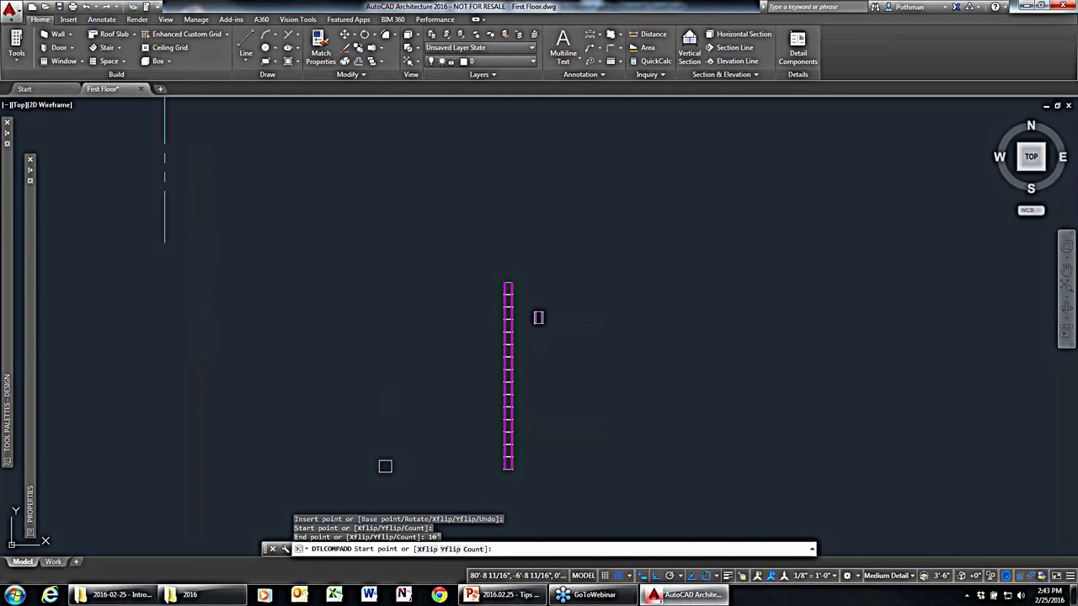
# End the component insertion and erase the single elevation-view CMU block beside the vertical run.
pyautogui.press('Escape')
pyautogui.click(385, 466)
pyautogui.click(356, 413)
pyautogui.press('Delete')
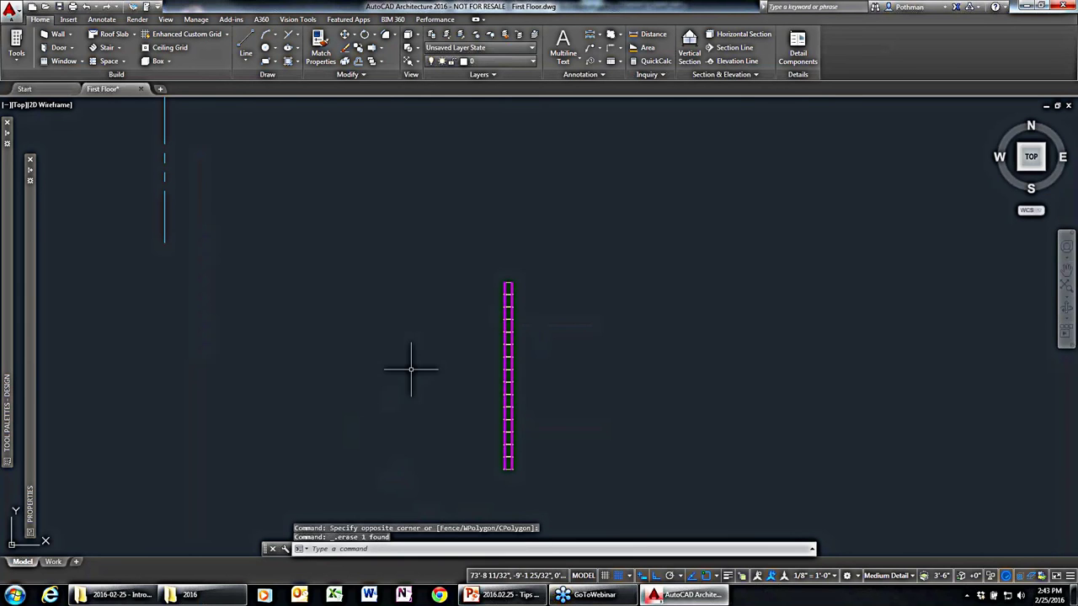
# Browse the detail component database to Division 05 - Metals, 05 12 00 - Structural Steel Framing, and examine the AISC WT Shapes.
pyautogui.scroll(2, 472, 364)
pyautogui.moveTo(578, 298); pyautogui.dragTo(469, 193, button='middle')
pyautogui.scroll(2, 468, 181)
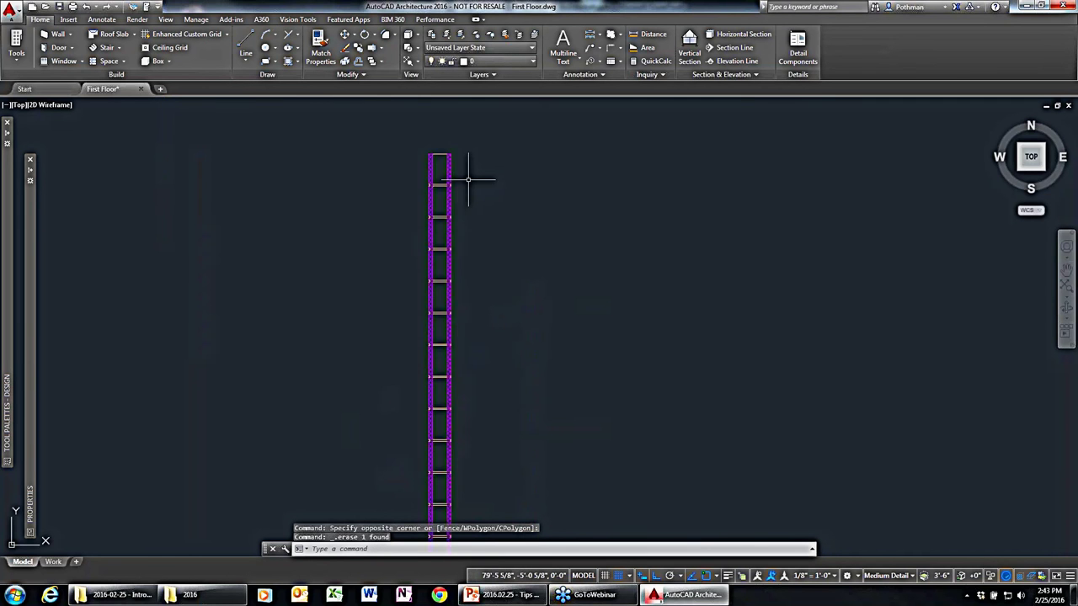
pyautogui.scroll(2, 468, 180)
pyautogui.scroll(2, 484, 206)
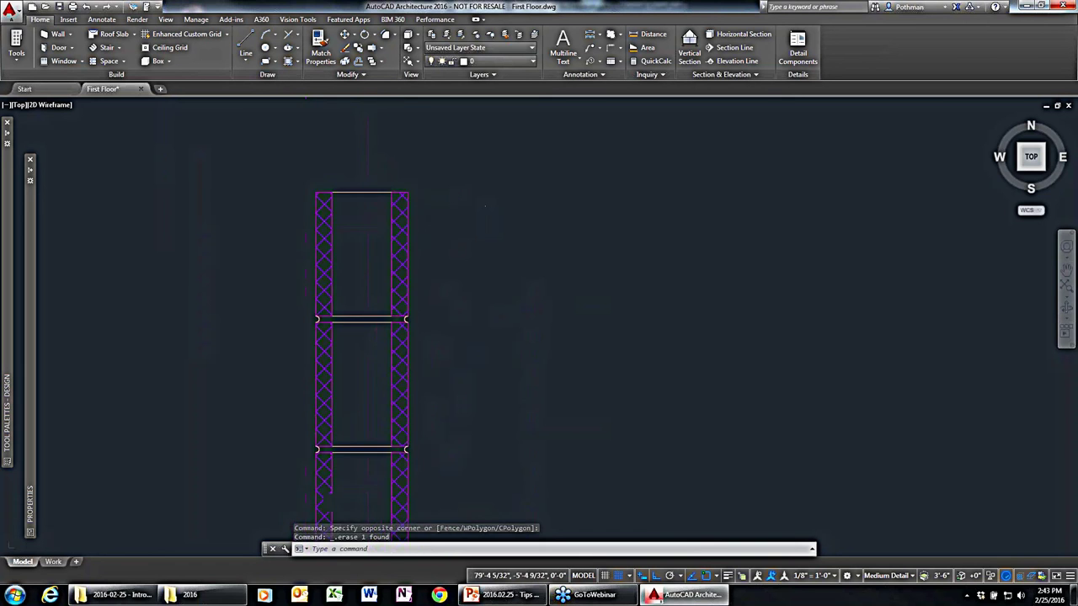
pyautogui.scroll(-1, 453, 368)
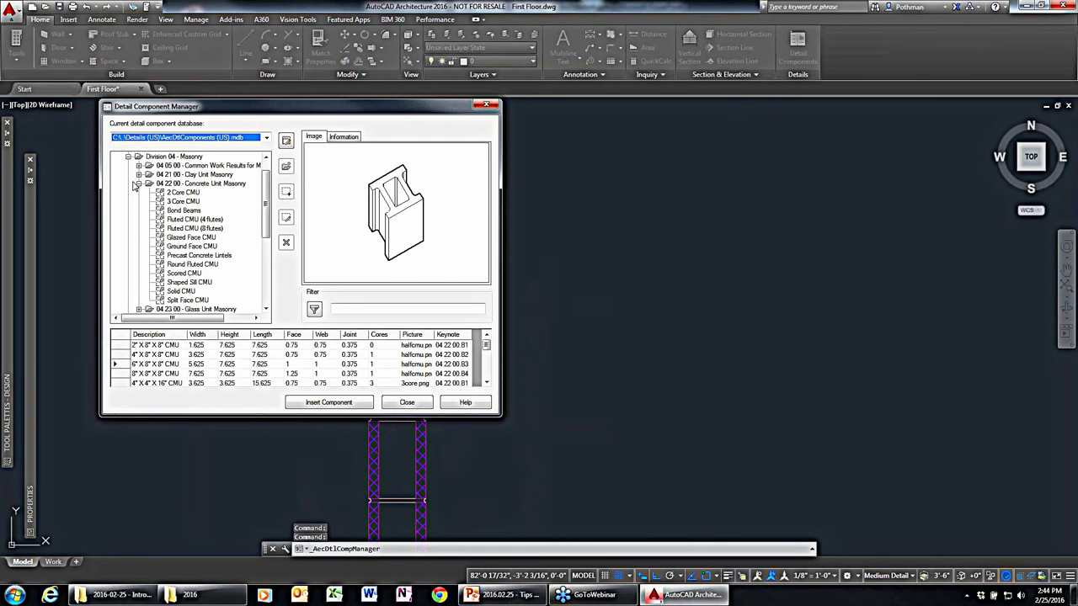
pyautogui.click(139, 184)
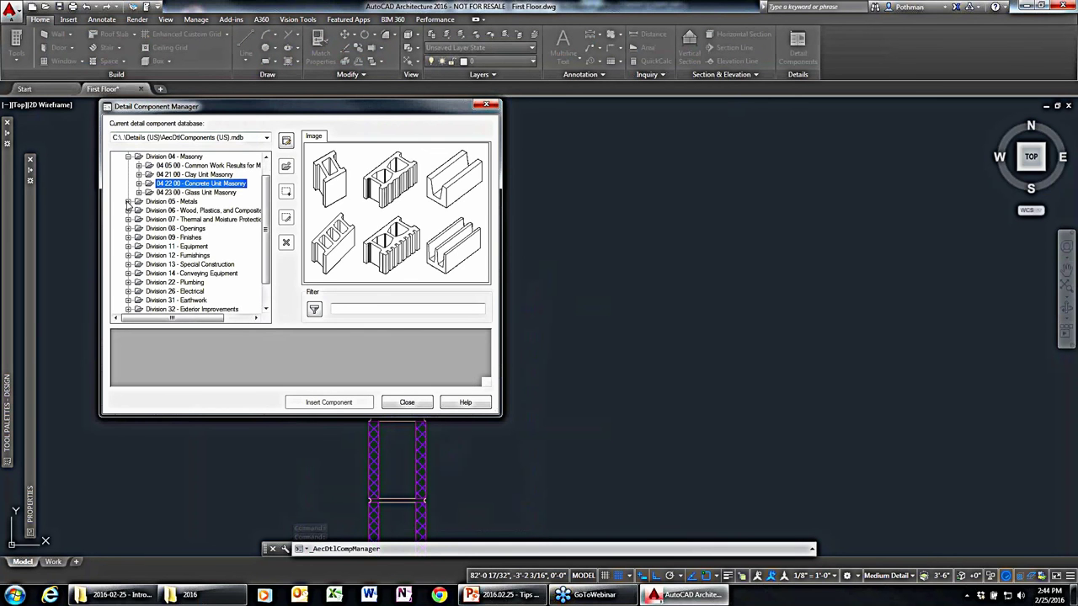
pyautogui.click(128, 203)
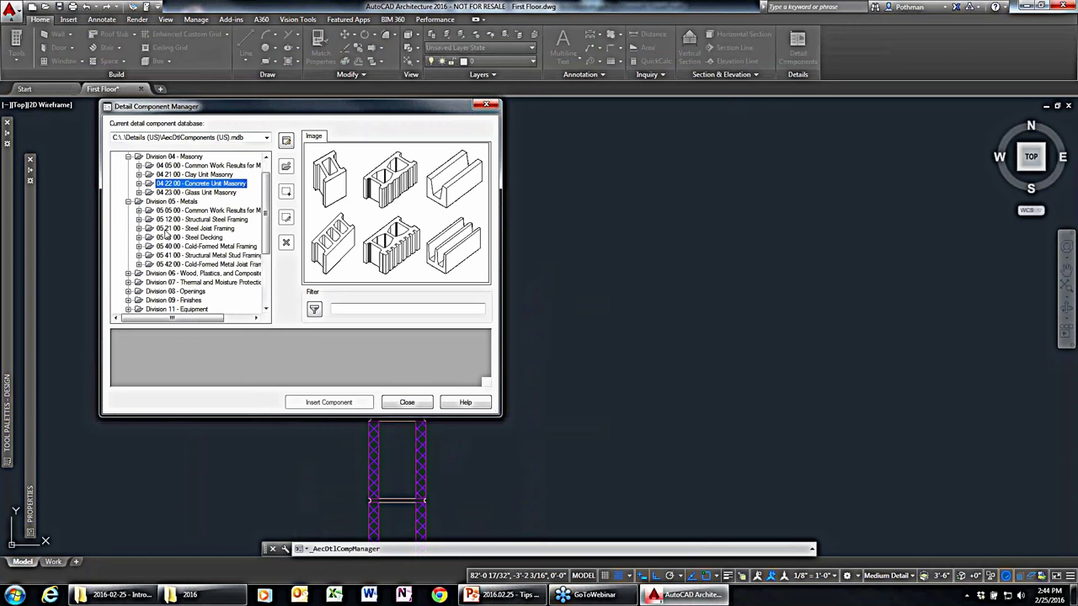
pyautogui.click(139, 219)
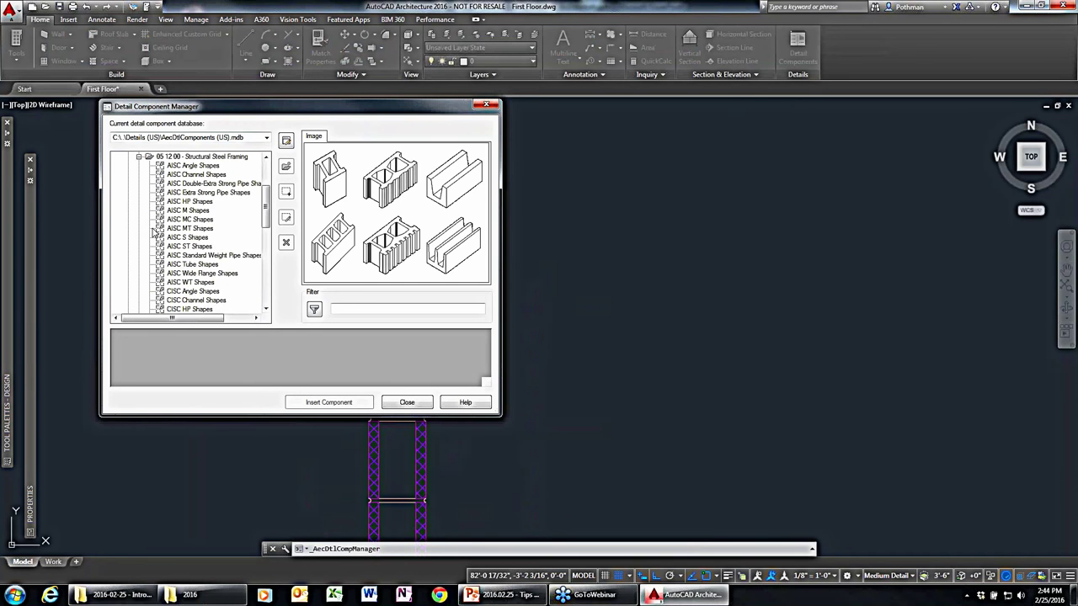
pyautogui.click(189, 284)
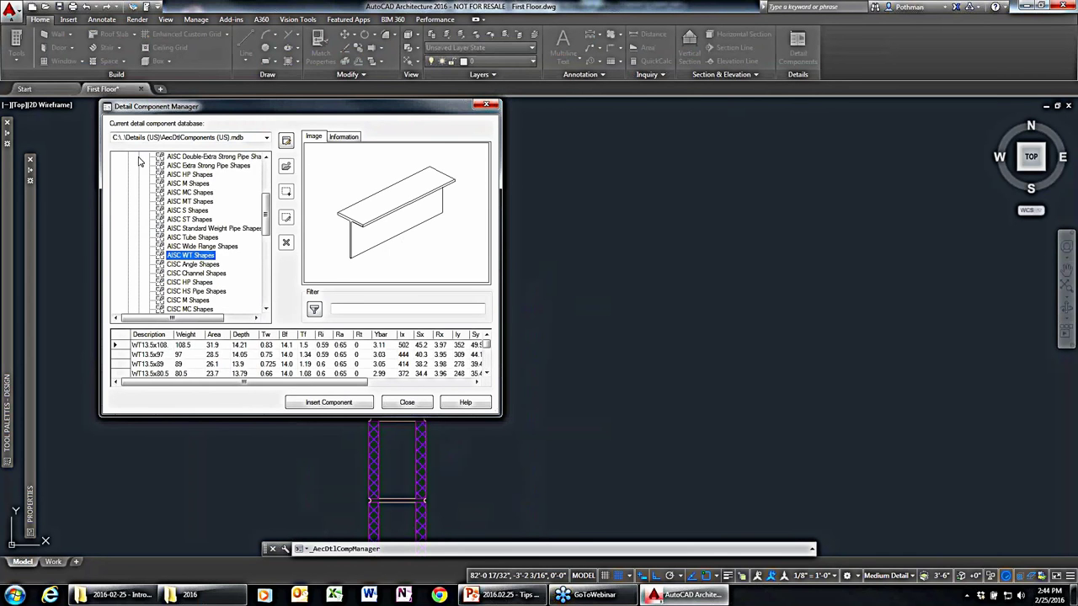
# Start inserting a 12H3 Steel Joist from 05 21 00 - Steel Joist Framing, H-Series Open Web Joists, with its view set to Elevation.
pyautogui.scroll(2, 143, 182)
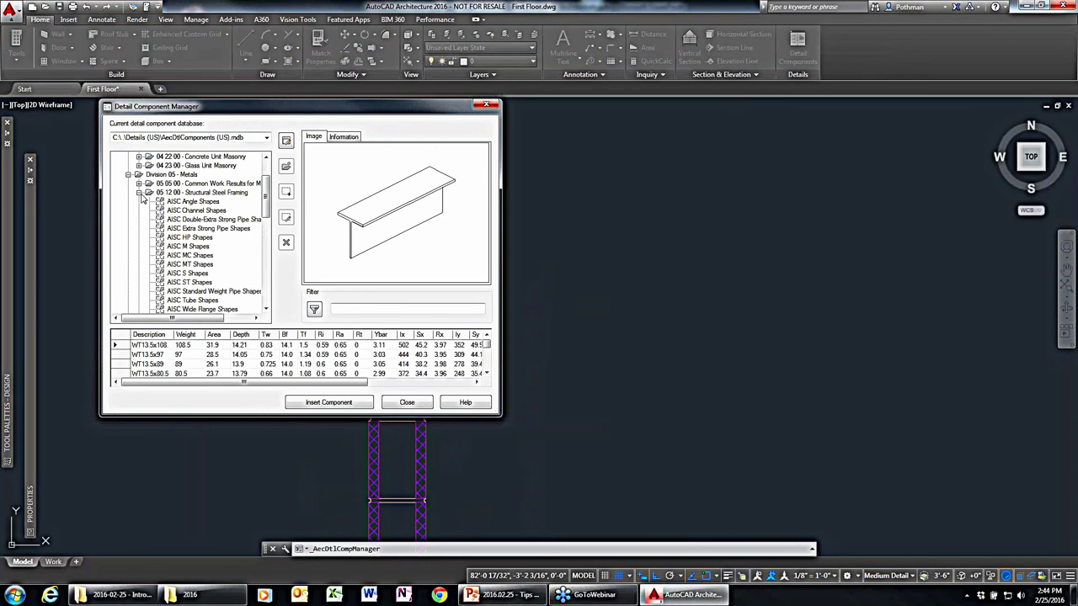
pyautogui.click(139, 193)
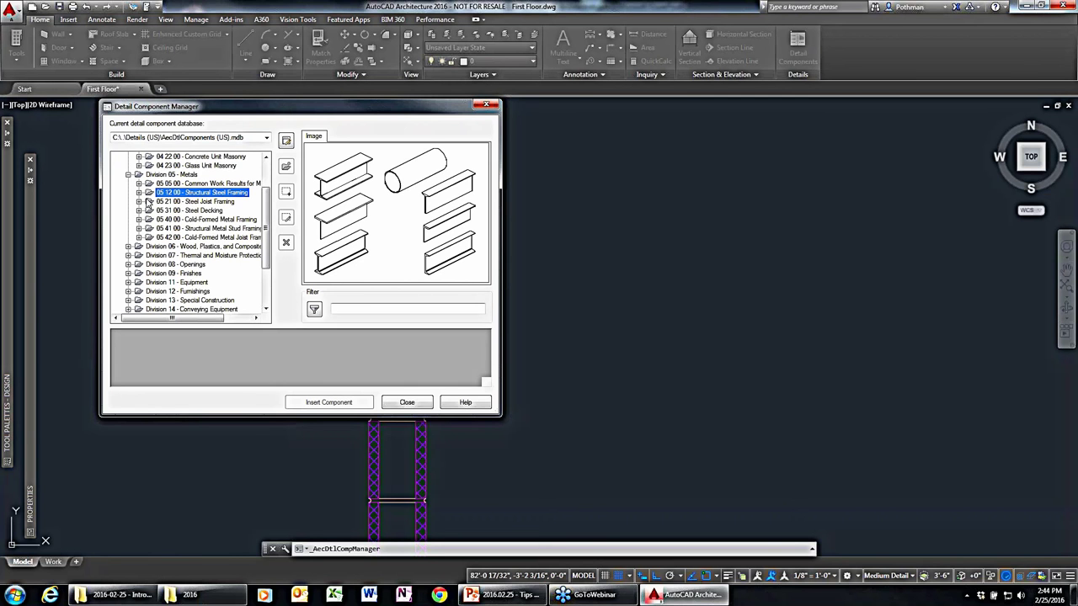
pyautogui.click(140, 202)
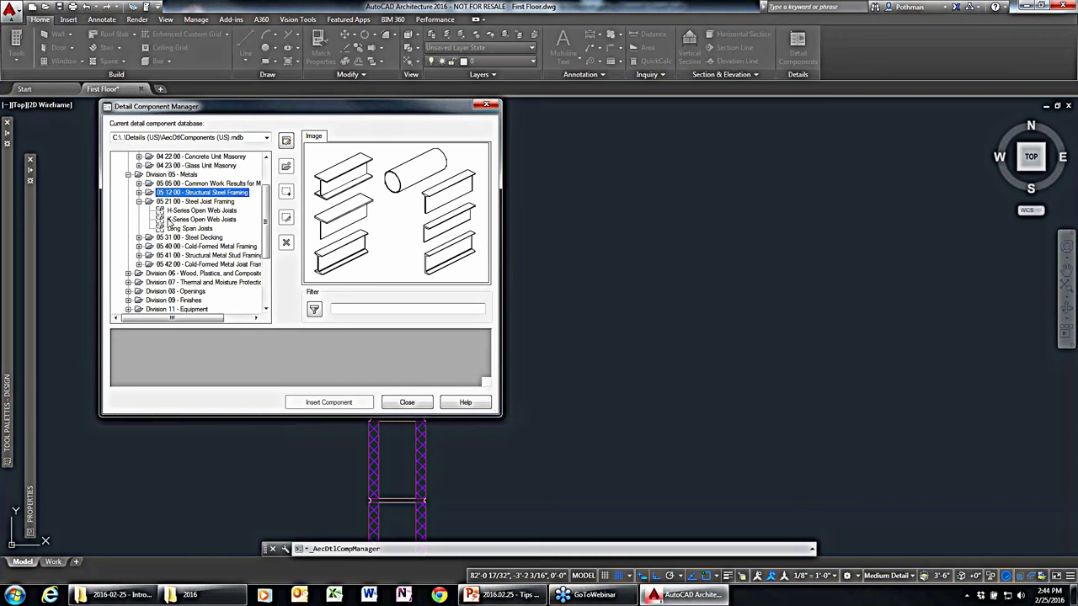
pyautogui.click(176, 211)
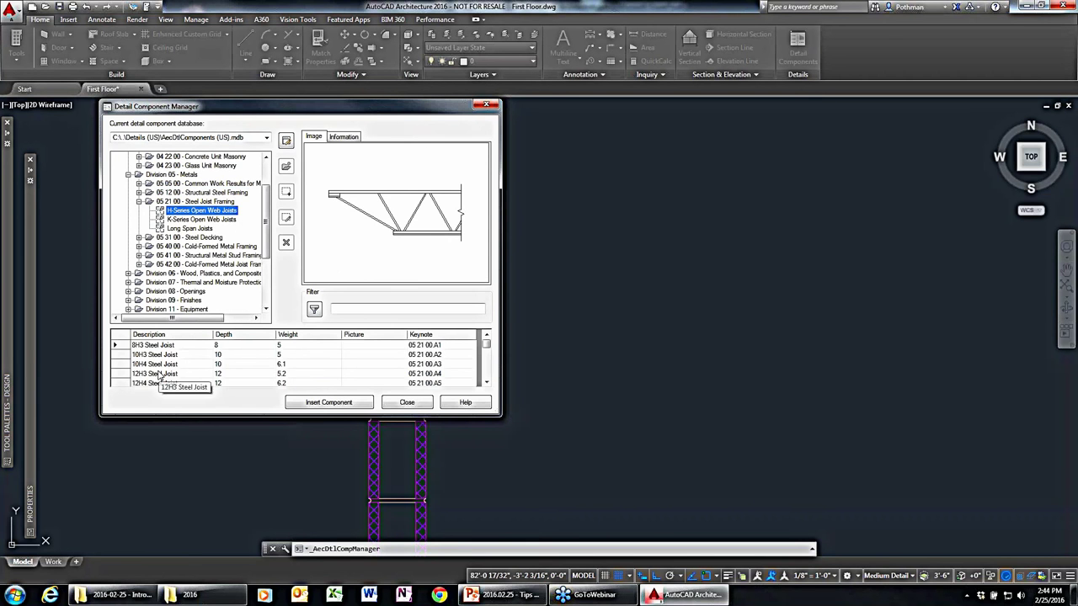
pyautogui.click(158, 373)
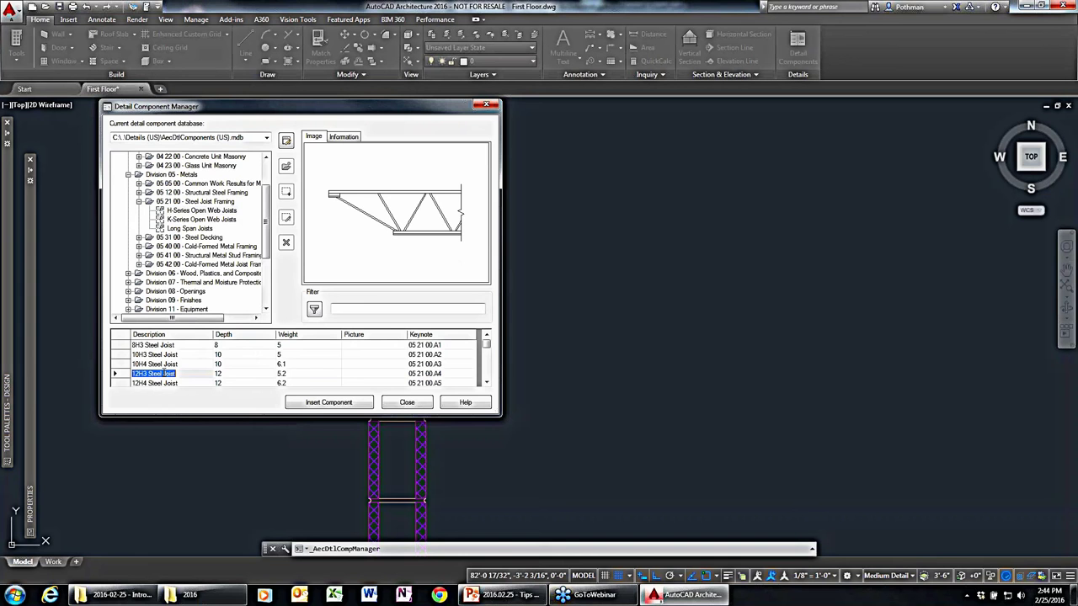
pyautogui.click(362, 402)
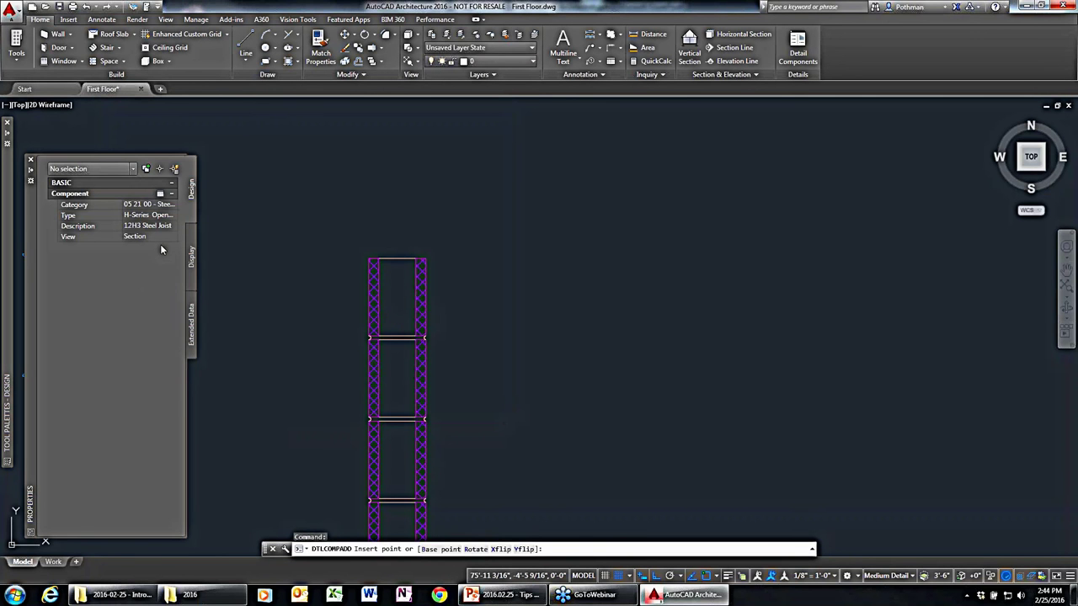
pyautogui.click(165, 238)
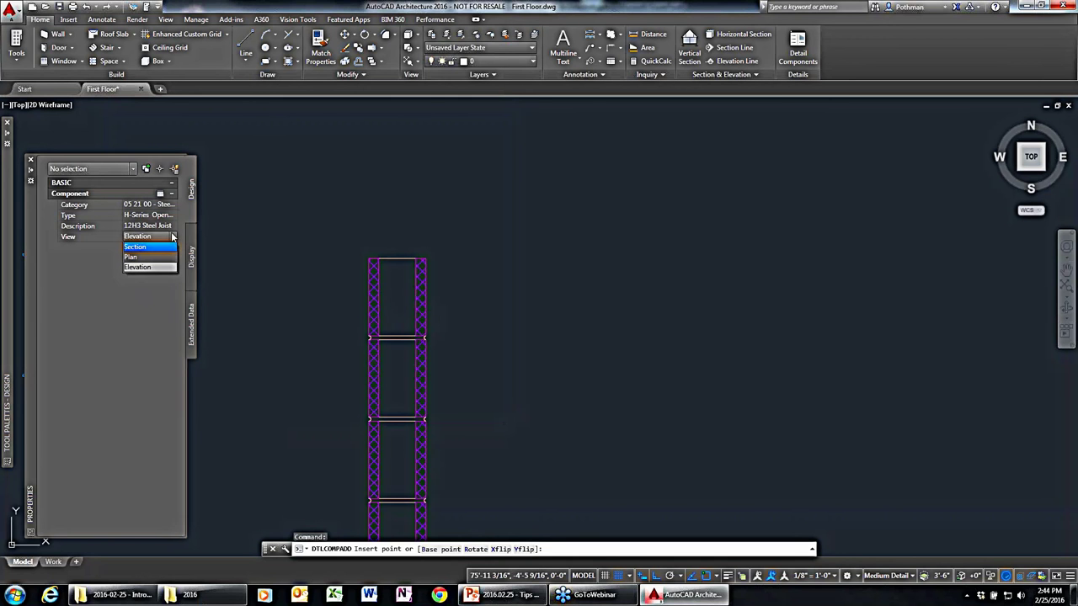
pyautogui.click(172, 246)
# Lay the joist horizontally from the top inner corner of the CMU run, extending its bearing to the wall's outer face.
pyautogui.scroll(-4, 494, 267)
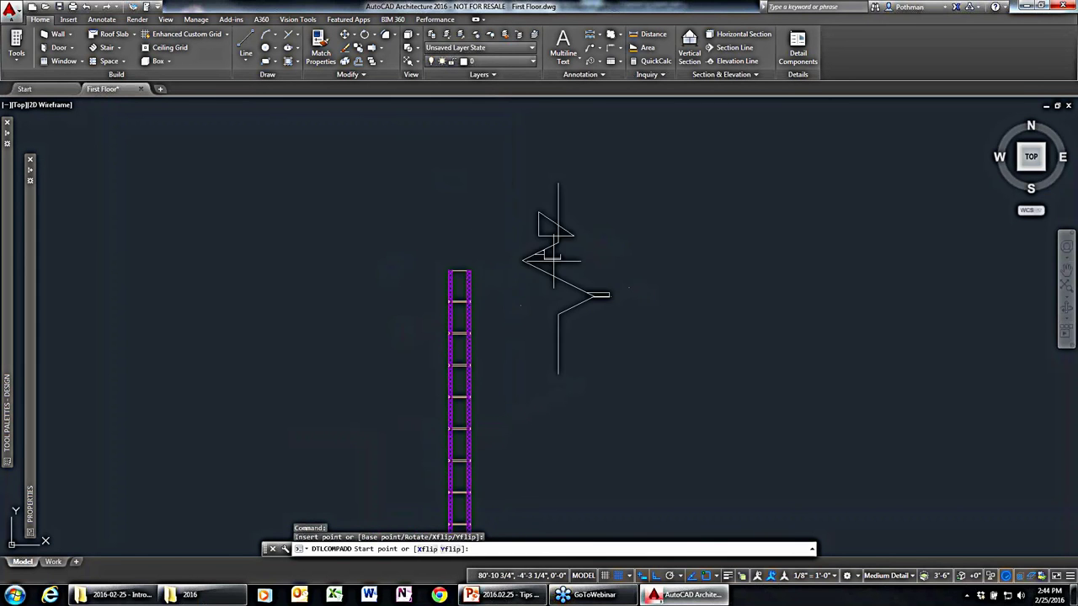
pyautogui.scroll(2, 470, 270)
pyautogui.scroll(1, 470, 267)
pyautogui.click(468, 271)
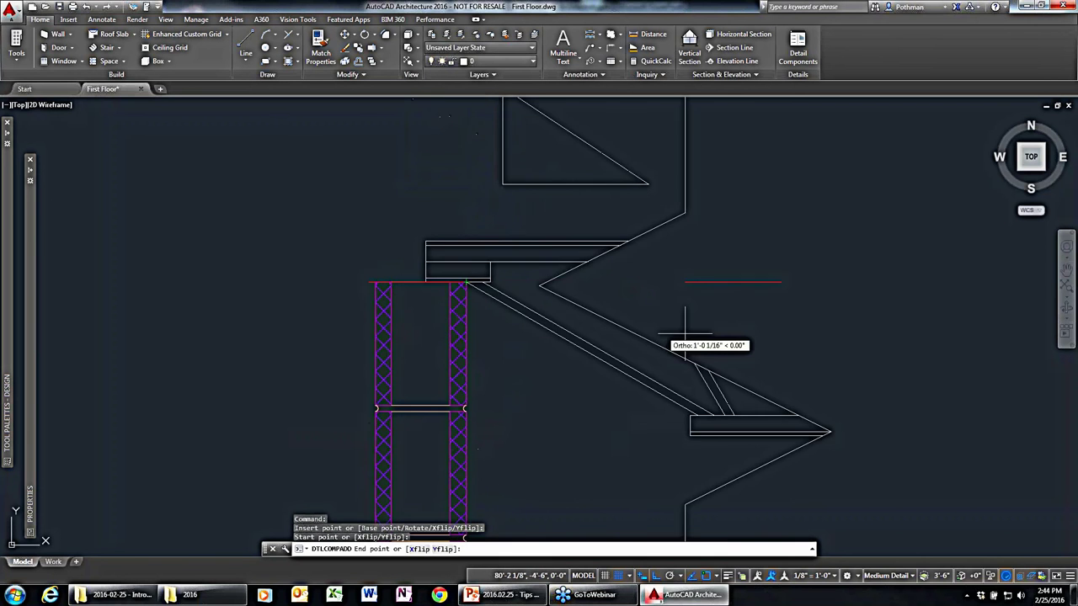
pyautogui.scroll(-4, 767, 325)
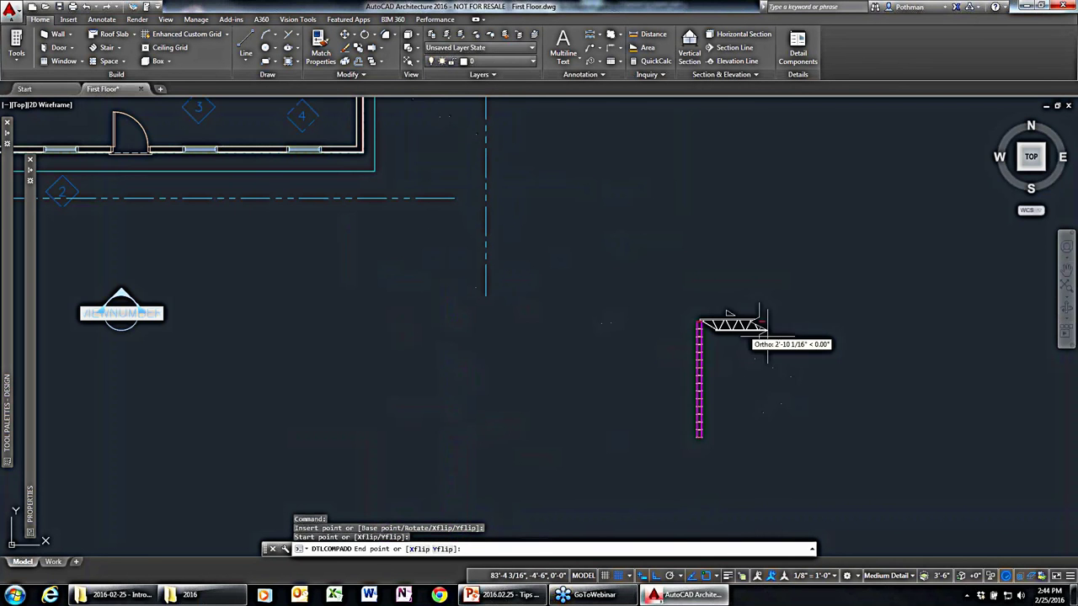
pyautogui.click(917, 366)
pyautogui.scroll(3, 699, 320)
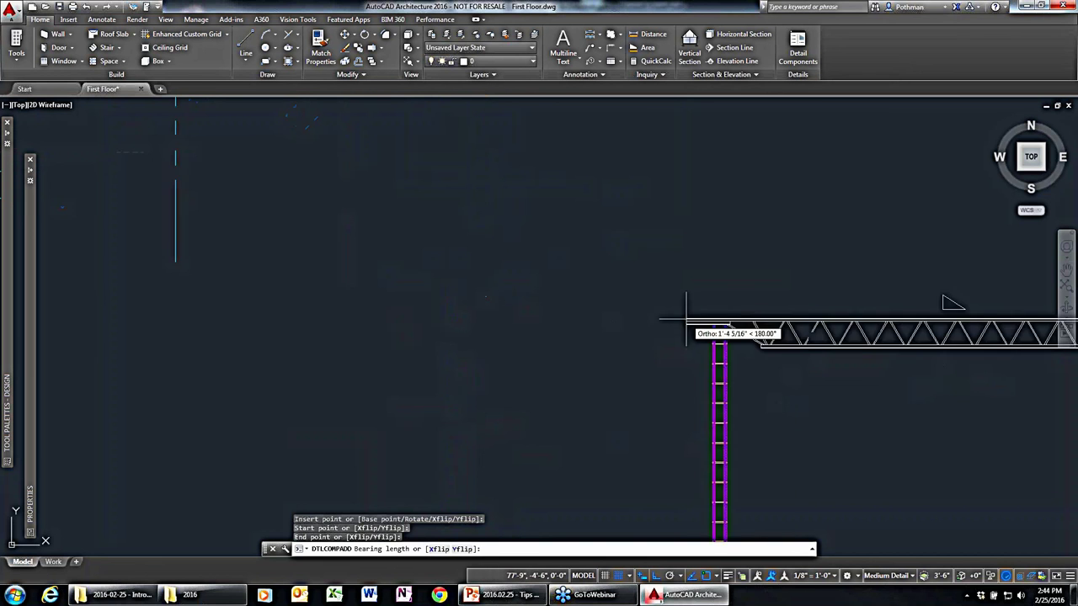
pyautogui.click(753, 324)
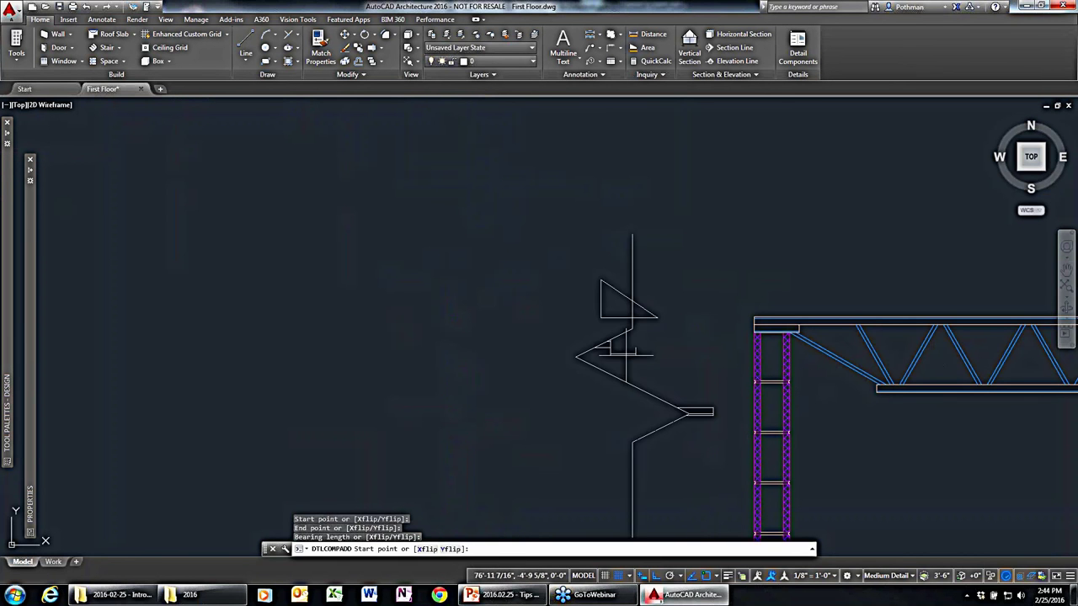
pyautogui.press('Escape')
# Erase the whole CMU wall and steel joist detail below the window schedule.
pyautogui.moveTo(854, 397); pyautogui.dragTo(337, 217, button='middle')
pyautogui.scroll(-1, 572, 404)
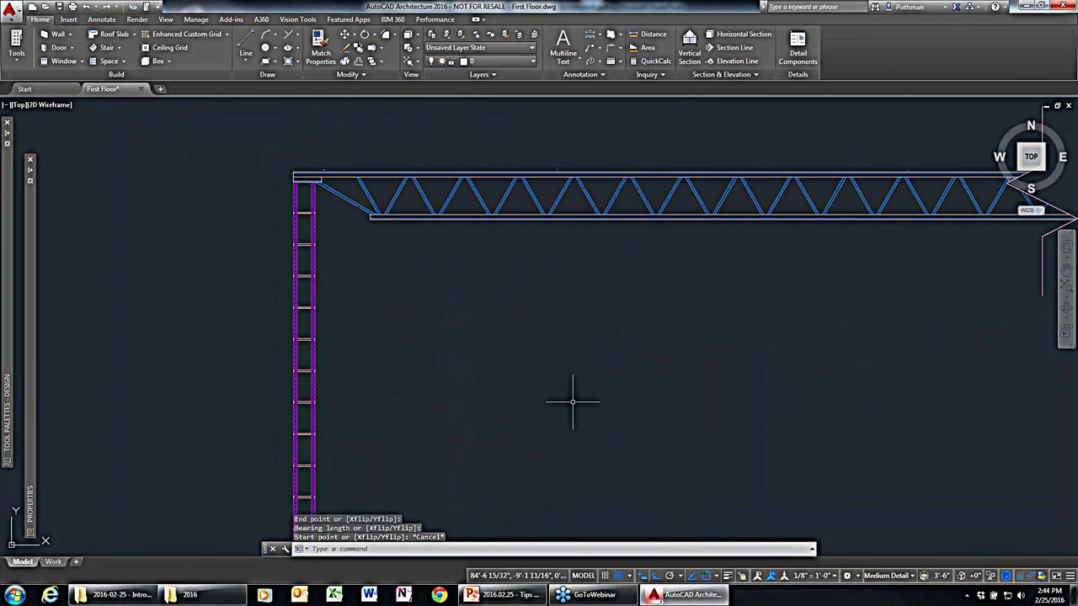
pyautogui.scroll(-3, 551, 411)
pyautogui.moveTo(551, 411); pyautogui.dragTo(418, 307, button='middle')
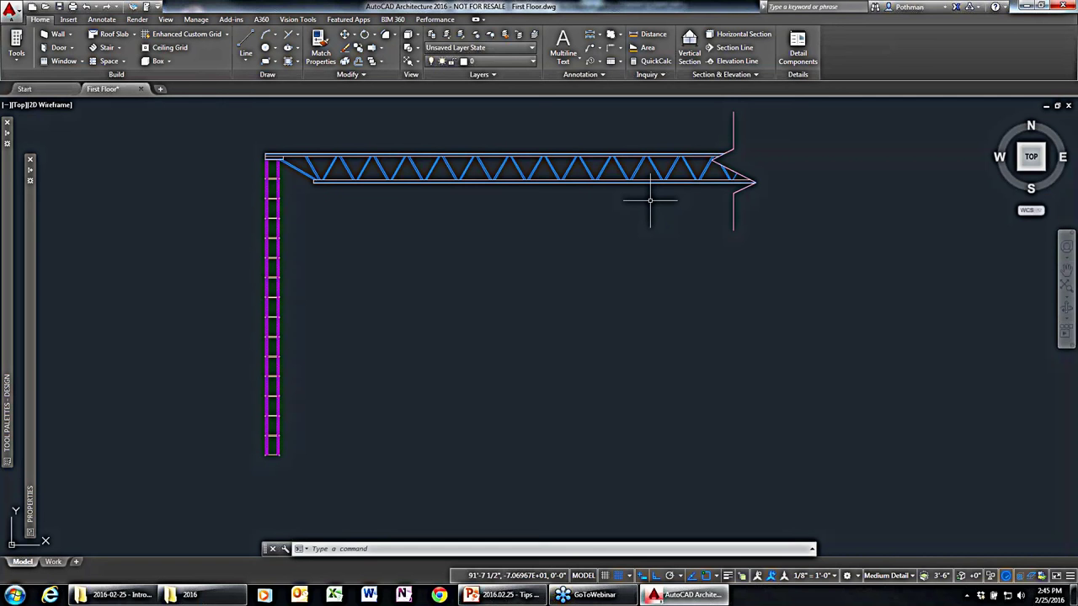
pyautogui.scroll(-6, 651, 201)
pyautogui.moveTo(559, 332)
pyautogui.mouseDown(button='middle')
pyautogui.moveTo(635, 429)
pyautogui.moveTo(734, 472)
pyautogui.mouseUp(button='middle')
pyautogui.click(792, 487)
pyautogui.click(558, 310)
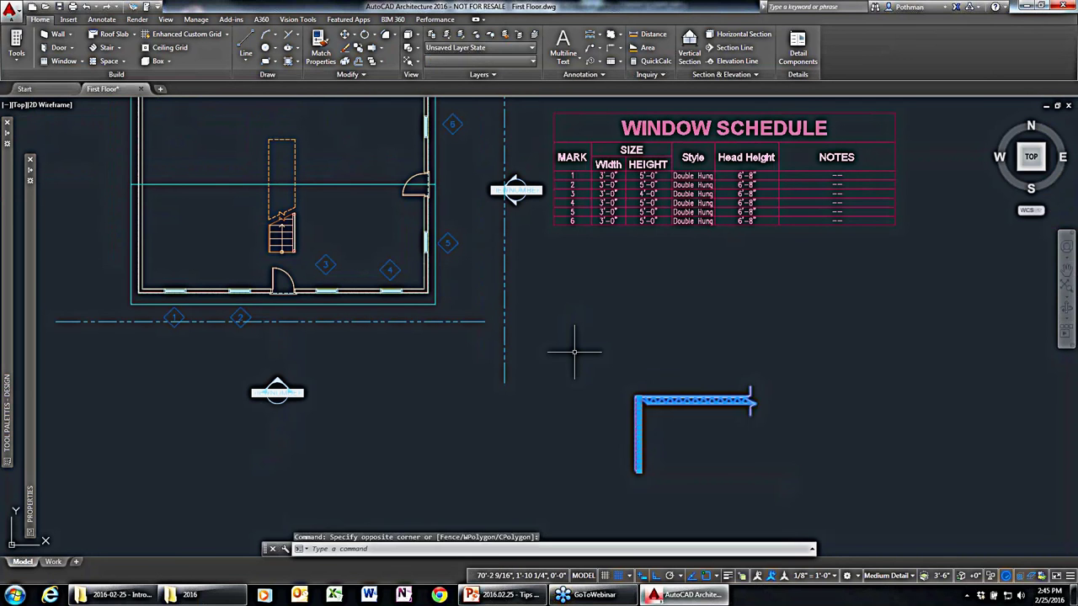
pyautogui.press('Delete')
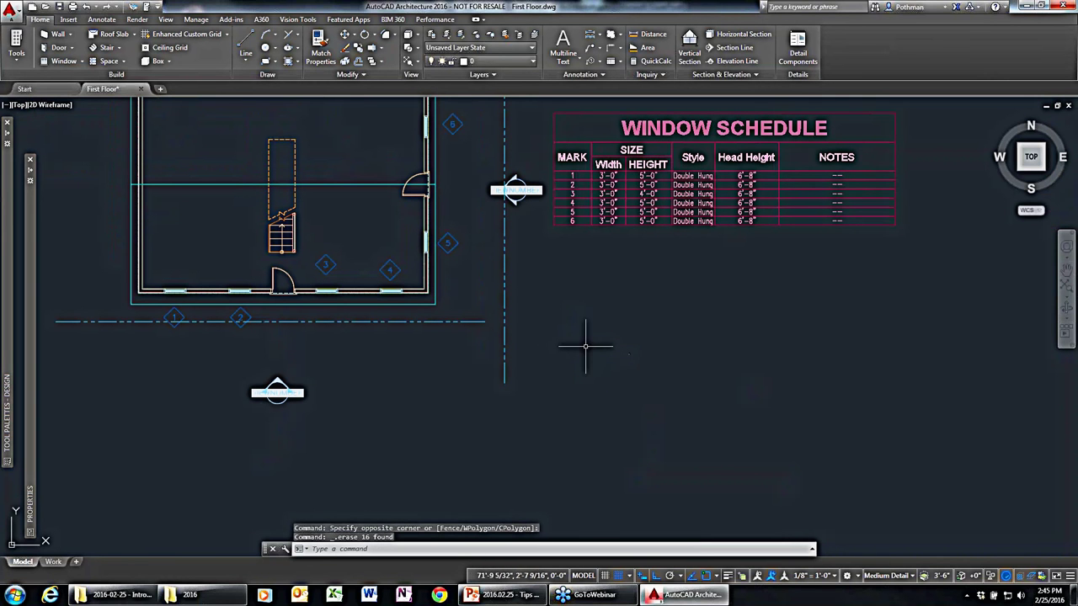
# Start the wall command to check which wall styles this drawing offers, and leave it without drawing a wall.
pyautogui.scroll(-4, 665, 320)
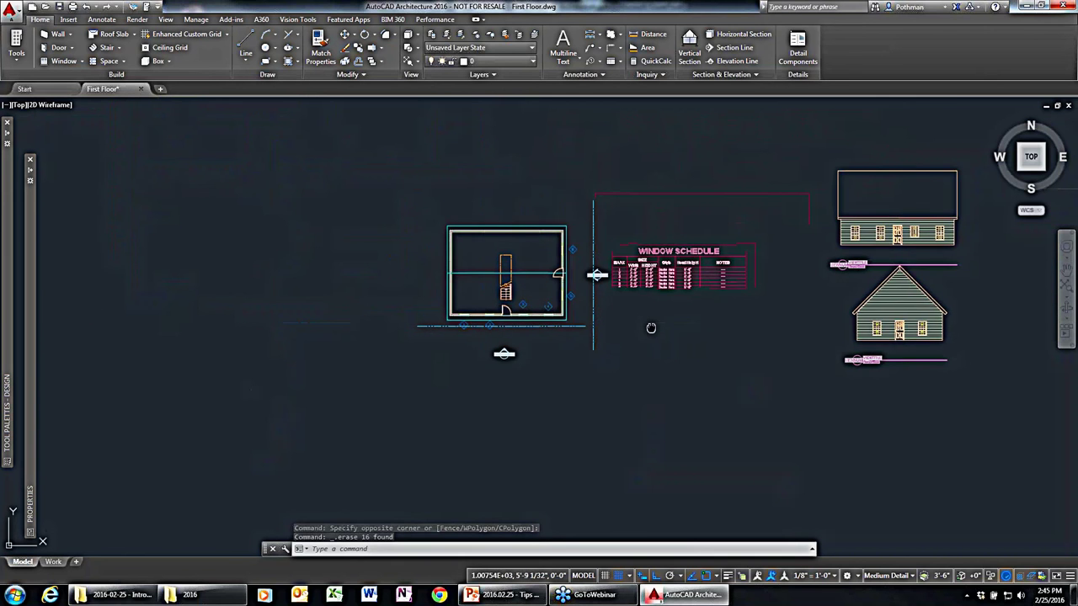
pyautogui.moveTo(649, 325); pyautogui.dragTo(481, 329, button='middle')
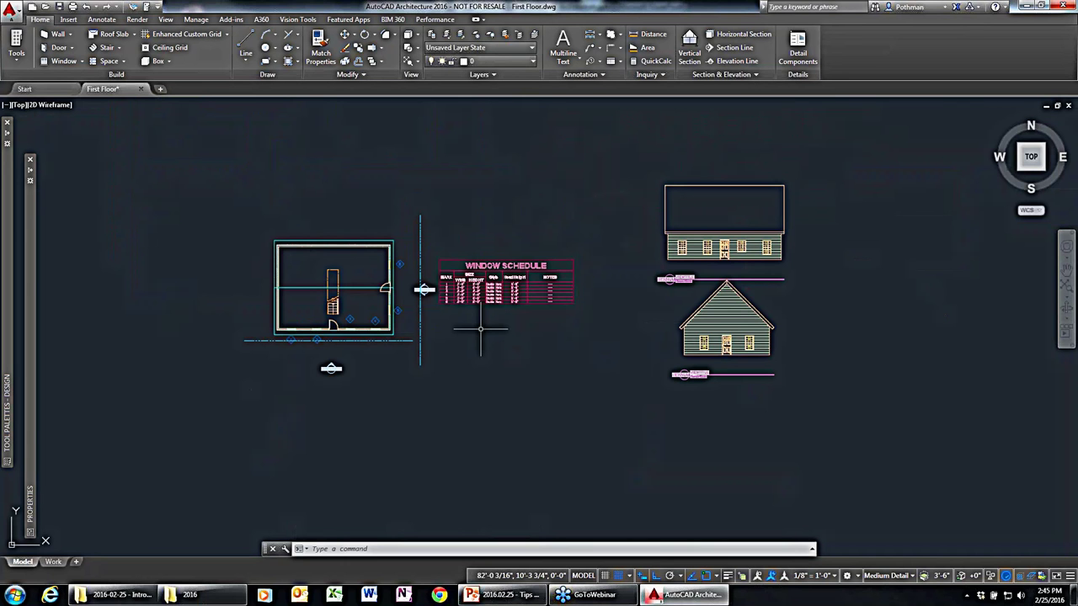
pyautogui.scroll(2, 384, 329)
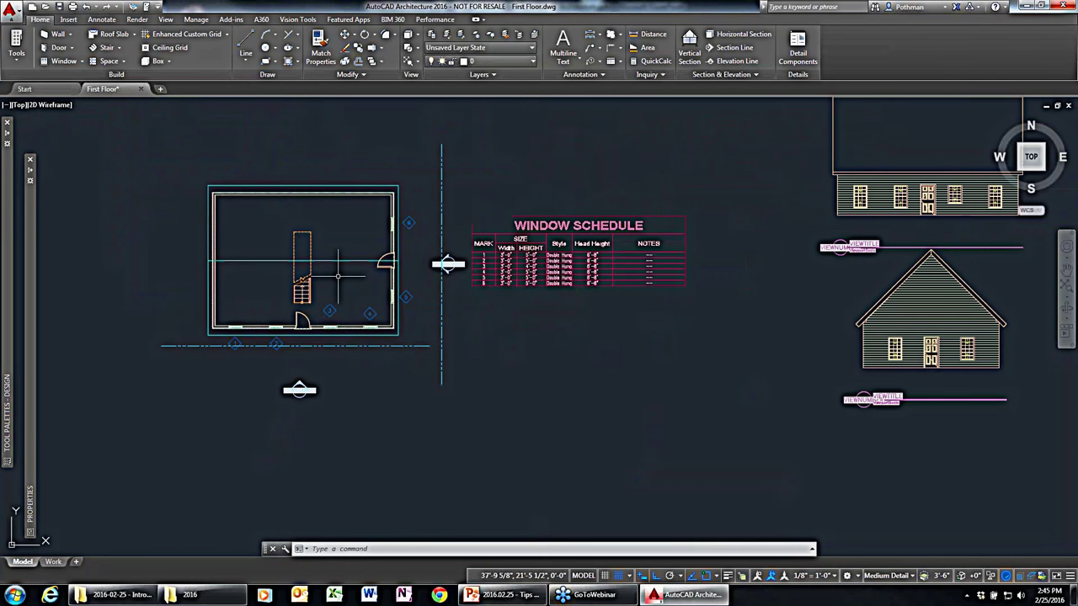
pyautogui.scroll(2, 331, 278)
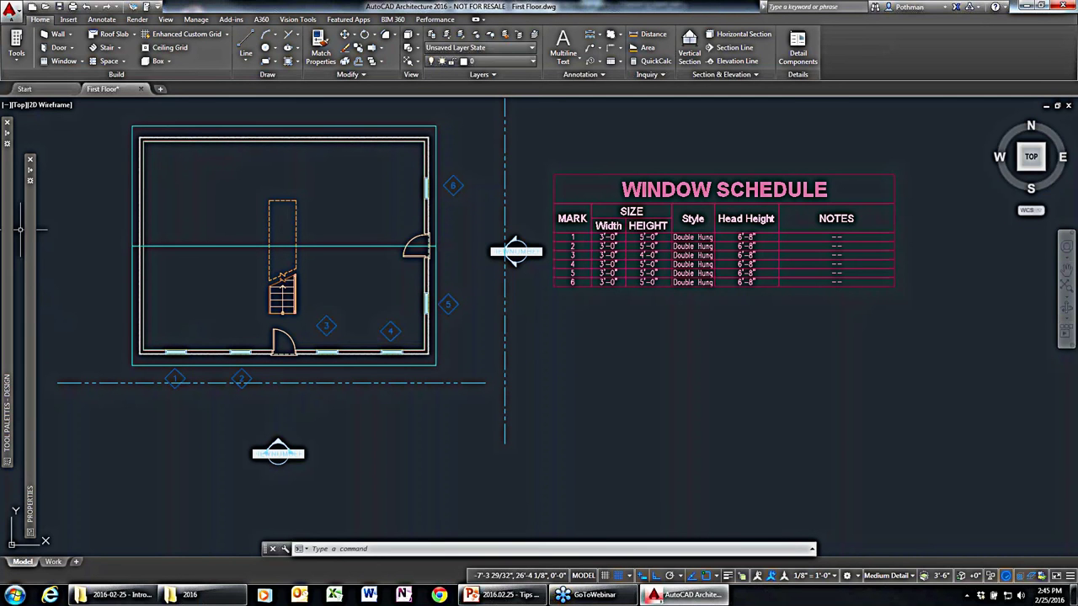
pyautogui.write('walladd')
pyautogui.press('Return')
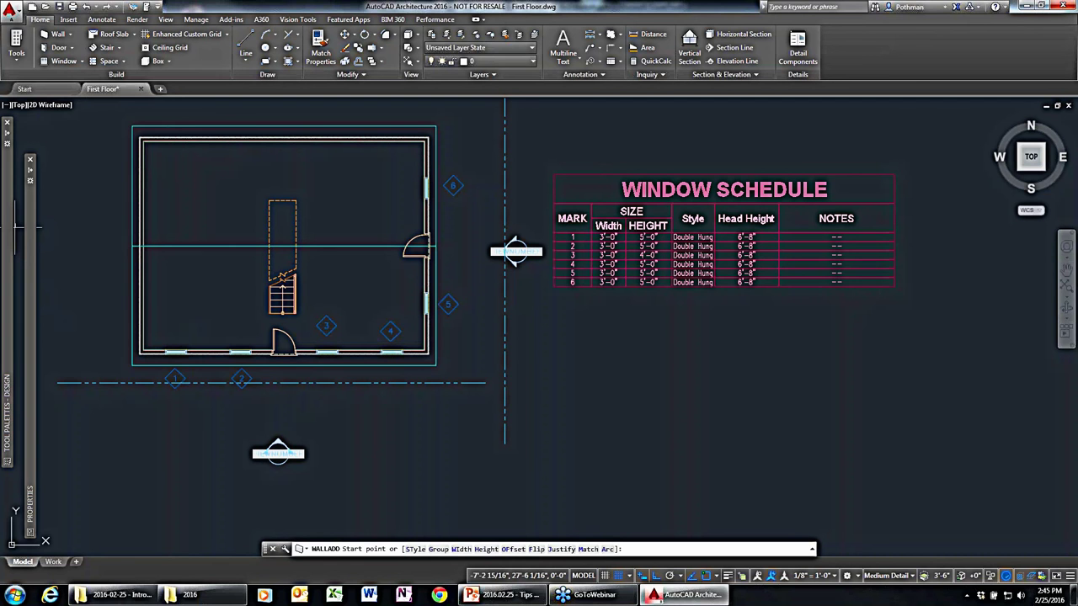
pyautogui.moveTo(15, 226)
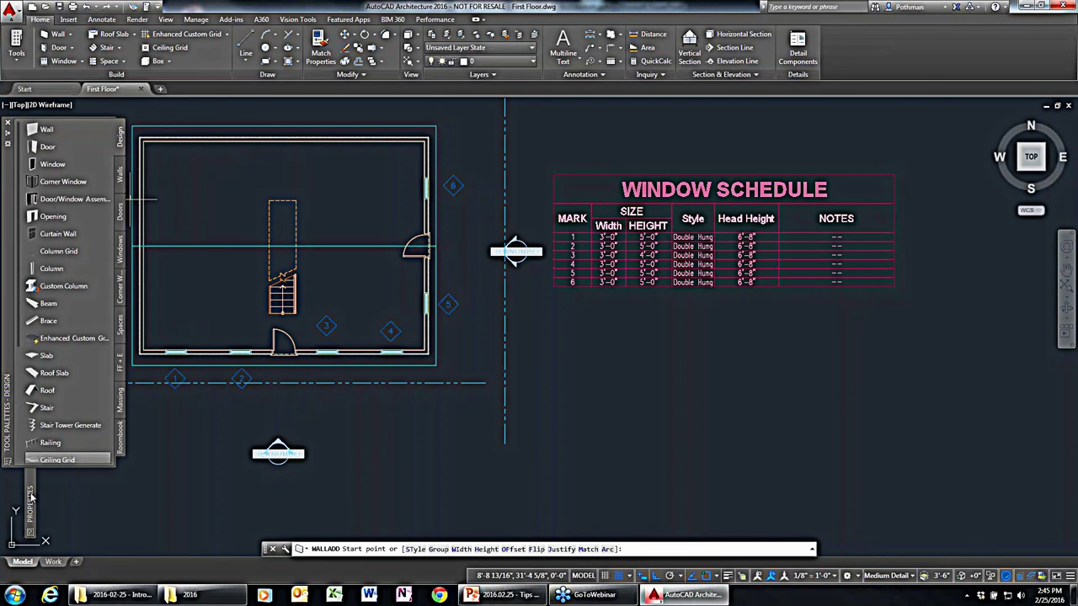
pyautogui.moveTo(30, 498)
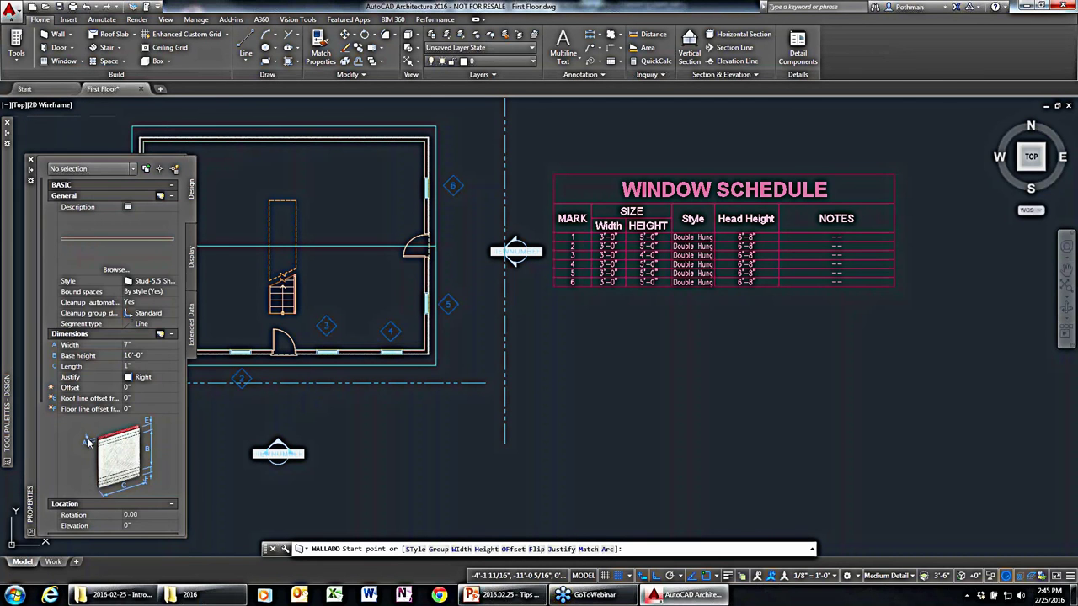
pyautogui.click(174, 282)
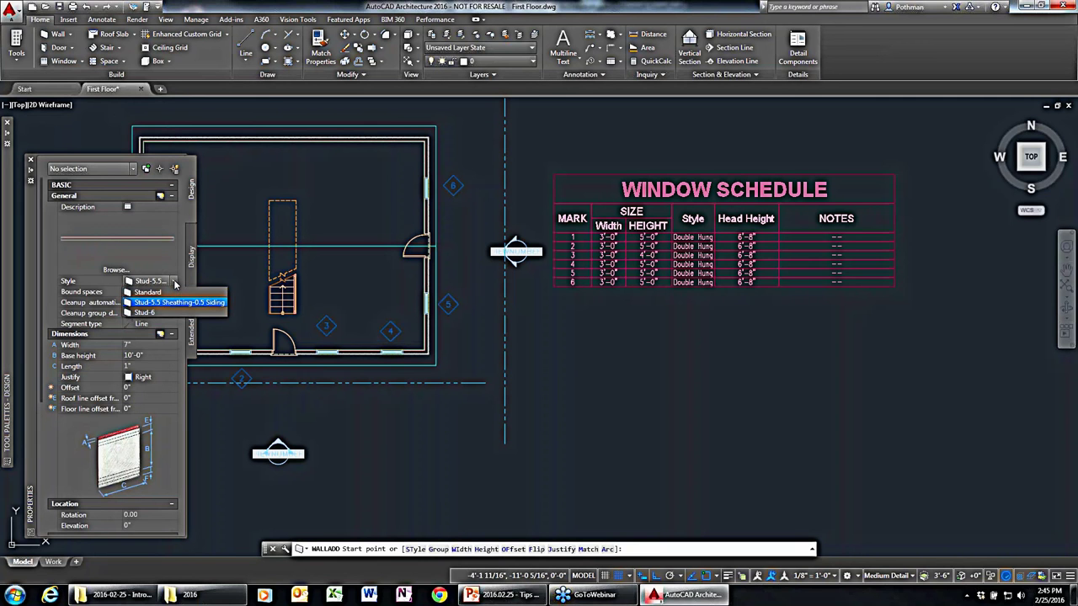
pyautogui.click(174, 284)
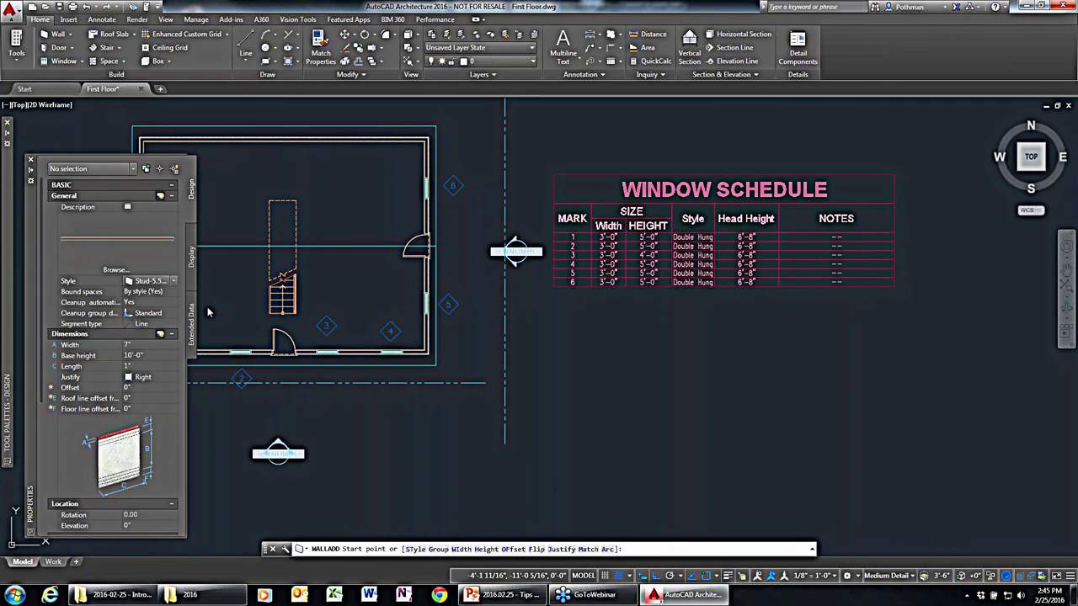
pyautogui.press('Escape')
# Find the brick wall styles in the Content Library Drawings with the Styles Browser and load Brick-4 Brick-4 into the drawing without drawing a wall.
pyautogui.click(16, 50)
pyautogui.click(36, 148)
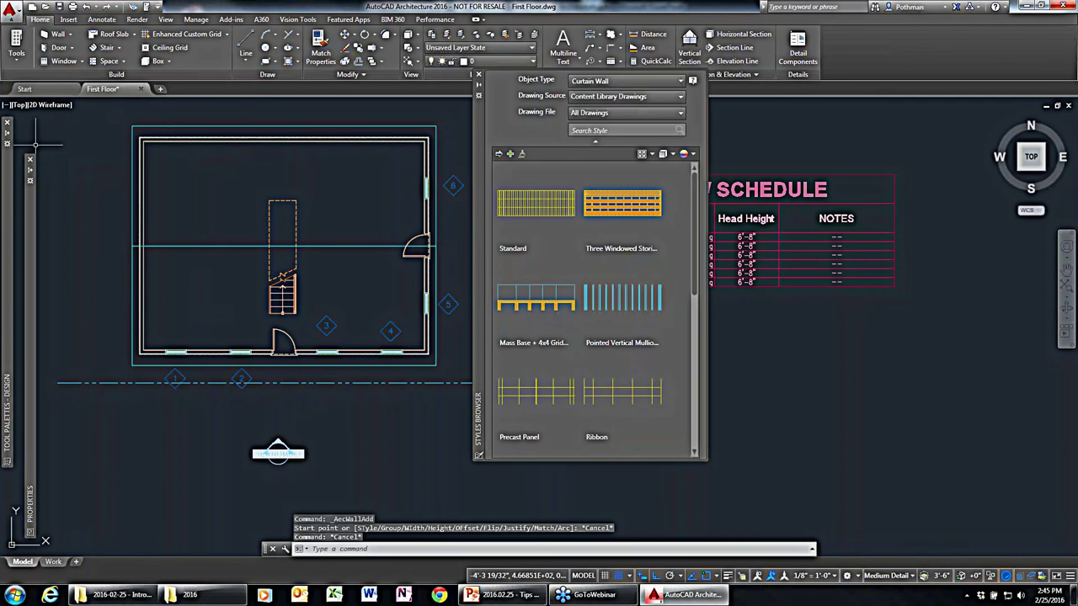
pyautogui.click(615, 80)
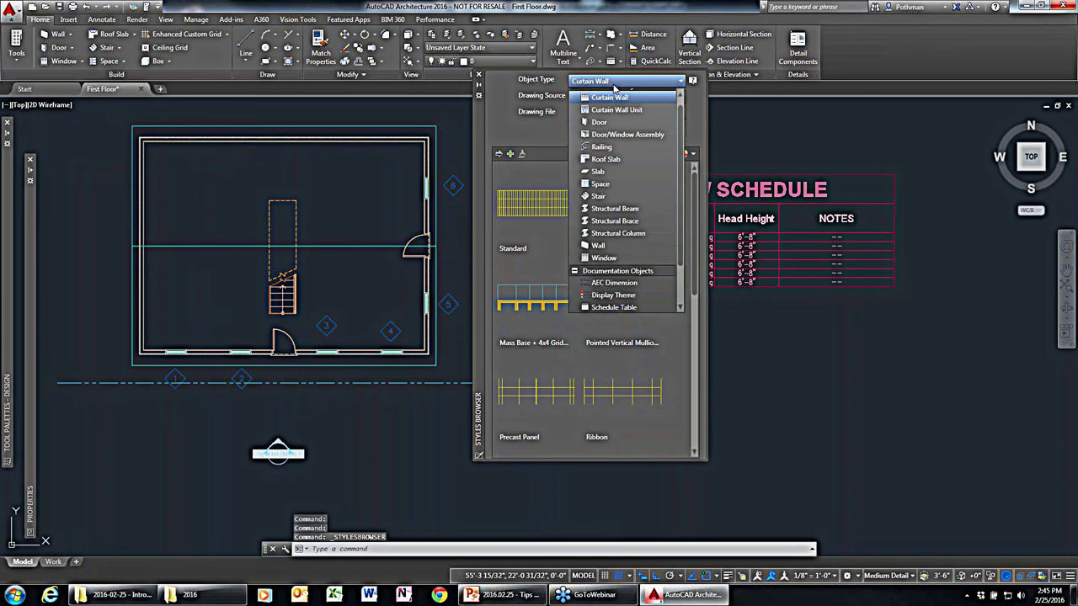
pyautogui.click(610, 250)
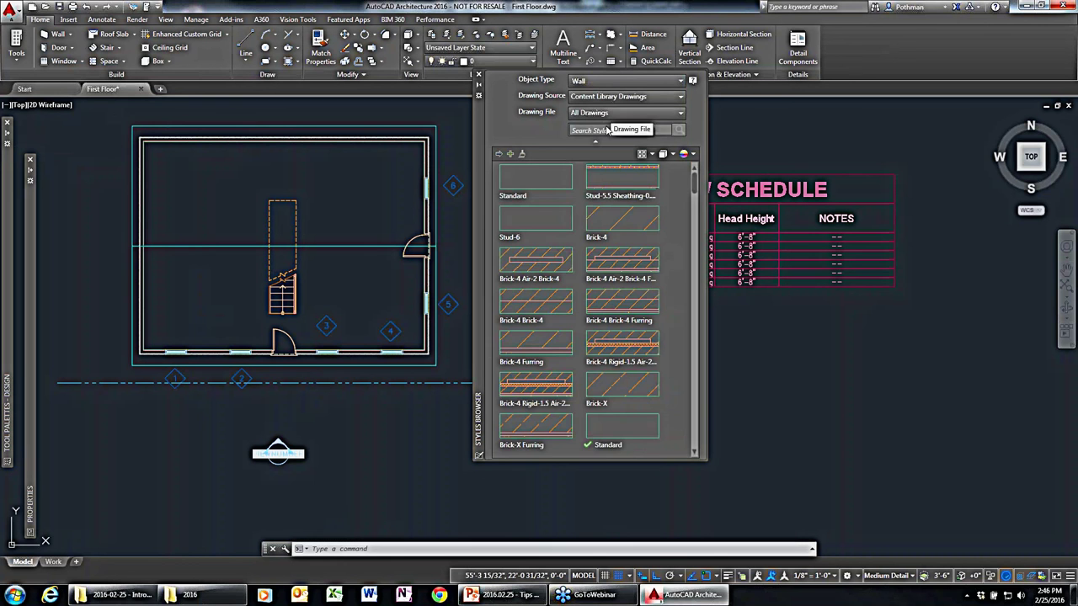
pyautogui.write('brick')
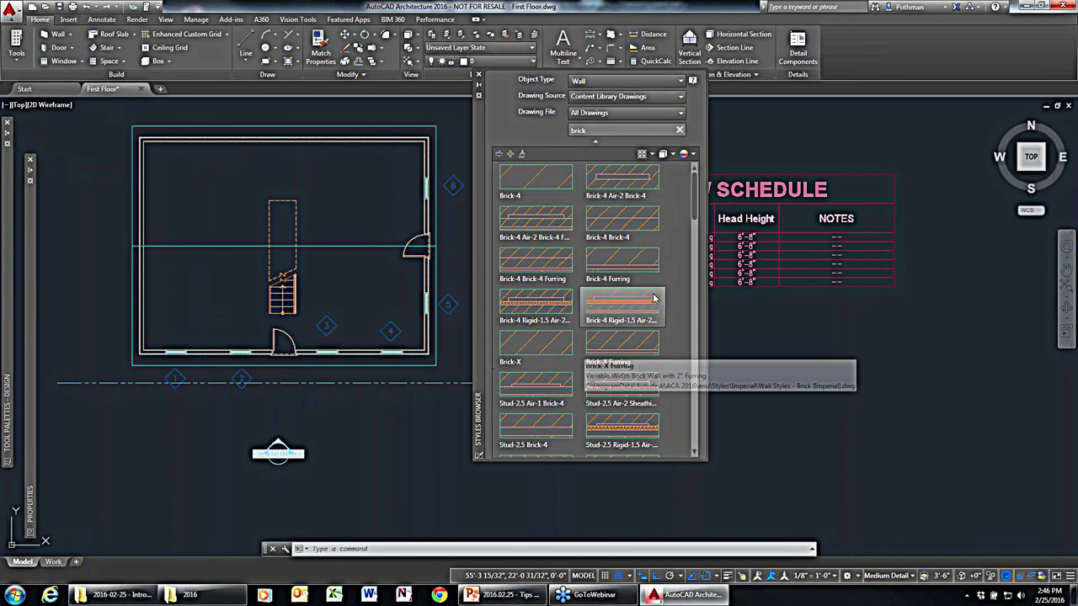
pyautogui.click(626, 218)
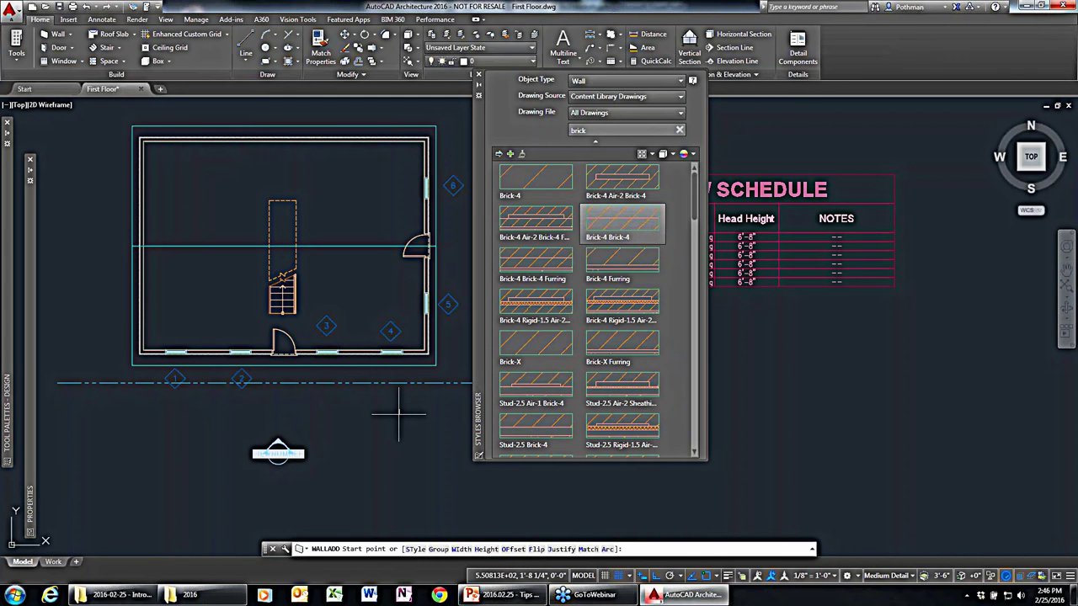
pyautogui.press('Escape')
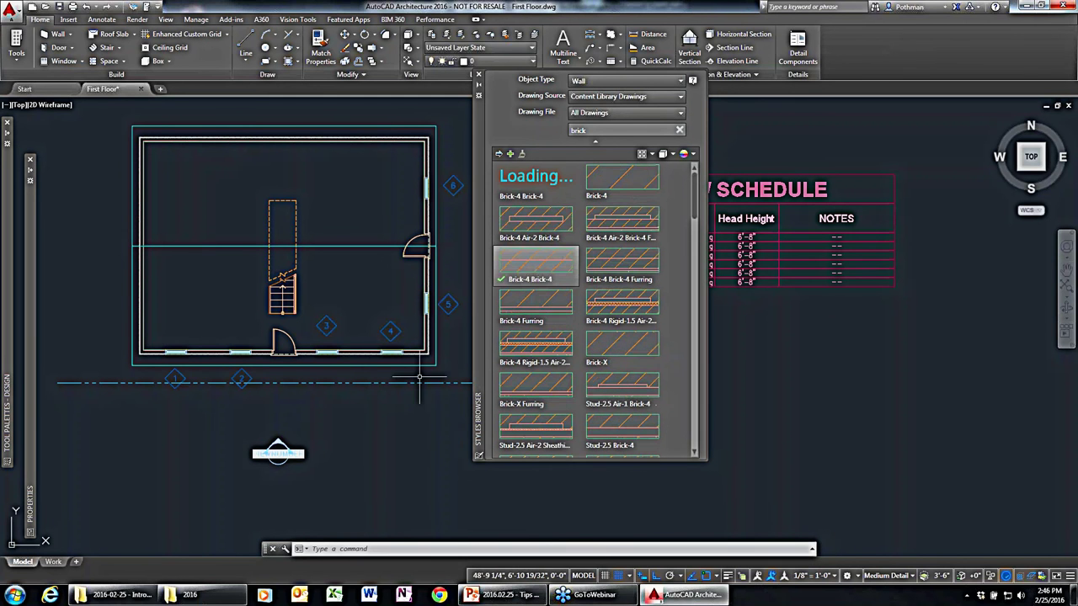
# Change the style of all four exterior walls to Brick-4 Brick-4.
pyautogui.click(358, 349)
pyautogui.click(427, 313)
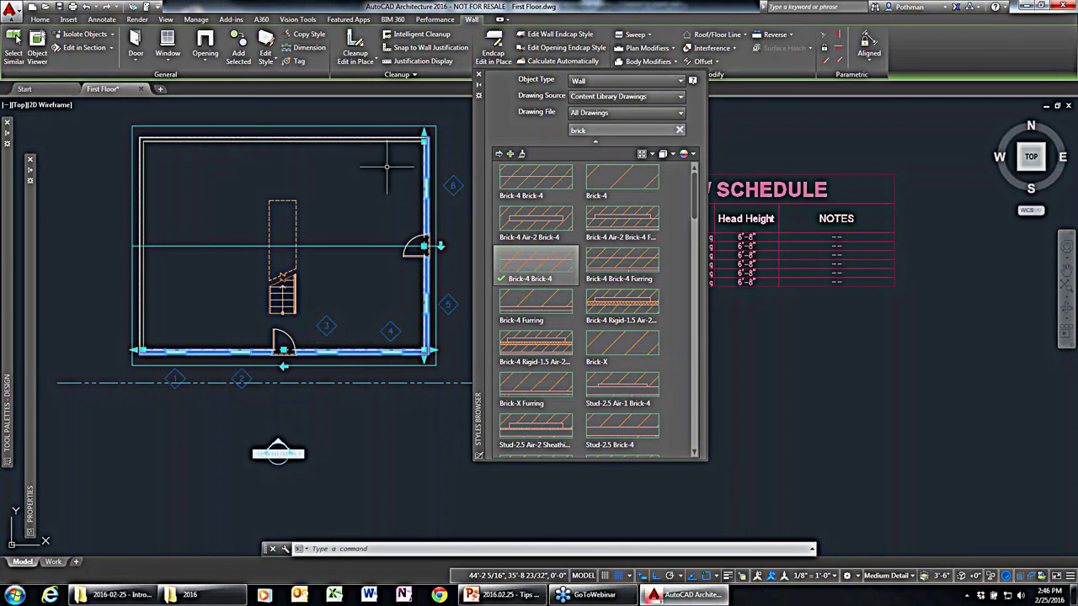
pyautogui.click(397, 140)
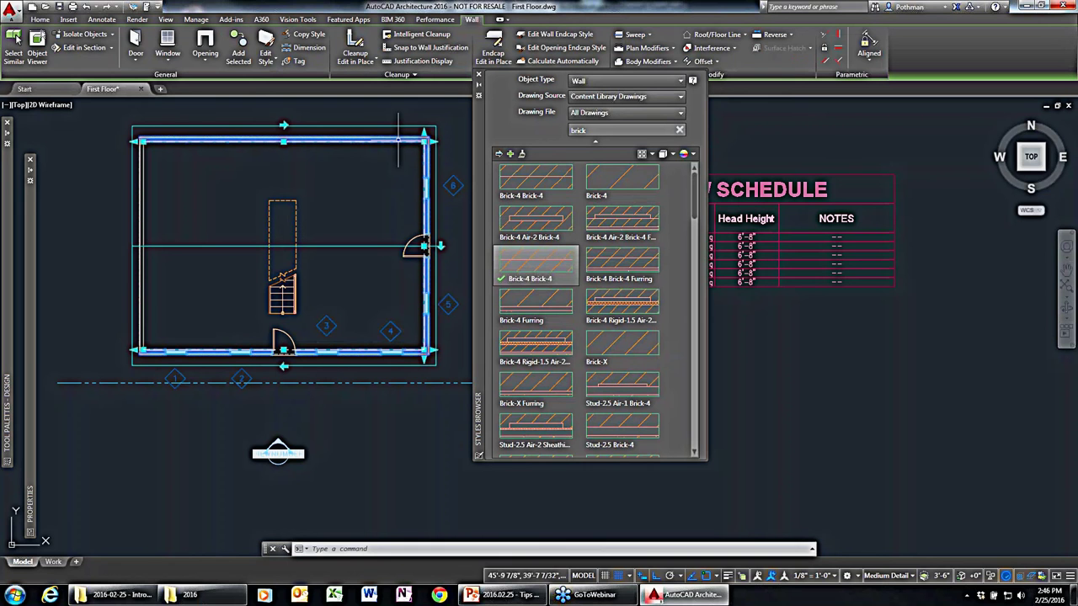
pyautogui.click(141, 187)
pyautogui.moveTo(30, 299)
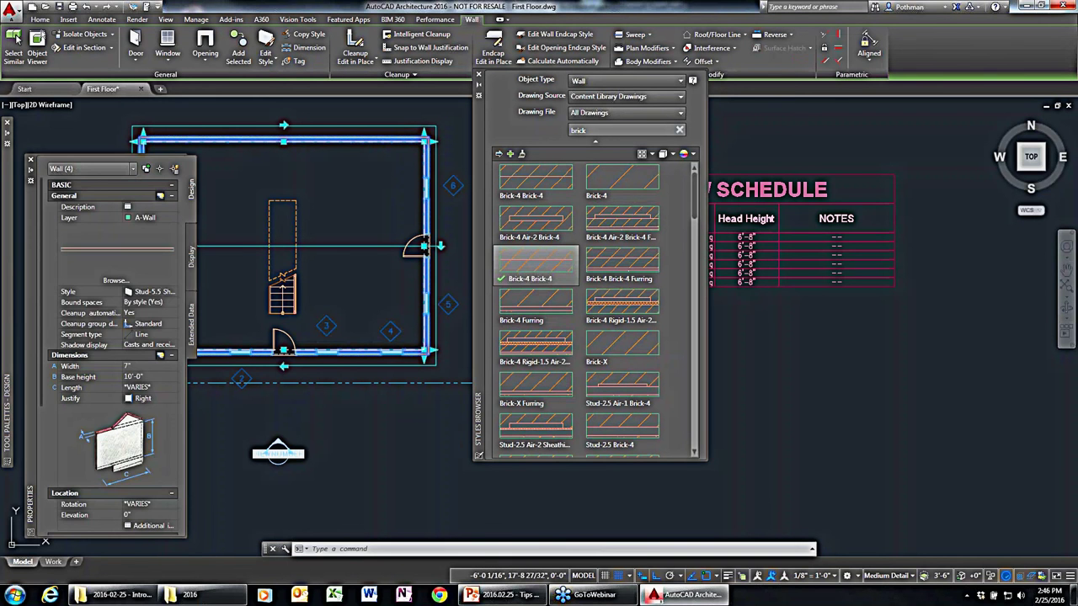
pyautogui.click(165, 293)
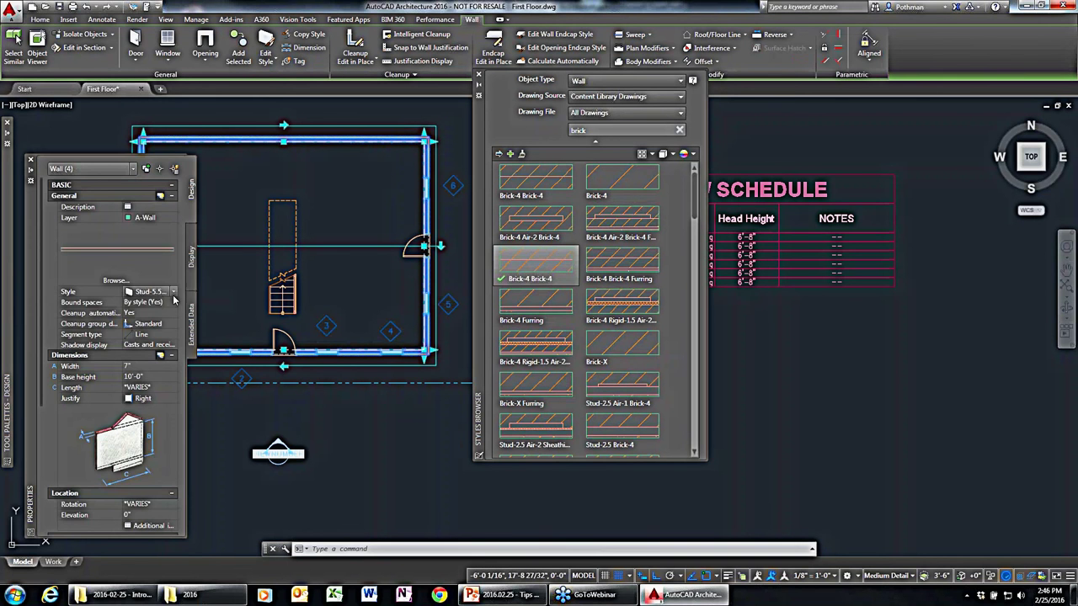
pyautogui.click(169, 292)
pyautogui.click(162, 303)
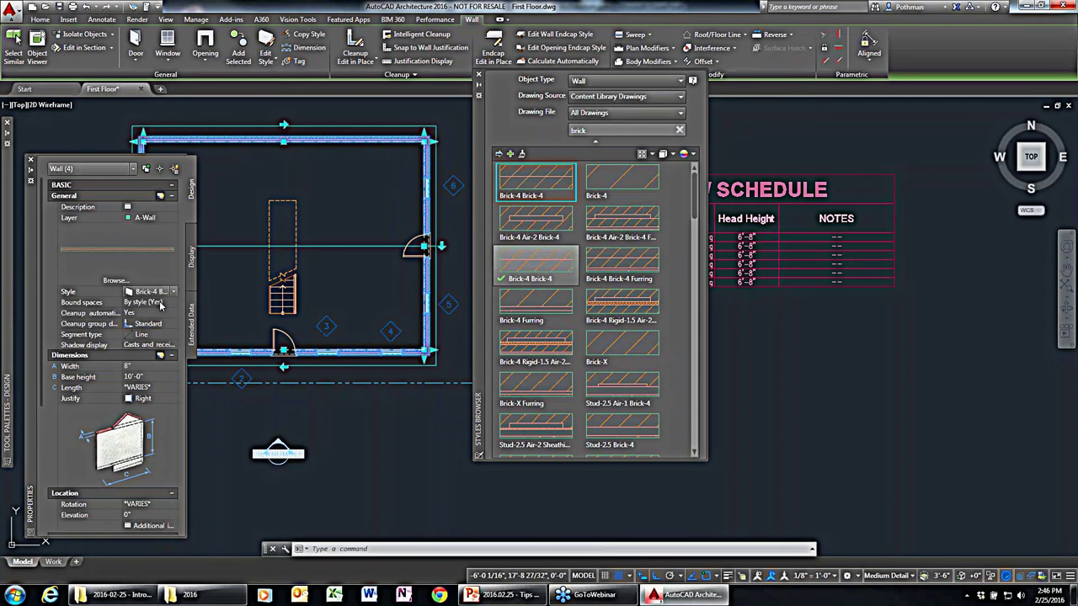
pyautogui.press('Escape')
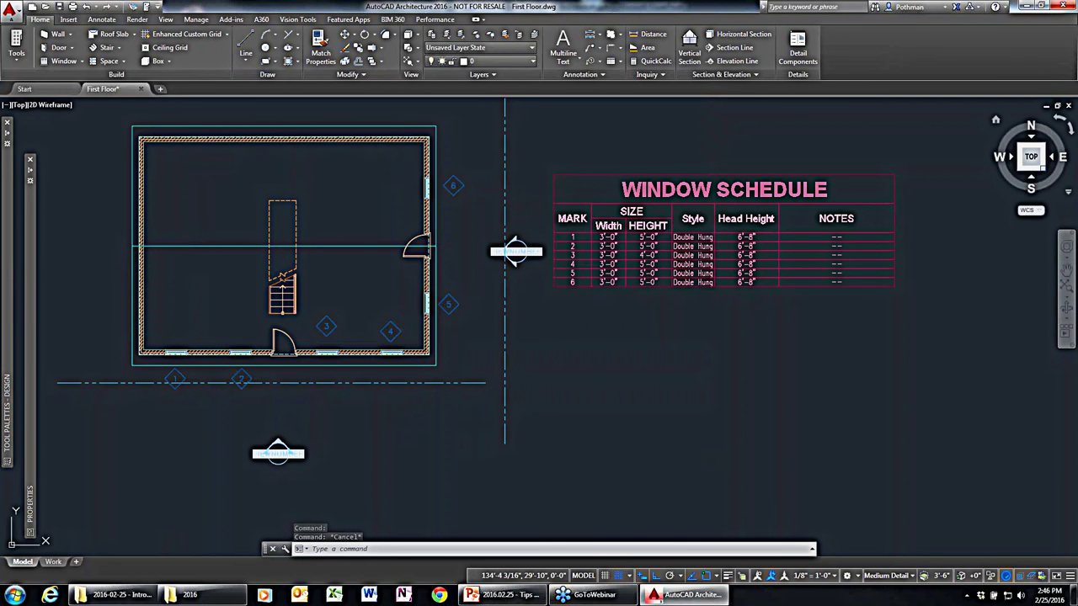
# Examine the building's brick walls, doors and windows in the southeast isometric view.
pyautogui.click(1043, 168)
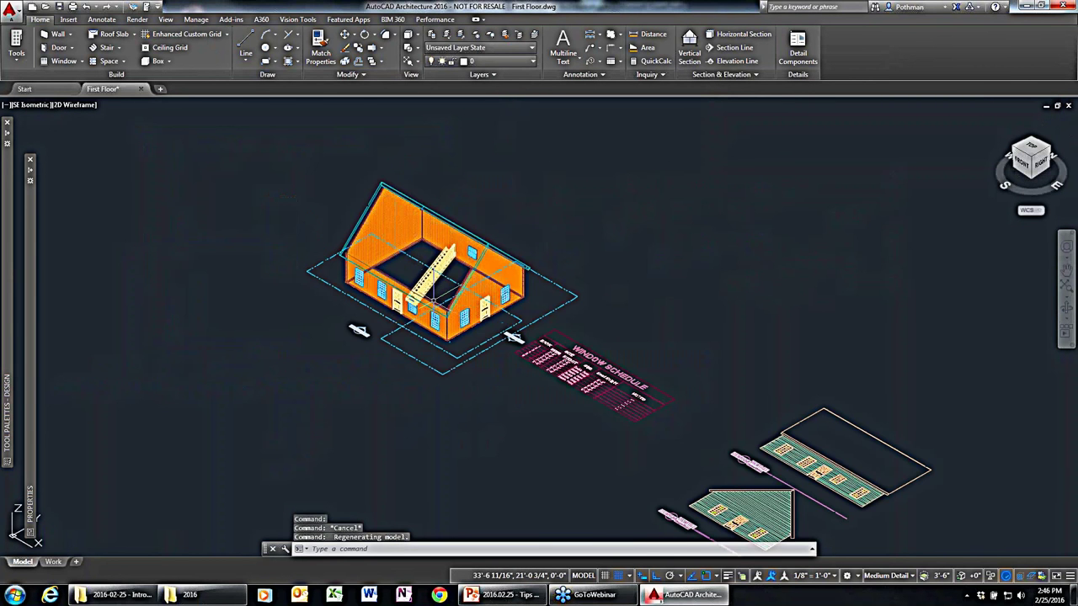
pyautogui.scroll(5, 431, 299)
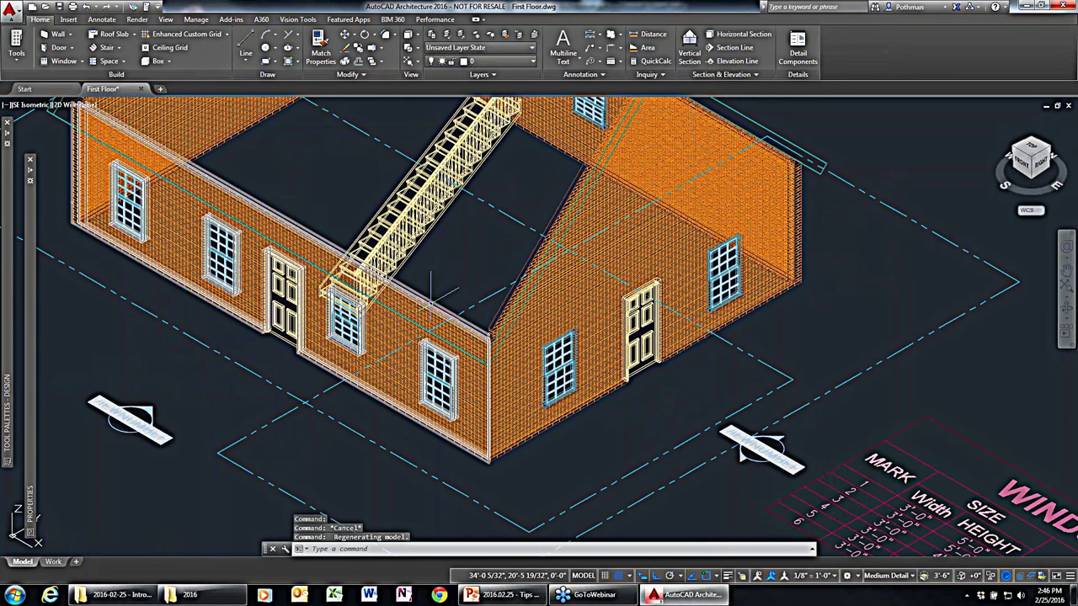
pyautogui.scroll(2, 334, 501)
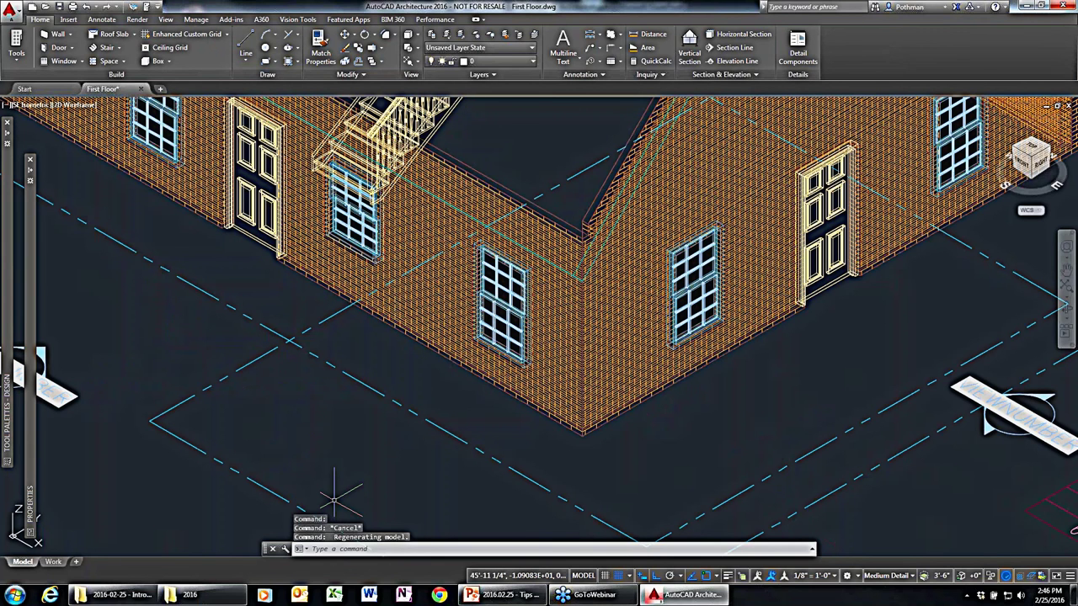
pyautogui.moveTo(36, 361); pyautogui.dragTo(7, 538, button='middle')
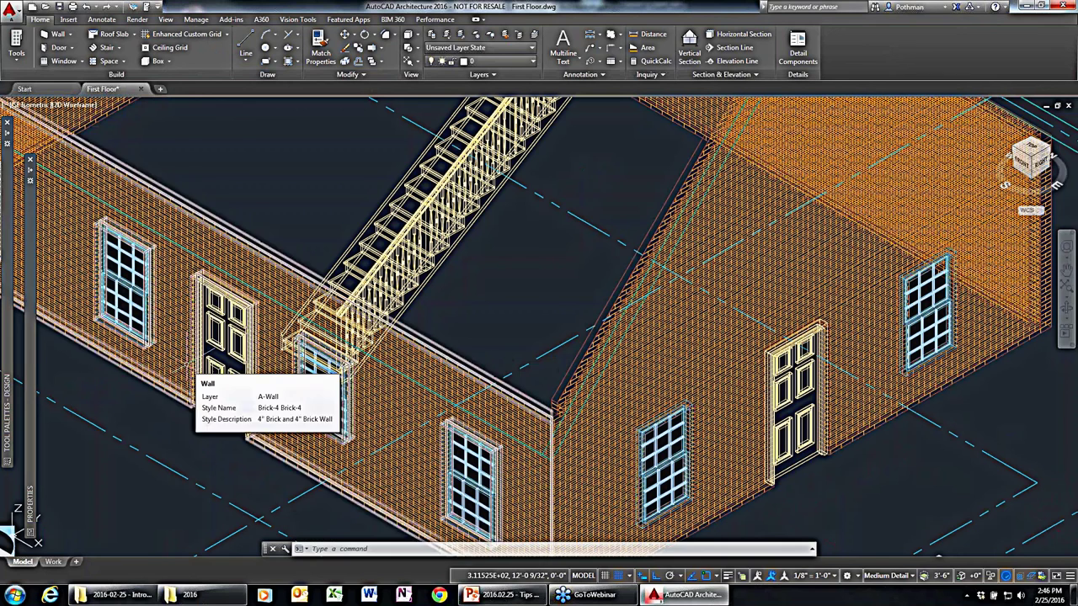
pyautogui.moveTo(229, 367)
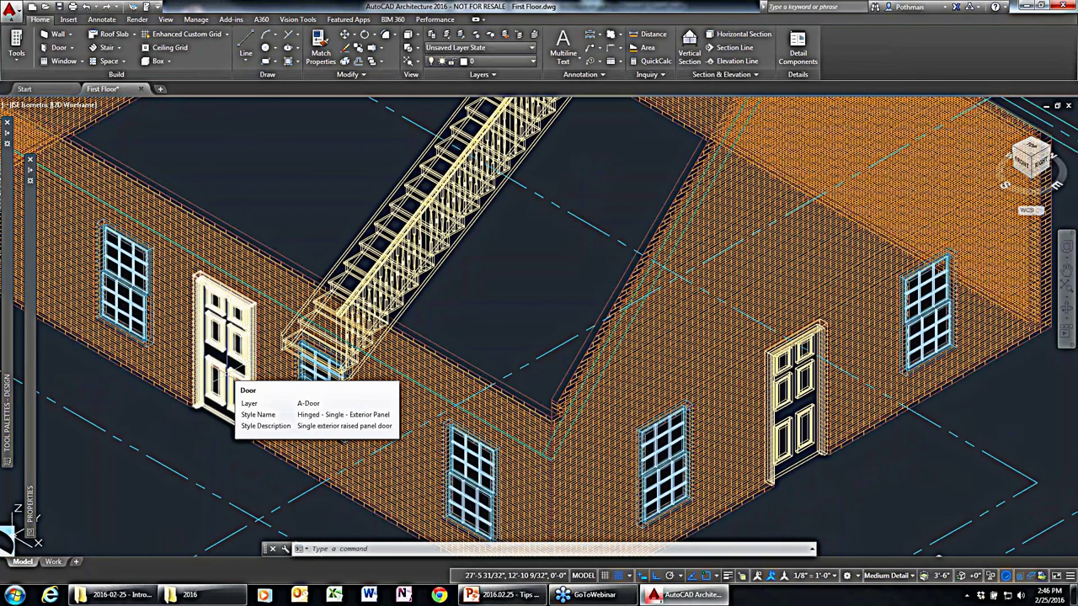
pyautogui.scroll(-2, 229, 367)
pyautogui.moveTo(229, 367); pyautogui.dragTo(413, 376, button='middle')
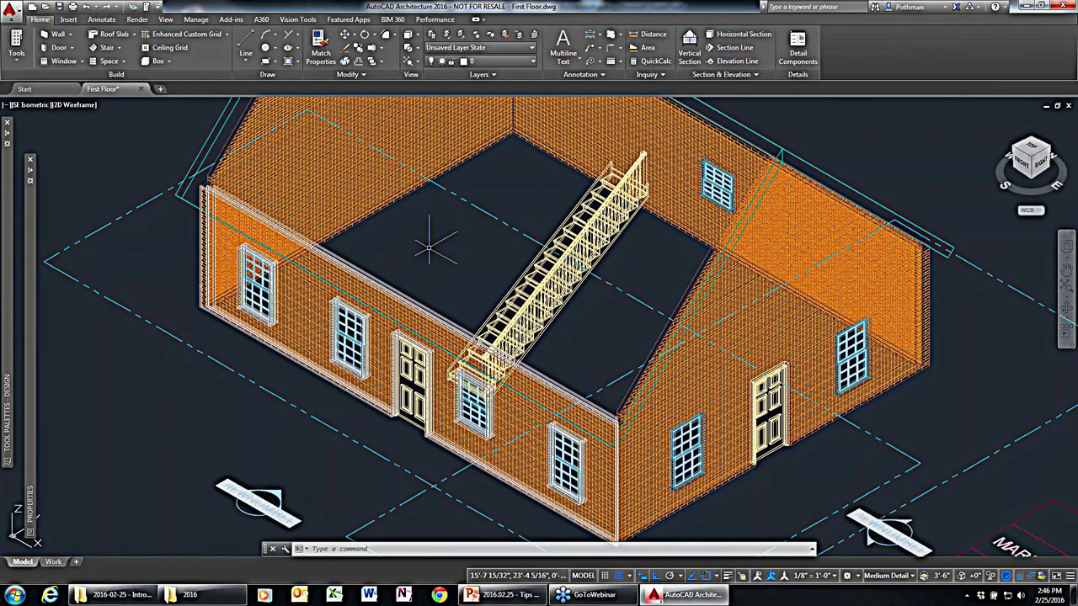
# Search the library's window styles for casement in the Styles Browser and load Casement - Double into the drawing without placing a window.
pyautogui.click(16, 53)
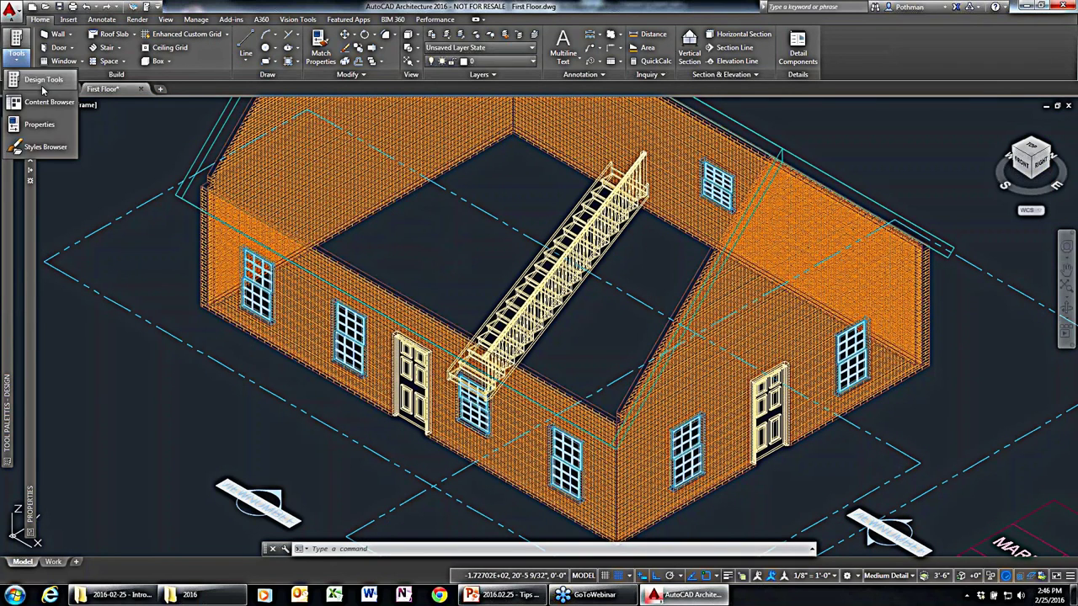
pyautogui.click(46, 148)
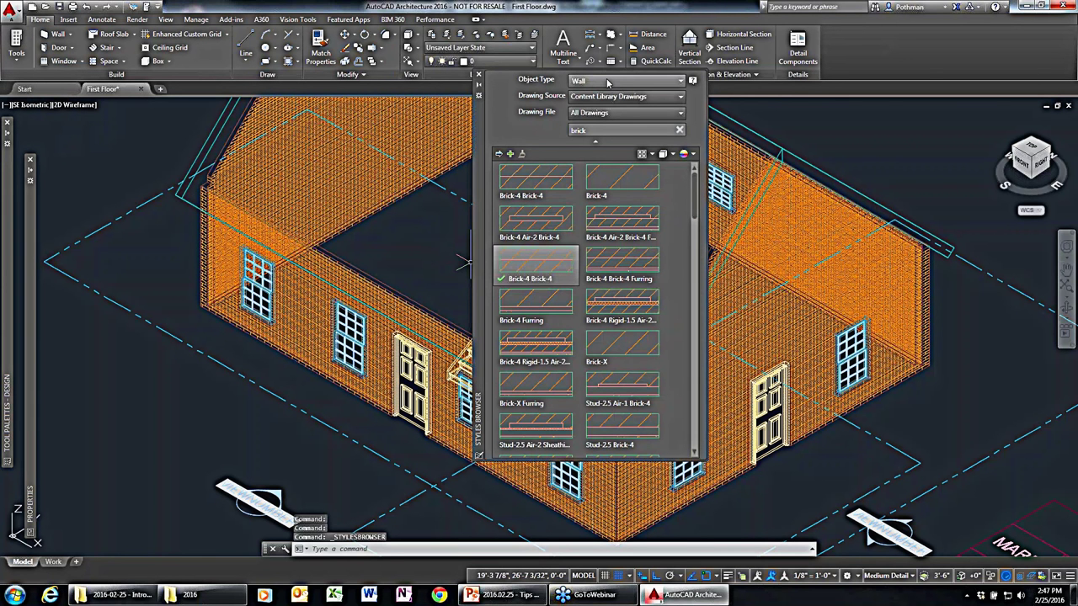
pyautogui.click(608, 81)
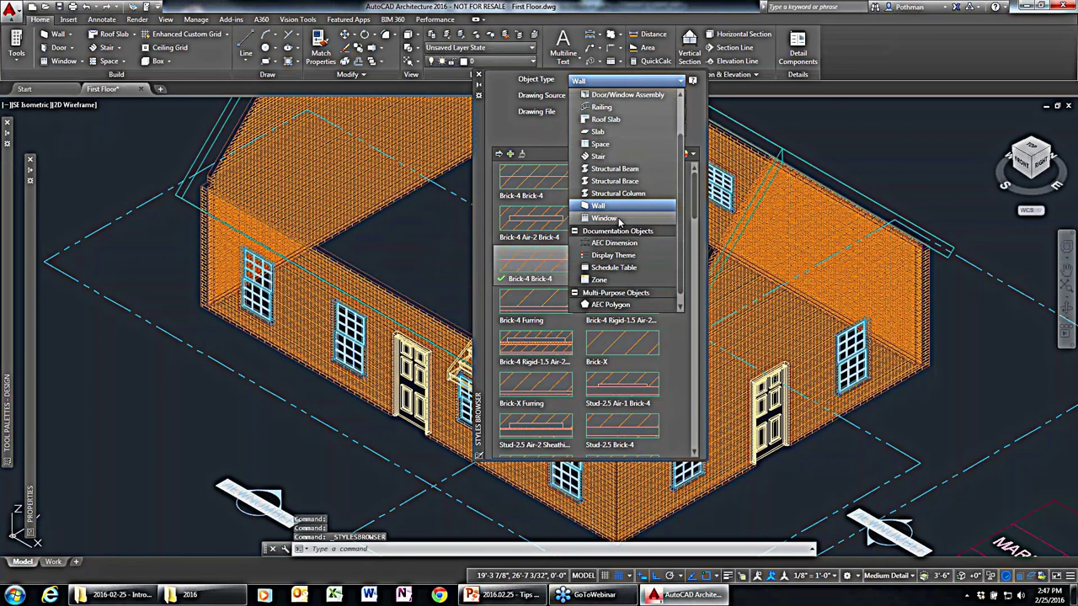
pyautogui.click(619, 220)
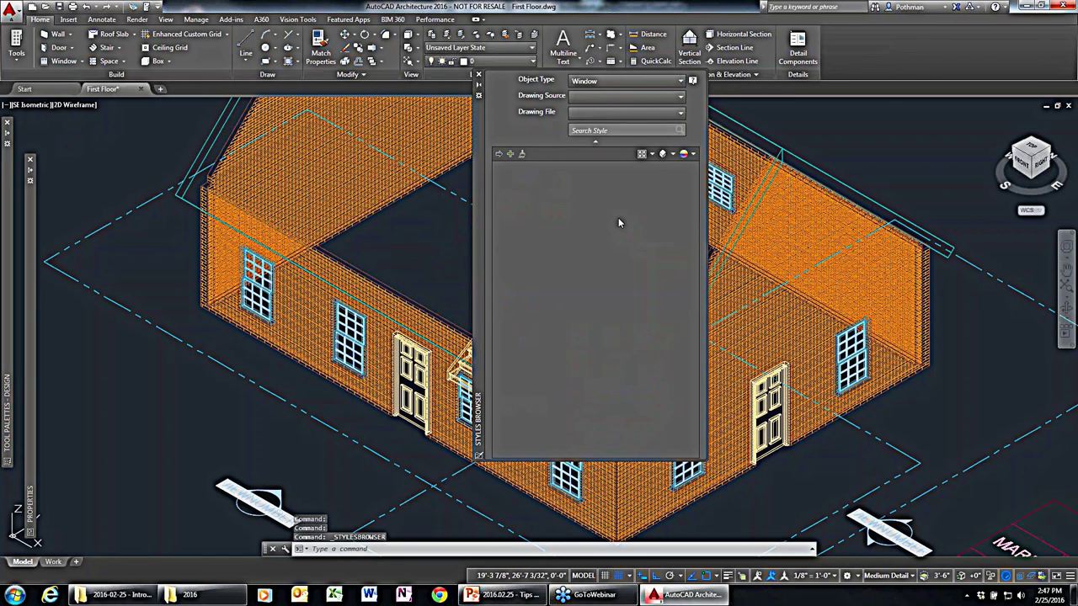
pyautogui.click(595, 130)
pyautogui.write('b')
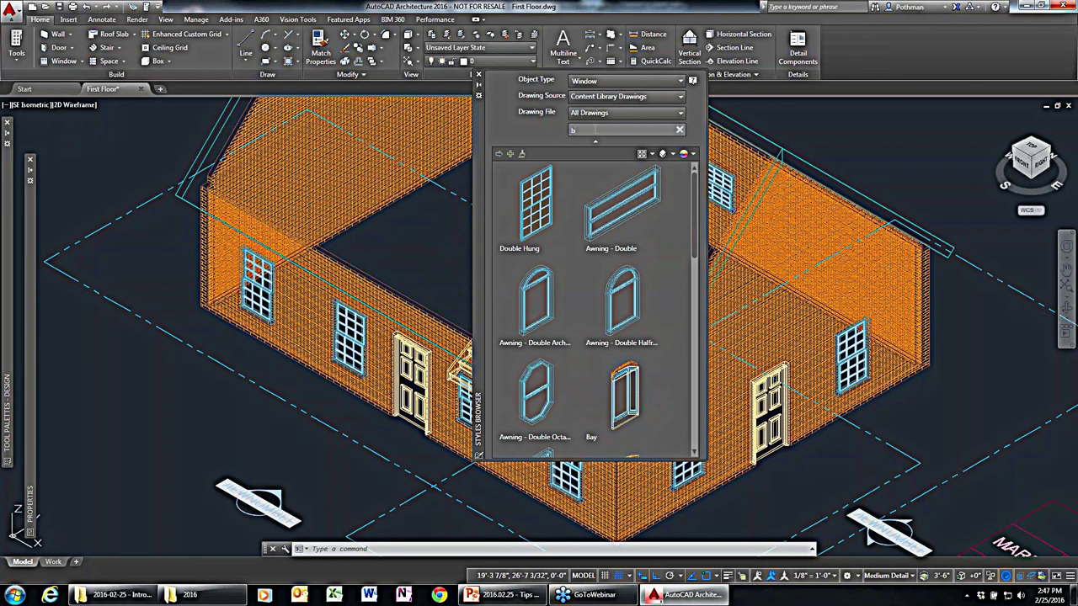
pyautogui.write('asement')
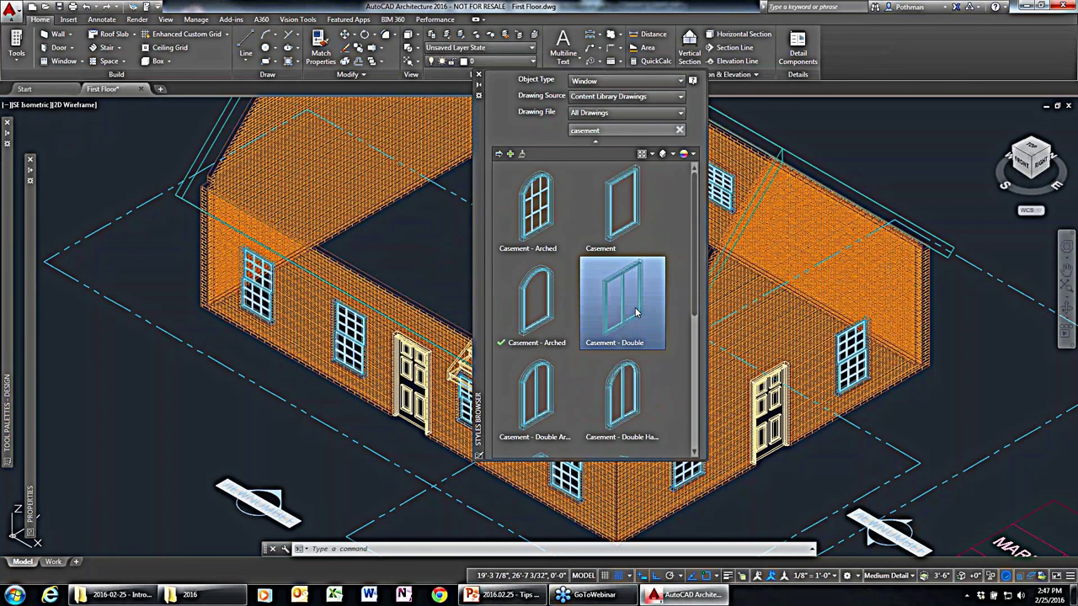
pyautogui.doubleClick(636, 312)
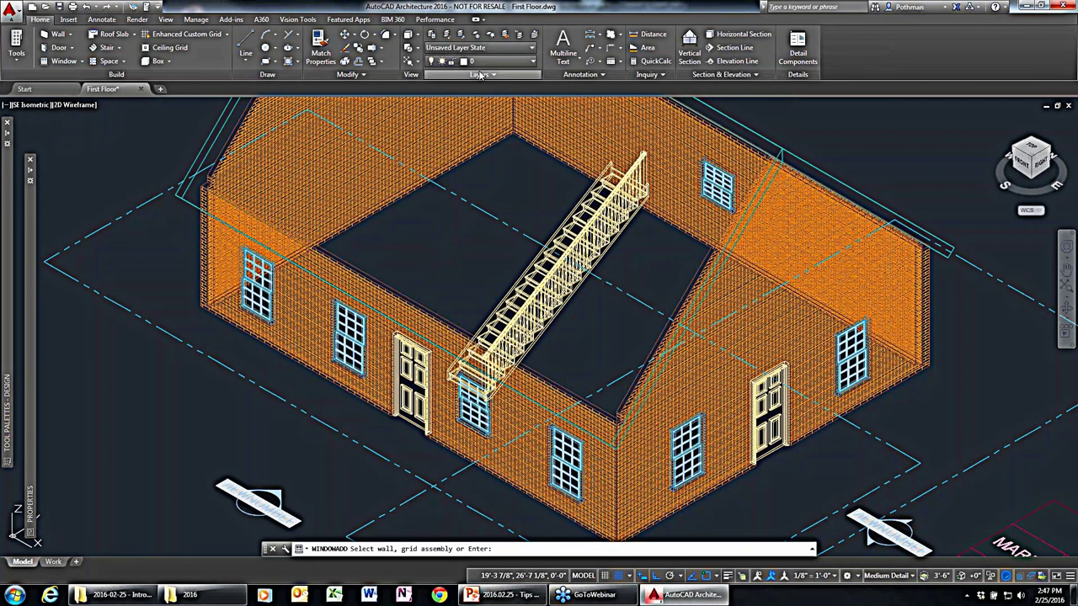
pyautogui.press('Escape')
# Change the style of the four windows in the long front wall to Casement - Double.
pyautogui.click(566, 461)
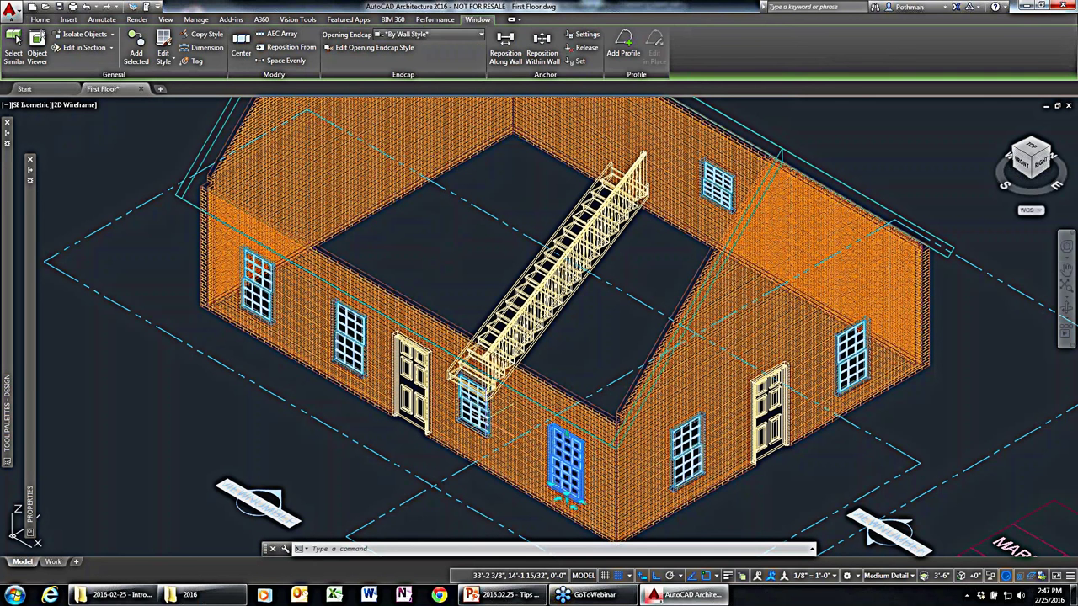
pyautogui.click(329, 338)
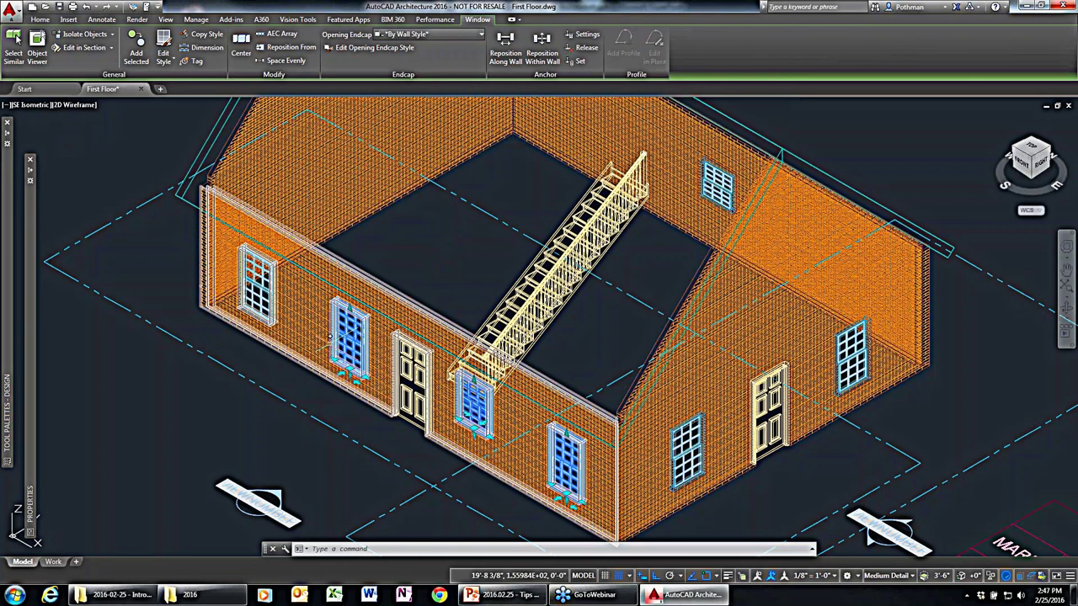
pyautogui.rightClick(330, 337)
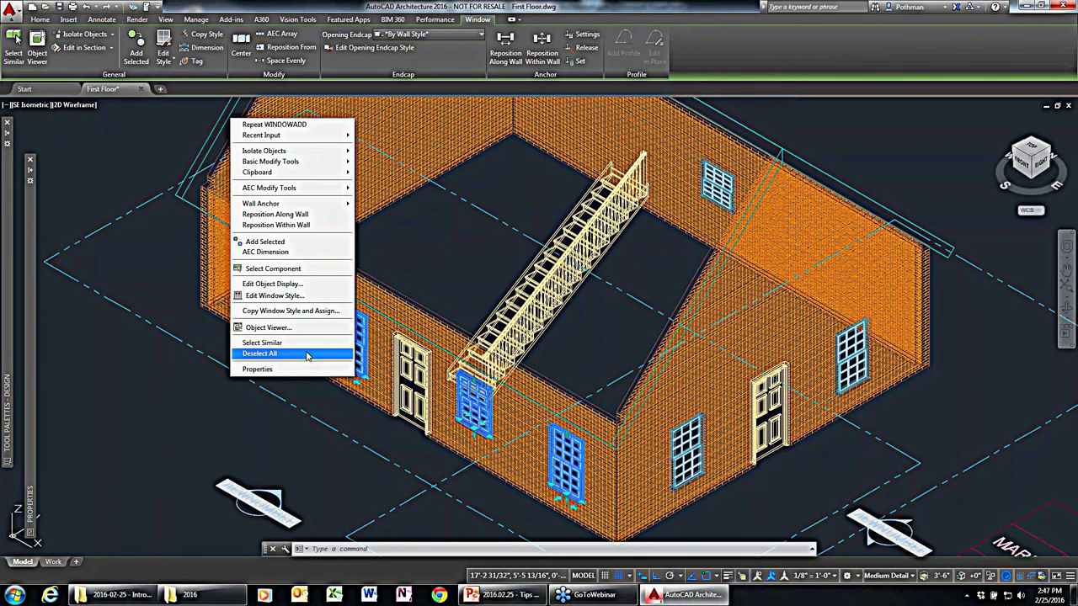
pyautogui.click(304, 369)
pyautogui.click(172, 292)
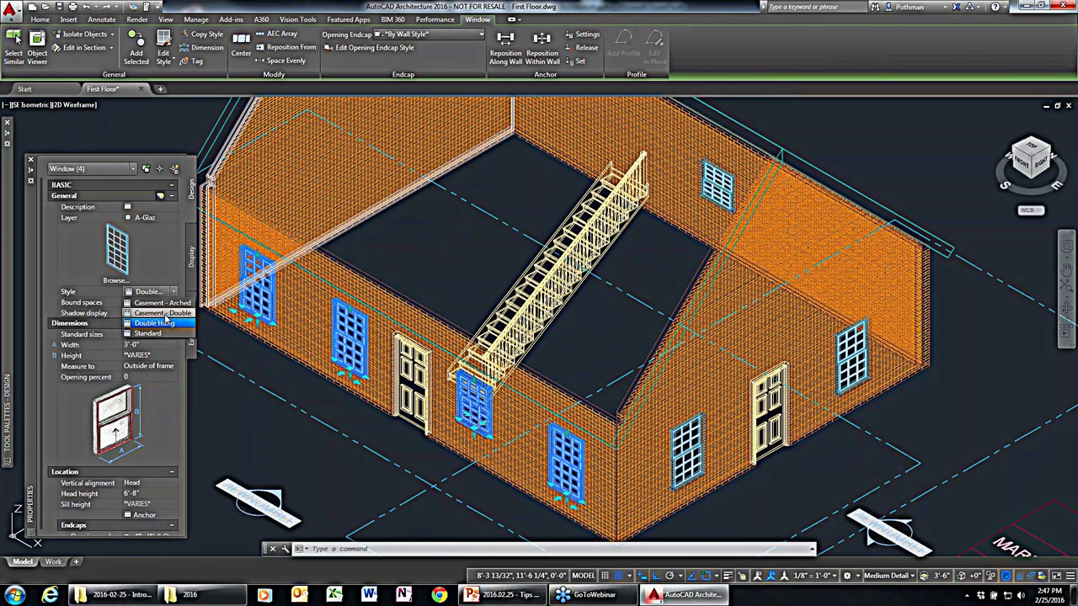
pyautogui.click(165, 314)
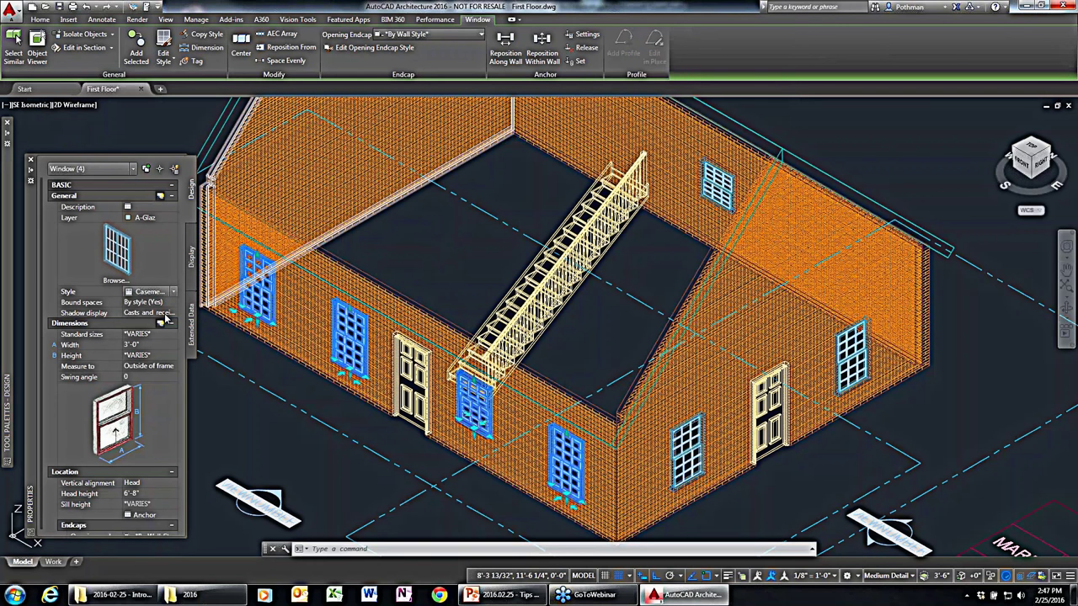
# Set the width of the four selected front windows to 5'.
pyautogui.click(143, 344)
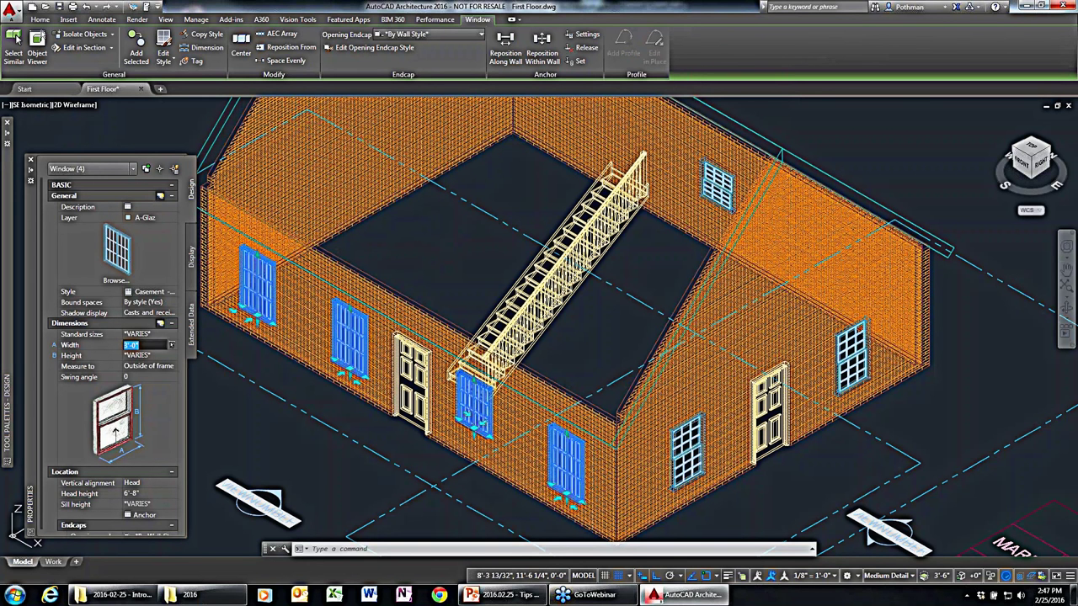
pyautogui.write("5'")
pyautogui.press('Tab')
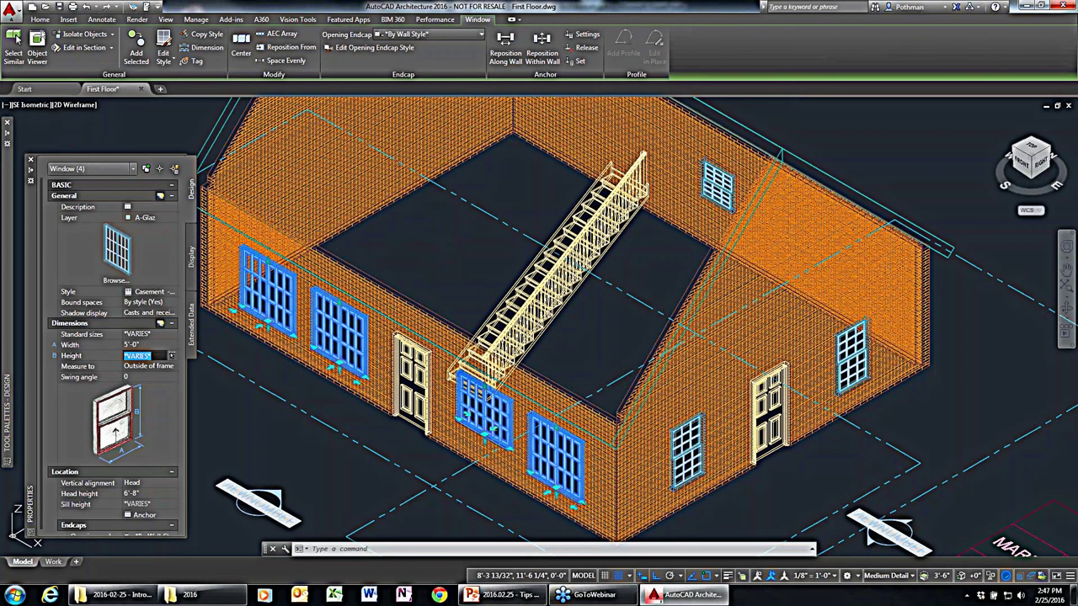
pyautogui.press('Escape')
# Set the height of the shorter front window, just beside the door at the foot of the stair, to 5'.
pyautogui.click(485, 409)
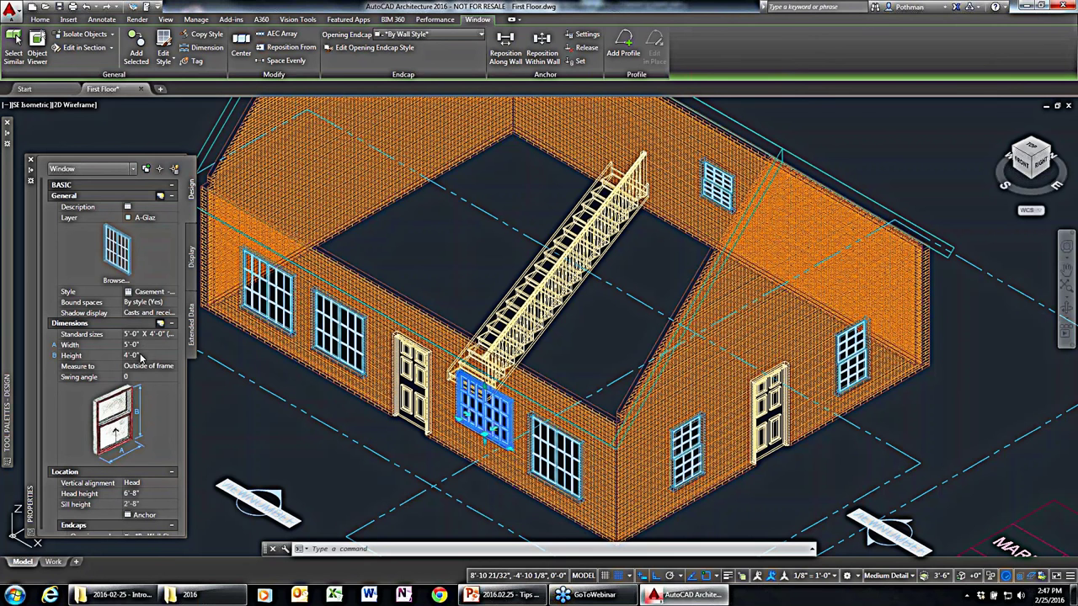
pyautogui.click(141, 357)
pyautogui.write("5'")
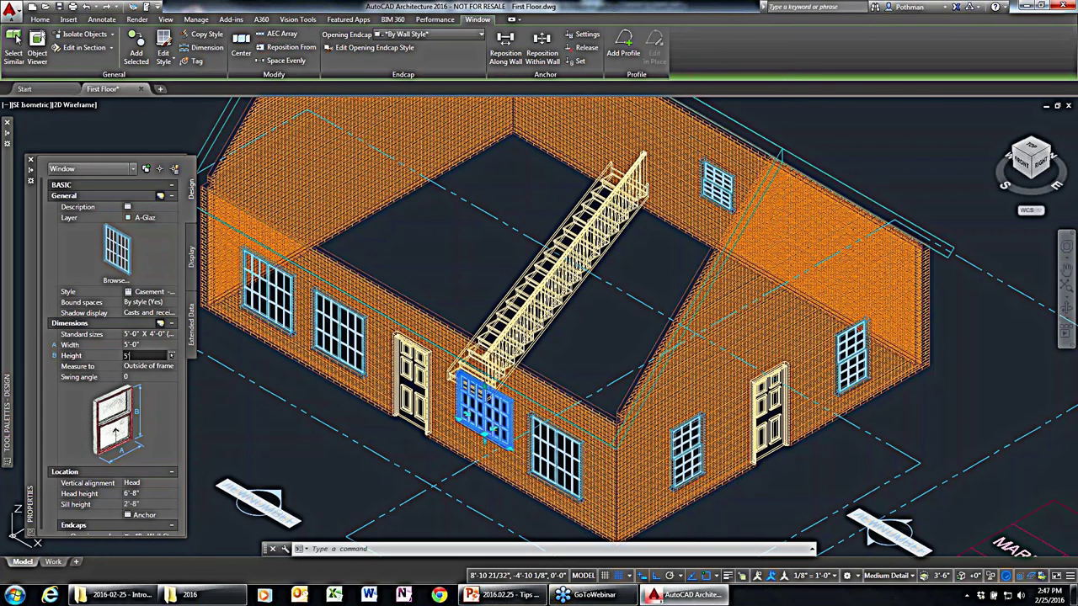
pyautogui.press('Return')
pyautogui.press('Escape')
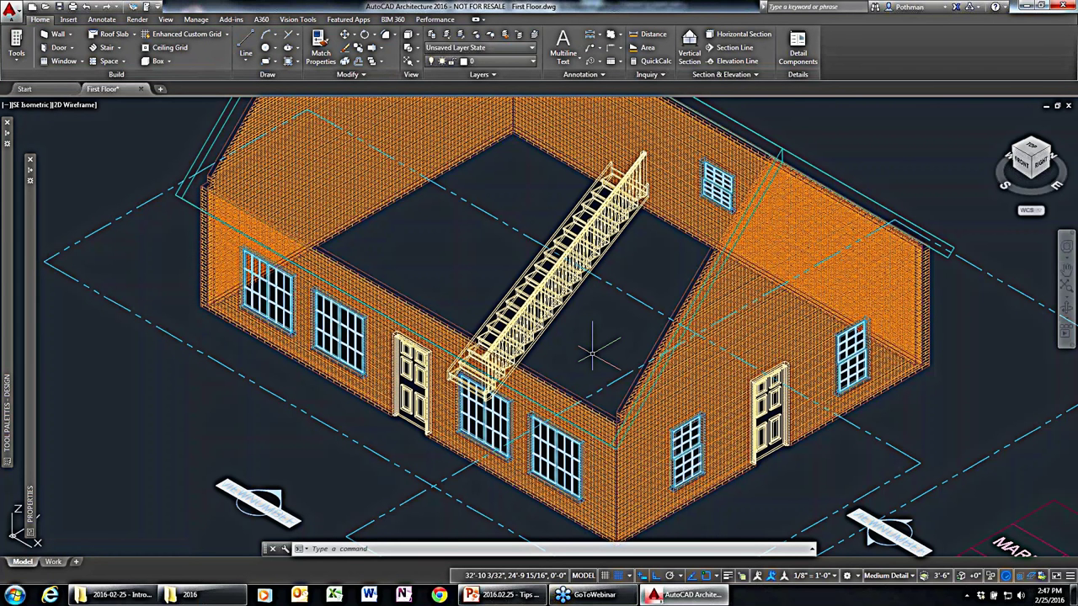
# Set the rise of the building's gable roof to 5 in the lower slope properties.
pyautogui.scroll(-2, 592, 352)
pyautogui.scroll(-2, 592, 352)
pyautogui.scroll(2, 617, 325)
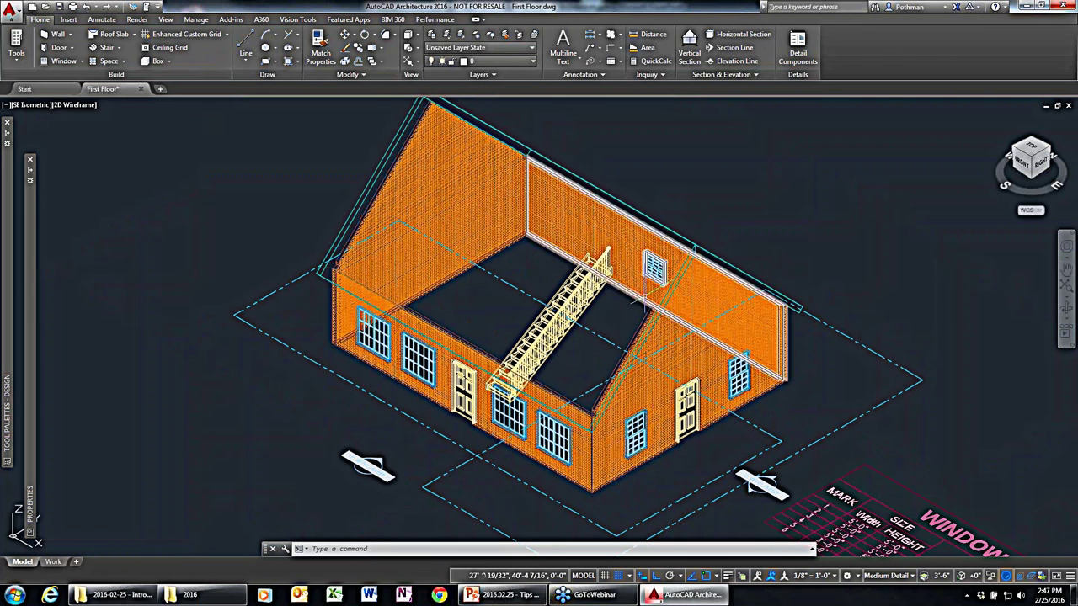
pyautogui.click(664, 223)
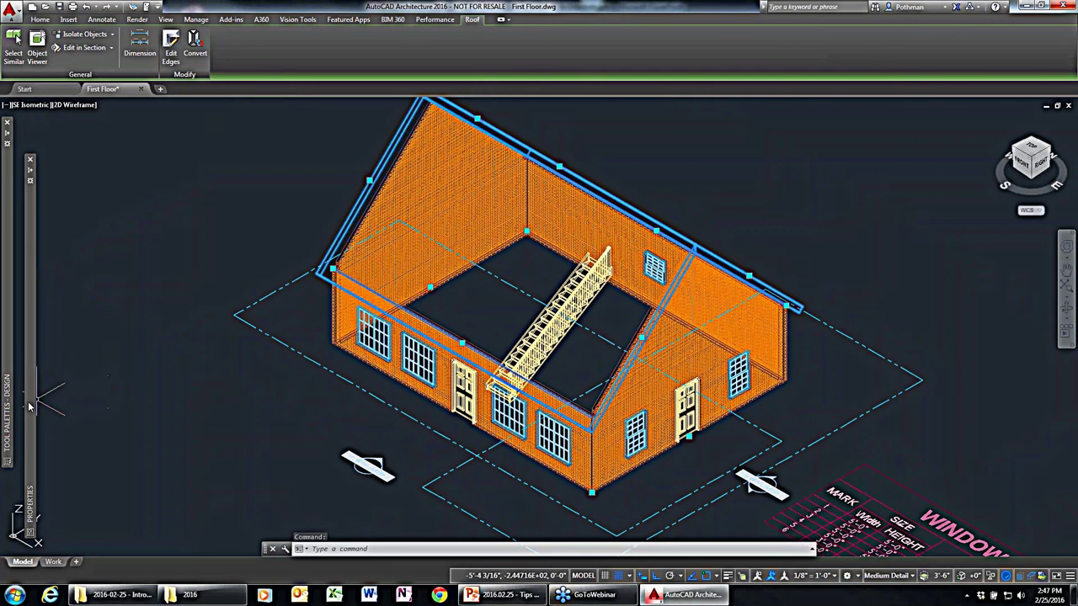
pyautogui.moveTo(29, 407)
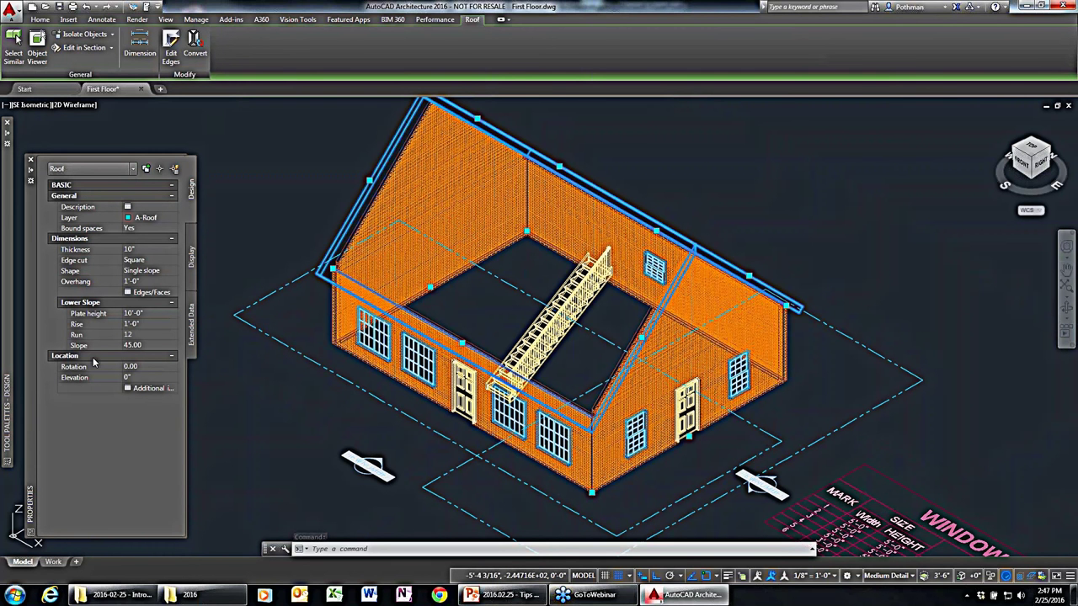
pyautogui.click(143, 324)
pyautogui.write('5')
pyautogui.press('Tab')
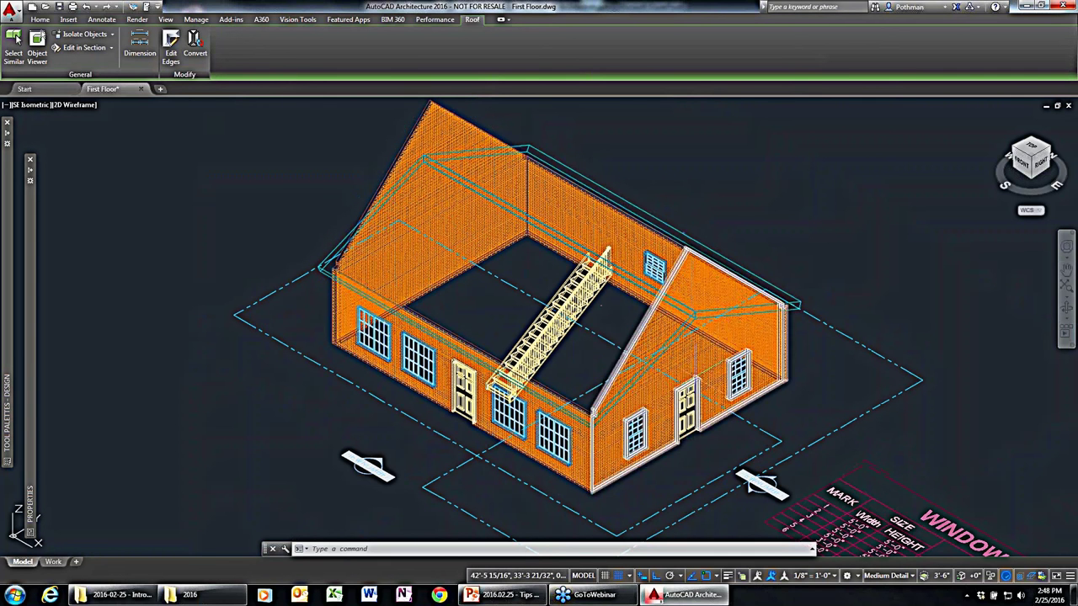
# Modify the roof line of the gable-end wall with the door by auto-projecting it to the roof.
pyautogui.click(671, 360)
pyautogui.rightClick(665, 337)
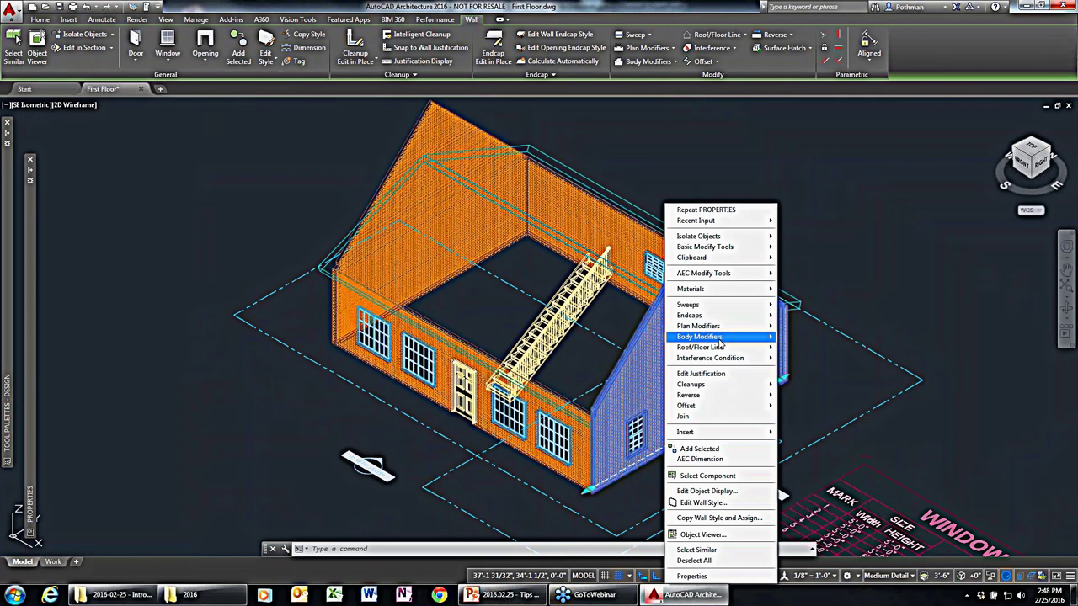
pyautogui.moveTo(707, 347)
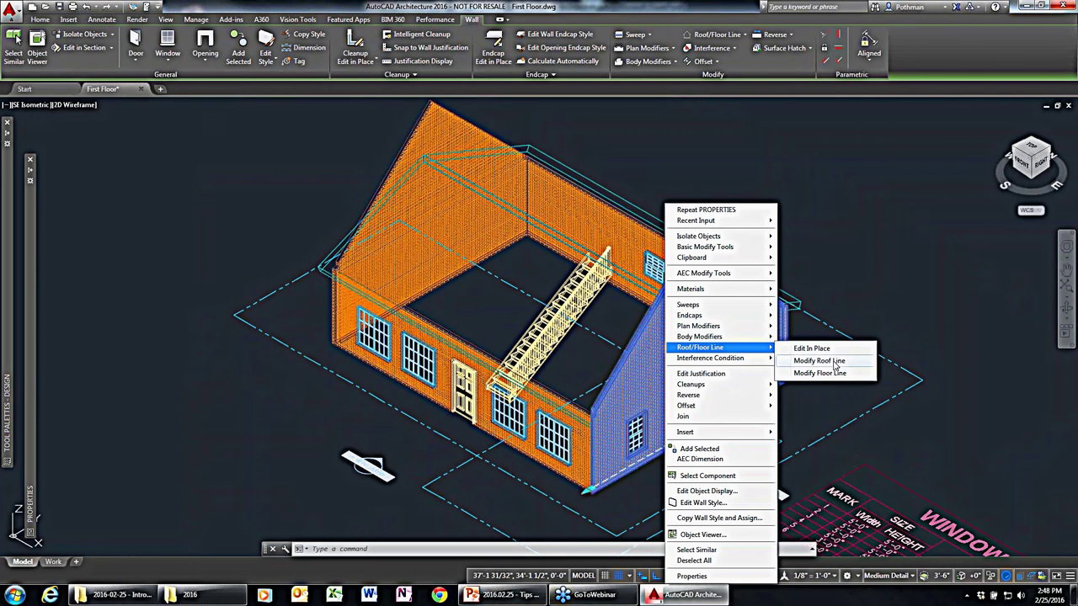
pyautogui.click(834, 363)
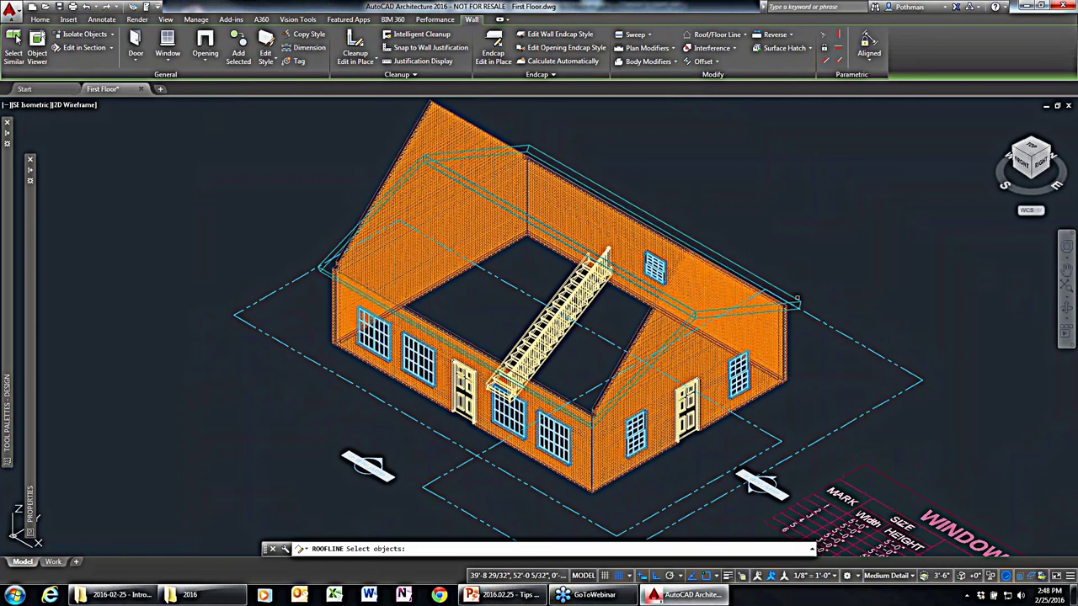
pyautogui.click(797, 300)
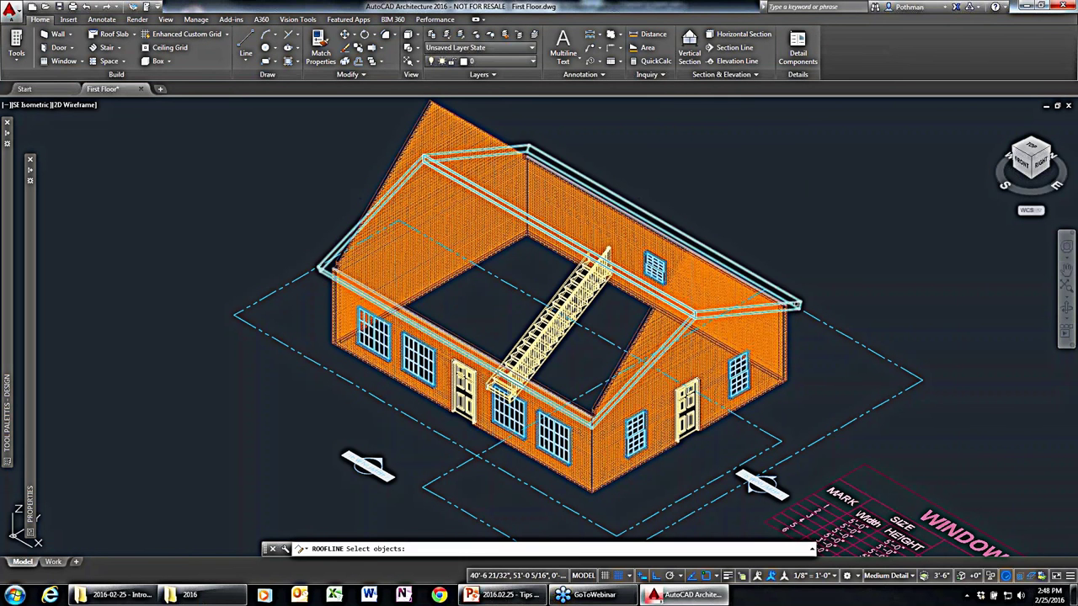
pyautogui.press('Return')
pyautogui.press('Escape')
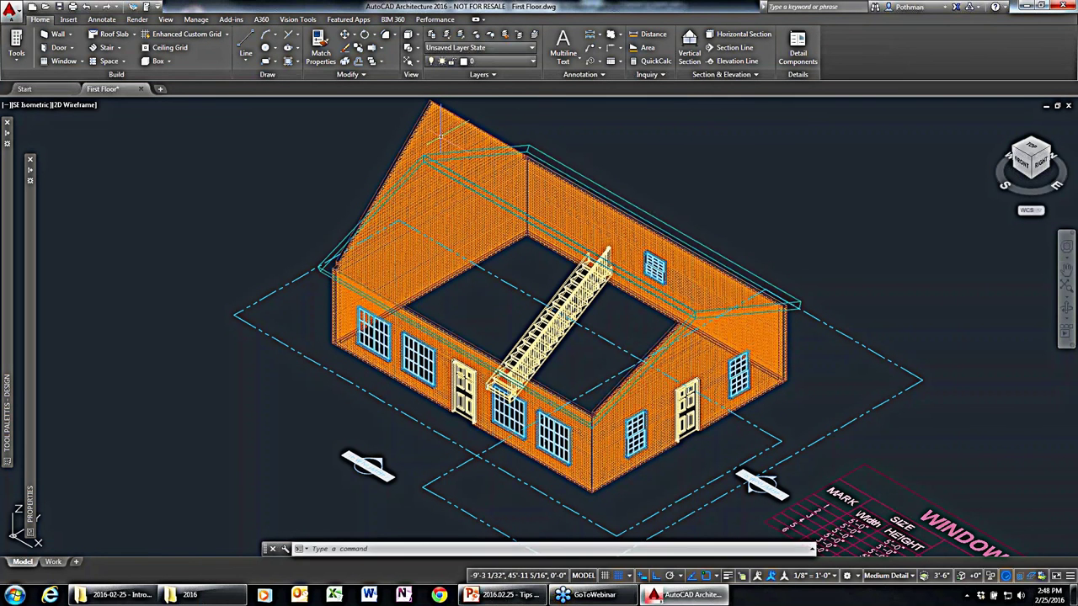
# Modify the roof line of the opposite gable-end wall by auto-projecting it to the same roof.
pyautogui.click(439, 134)
pyautogui.rightClick(440, 135)
pyautogui.moveTo(522, 280)
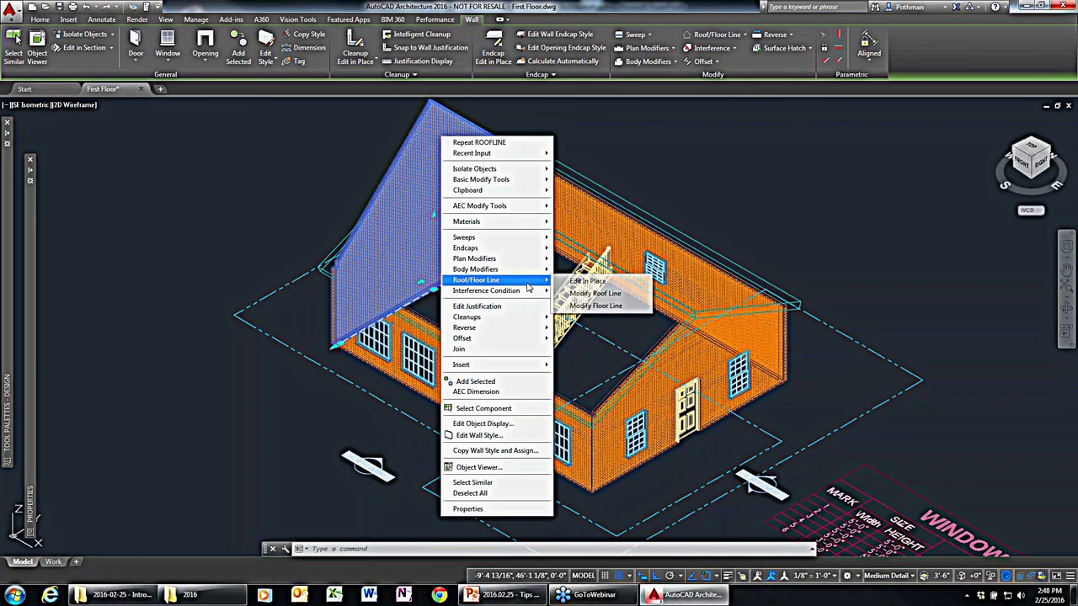
pyautogui.click(613, 295)
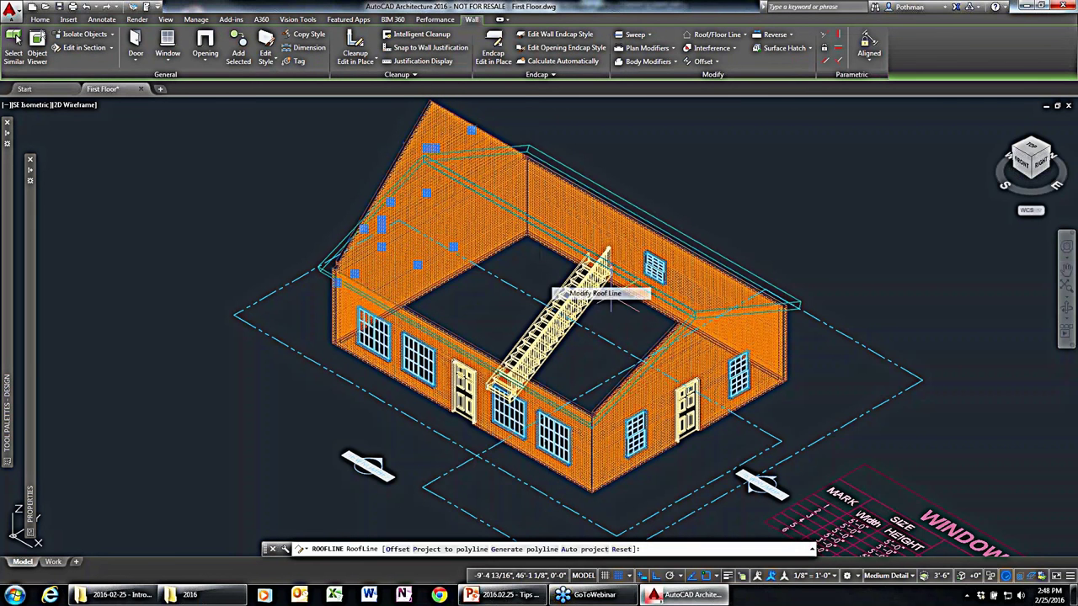
pyautogui.press('a')
pyautogui.press('Return')
pyautogui.click(536, 139)
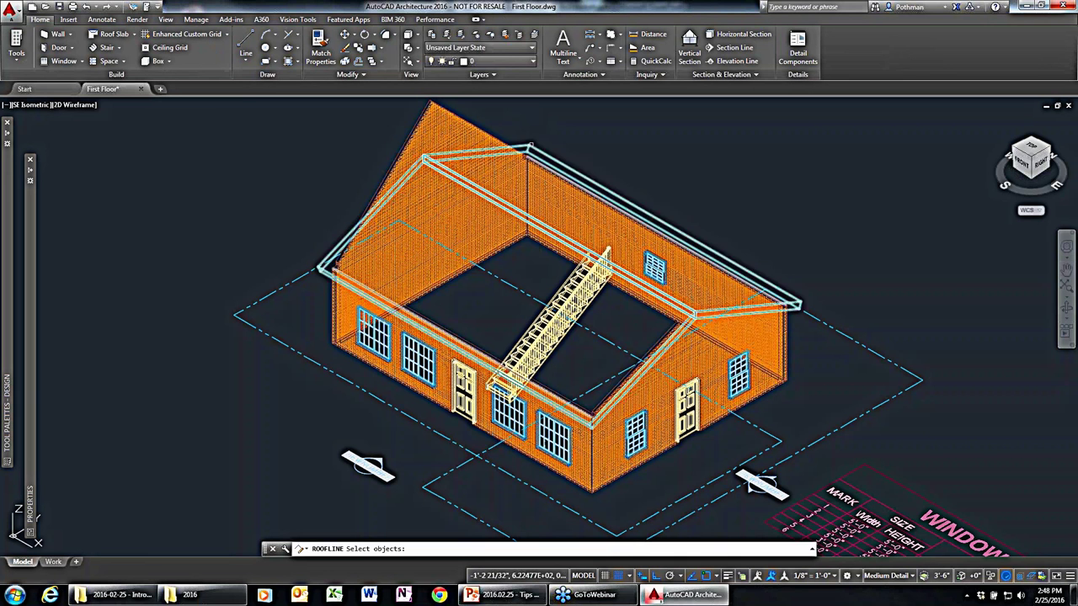
pyautogui.press('Return')
pyautogui.press('Return')
# Display the model in the Realistic visual style and examine the roof, brick walls, windows and doors up close.
pyautogui.scroll(-4, 769, 428)
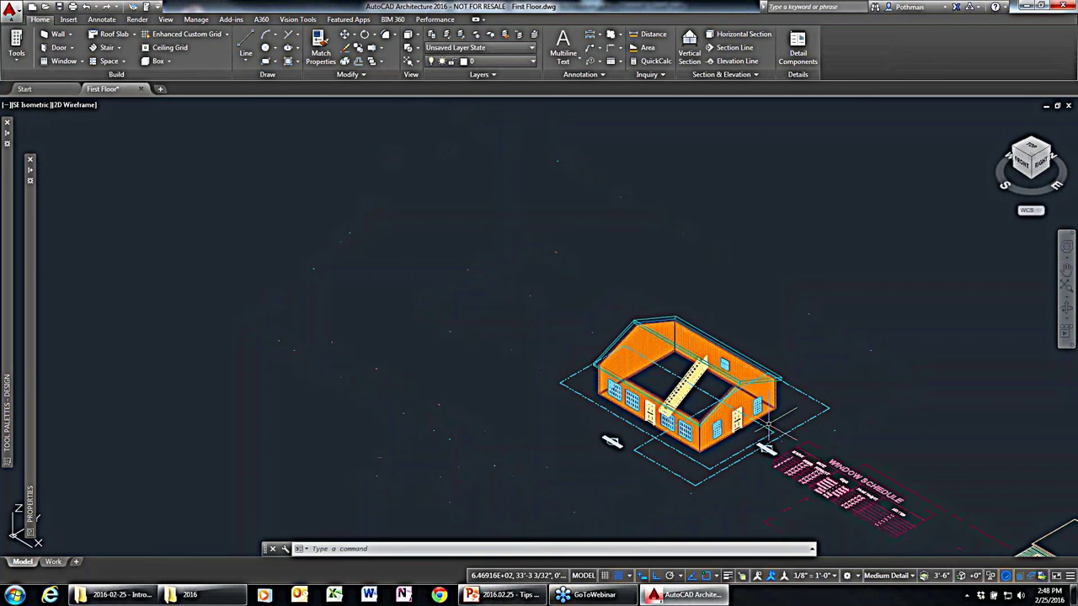
pyautogui.scroll(2, 768, 427)
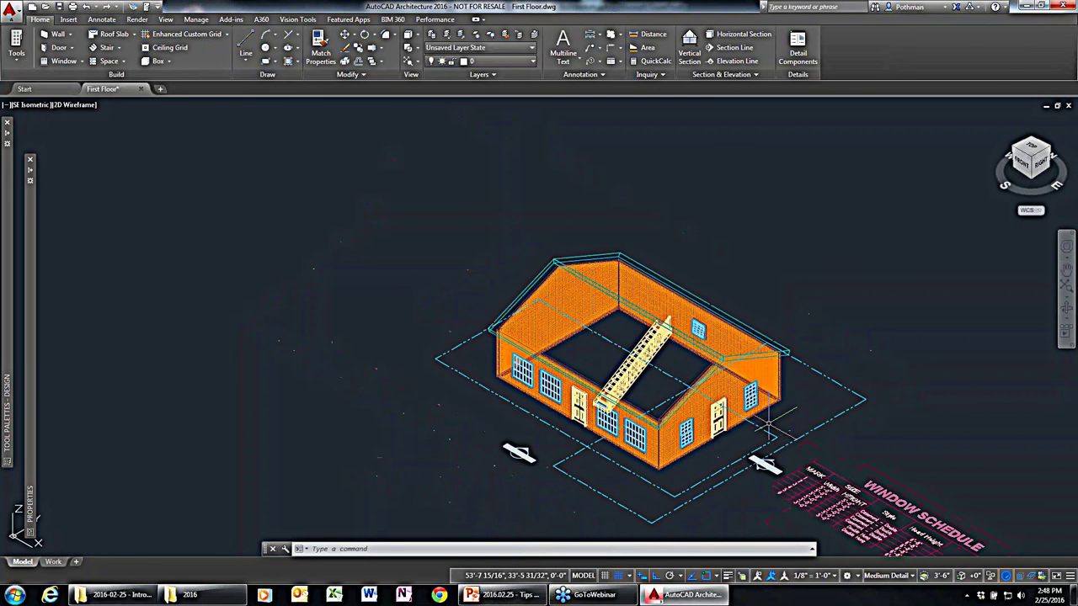
pyautogui.click(76, 105)
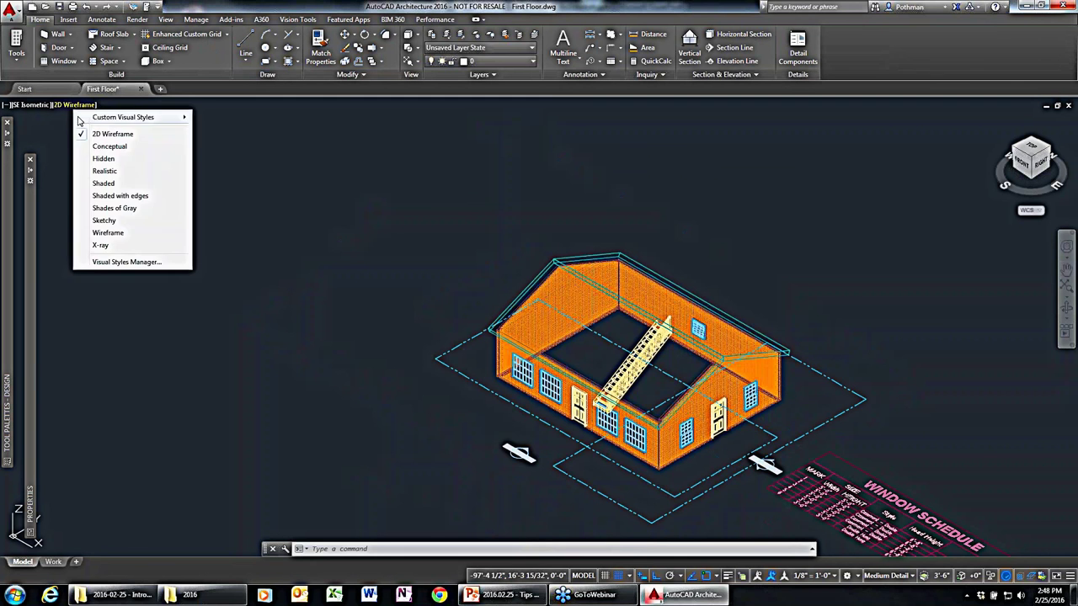
pyautogui.click(105, 171)
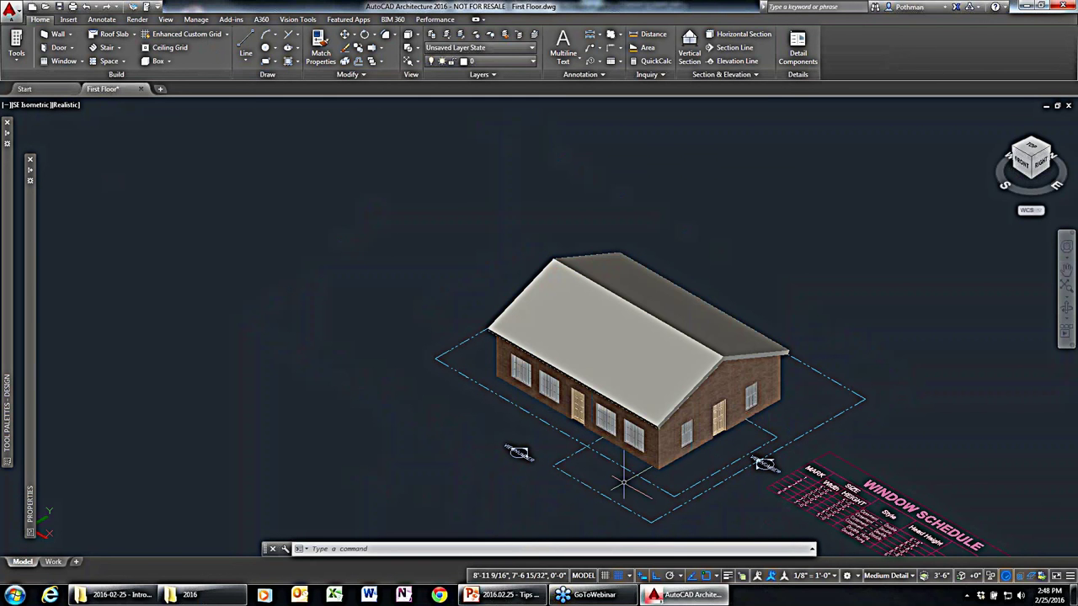
pyautogui.scroll(3, 624, 482)
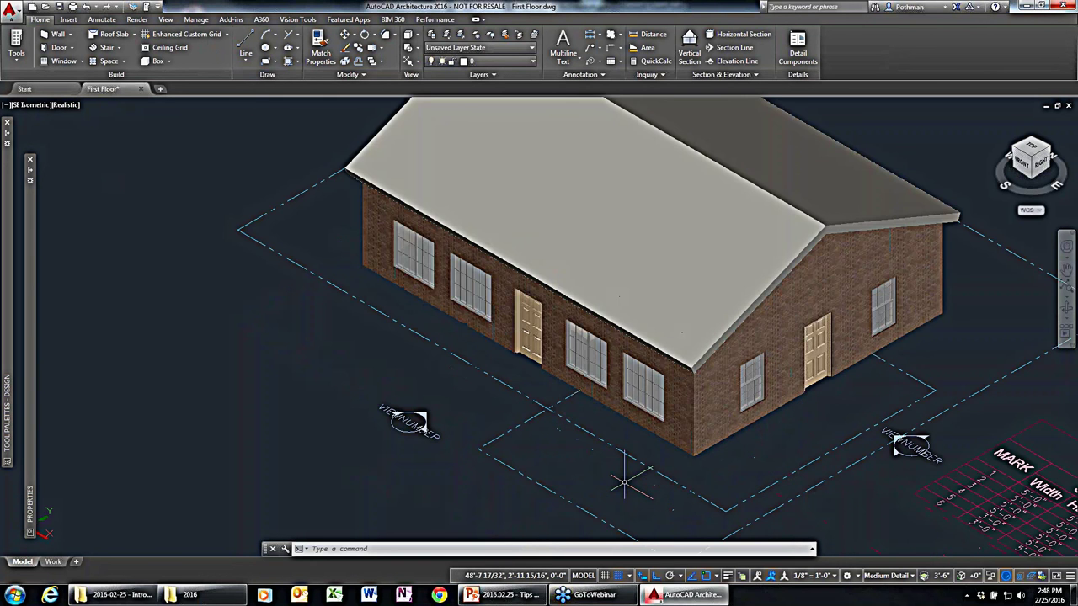
pyautogui.scroll(2, 624, 483)
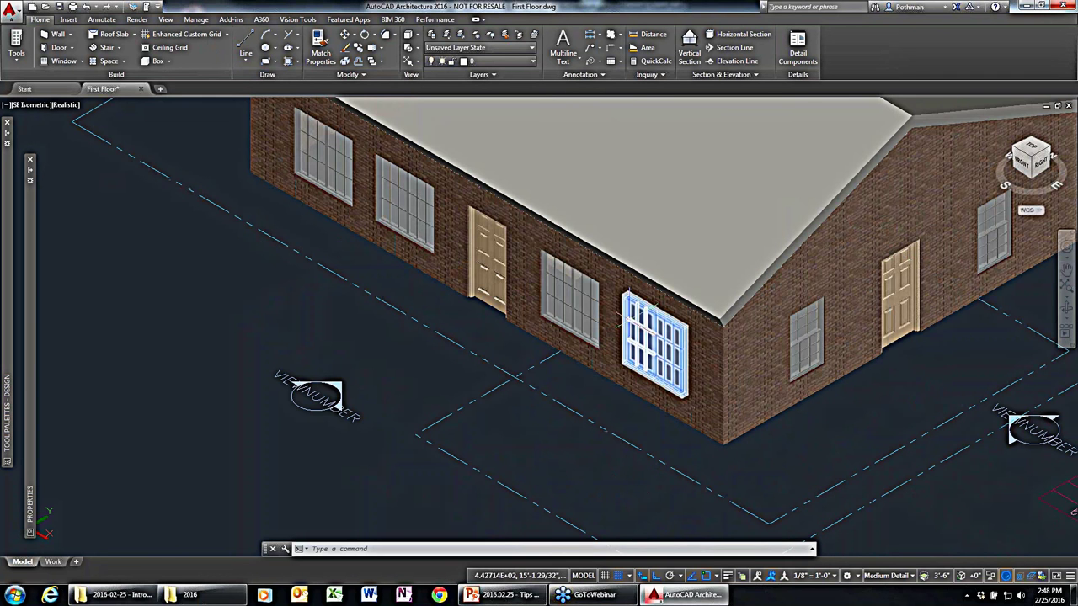
pyautogui.scroll(1, 623, 324)
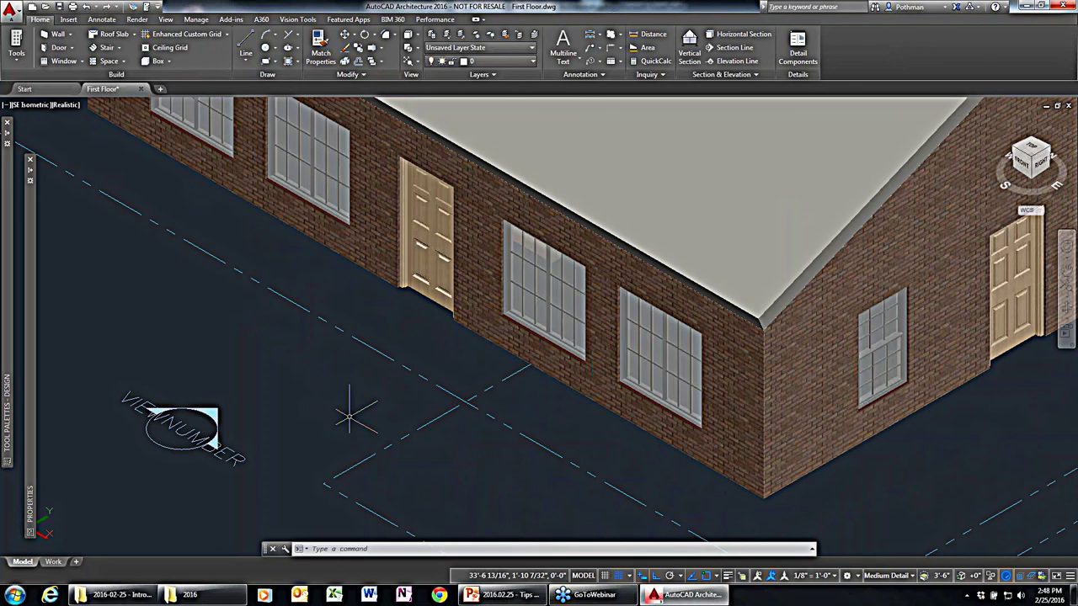
pyautogui.scroll(-5, 349, 417)
pyautogui.press('Escape')
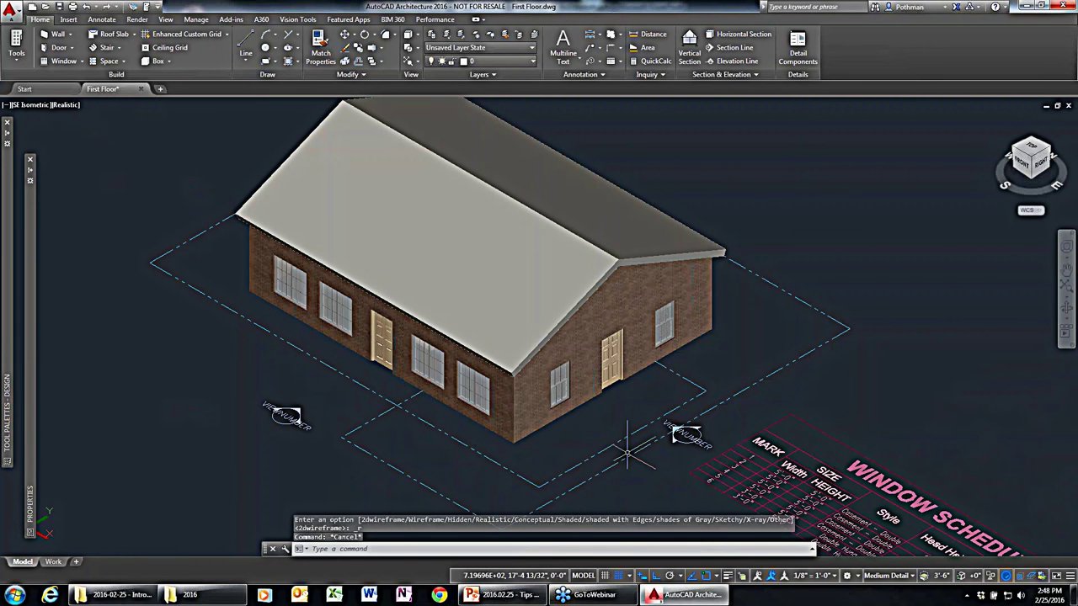
# Restore the 2D Wireframe visual style and return to the plan view of the current UCS.
pyautogui.click(64, 105)
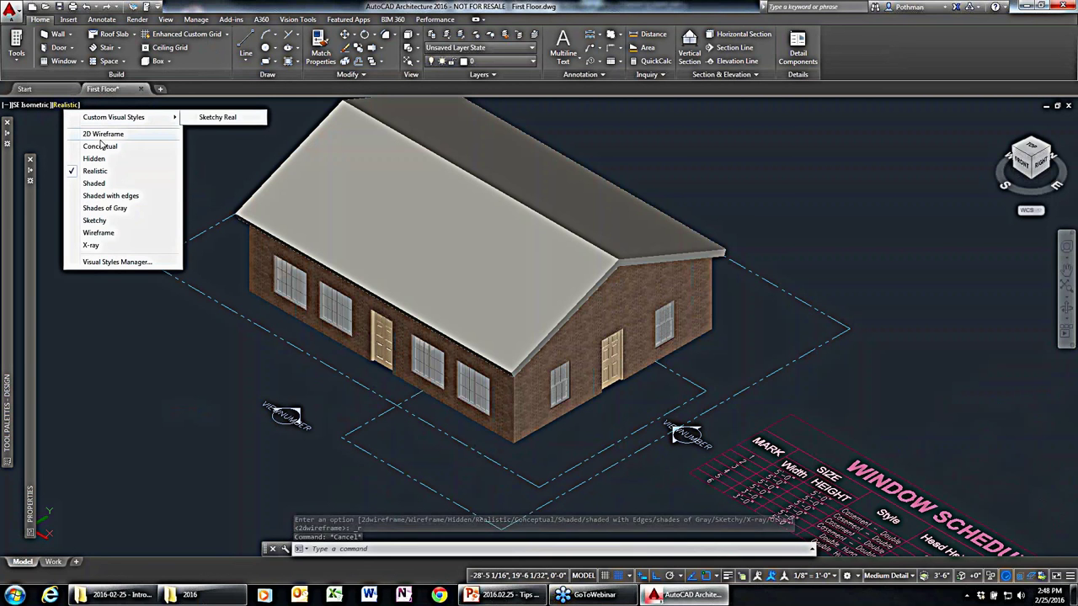
pyautogui.click(103, 134)
pyautogui.write('plan')
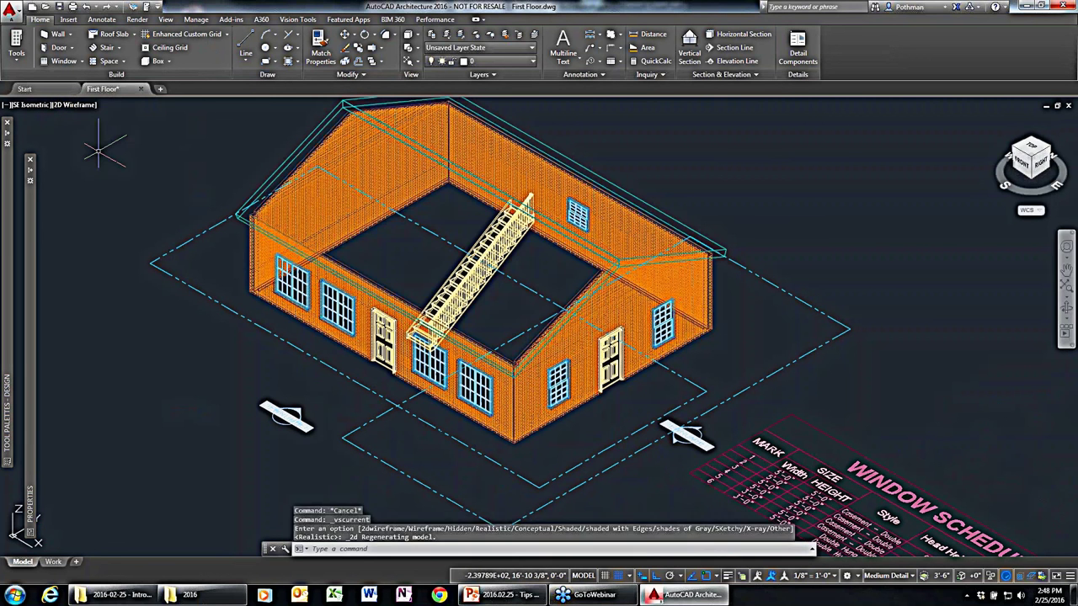
pyautogui.press('Return')
pyautogui.press('Return')
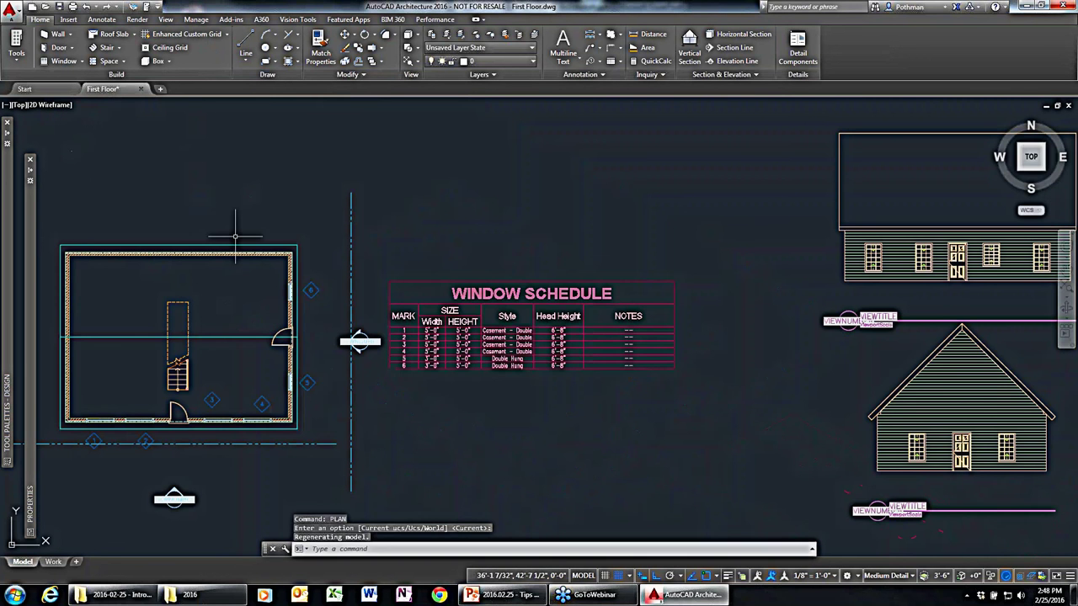
pyautogui.press('Escape')
# Check the window schedule's sizes and styles, and refresh the 2D elevation of the long front wall.
pyautogui.scroll(5, 491, 360)
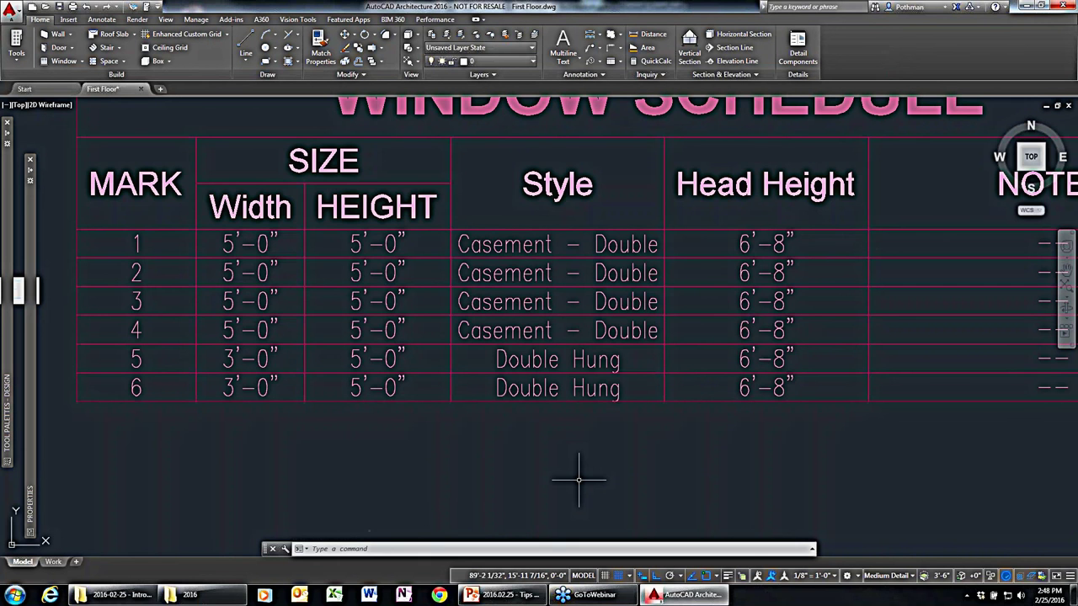
pyautogui.scroll(-6, 589, 469)
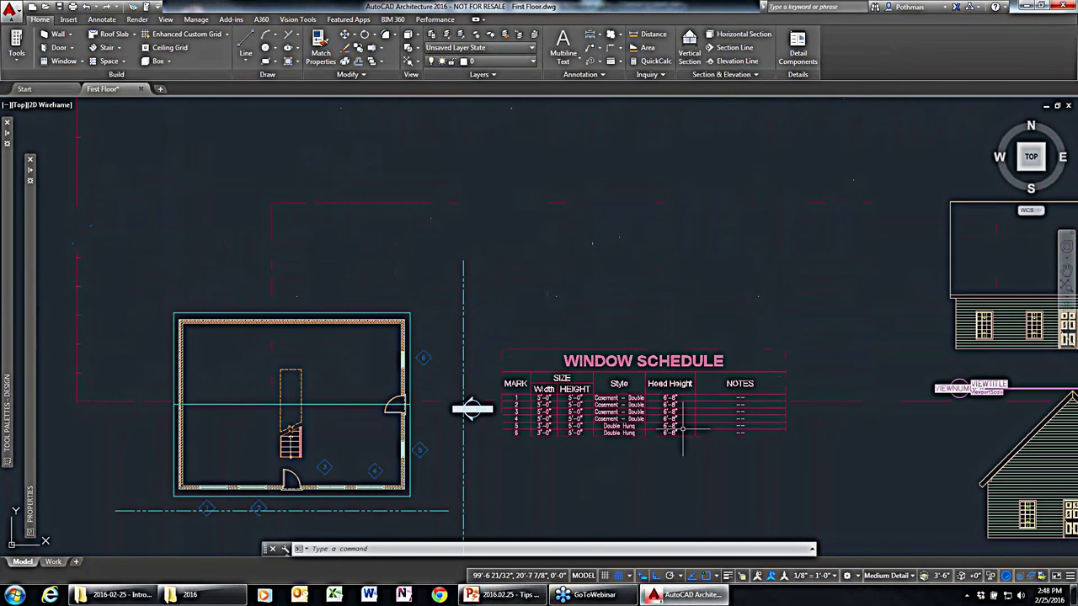
pyautogui.moveTo(682, 429)
pyautogui.mouseDown(button='middle')
pyautogui.moveTo(660, 227)
pyautogui.moveTo(536, 280)
pyautogui.mouseUp(button='middle')
pyautogui.click(539, 253)
pyautogui.rightClick(664, 253)
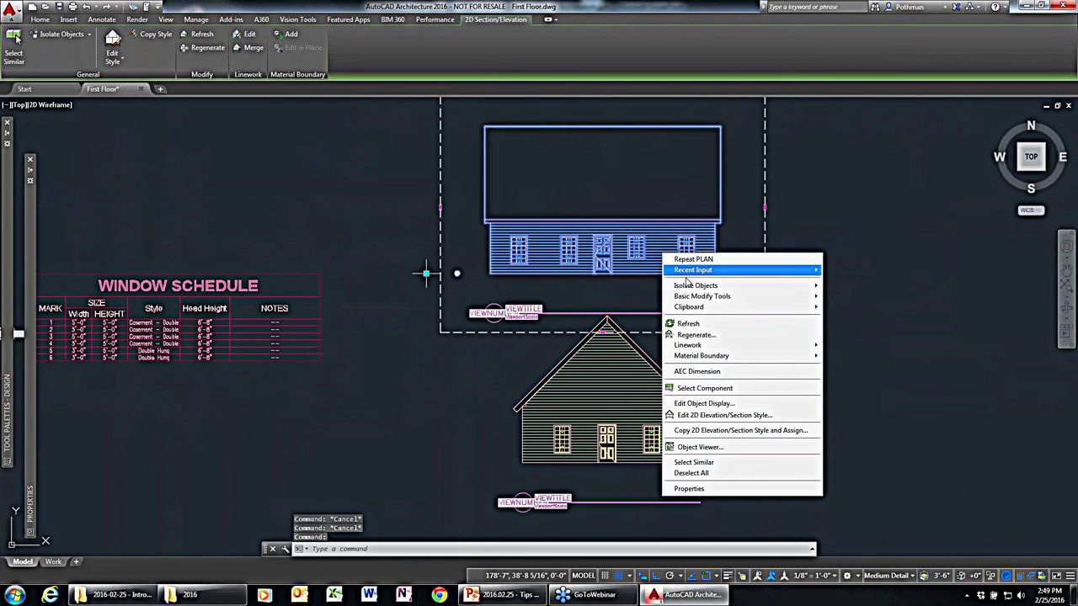
pyautogui.click(713, 328)
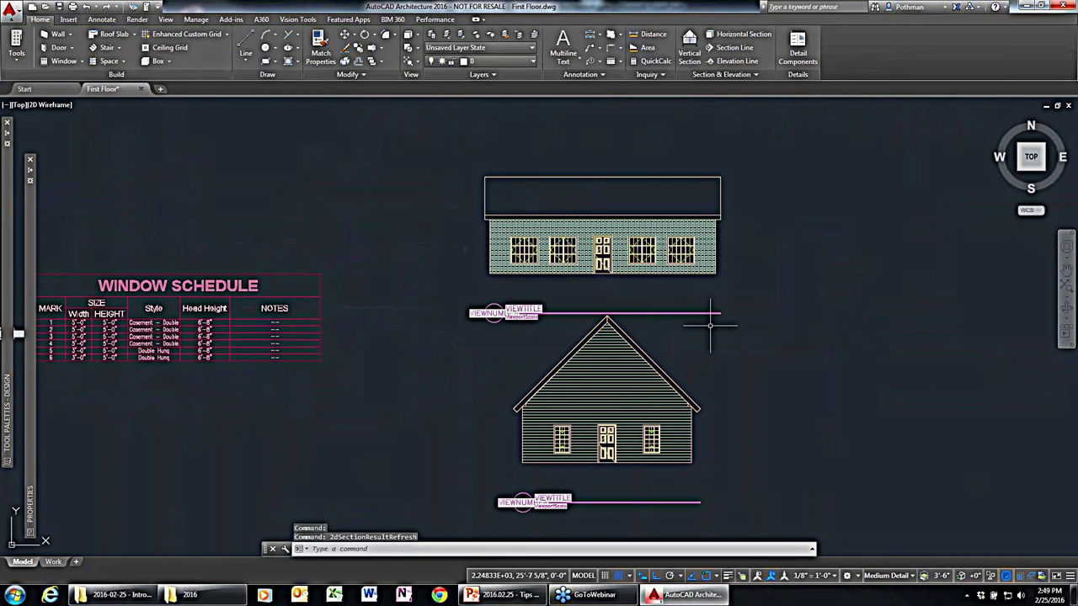
# Refresh the 2D elevation of the gable end from the modified model and clear the selection.
pyautogui.click(657, 388)
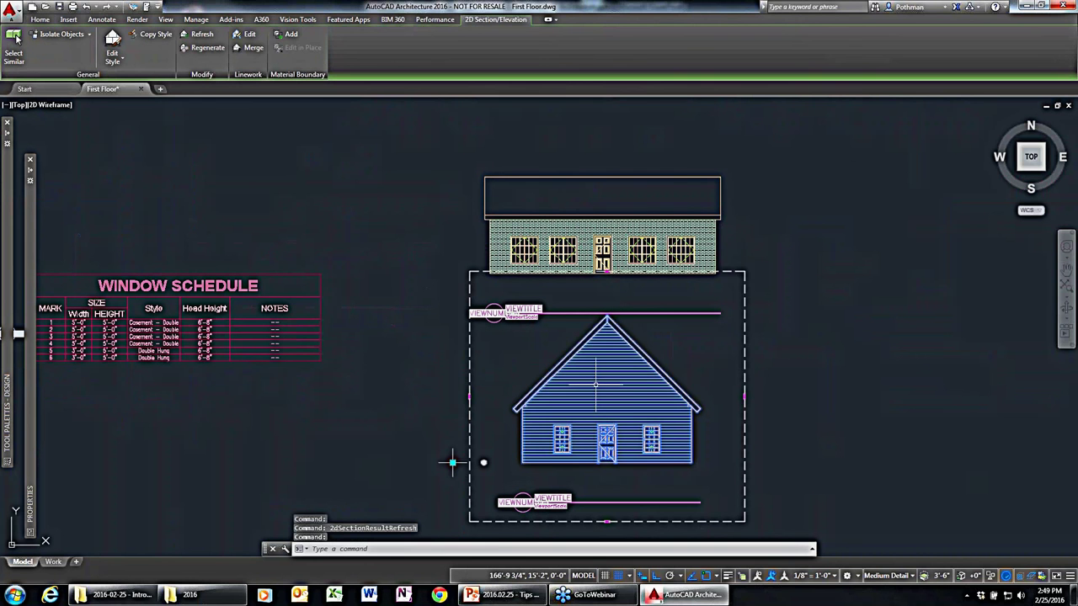
pyautogui.rightClick(596, 144)
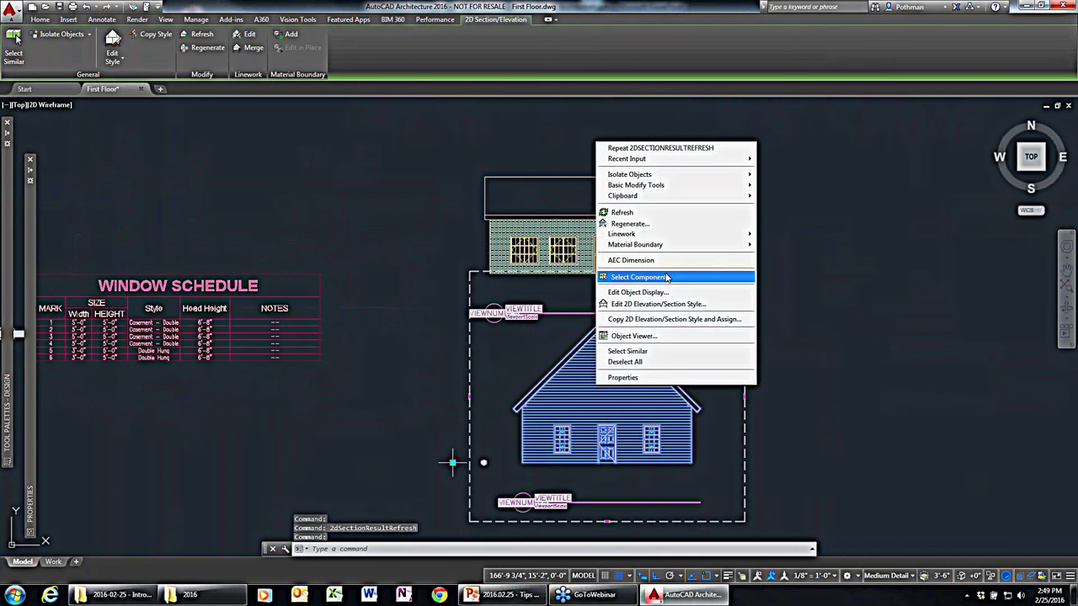
pyautogui.press('Escape')
pyautogui.press('Escape')
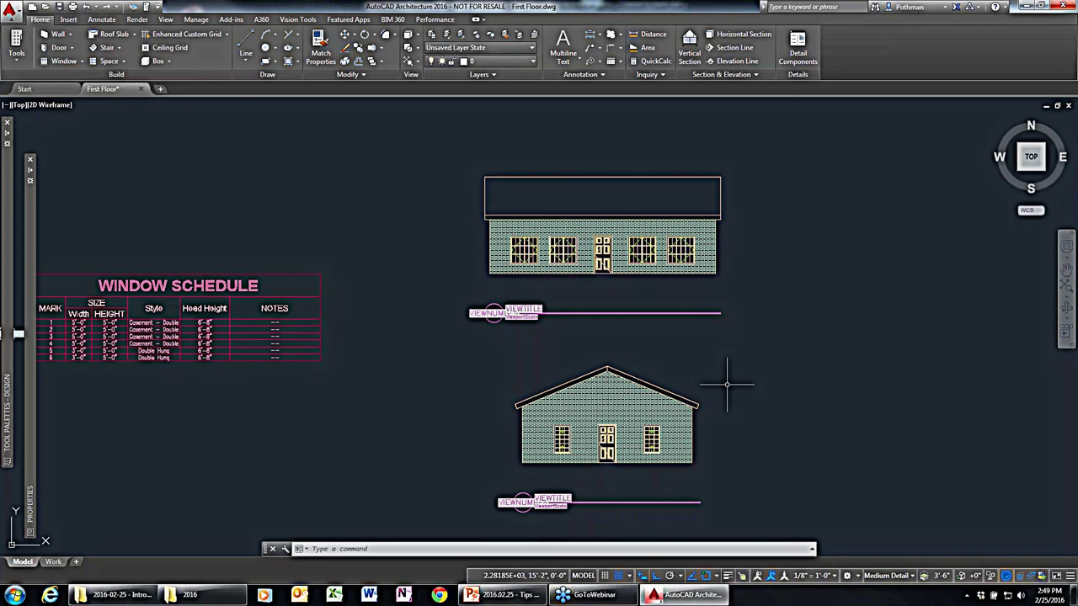
# Switch to the PowerPoint presentation, start the slide show from the current slide and advance to the "Thank you for joining us!" slide.
pyautogui.click(529, 599)
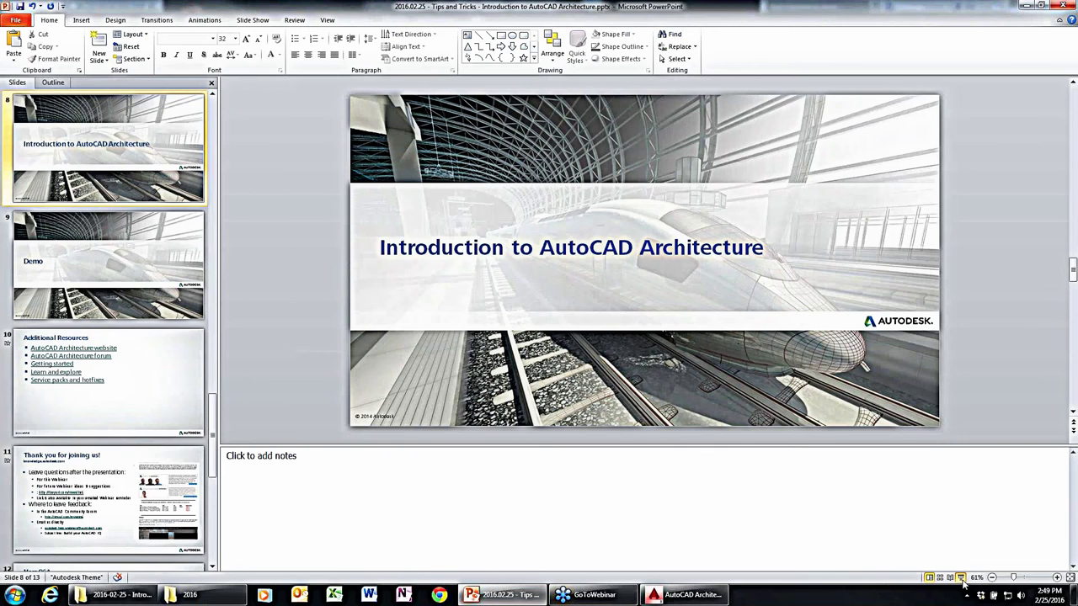
pyautogui.click(961, 578)
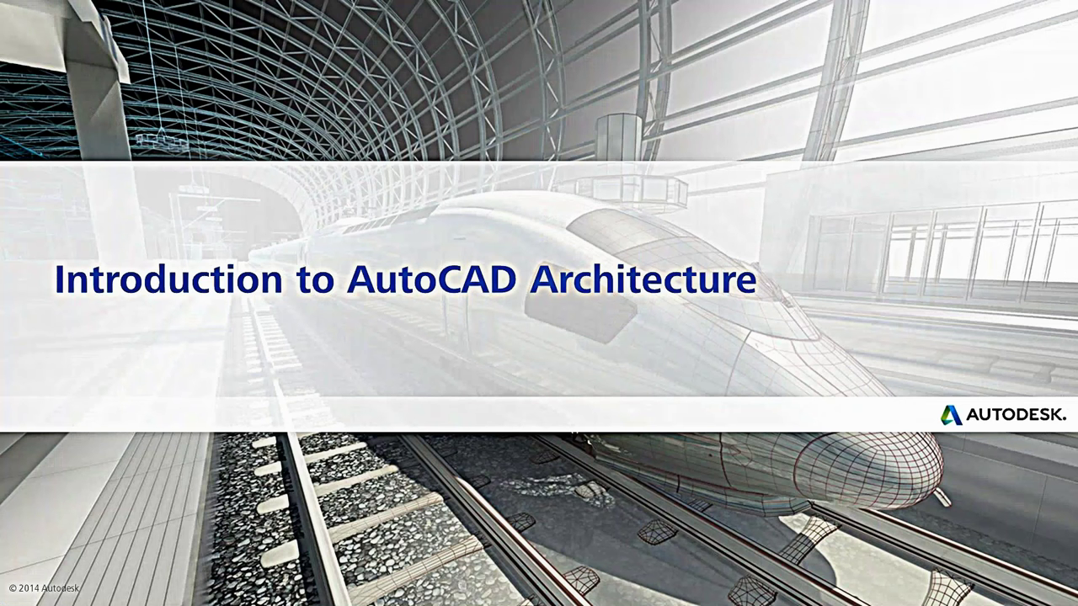
pyautogui.press('Right')
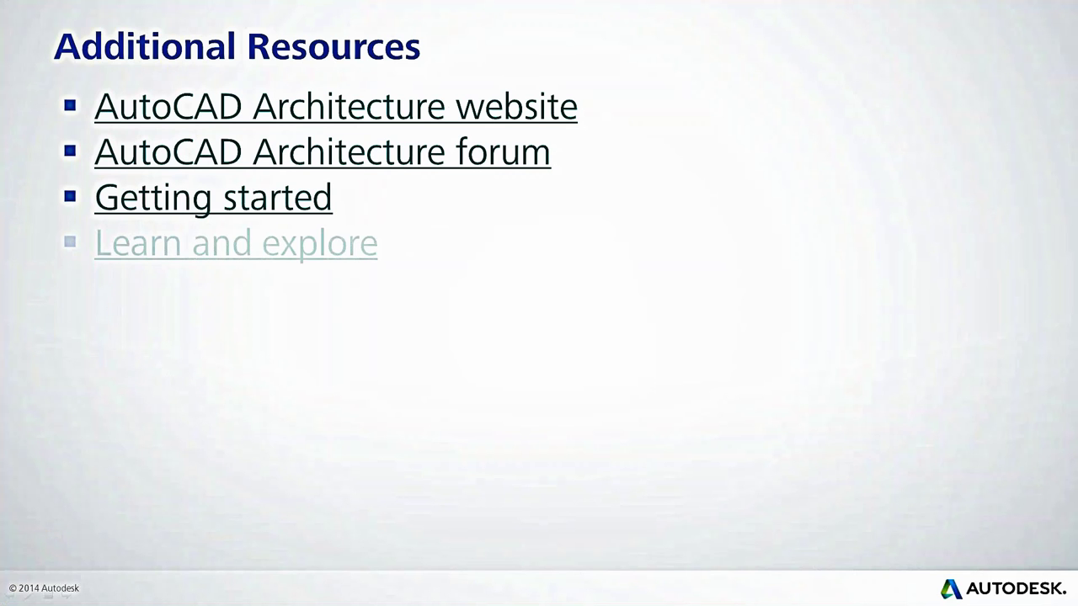
pyautogui.press('Right')
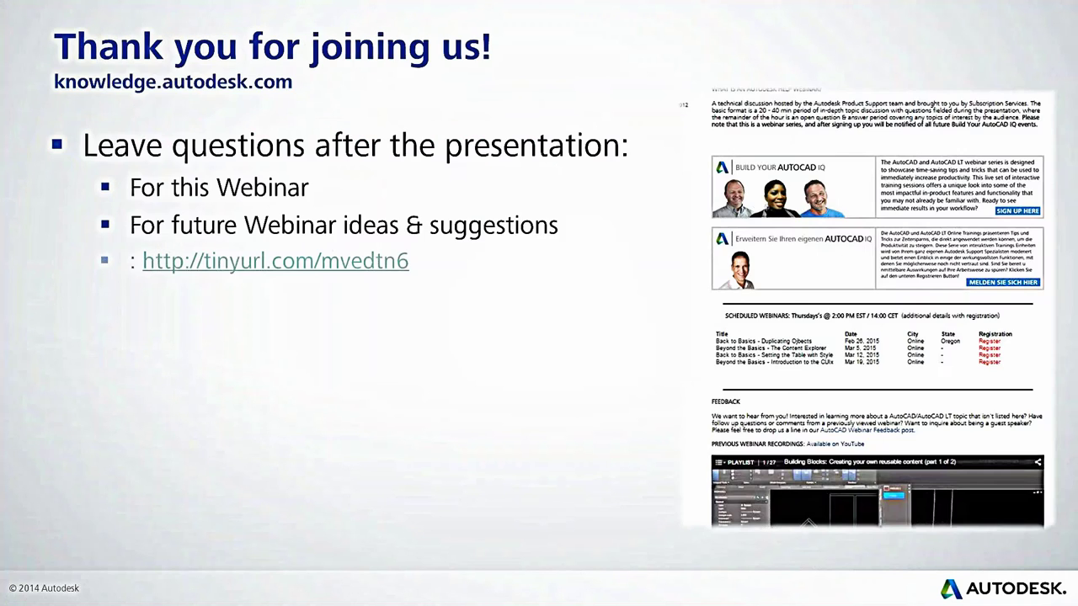